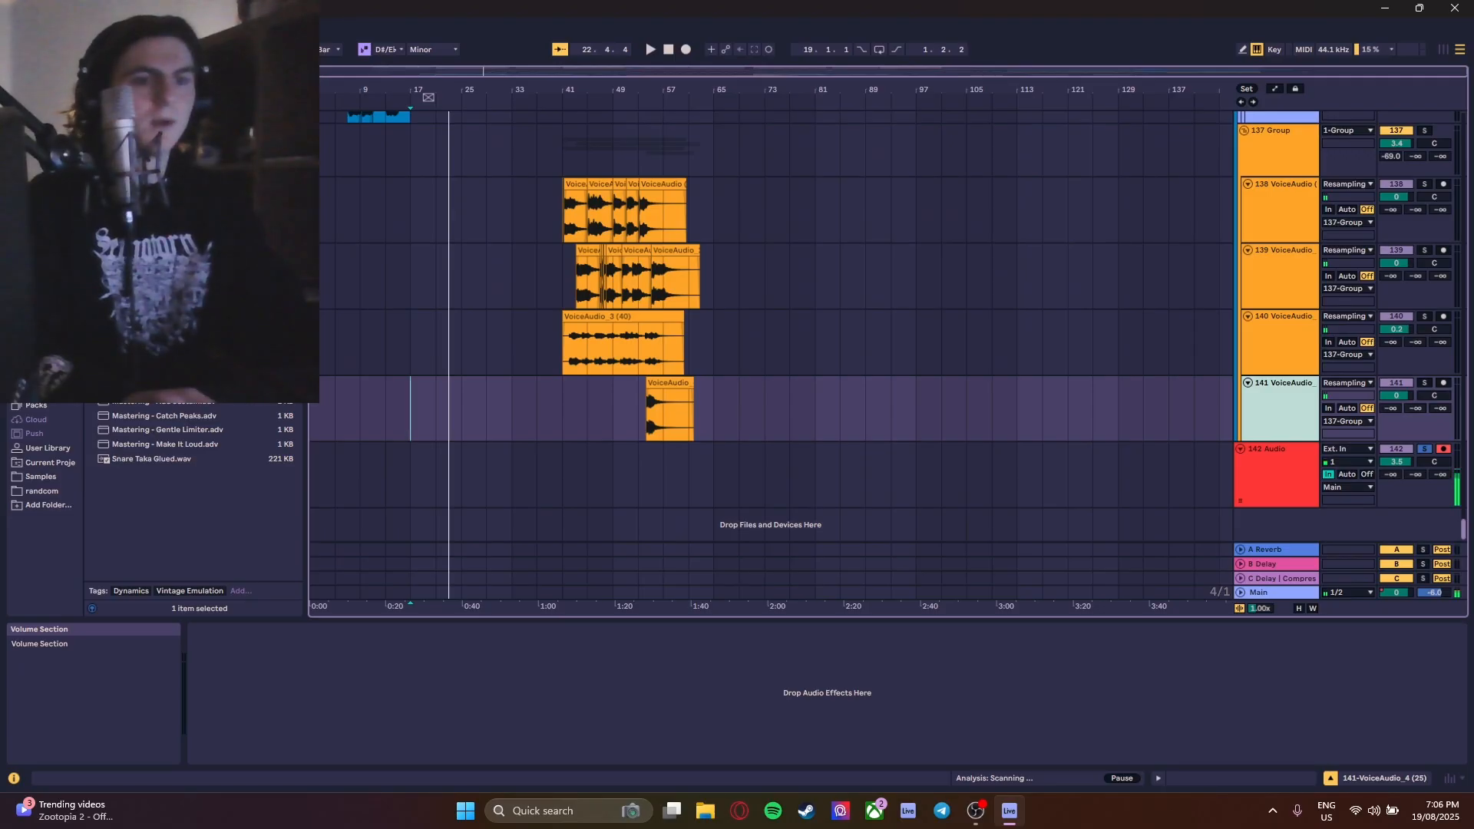
- Enlarge the arrangement overview and bring the first track groups of the arrangement into view
{"action": "left_click_drag", "start_coordinate": [724, 78], "coordinate": [724, 142]}
{"action": "left_click_drag", "start_coordinate": [1464, 529], "coordinate": [1464, 245]}
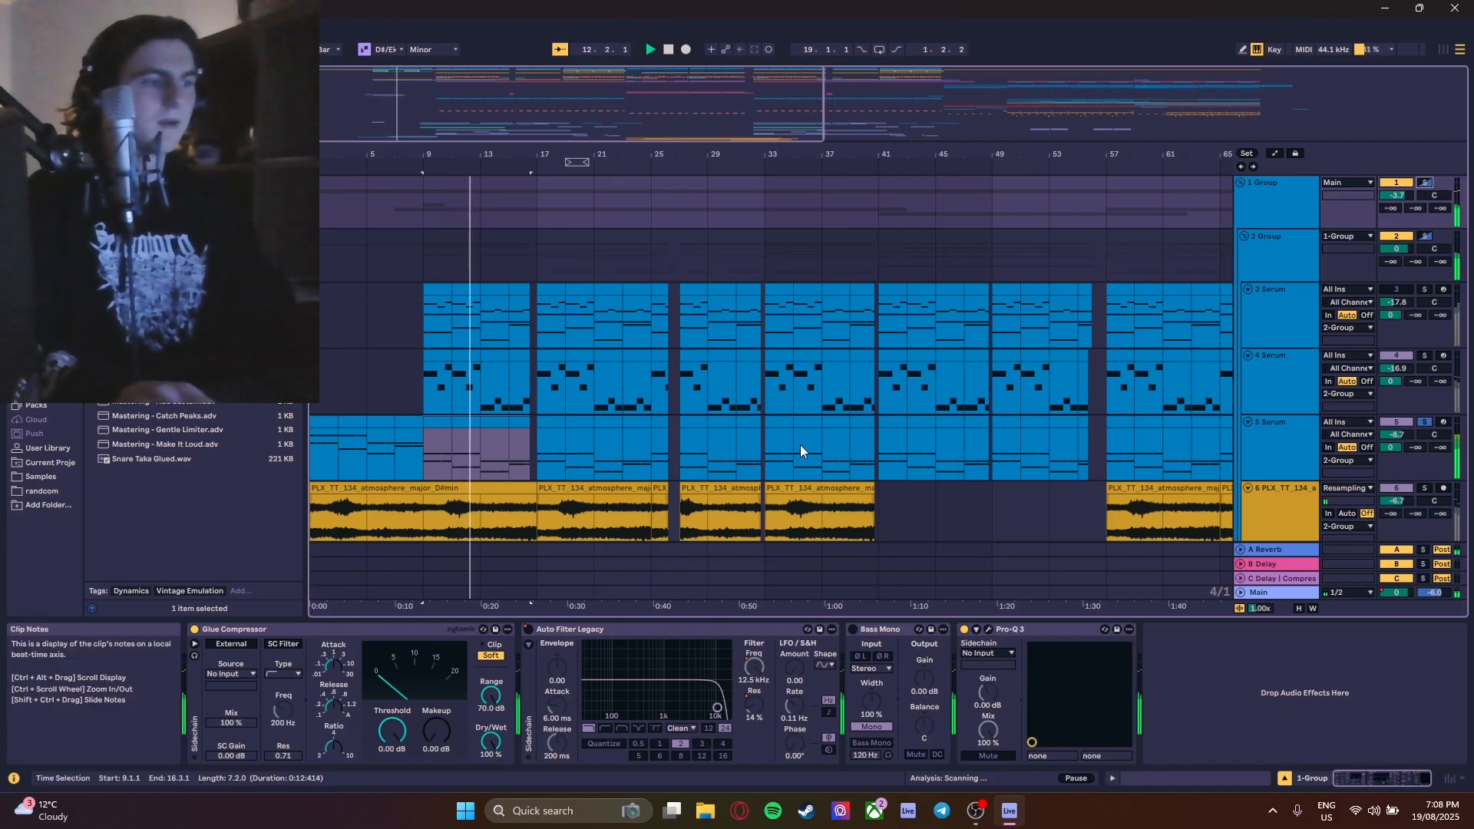
- Select the 5 Serum track and compare its sound with the Portal effect bypassed and re-enabled
{"action": "scroll", "coordinate": [801, 445], "scroll_direction": "down", "scroll_amount": 1}
{"action": "scroll", "coordinate": [809, 439], "scroll_direction": "down", "scroll_amount": 3}
{"action": "left_click", "coordinate": [1262, 373]}
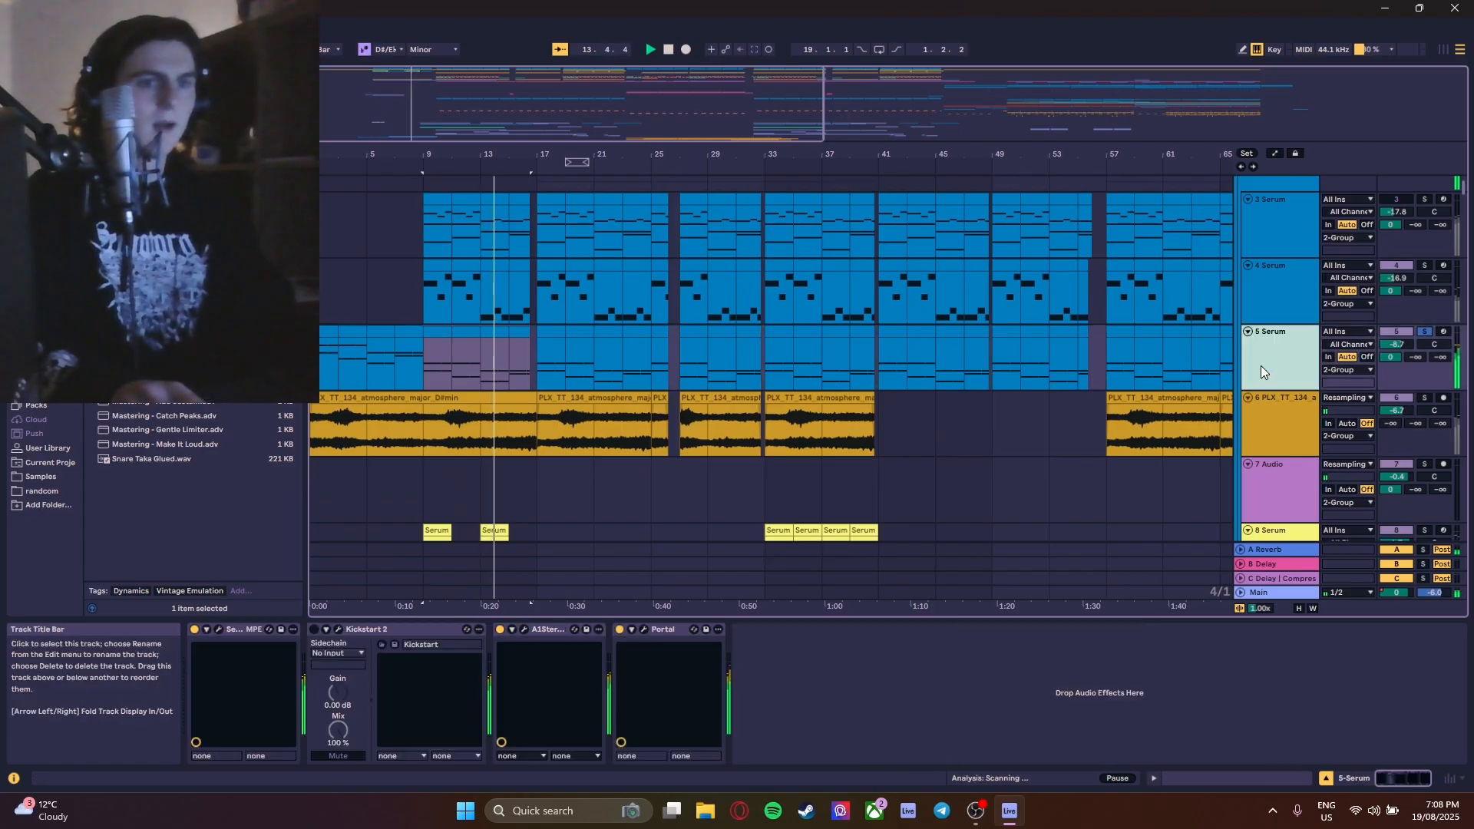
{"action": "left_click", "coordinate": [620, 630]}
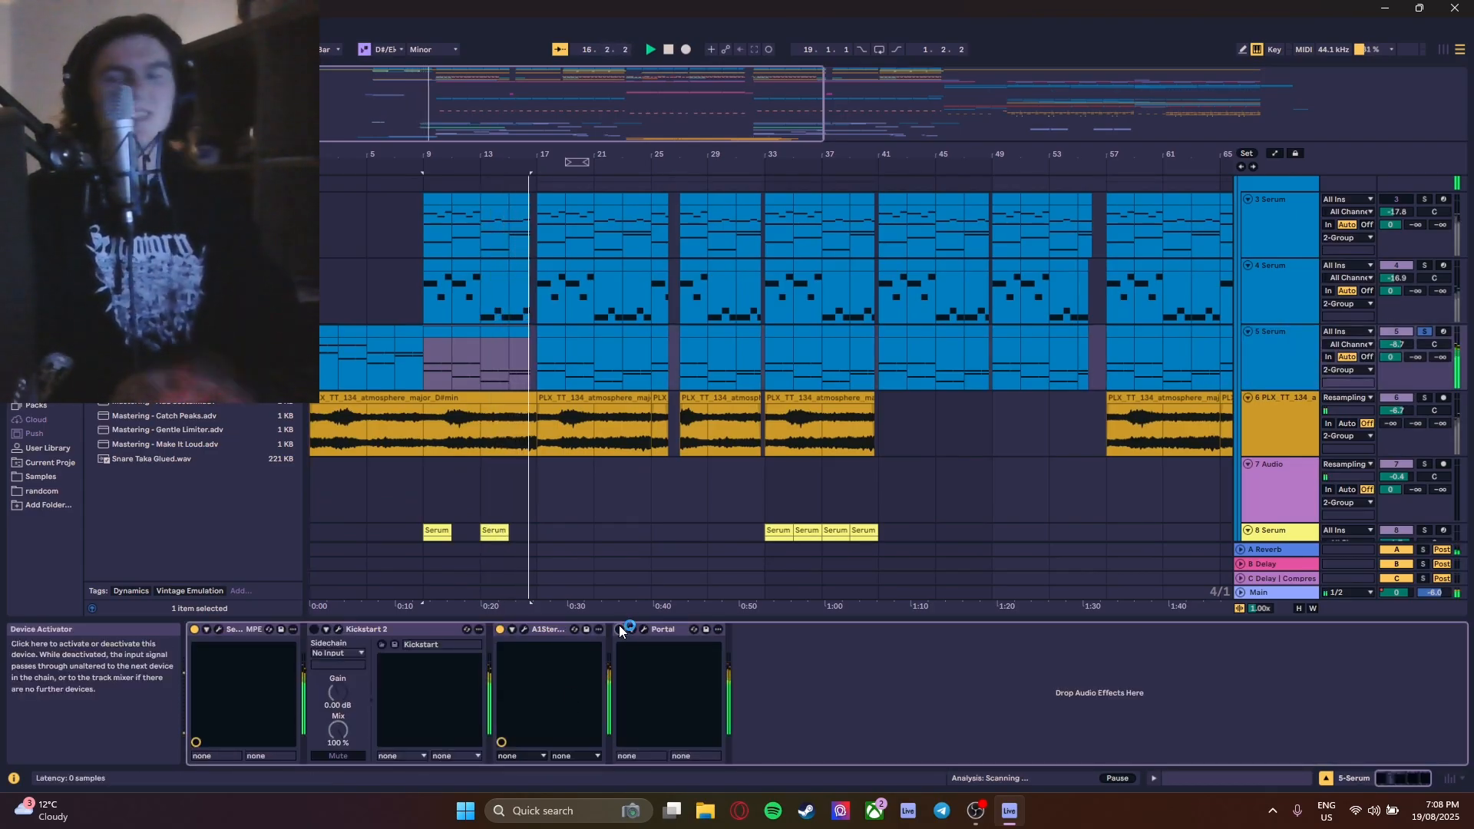
{"action": "left_click", "coordinate": [621, 630]}
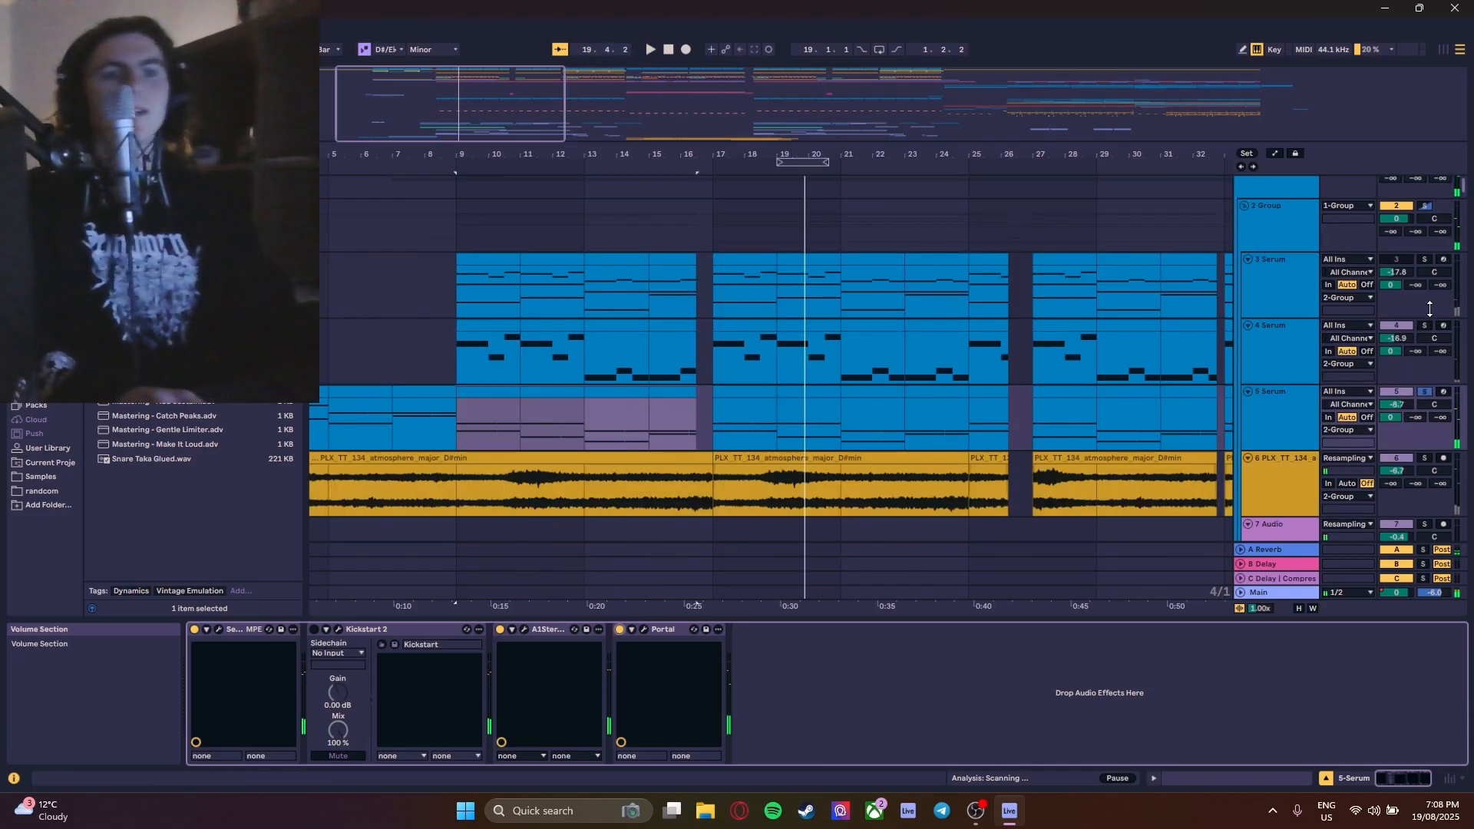
- Solo the 4 Serum track in place of 5 Serum and audition its clips from bar 9
{"action": "left_click", "coordinate": [1426, 326]}
{"action": "left_click", "coordinate": [1425, 391]}
{"action": "key", "text": "space"}
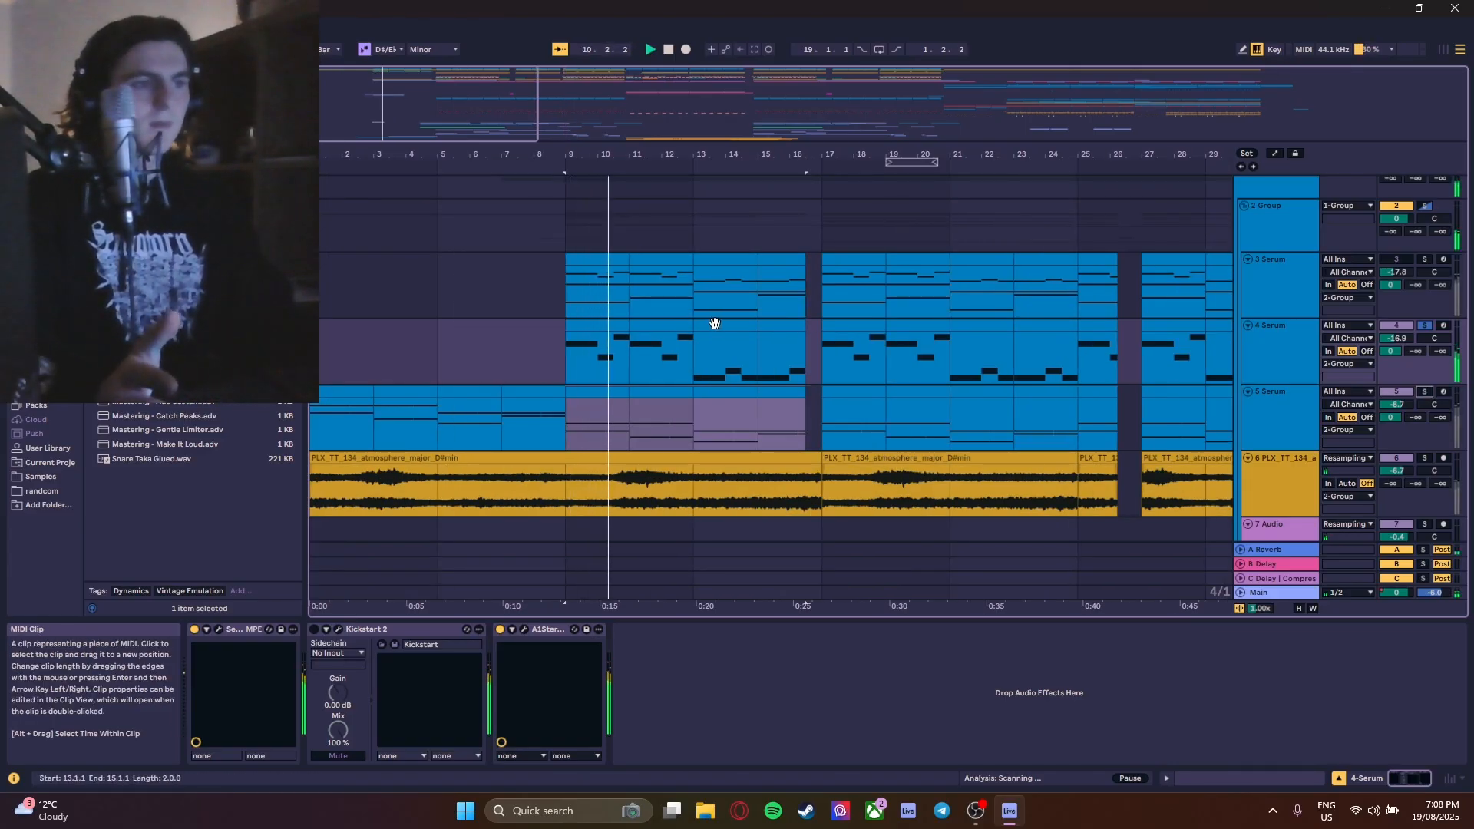
{"action": "left_click", "coordinate": [599, 328]}
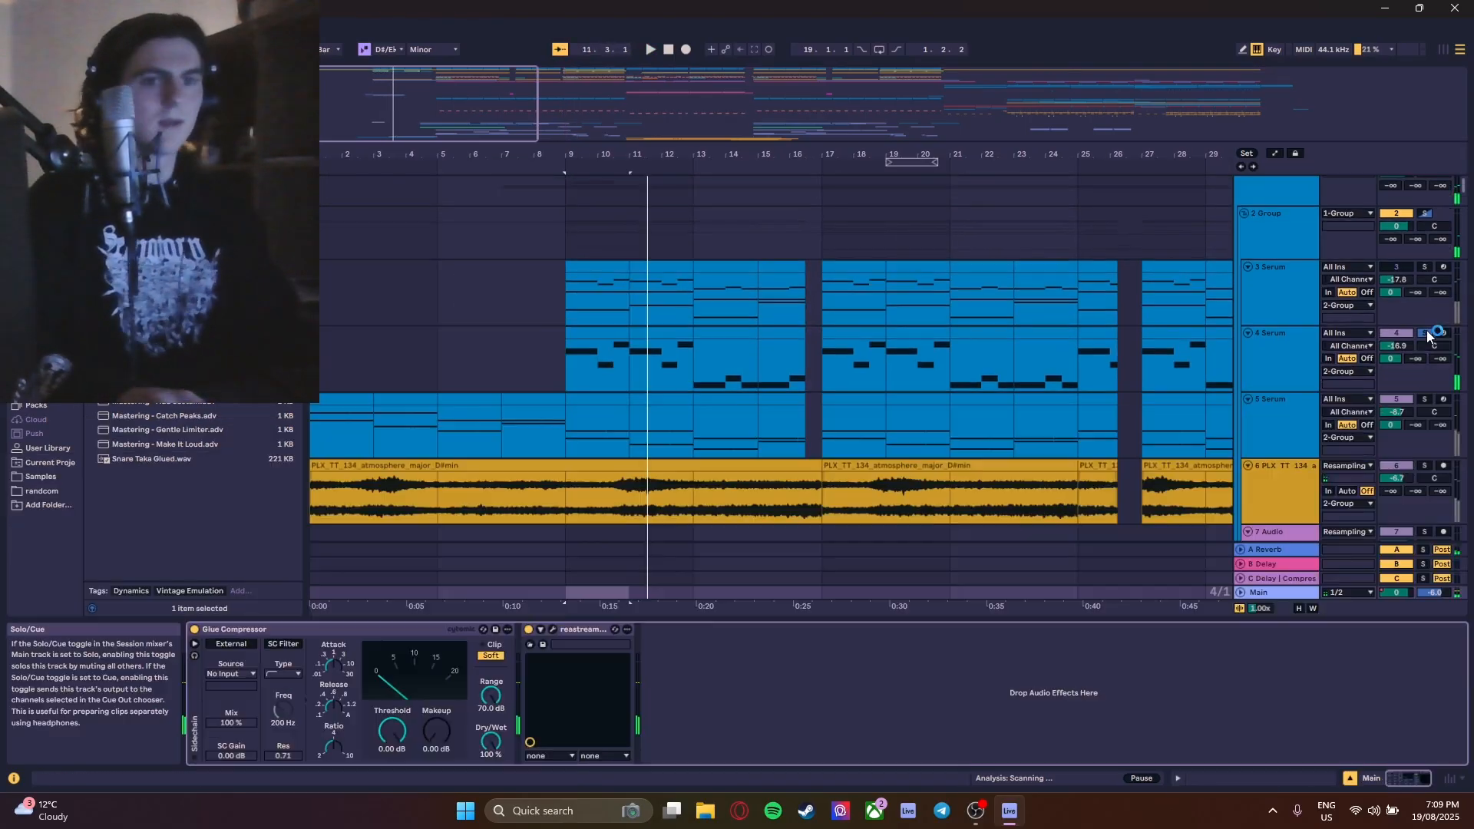
- Solo the 6 PLX_TT_134 atmosphere track and audition it from the start of the song
{"action": "scroll", "coordinate": [1036, 407], "scroll_direction": "down", "scroll_amount": 2}
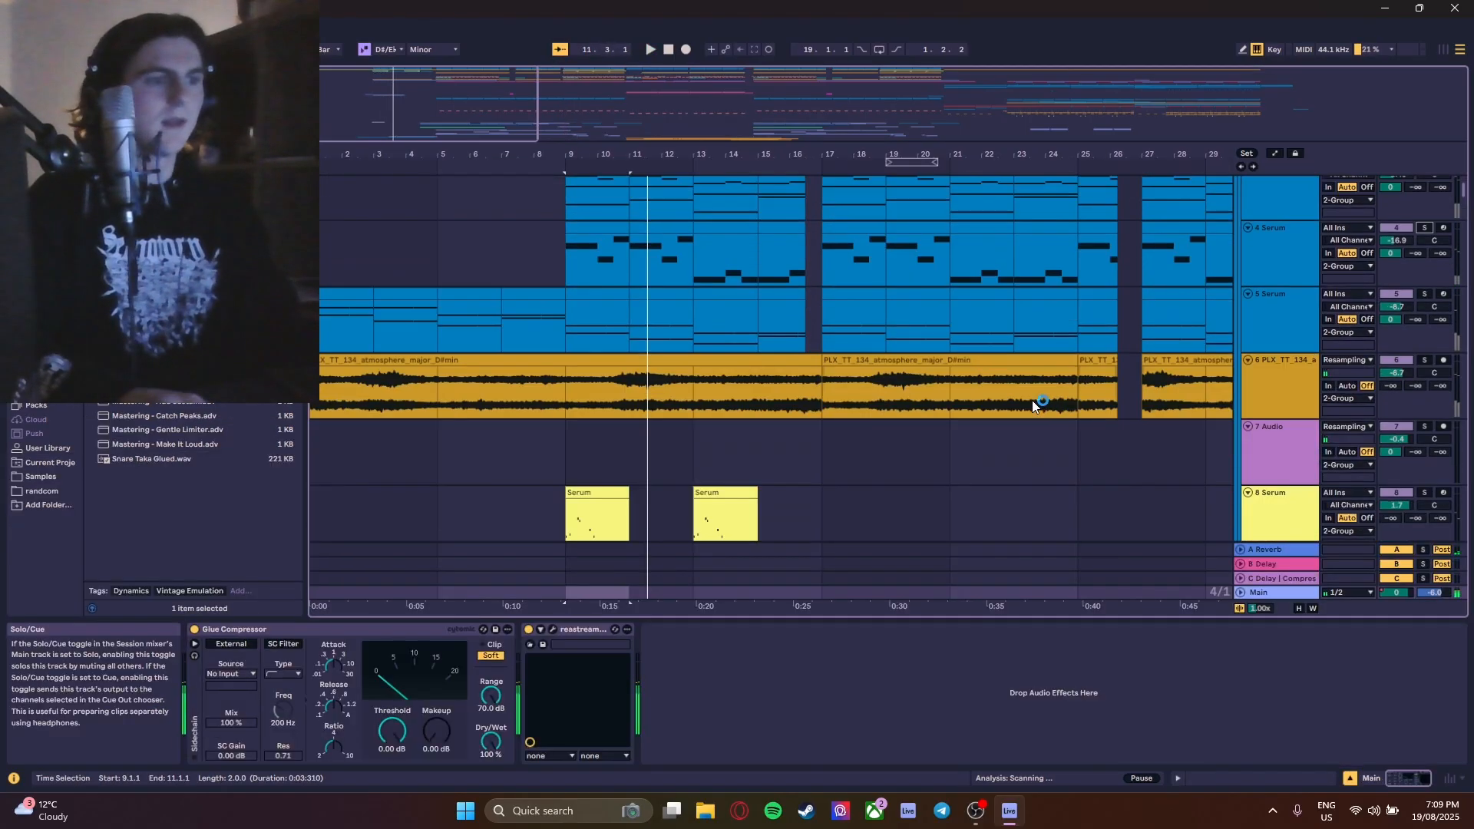
{"action": "scroll", "coordinate": [386, 372], "scroll_direction": "down", "scroll_amount": 4}
{"action": "scroll", "coordinate": [379, 376], "scroll_direction": "up", "scroll_amount": 4}
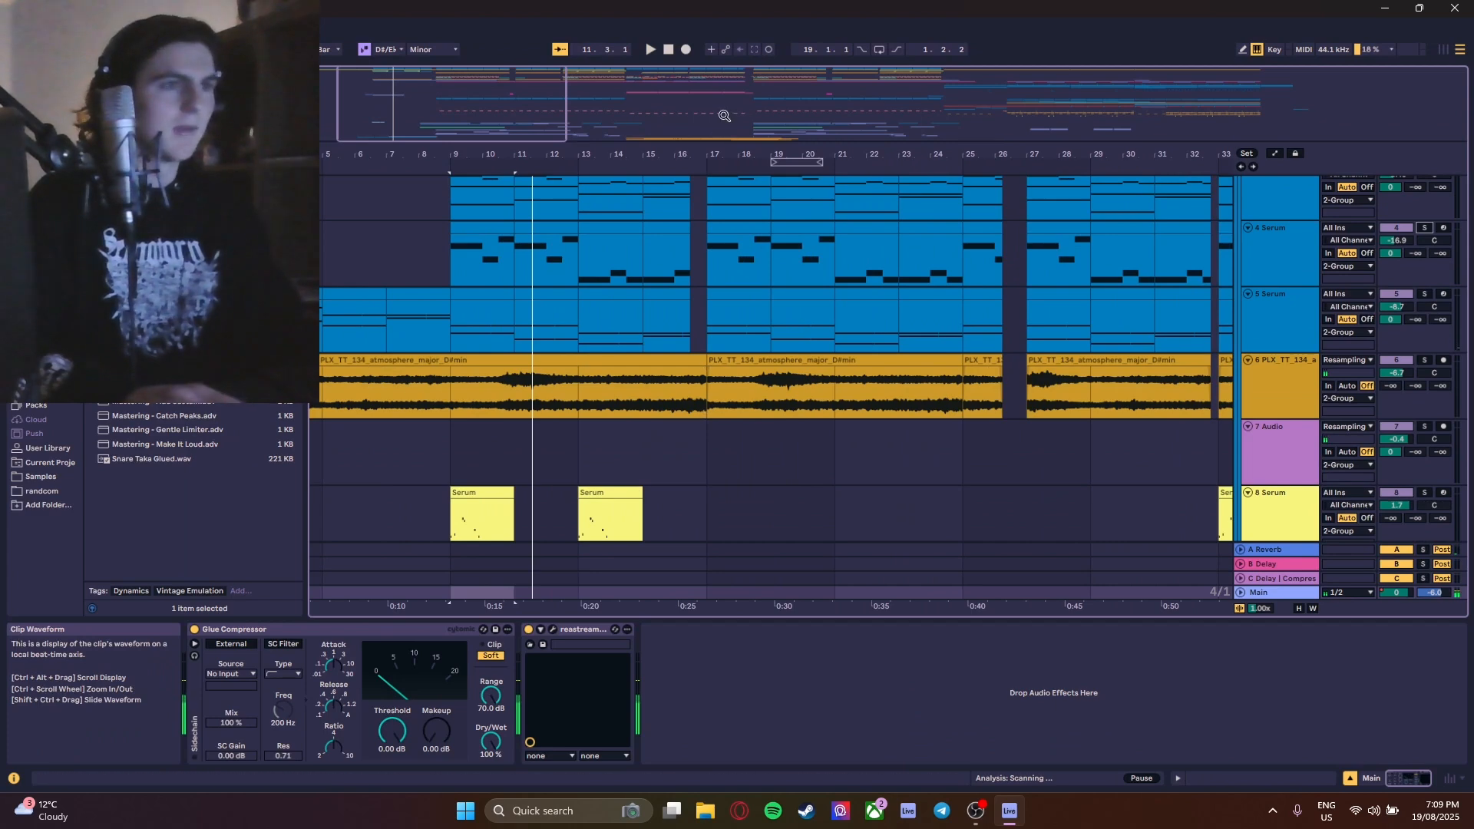
{"action": "left_click", "coordinate": [1426, 360]}
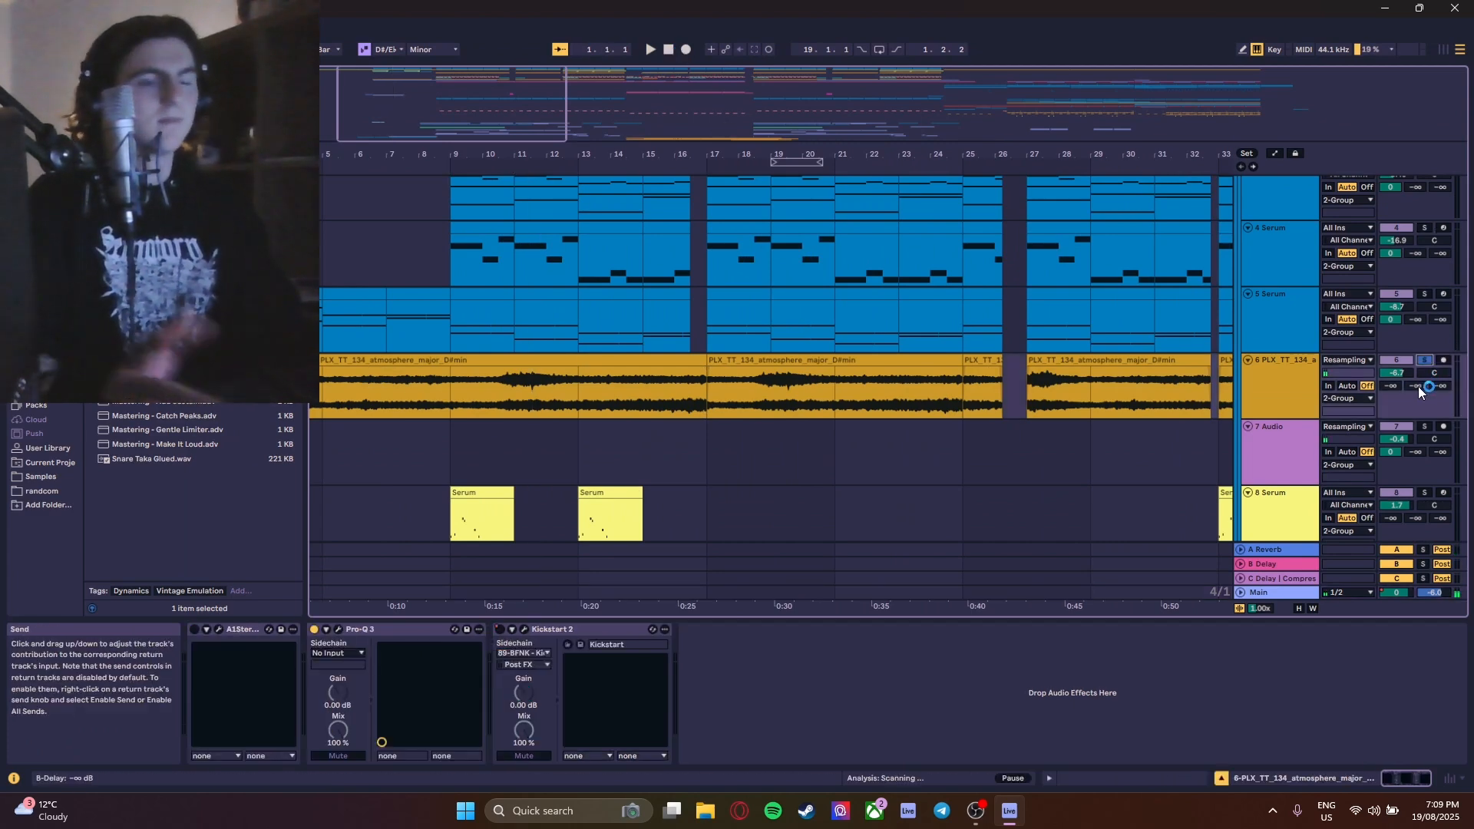
{"action": "key", "text": "space"}
{"action": "scroll", "coordinate": [734, 403], "scroll_direction": "down", "scroll_amount": 3}
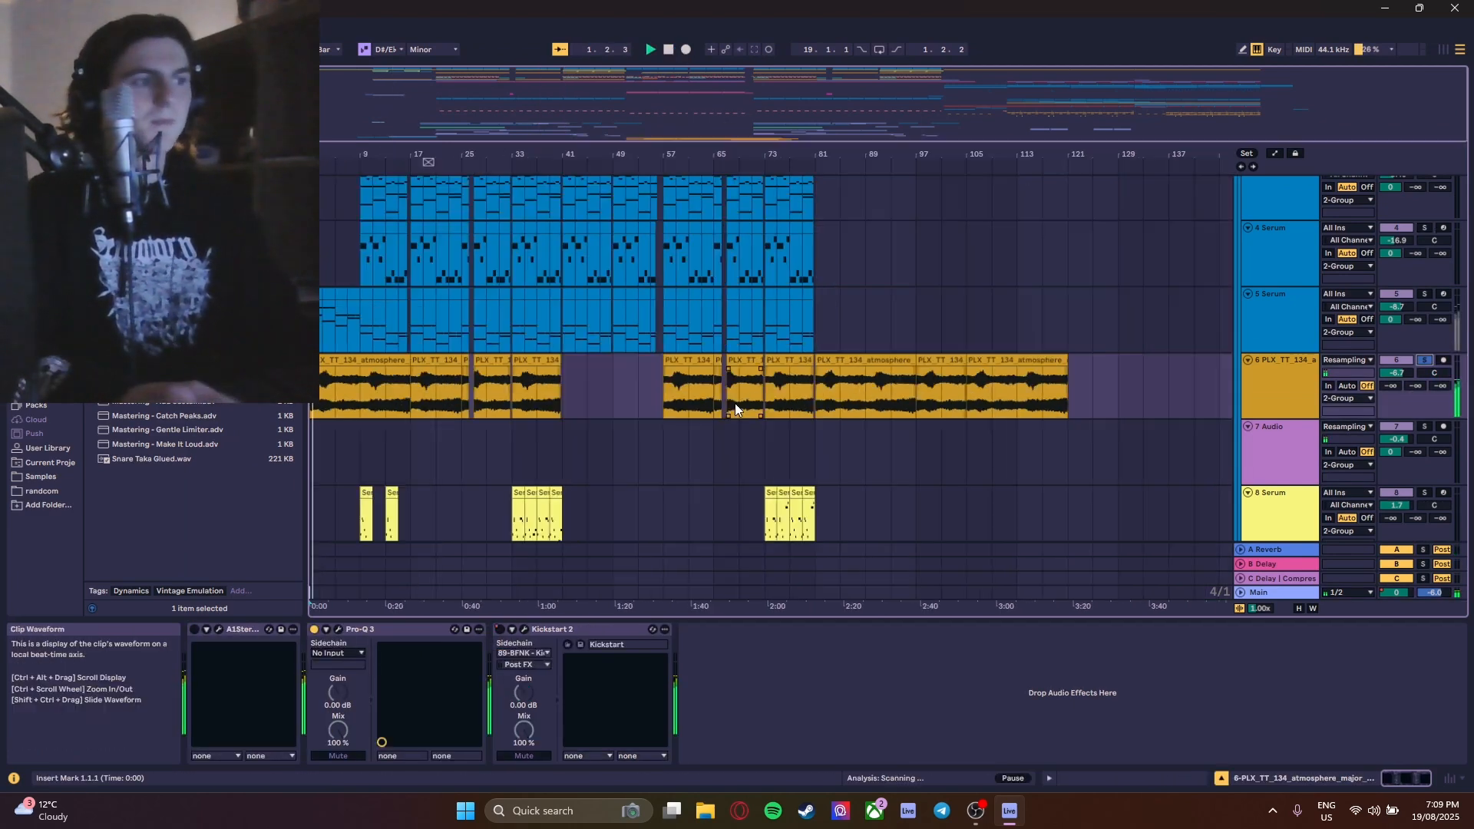
{"action": "scroll", "coordinate": [593, 394], "scroll_direction": "down", "scroll_amount": 1}
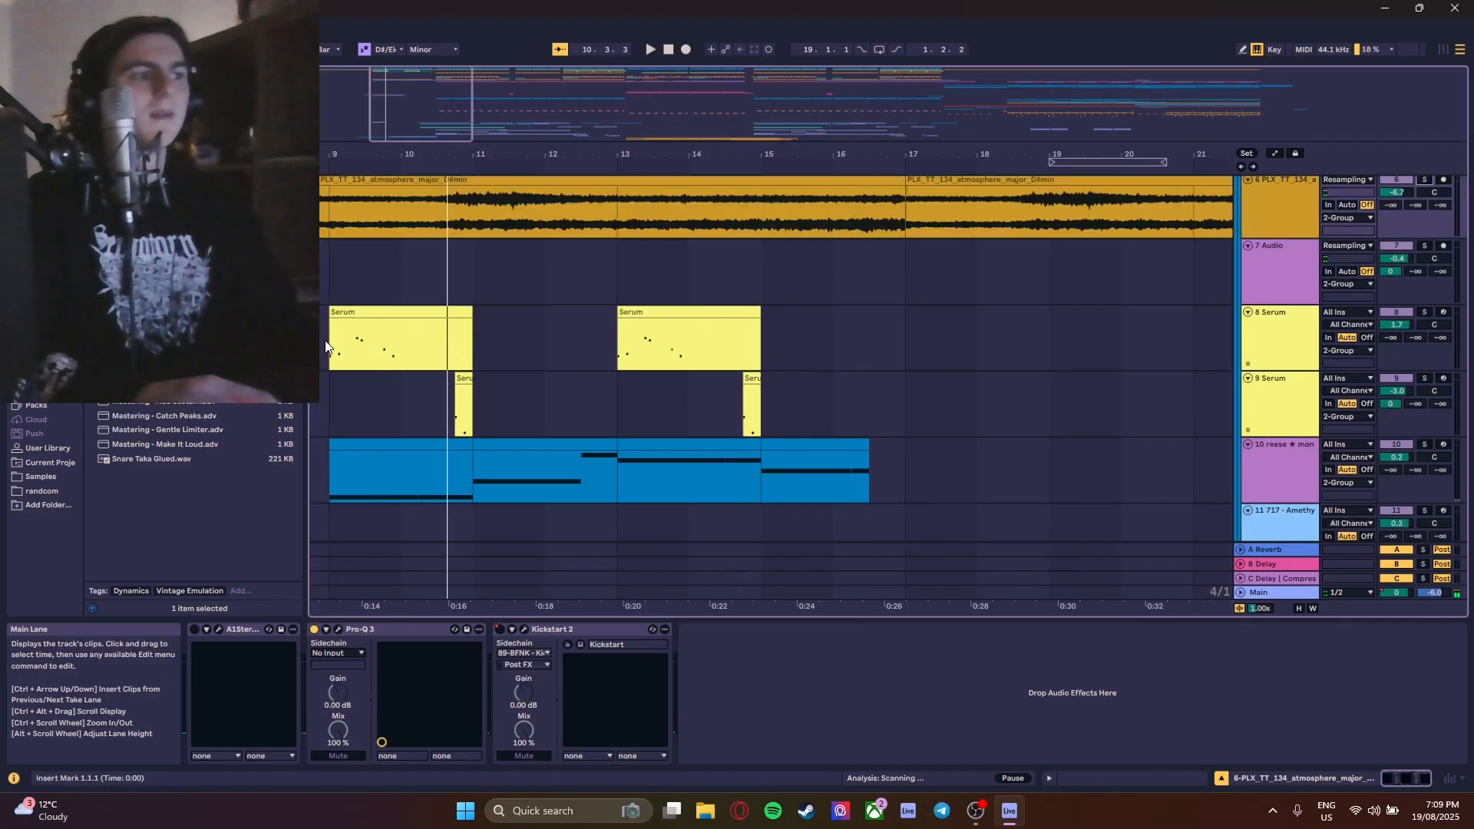
{"action": "key", "text": "space"}
- Solo the 8 Serum track, play it from bar 9 and view the notes of its first clip
{"action": "left_click", "coordinate": [330, 341]}
{"action": "left_click", "coordinate": [1425, 314]}
{"action": "key", "text": "space"}
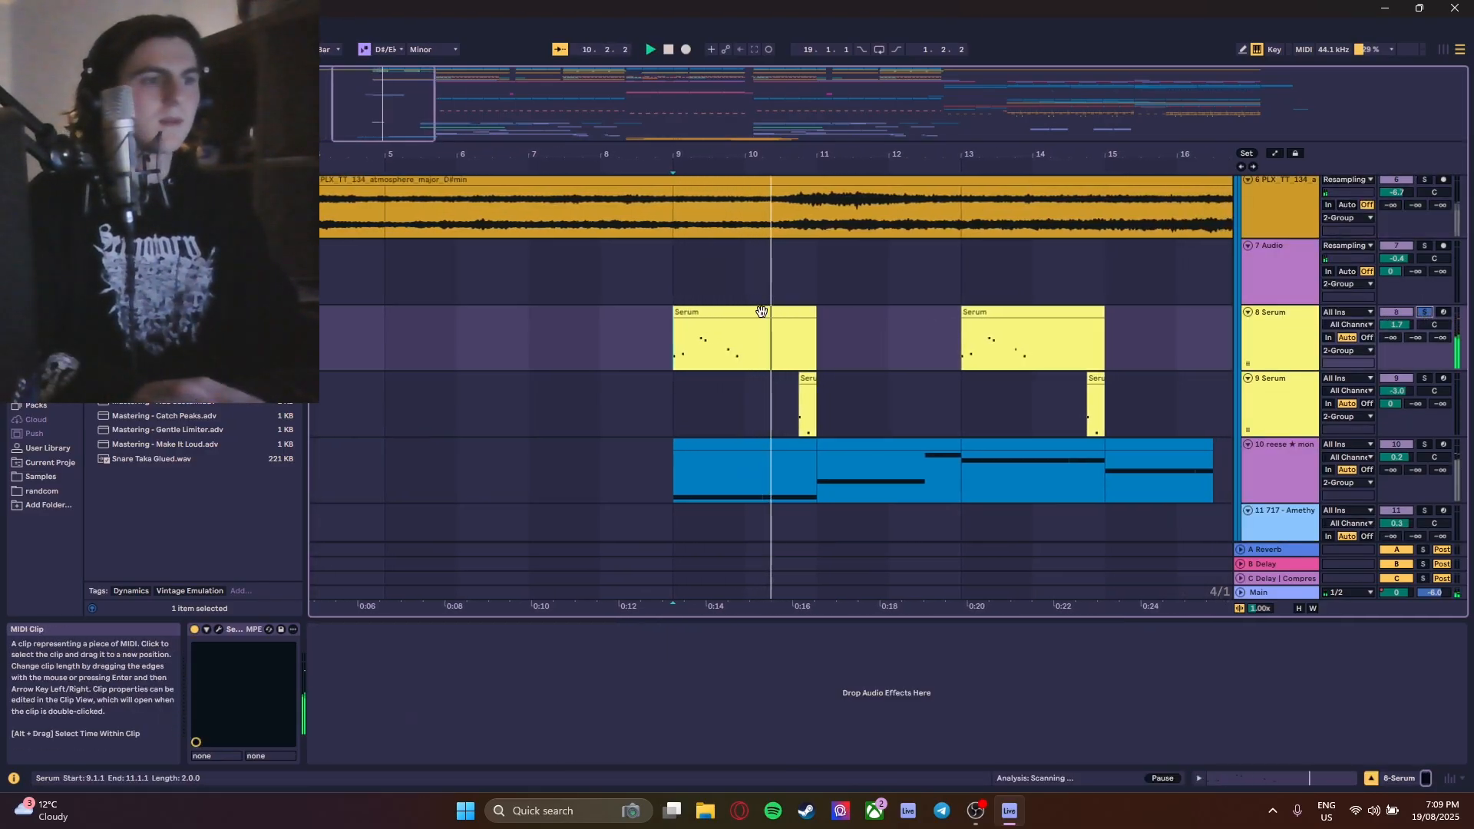
{"action": "double_click", "coordinate": [712, 342]}
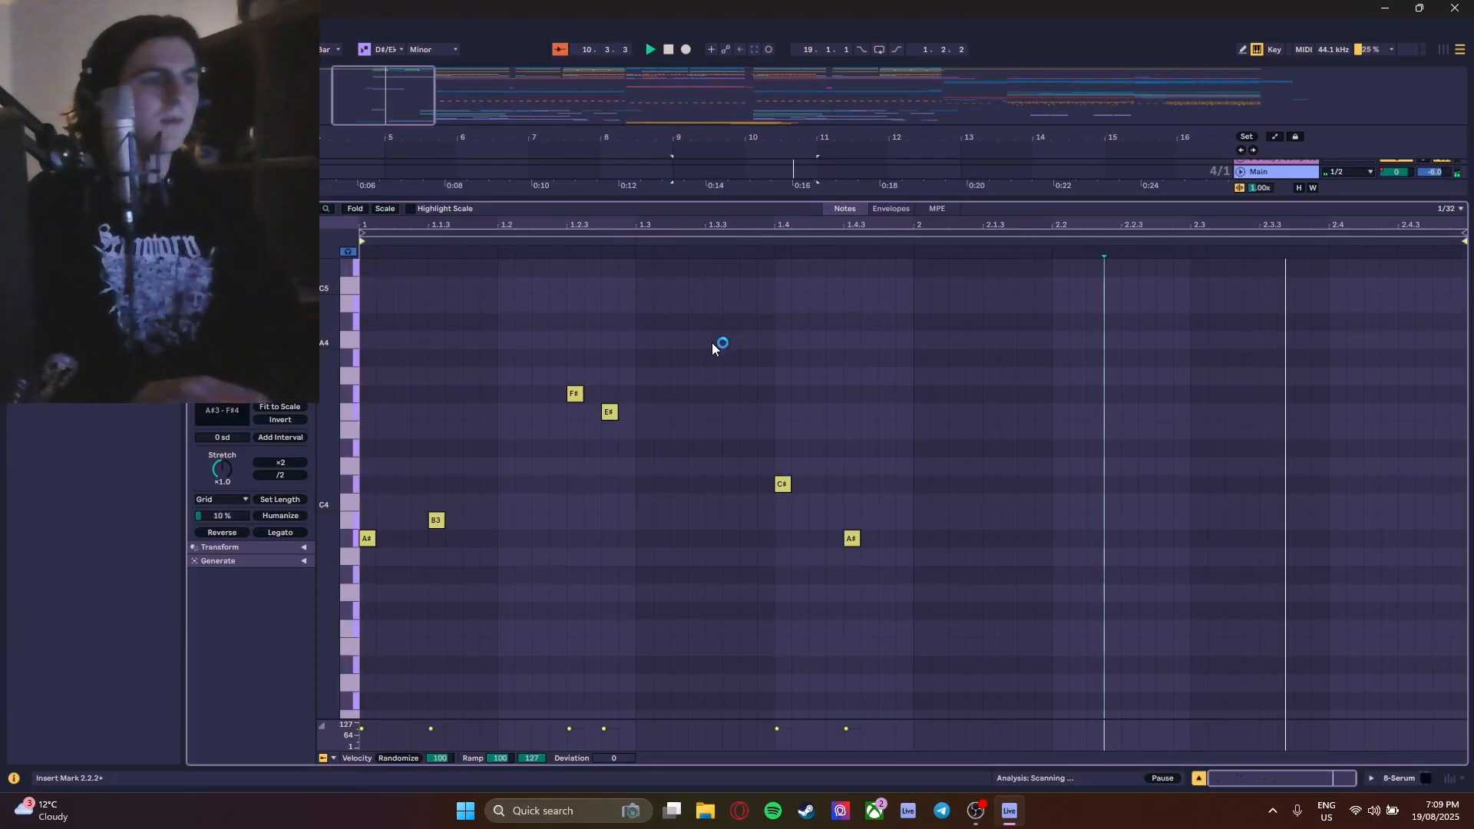
{"action": "double_click", "coordinate": [1282, 177]}
{"action": "left_click", "coordinate": [1276, 206]}
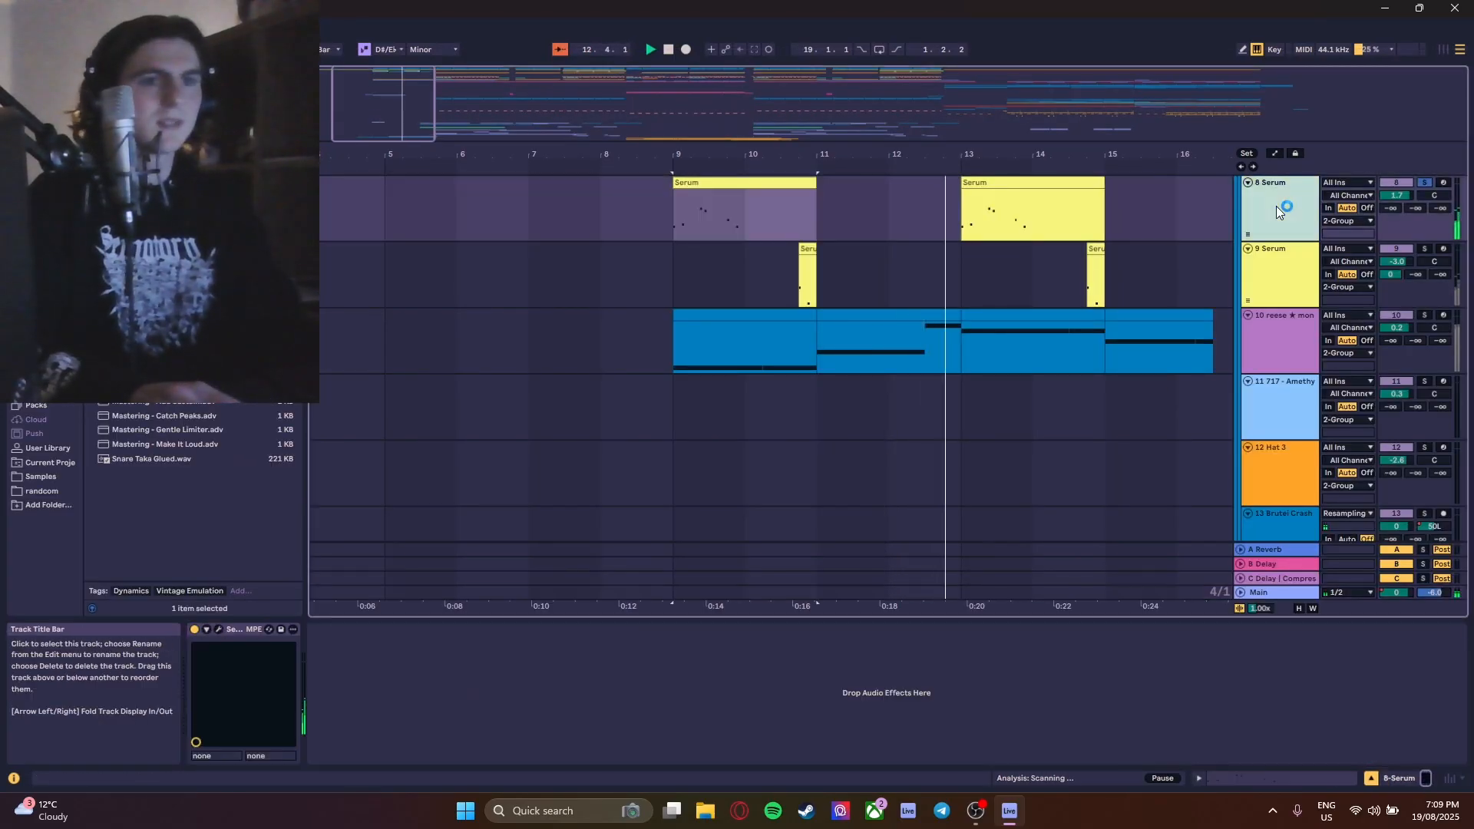
- Inspect the Serum preset on the 8 Serum track, then close the plug-in window
{"action": "left_click", "coordinate": [224, 631]}
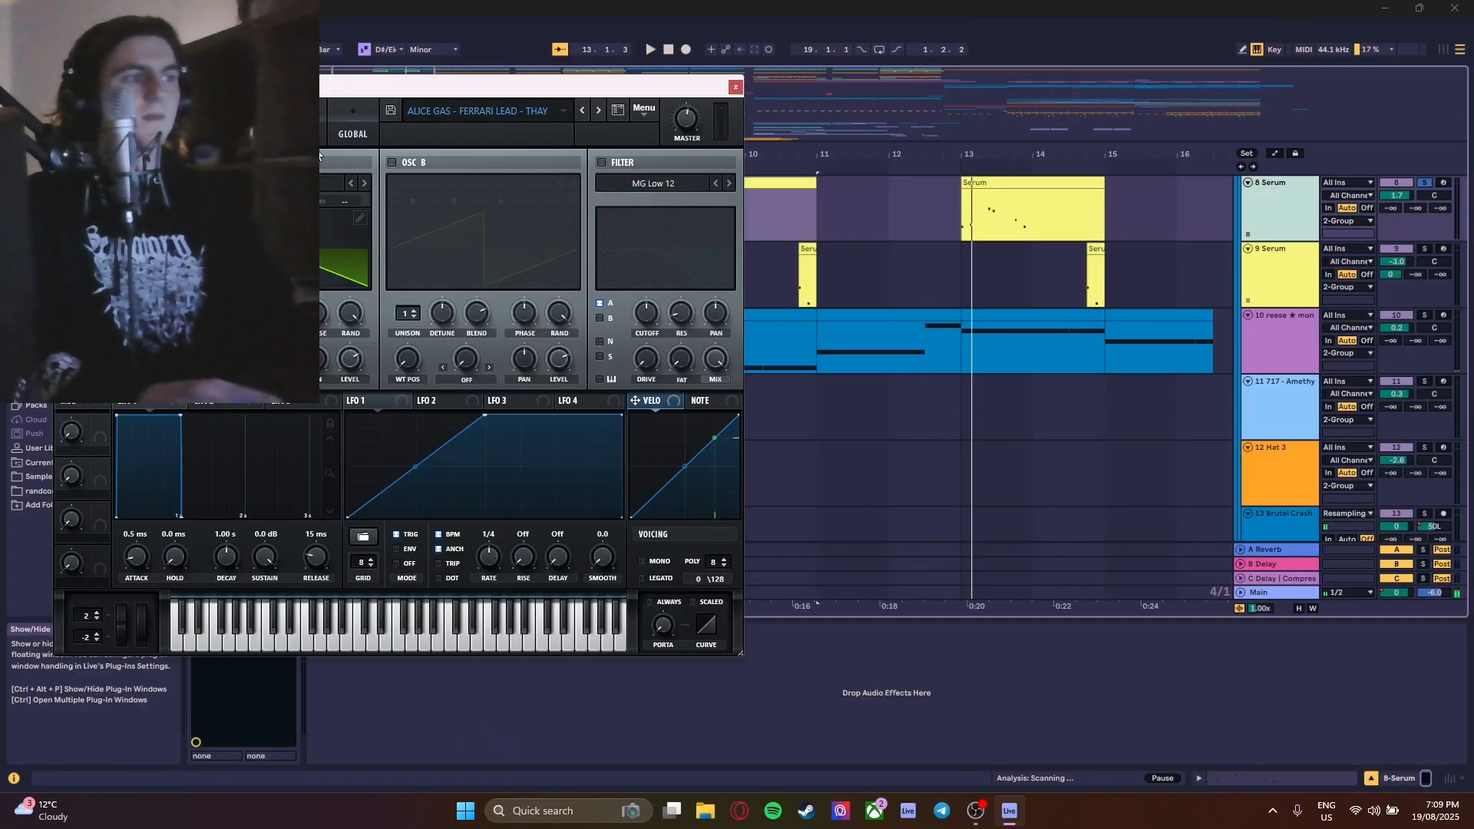
{"action": "left_click_drag", "start_coordinate": [413, 93], "coordinate": [472, 91]}
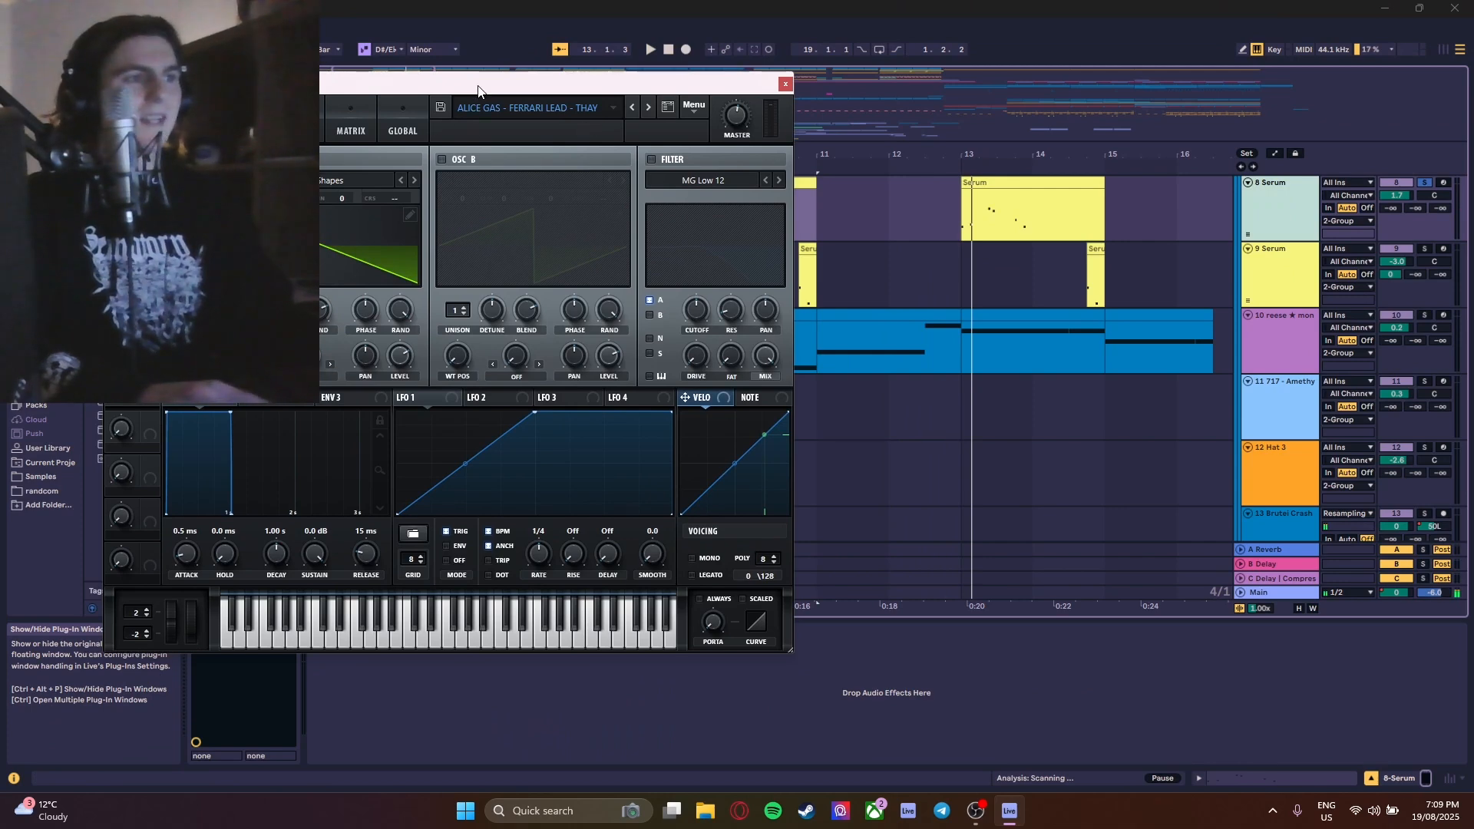
{"action": "left_click", "coordinate": [785, 83]}
- Solo the 10 reese track, view the notes of its clips in bars 9 to 16 and play them
{"action": "scroll", "coordinate": [844, 252], "scroll_direction": "down", "scroll_amount": 1}
{"action": "left_click", "coordinate": [1198, 311]}
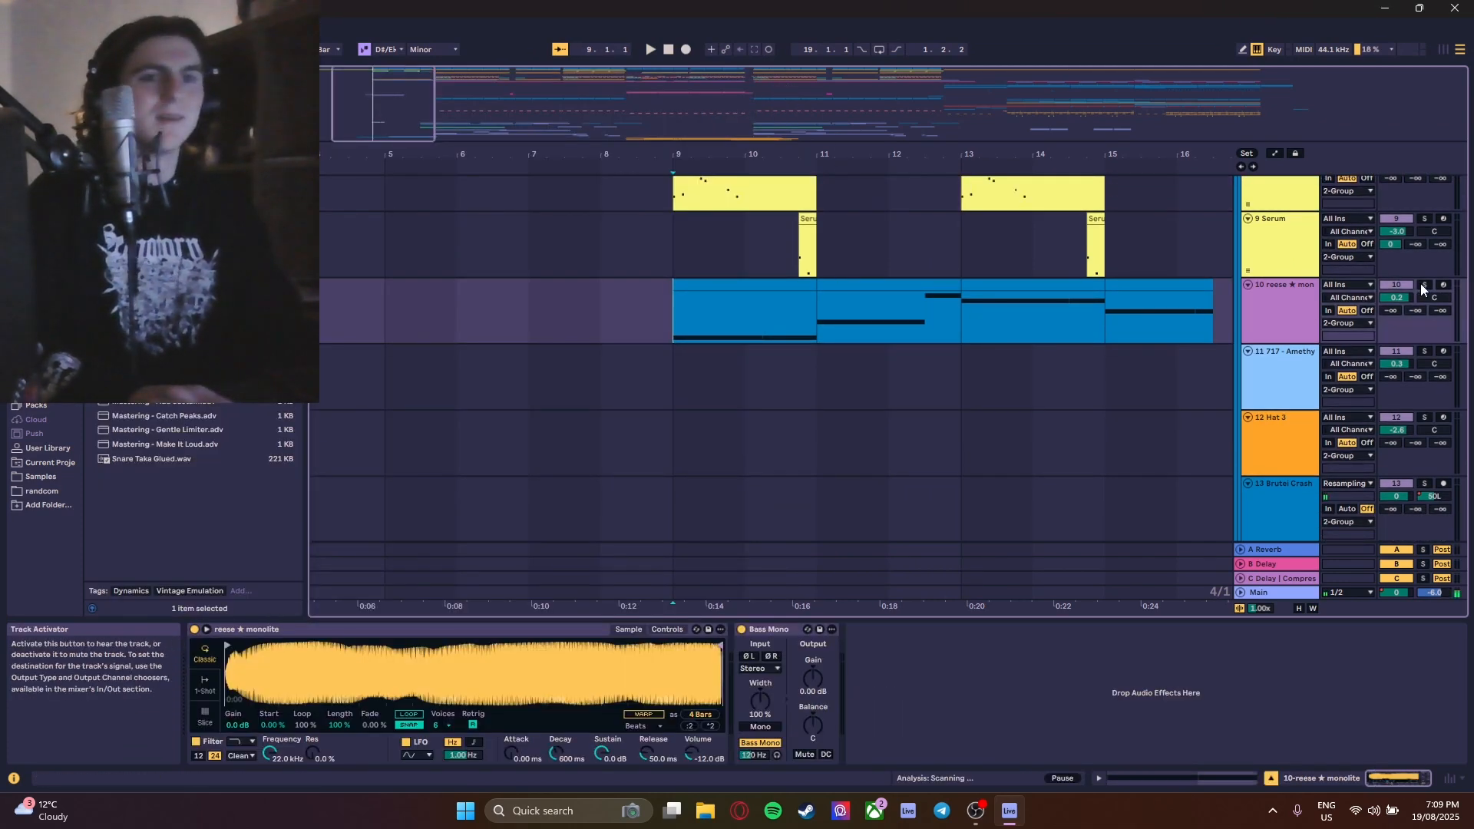
{"action": "double_click", "coordinate": [735, 284]}
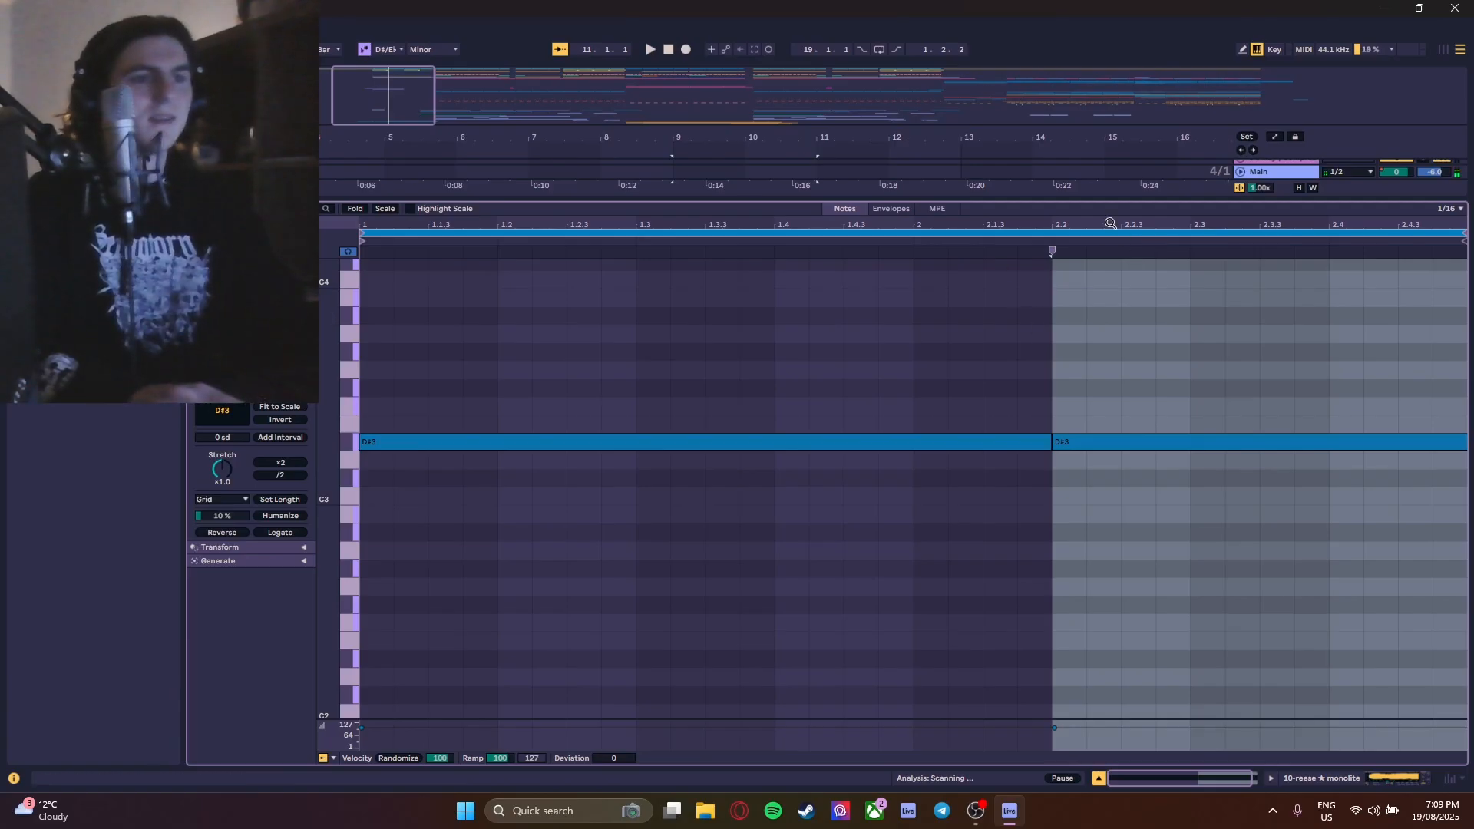
{"action": "double_click", "coordinate": [1273, 174]}
{"action": "scroll", "coordinate": [867, 298], "scroll_direction": "up", "scroll_amount": 1}
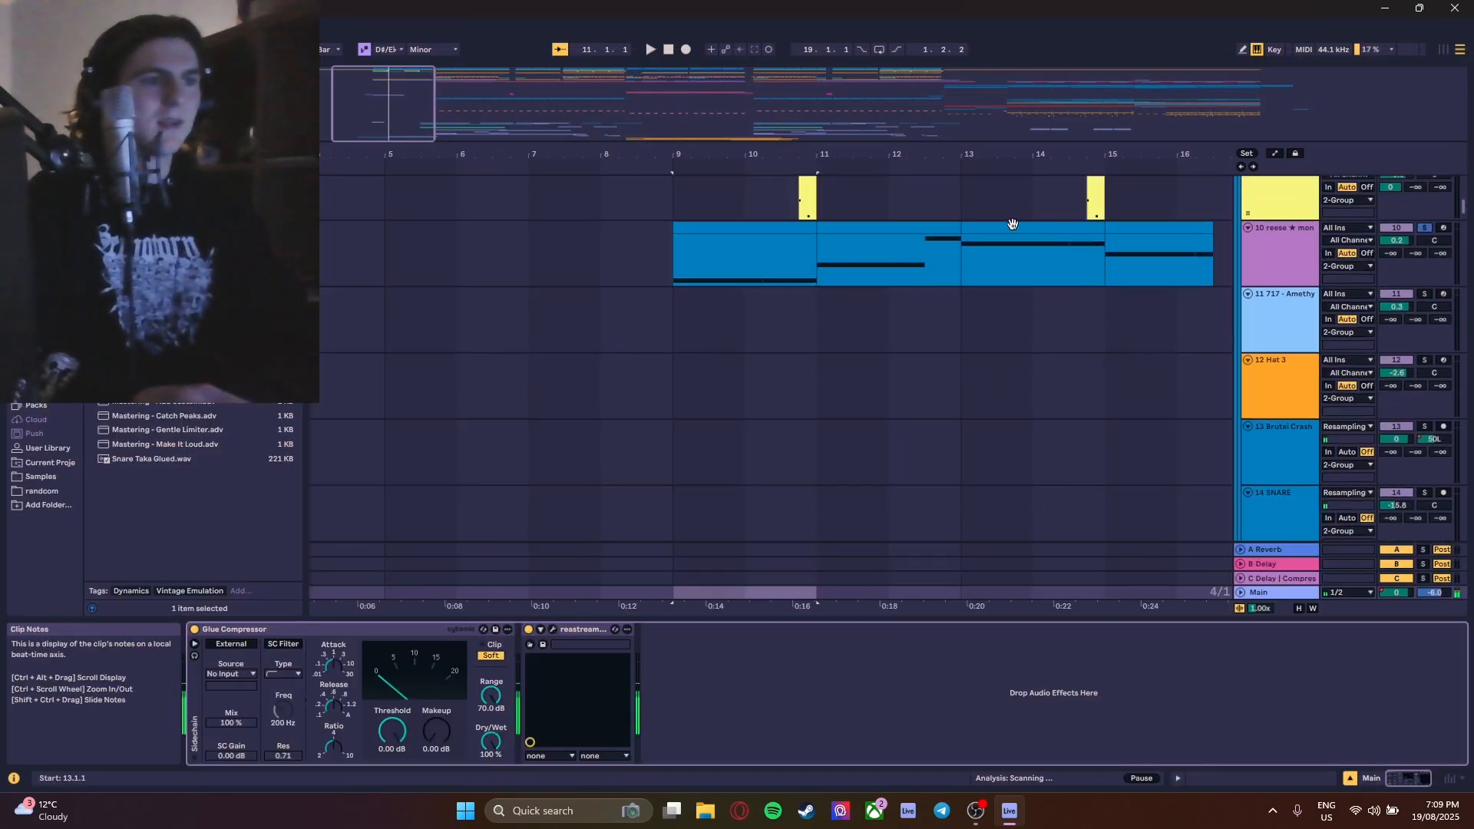
{"action": "double_click", "coordinate": [783, 227]}
{"action": "key", "text": "space"}
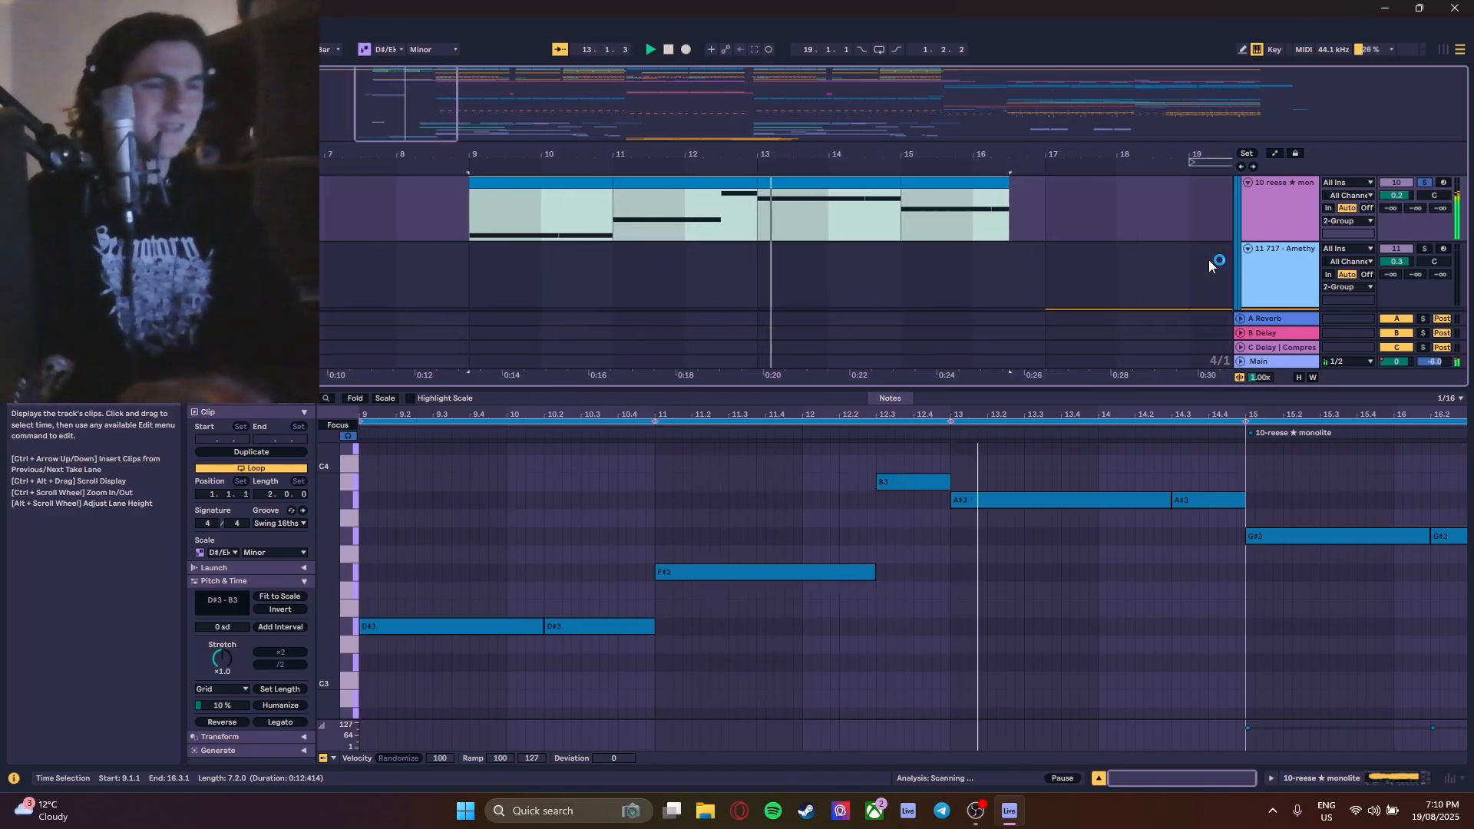
- Select the 25 Serum track, view the notes of its Serum 7 clips in bars 9 to 16 and audition them
{"action": "scroll", "coordinate": [954, 232], "scroll_direction": "down", "scroll_amount": 3}
{"action": "scroll", "coordinate": [1085, 232], "scroll_direction": "down", "scroll_amount": 3}
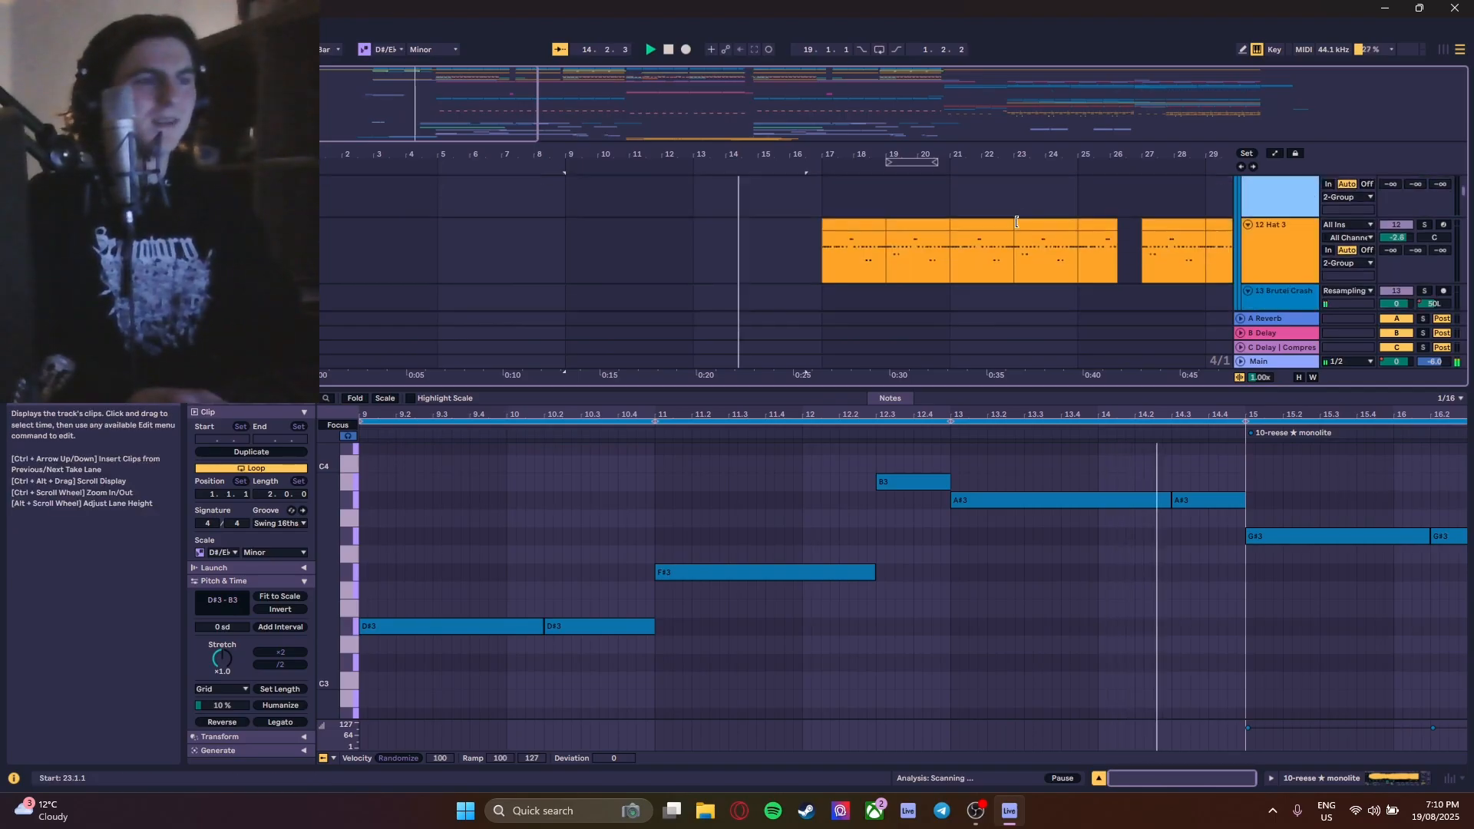
{"action": "left_click", "coordinate": [1085, 233]}
{"action": "scroll", "coordinate": [1008, 285], "scroll_direction": "down", "scroll_amount": 5}
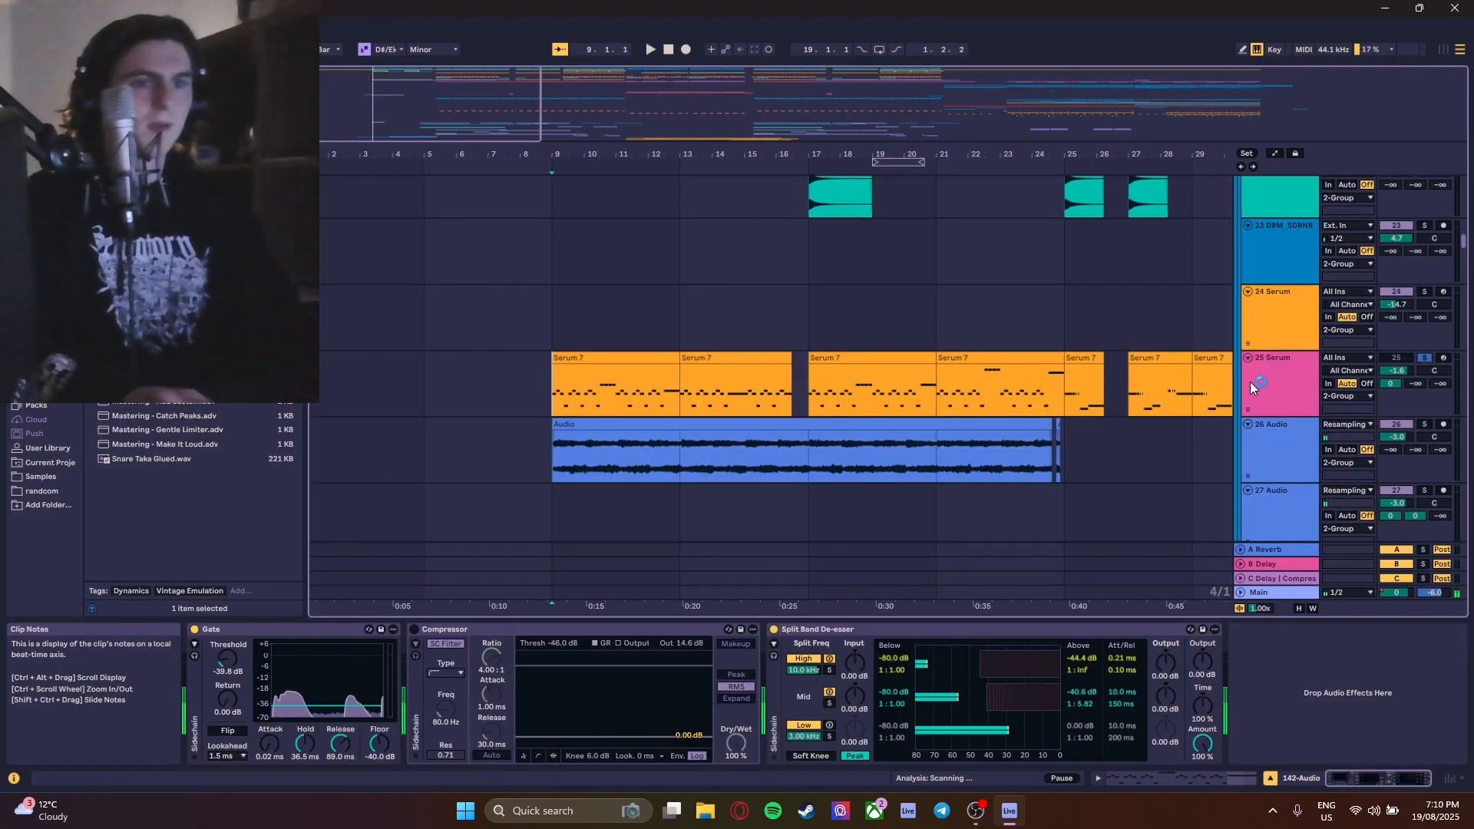
{"action": "left_click", "coordinate": [1251, 383]}
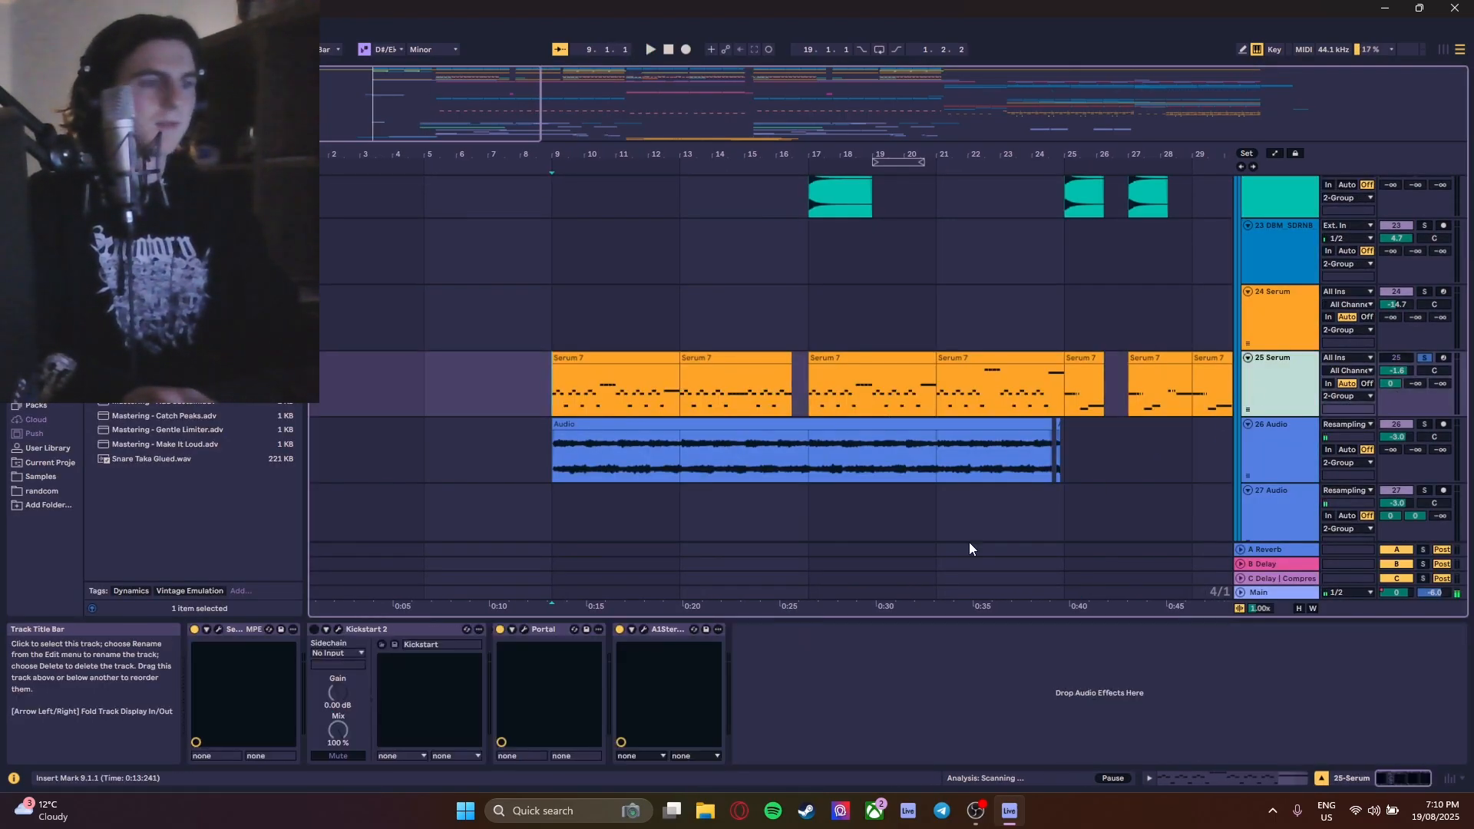
{"action": "left_click", "coordinate": [500, 628]}
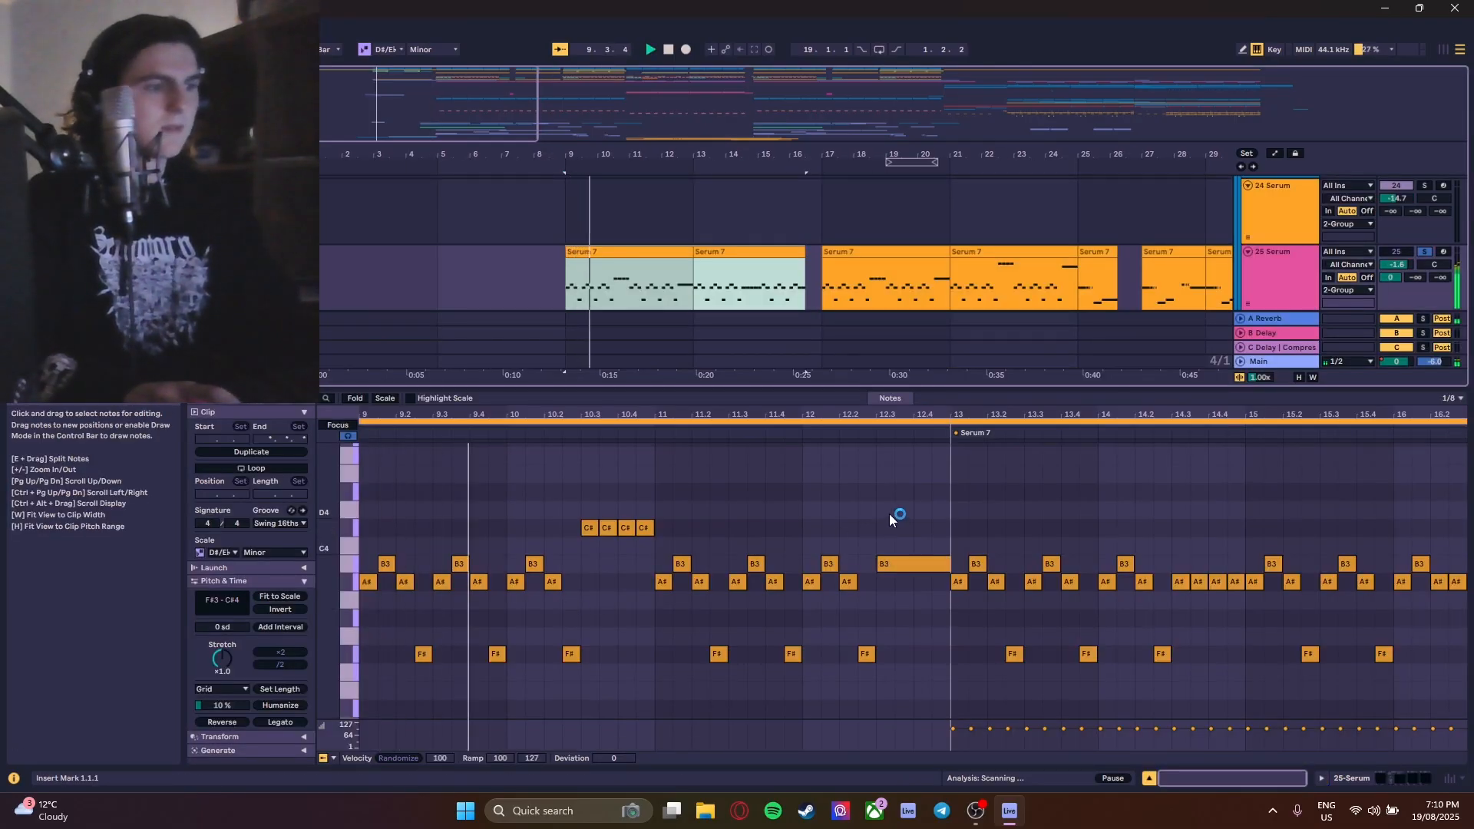
{"action": "double_click", "coordinate": [1294, 296]}
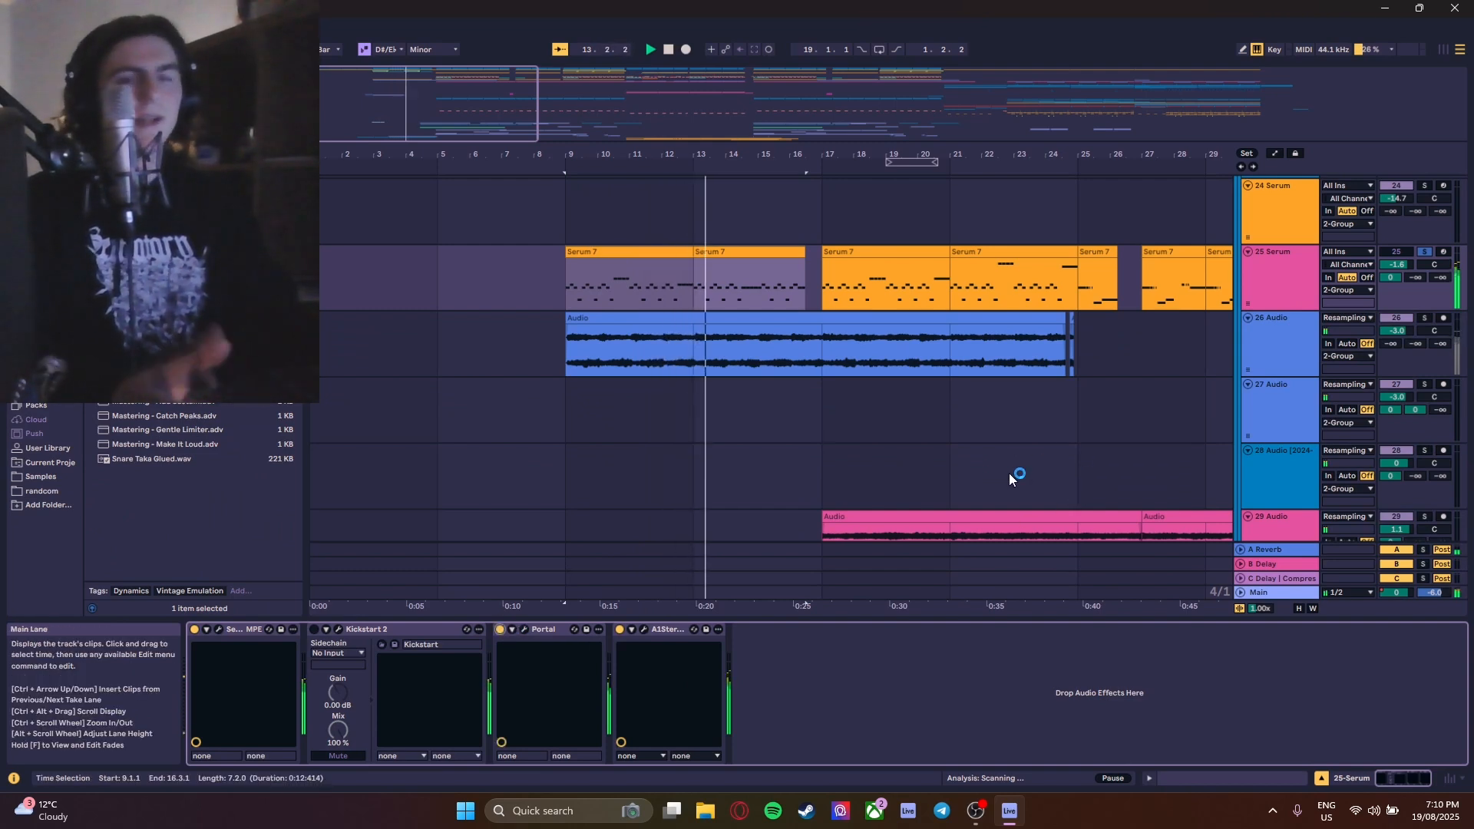
{"action": "key", "text": "space"}
- Solo the 26 Audio track in place of 25 Serum, play from bar 9 and look through the tracks
{"action": "left_click", "coordinate": [1426, 252]}
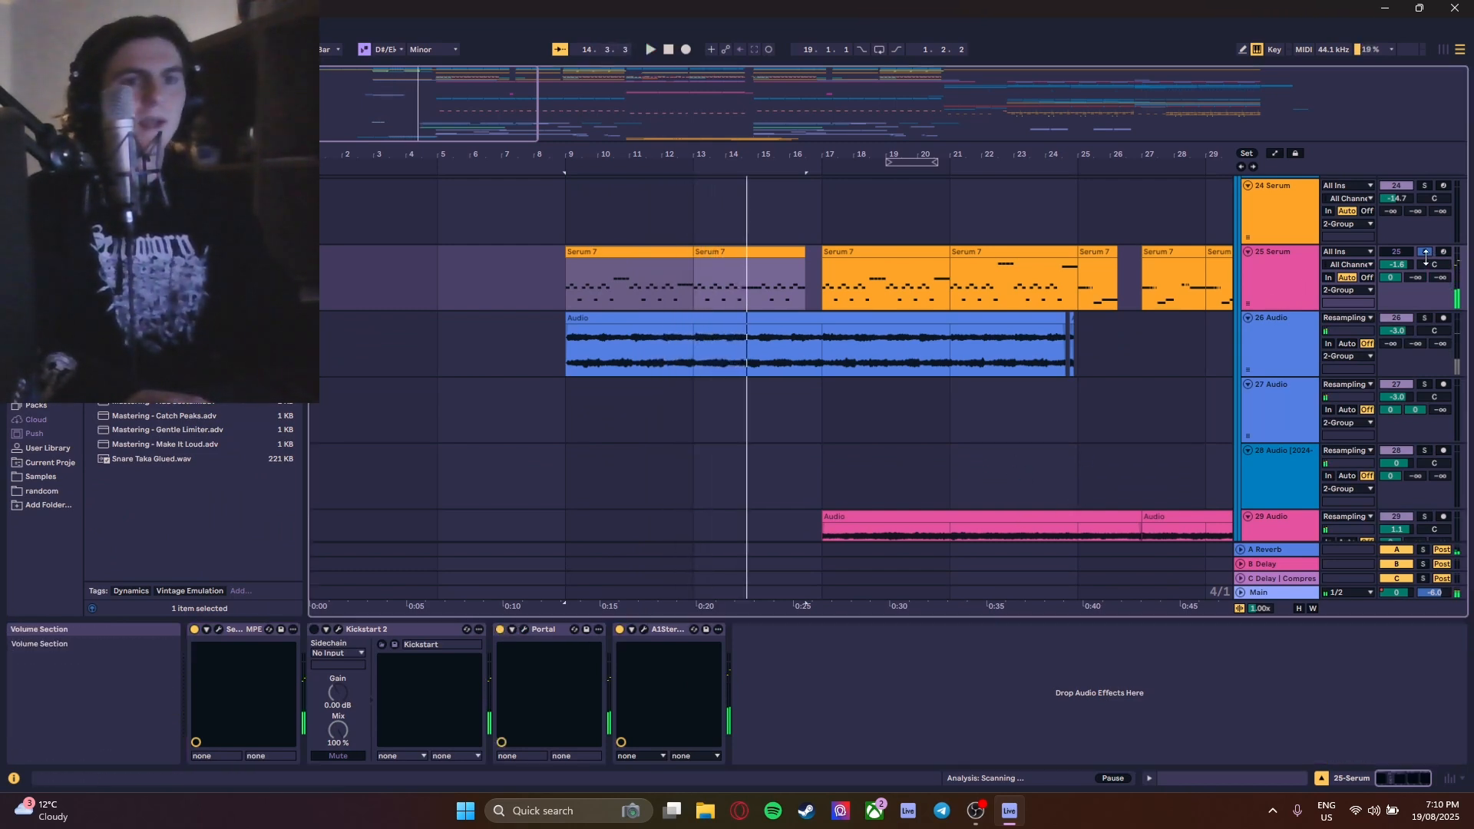
{"action": "left_click", "coordinate": [1429, 317]}
{"action": "key", "text": "space"}
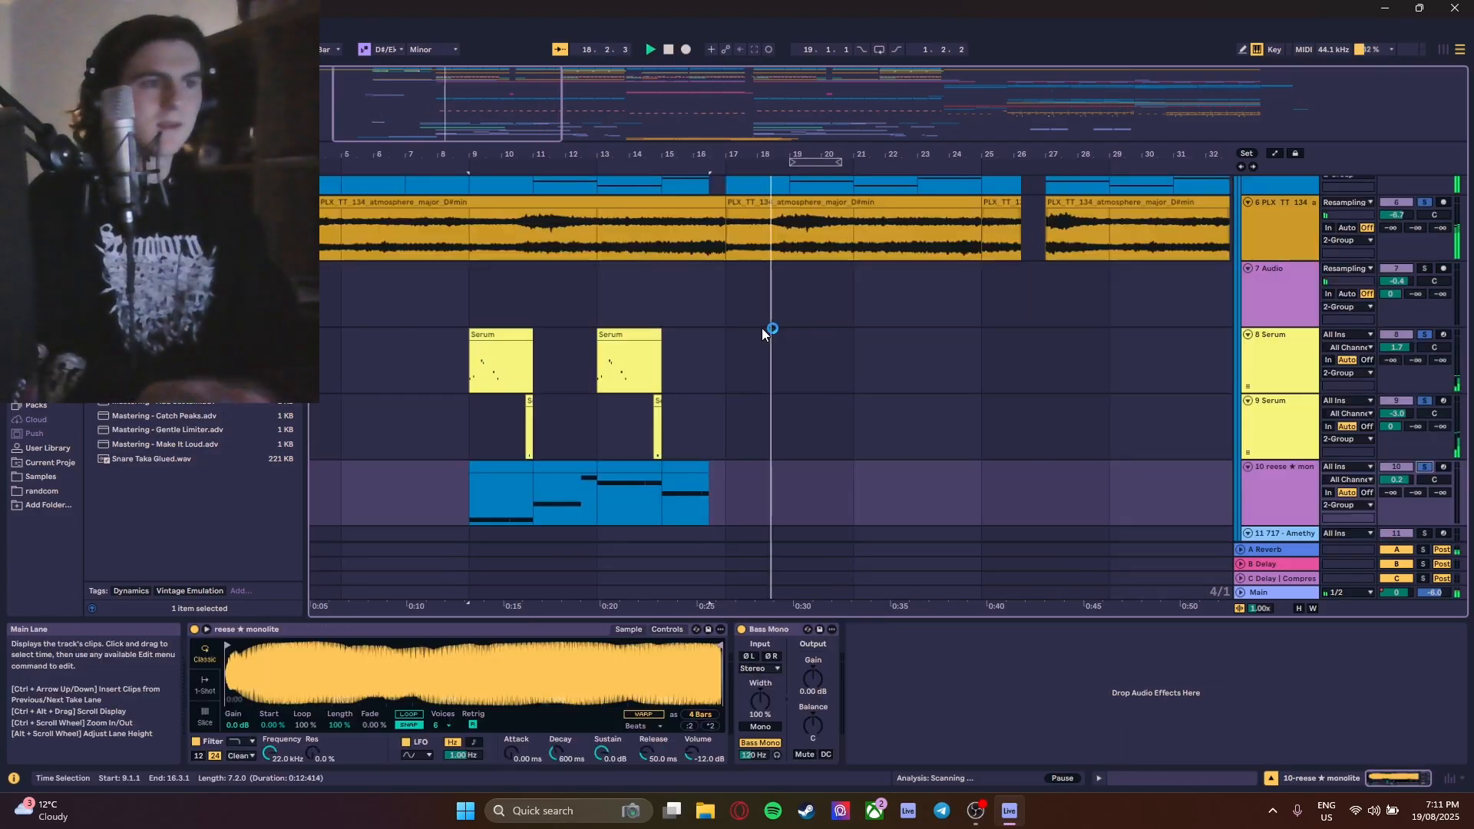
{"action": "scroll", "coordinate": [768, 331], "scroll_direction": "down", "scroll_amount": 2}
{"action": "scroll", "coordinate": [864, 383], "scroll_direction": "down", "scroll_amount": 8}
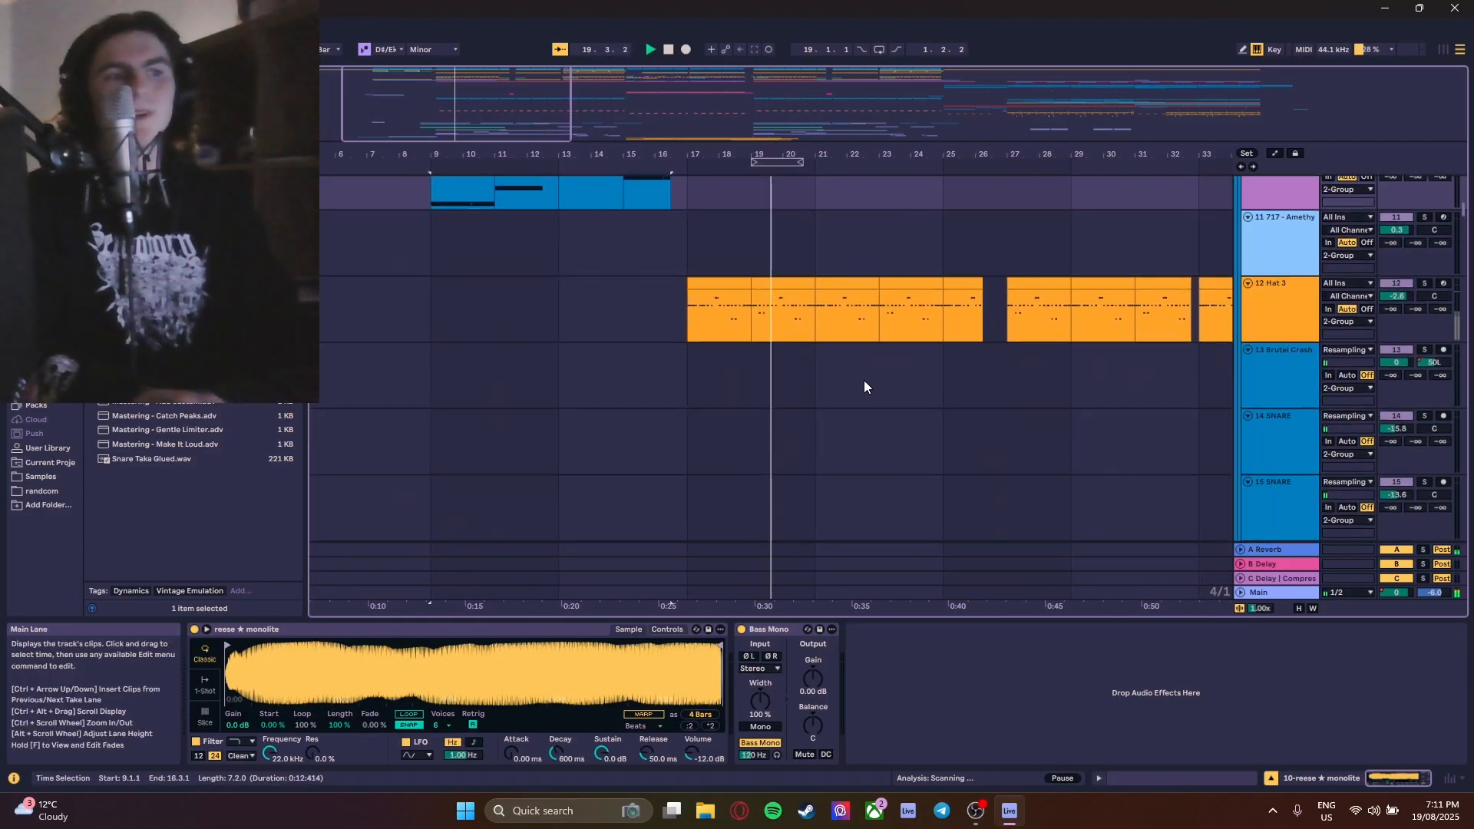
{"action": "scroll", "coordinate": [768, 399], "scroll_direction": "down", "scroll_amount": 8}
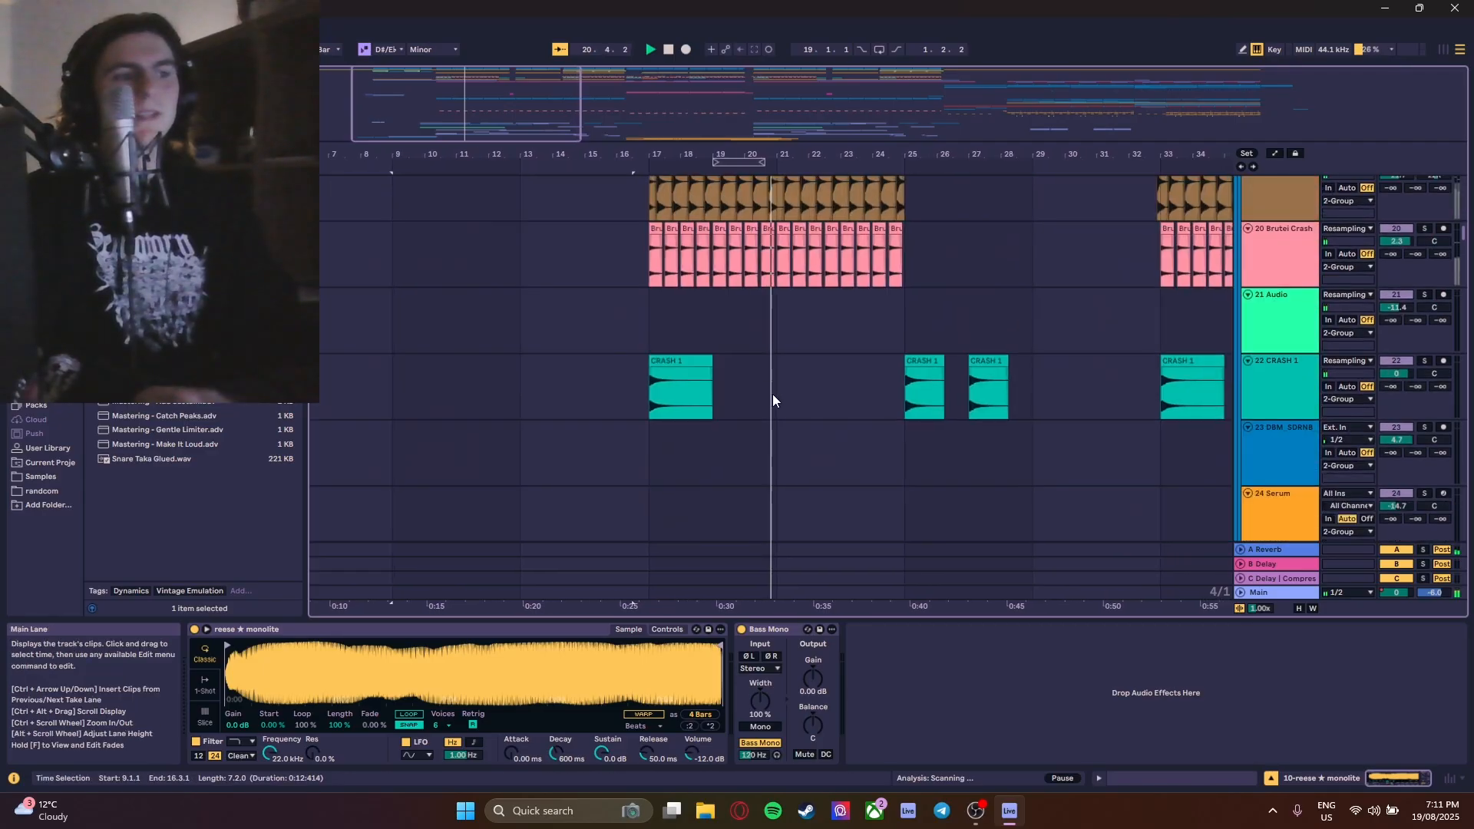
- Stop playback, set the start position to bar 17 and solo the 29 Audio track
{"action": "left_click", "coordinate": [648, 295]}
{"action": "key", "text": "space"}
{"action": "scroll", "coordinate": [663, 338], "scroll_direction": "down", "scroll_amount": 2}
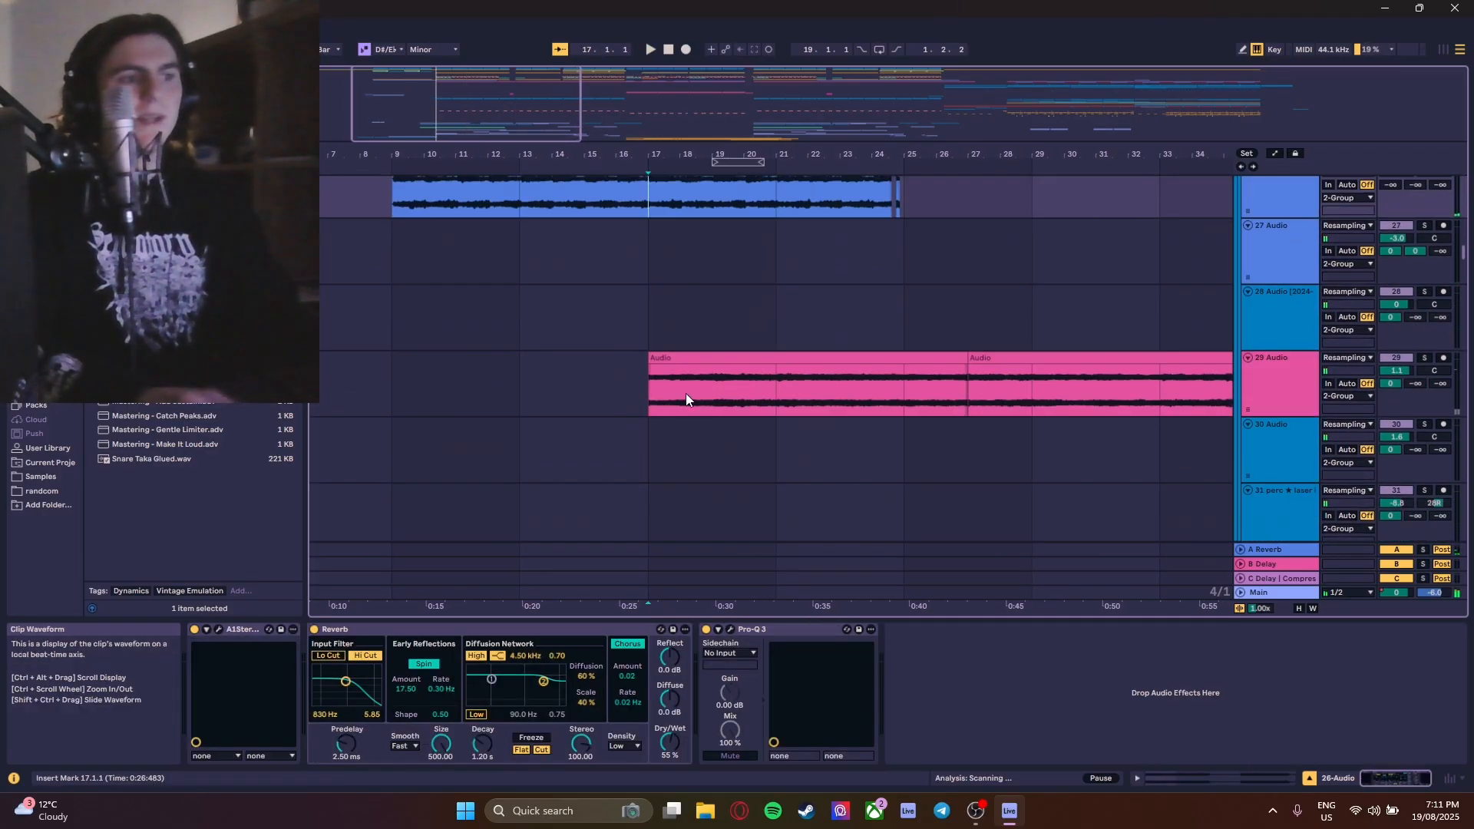
{"action": "left_click", "coordinate": [685, 393]}
{"action": "key", "text": "s"}
- Play the soloed layers from bar 17 while reviewing the clips across the arrangement's tracks
{"action": "scroll", "coordinate": [685, 393], "scroll_direction": "down", "scroll_amount": 6}
{"action": "scroll", "coordinate": [685, 393], "scroll_direction": "up", "scroll_amount": 14}
{"action": "scroll", "coordinate": [685, 393], "scroll_direction": "down", "scroll_amount": 5}
{"action": "scroll", "coordinate": [1022, 414], "scroll_direction": "down", "scroll_amount": 1}
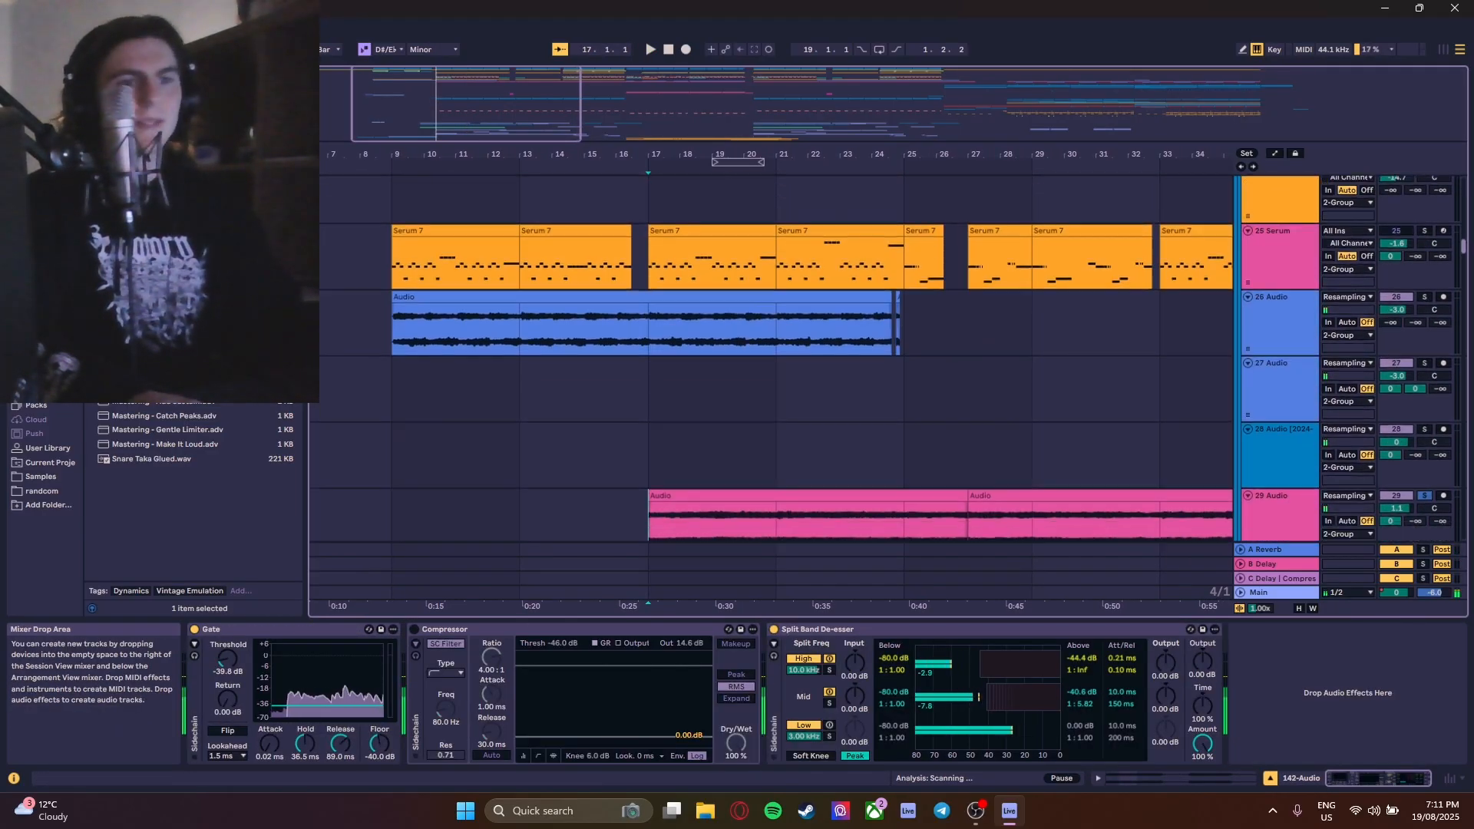
{"action": "scroll", "coordinate": [1022, 415], "scroll_direction": "down", "scroll_amount": 8}
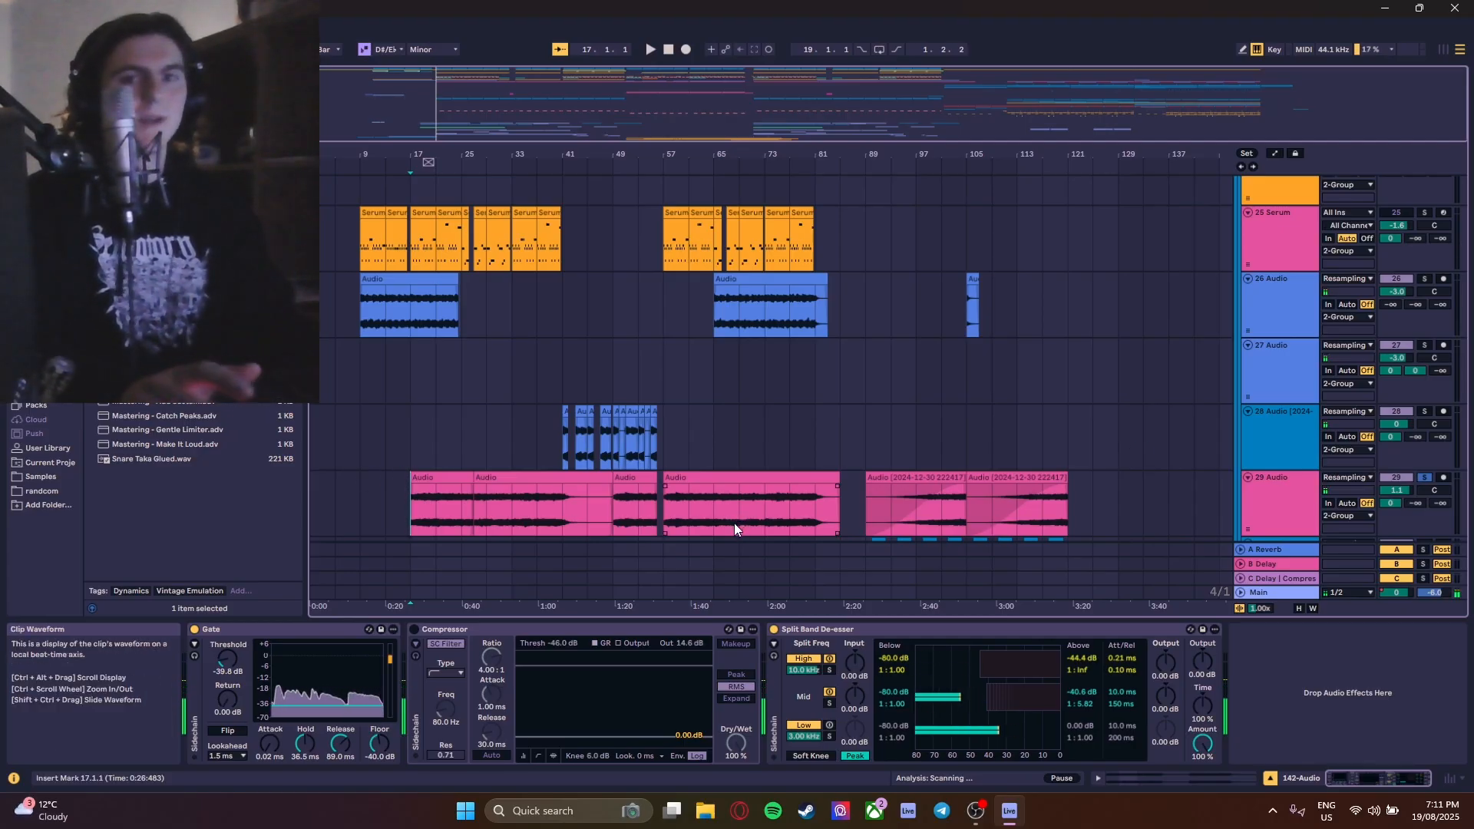
{"action": "key", "text": "space"}
{"action": "scroll", "coordinate": [447, 467], "scroll_direction": "up", "scroll_amount": 10}
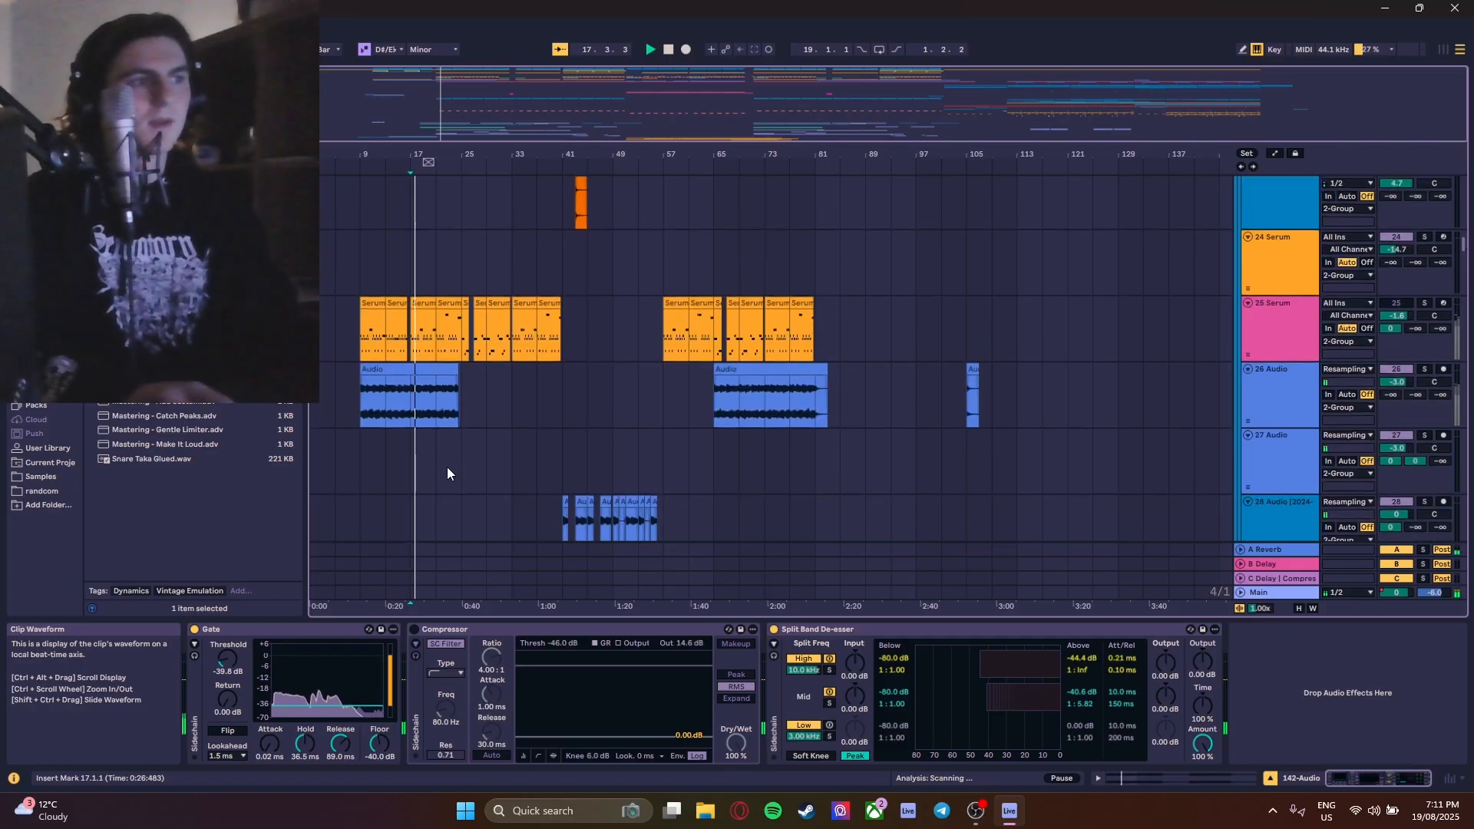
{"action": "scroll", "coordinate": [551, 424], "scroll_direction": "up", "scroll_amount": 10}
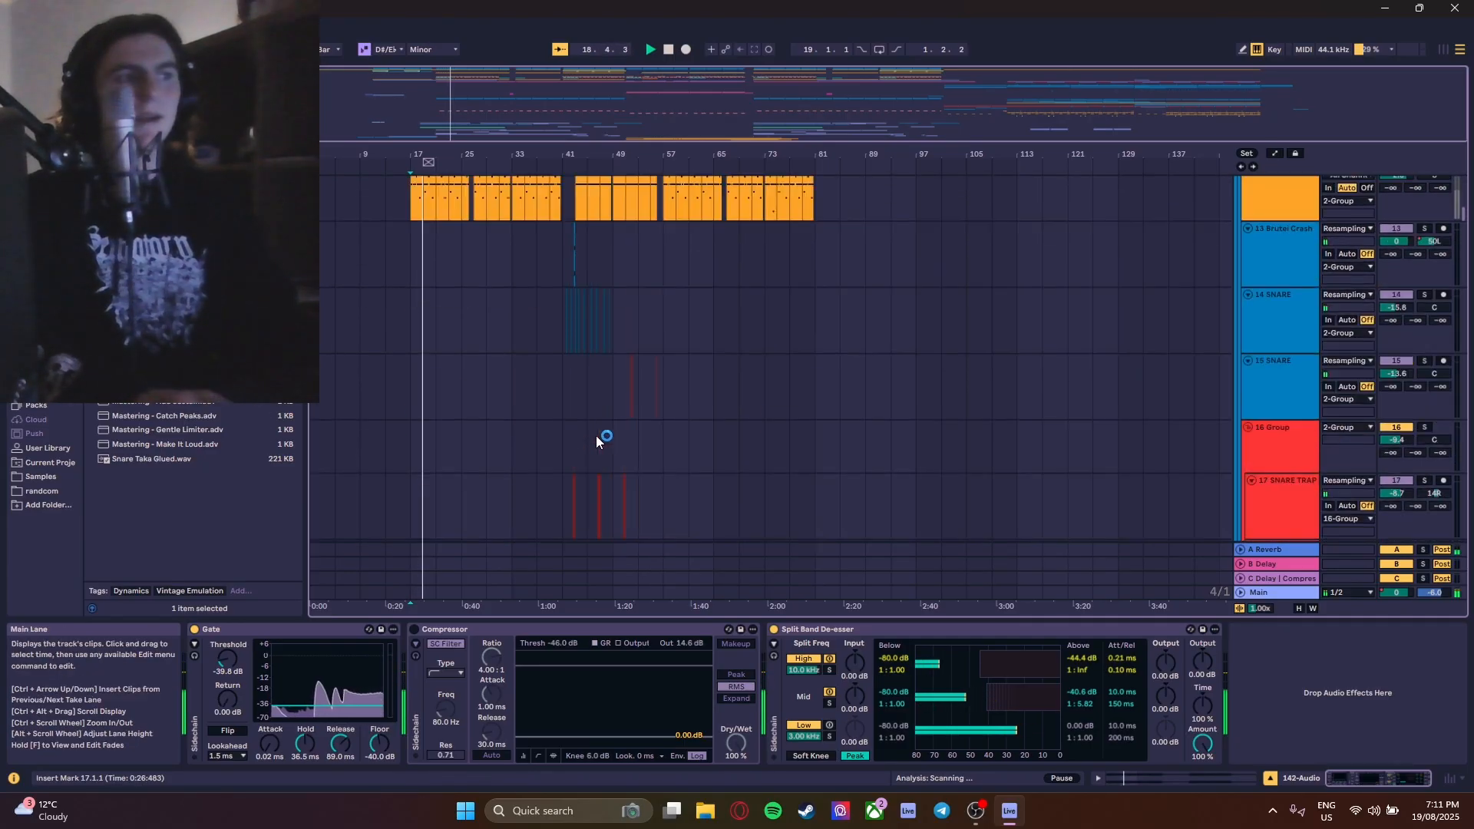
{"action": "scroll", "coordinate": [723, 384], "scroll_direction": "up", "scroll_amount": 2}
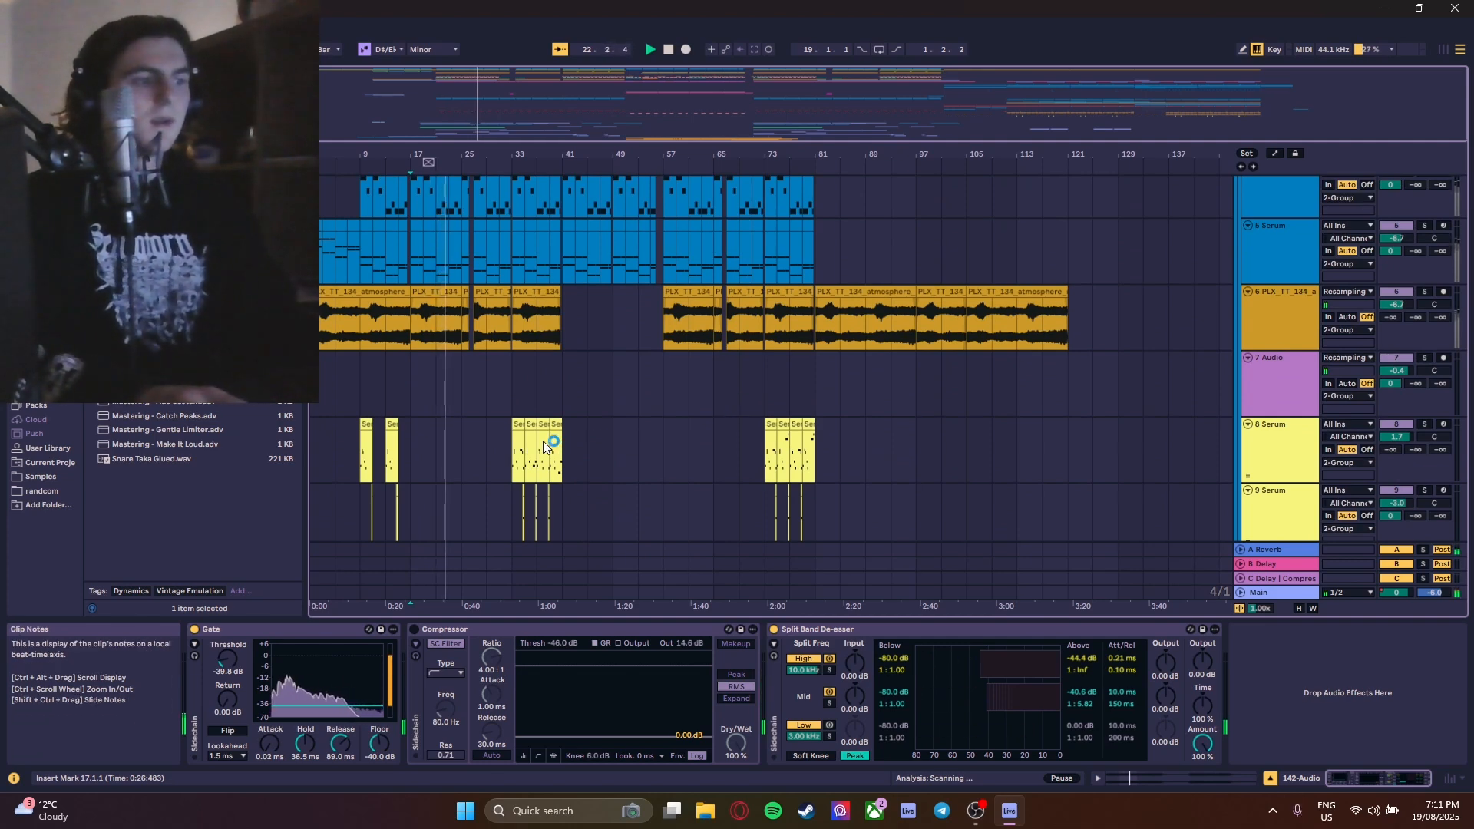
- Stop playback, look over tracks 6 to 10 and set the start position to bar 17 on the 8 Serum track
{"action": "scroll", "coordinate": [453, 361], "scroll_direction": "down", "scroll_amount": 2}
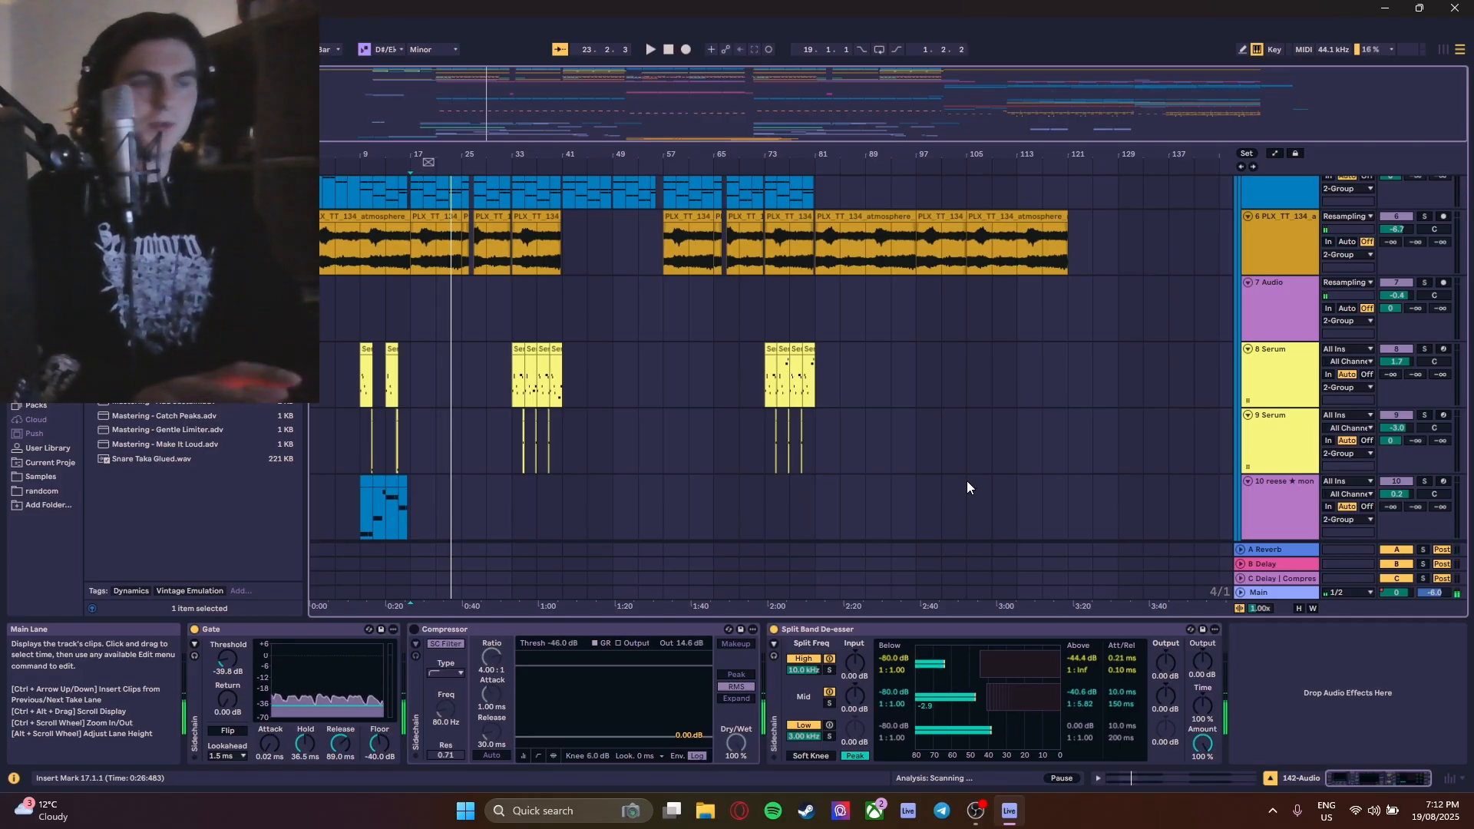
{"action": "scroll", "coordinate": [356, 379], "scroll_direction": "up", "scroll_amount": 5}
{"action": "scroll", "coordinate": [737, 361], "scroll_direction": "down", "scroll_amount": 2}
{"action": "left_click", "coordinate": [759, 344]}
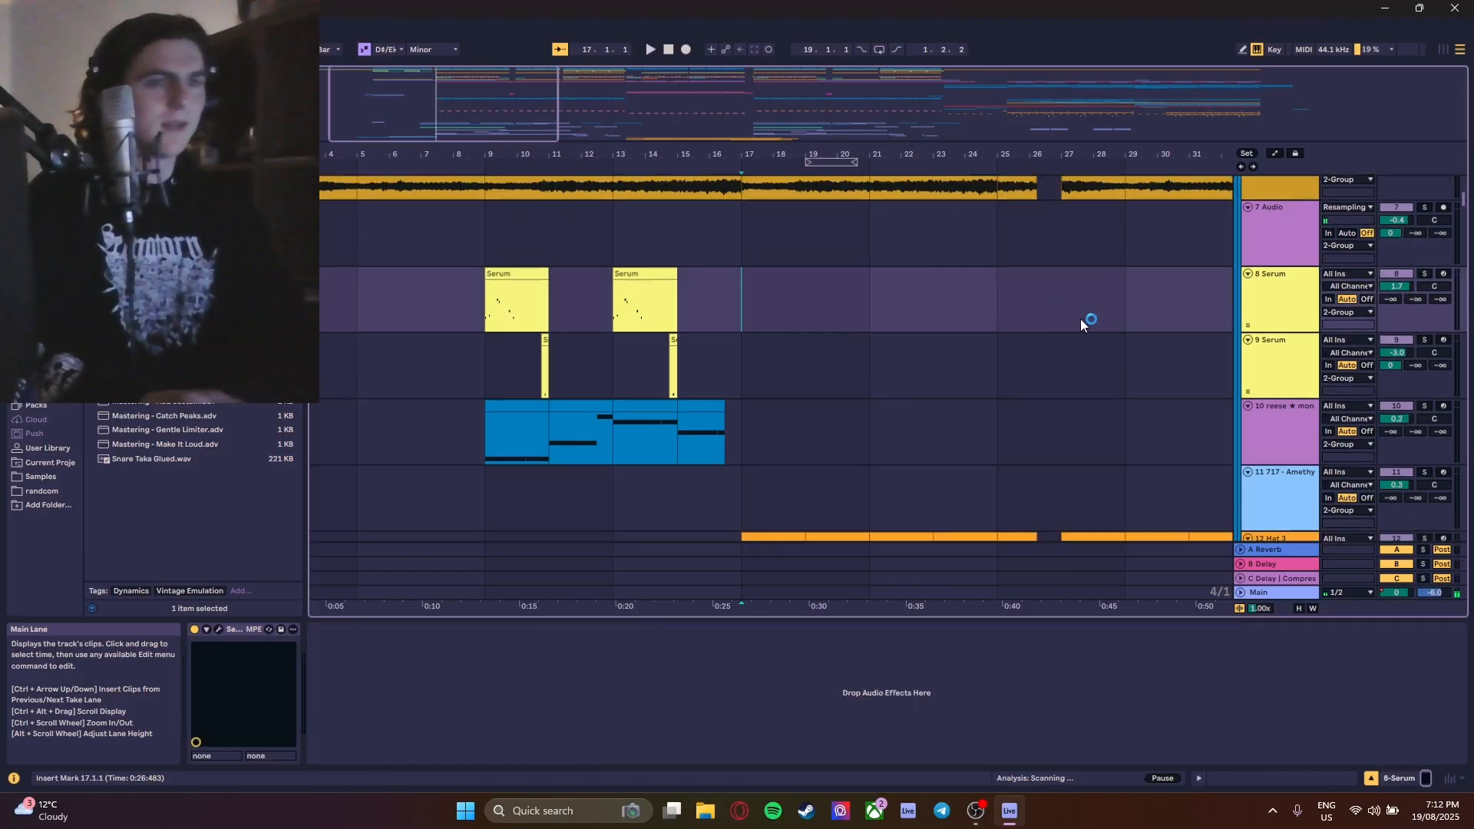
- Go through the lower tracks to the layered Serum clips starting at bar 17 and solo the 61 Serum track
{"action": "scroll", "coordinate": [1086, 319], "scroll_direction": "down", "scroll_amount": 2}
{"action": "left_click_drag", "start_coordinate": [1465, 206], "coordinate": [1461, 339]}
{"action": "scroll", "coordinate": [921, 358], "scroll_direction": "down", "scroll_amount": 5}
{"action": "scroll", "coordinate": [725, 352], "scroll_direction": "down", "scroll_amount": 4}
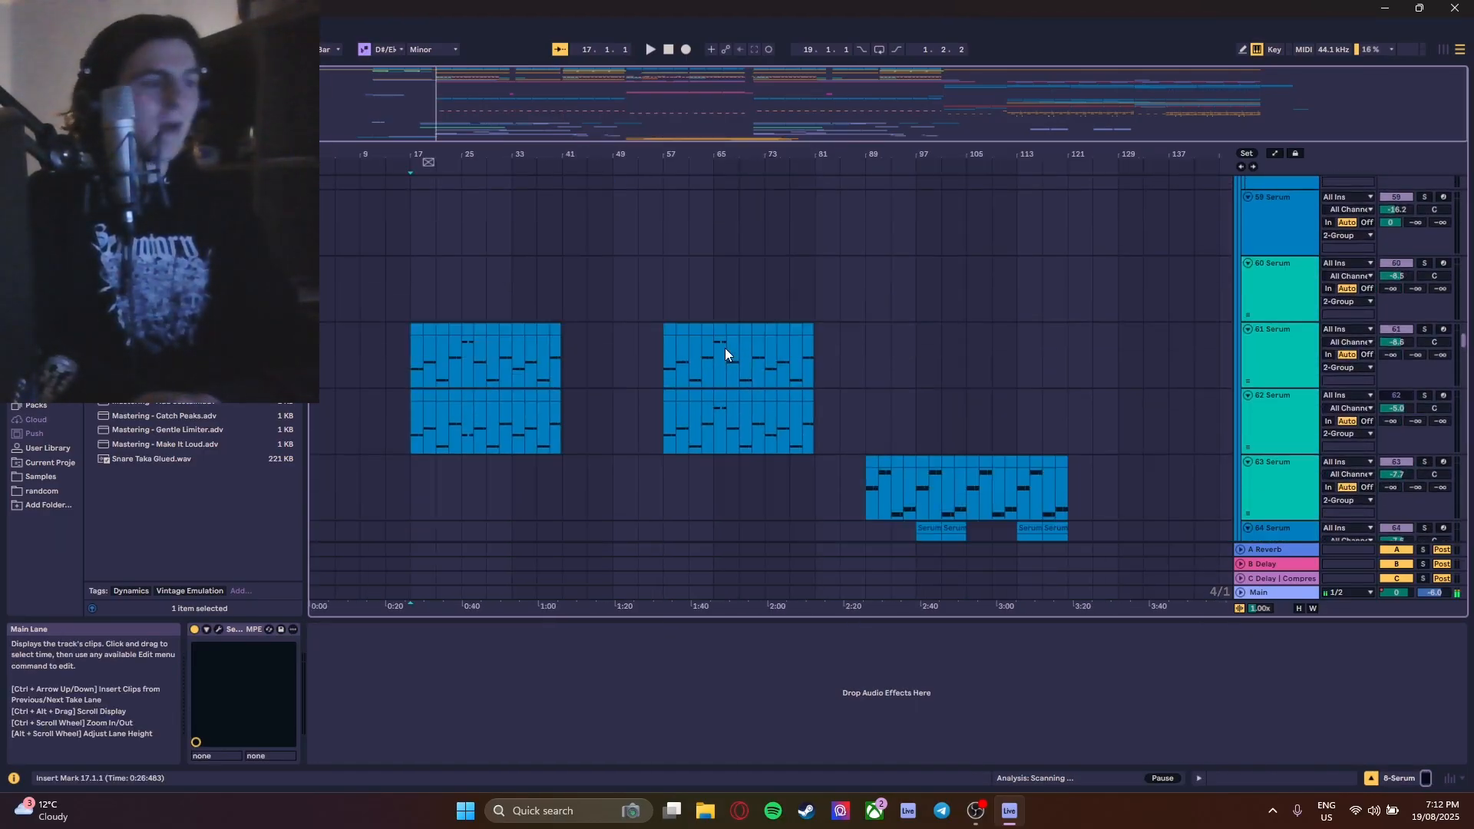
{"action": "scroll", "coordinate": [433, 284], "scroll_direction": "up", "scroll_amount": 3}
{"action": "scroll", "coordinate": [582, 311], "scroll_direction": "up", "scroll_amount": 1}
{"action": "left_click_drag", "start_coordinate": [1465, 511], "coordinate": [1464, 344]}
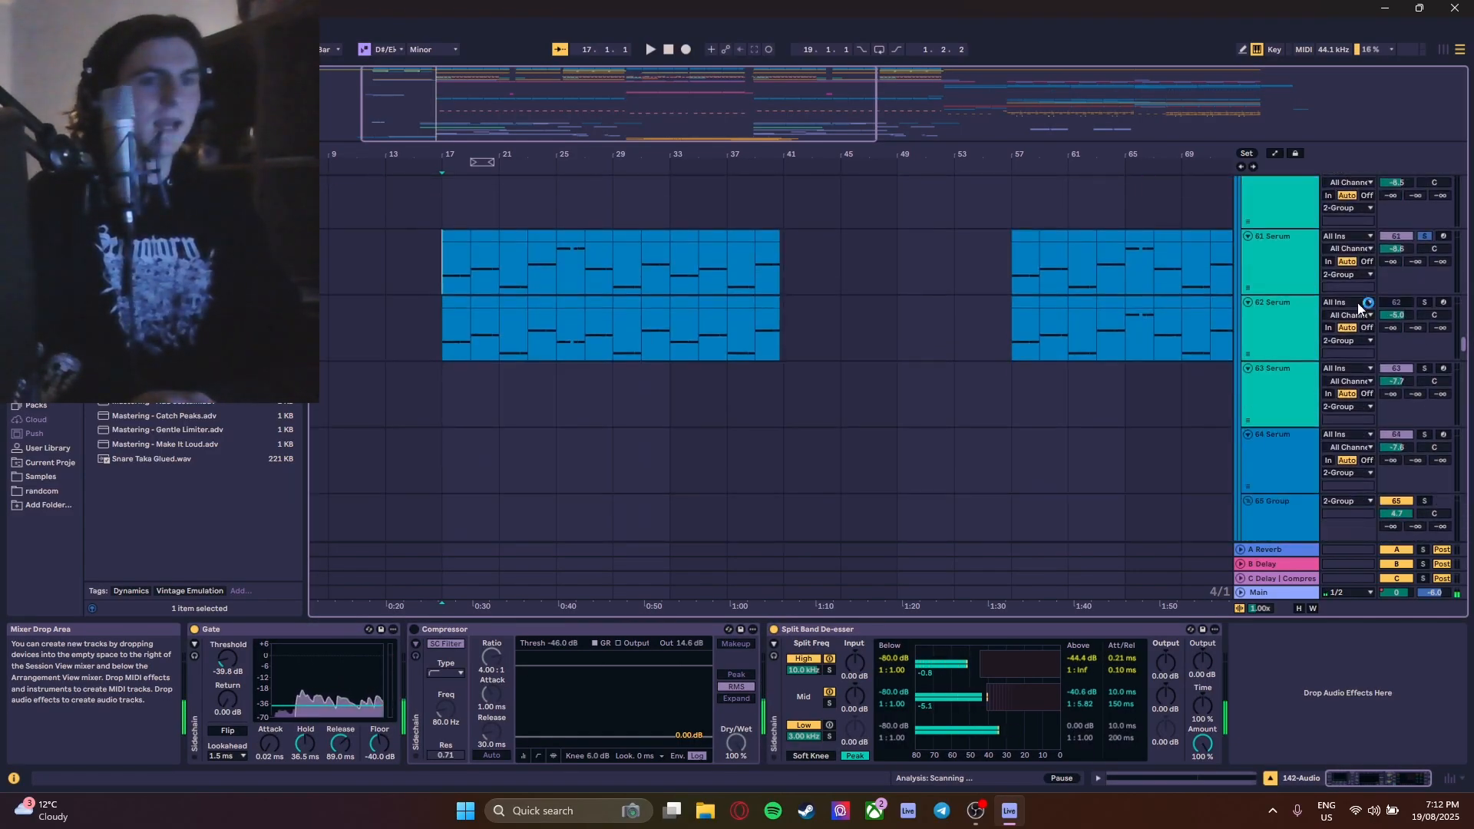
- Select the 61 Serum track, open its Serum synth and play the layer from bar 17
{"action": "left_click", "coordinate": [1290, 278]}
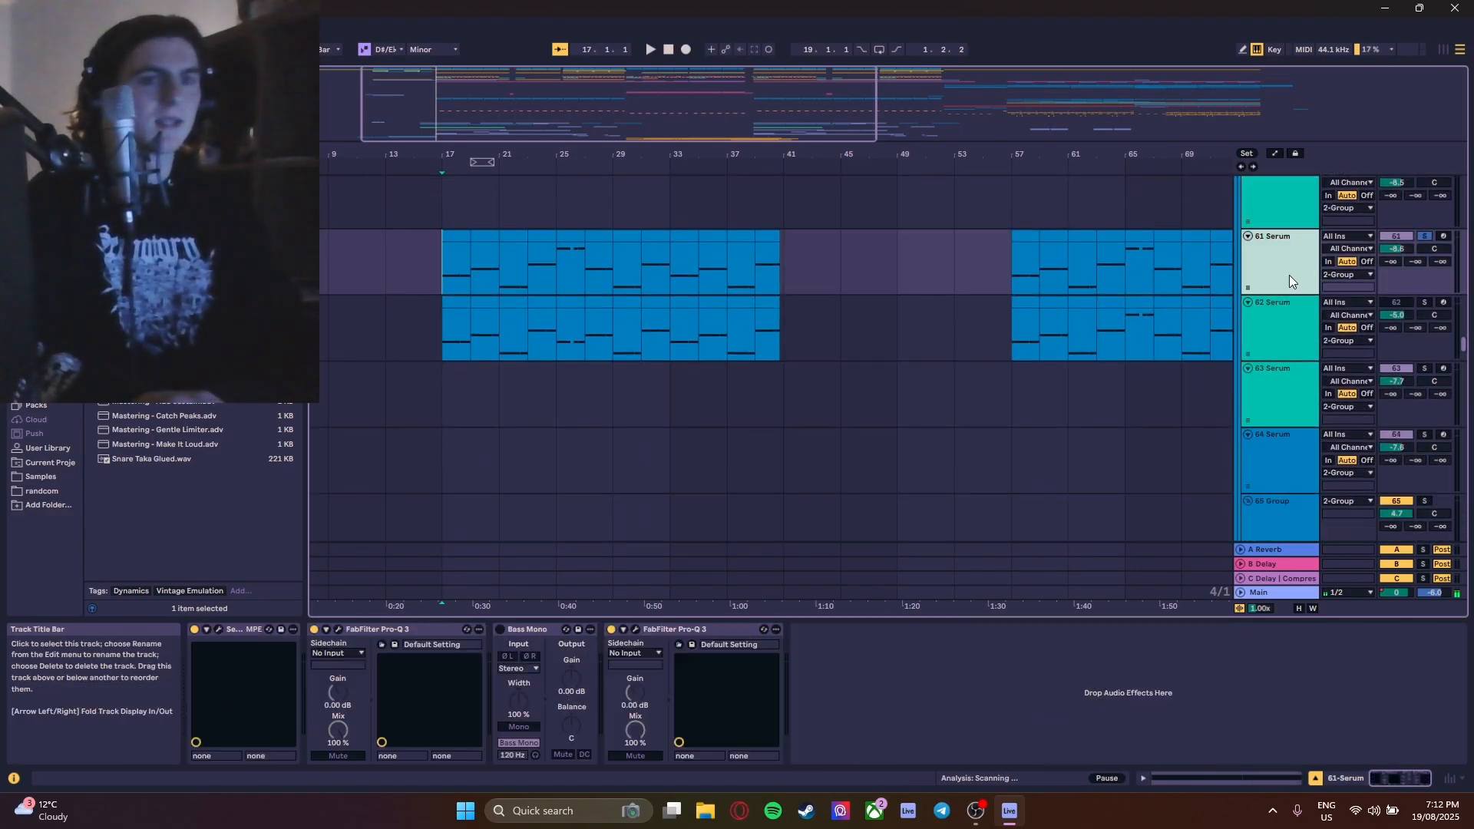
{"action": "left_click", "coordinate": [218, 629]}
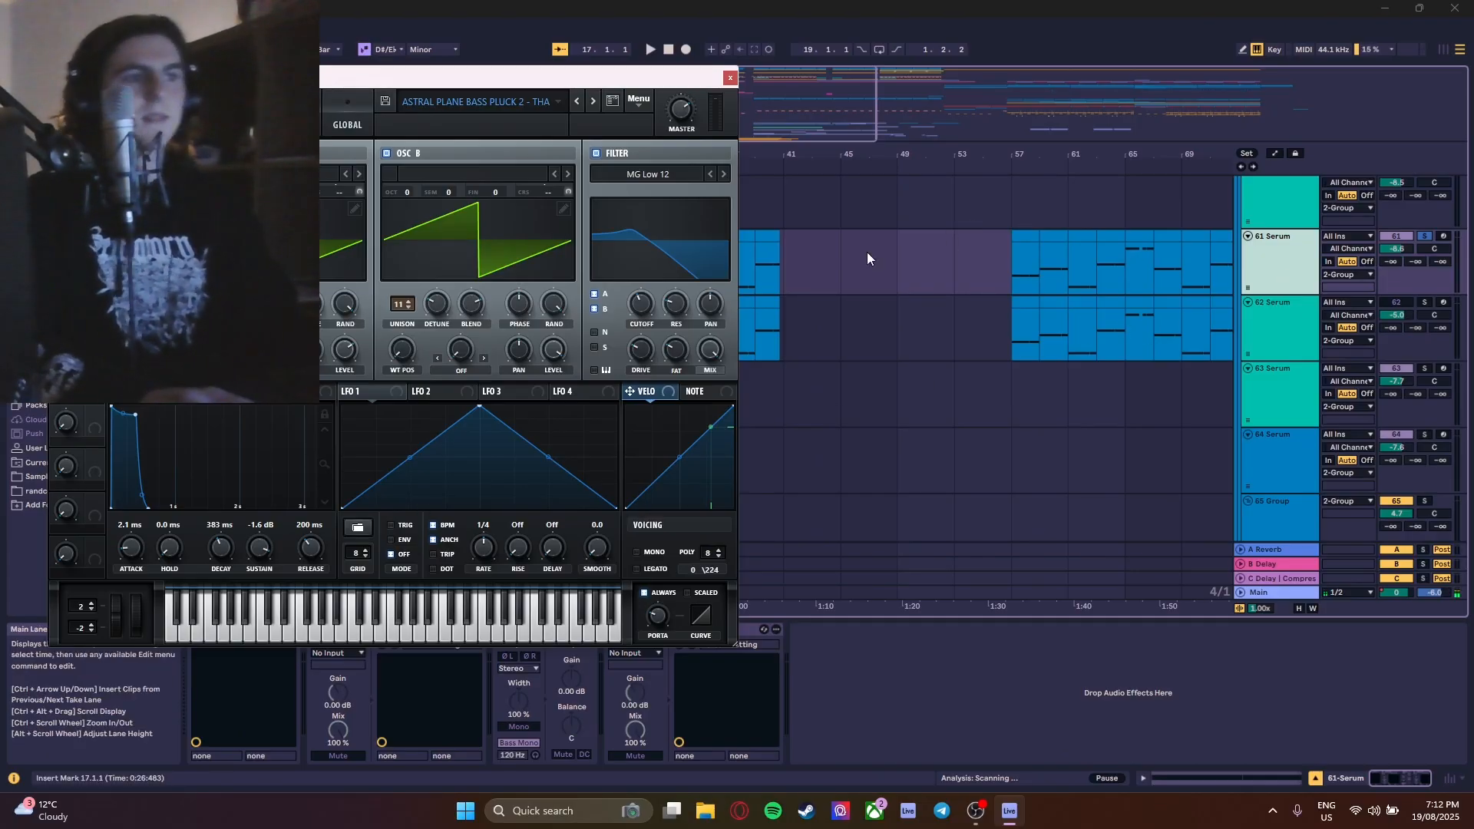
{"action": "scroll", "coordinate": [868, 252], "scroll_direction": "left", "scroll_amount": 2}
{"action": "key", "text": "space"}
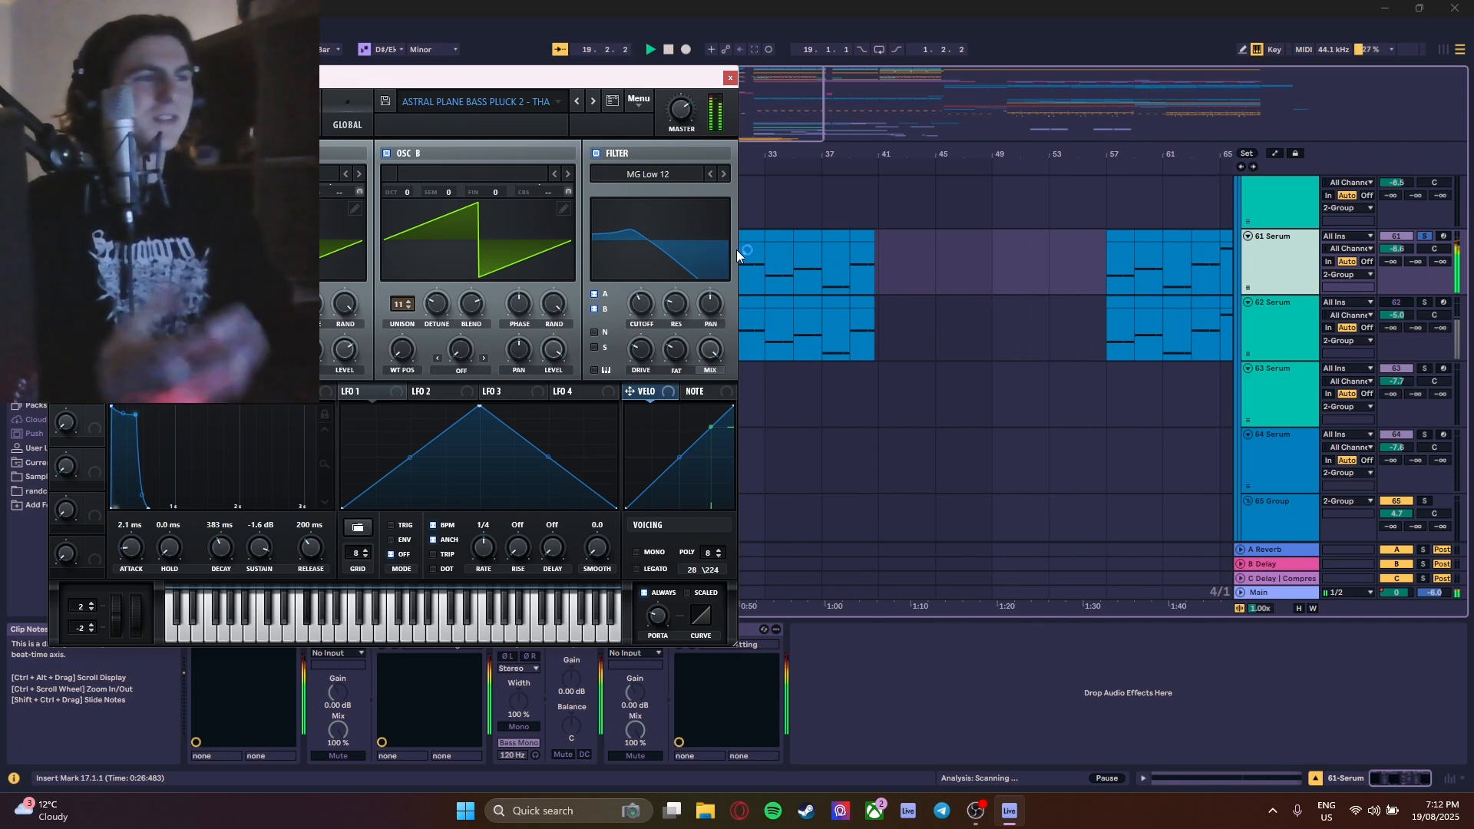
- View the effects page and preset browser of the ASTRAL PLANE BASS PLUCK 2 patch while it plays
{"action": "left_click", "coordinate": [295, 121]}
{"action": "left_click", "coordinate": [244, 121]}
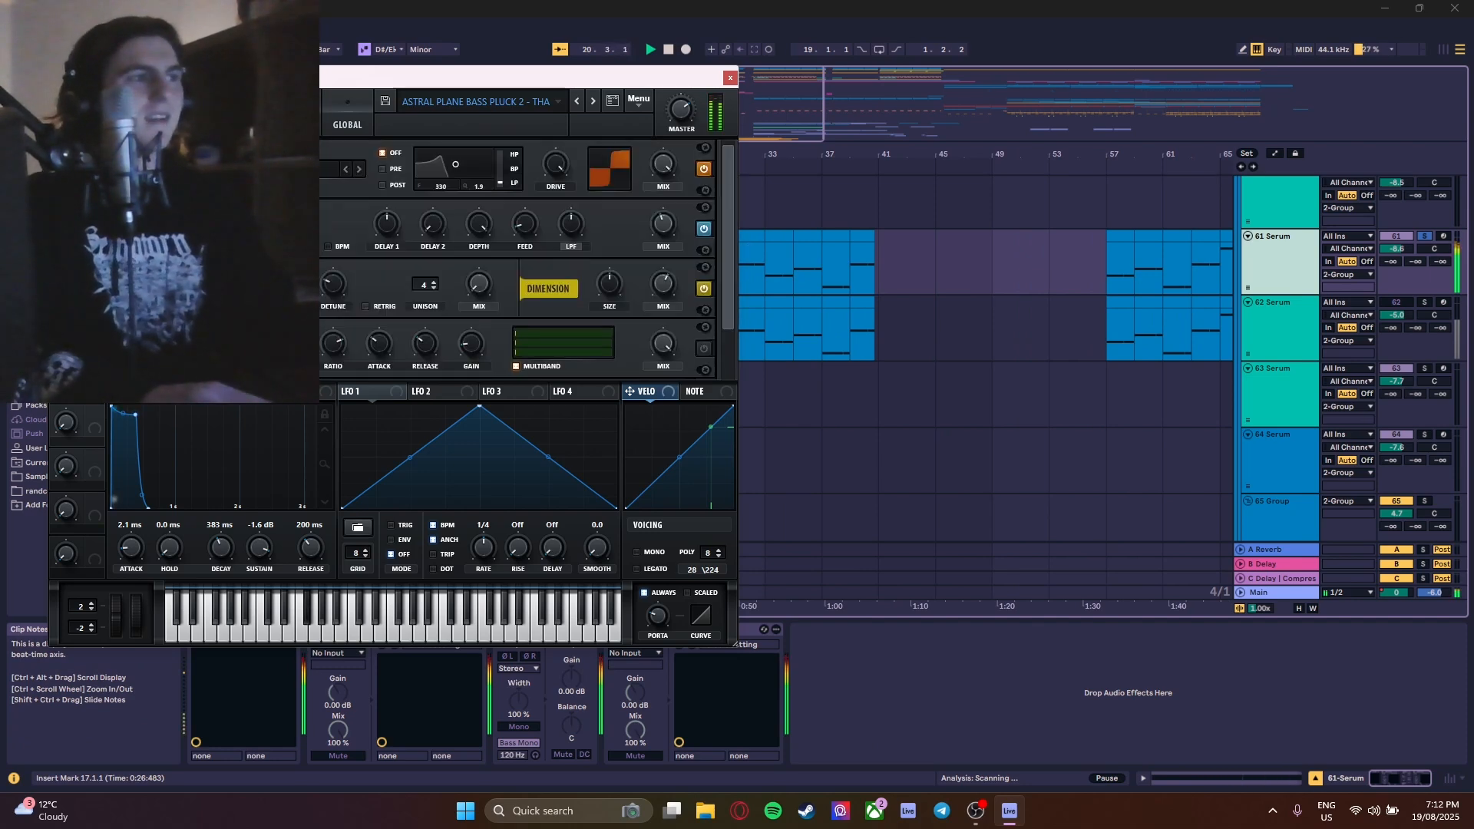
{"action": "left_click", "coordinate": [194, 122]}
{"action": "left_click", "coordinate": [613, 102]}
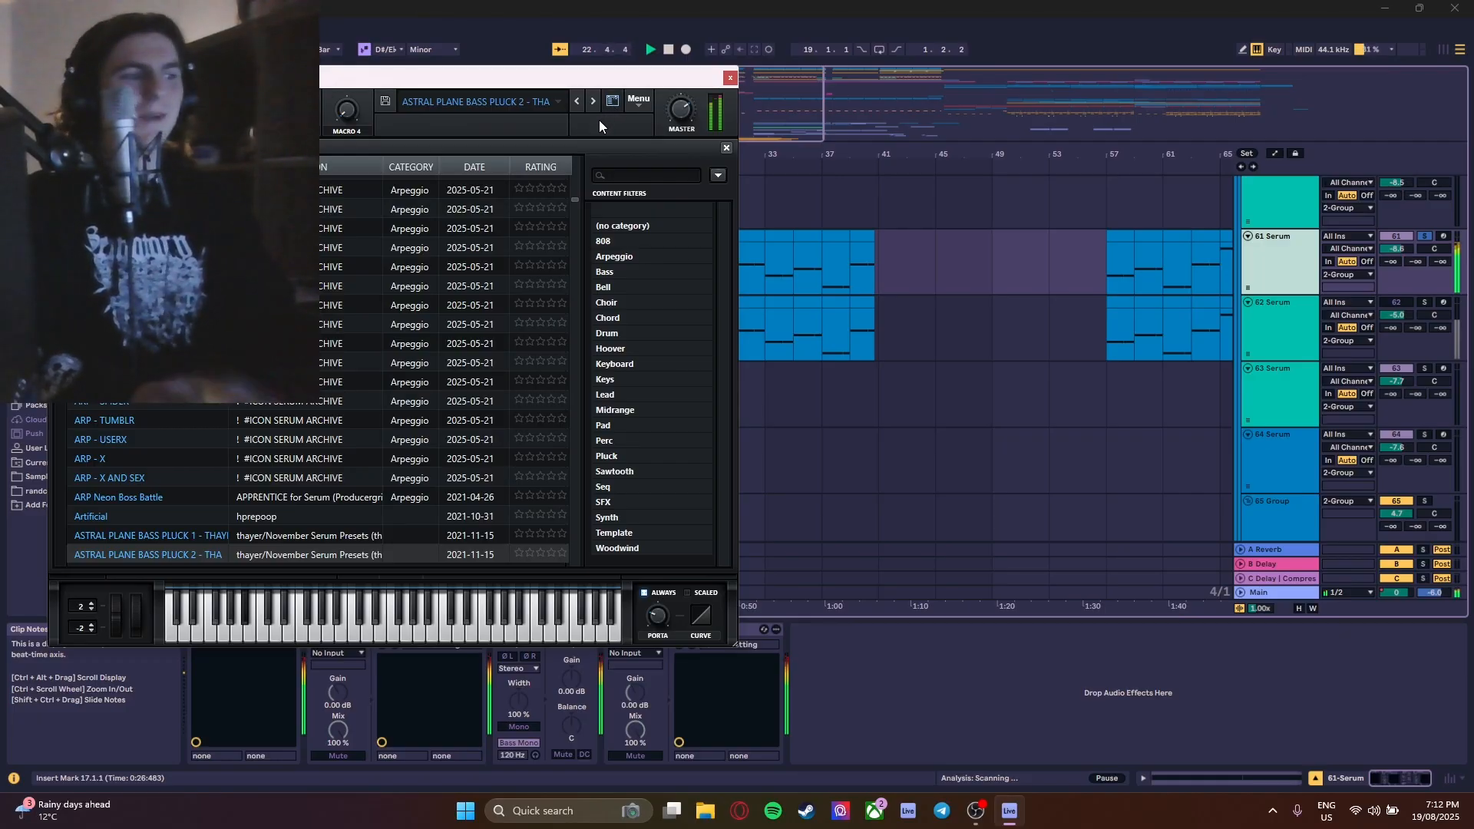
{"action": "left_click", "coordinate": [612, 104]}
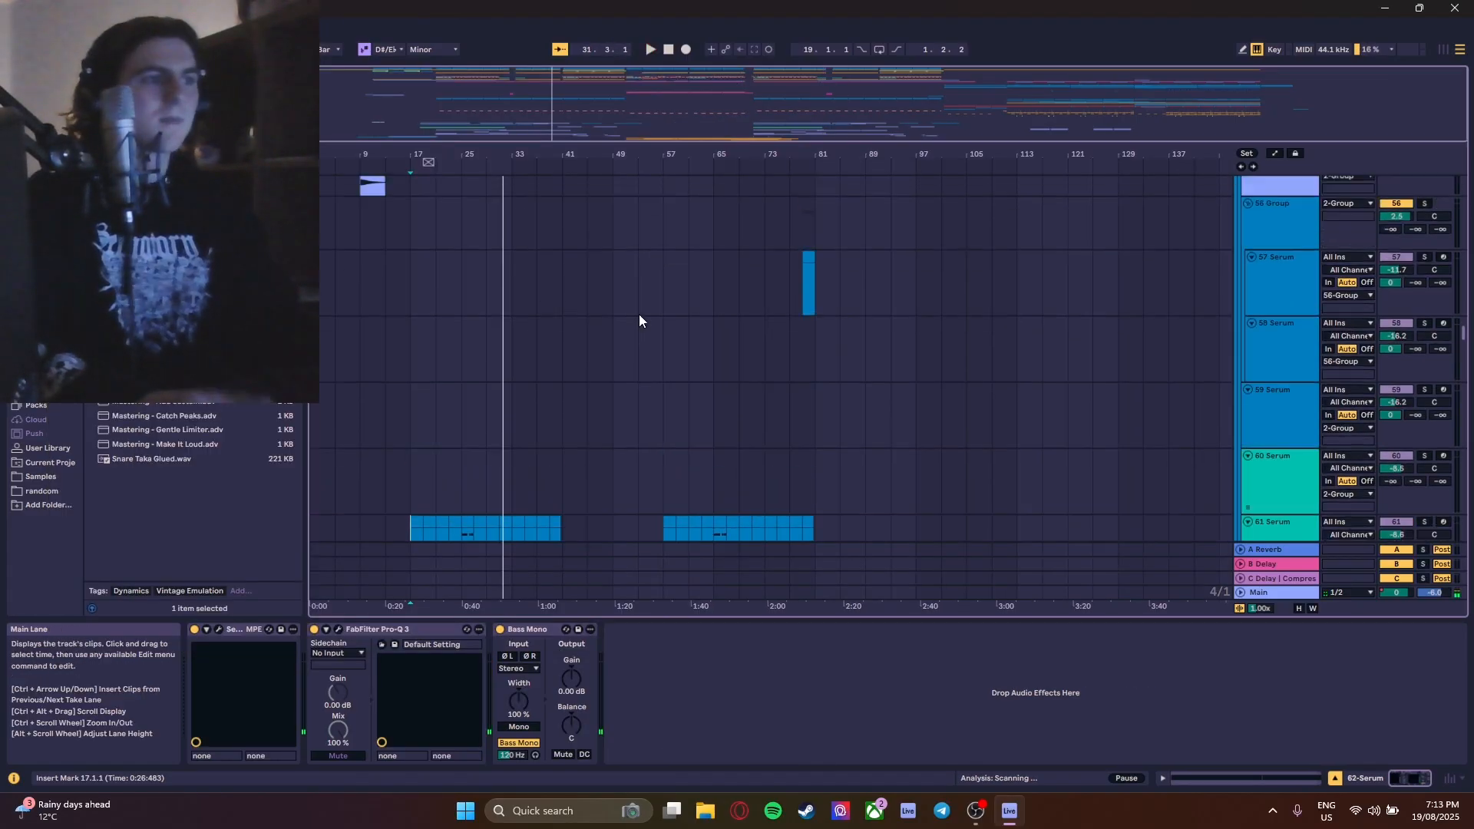
- Examine the clips of the 61 and 62 Serum tracks and their neighbouring tracks across the arrangement
{"action": "scroll", "coordinate": [639, 319], "scroll_direction": "up", "scroll_amount": 2}
{"action": "mouse_move", "coordinate": [1466, 328]}
{"action": "left_mouse_down"}
{"action": "mouse_move", "coordinate": [1465, 290]}
{"action": "mouse_move", "coordinate": [1471, 349]}
{"action": "left_mouse_up"}
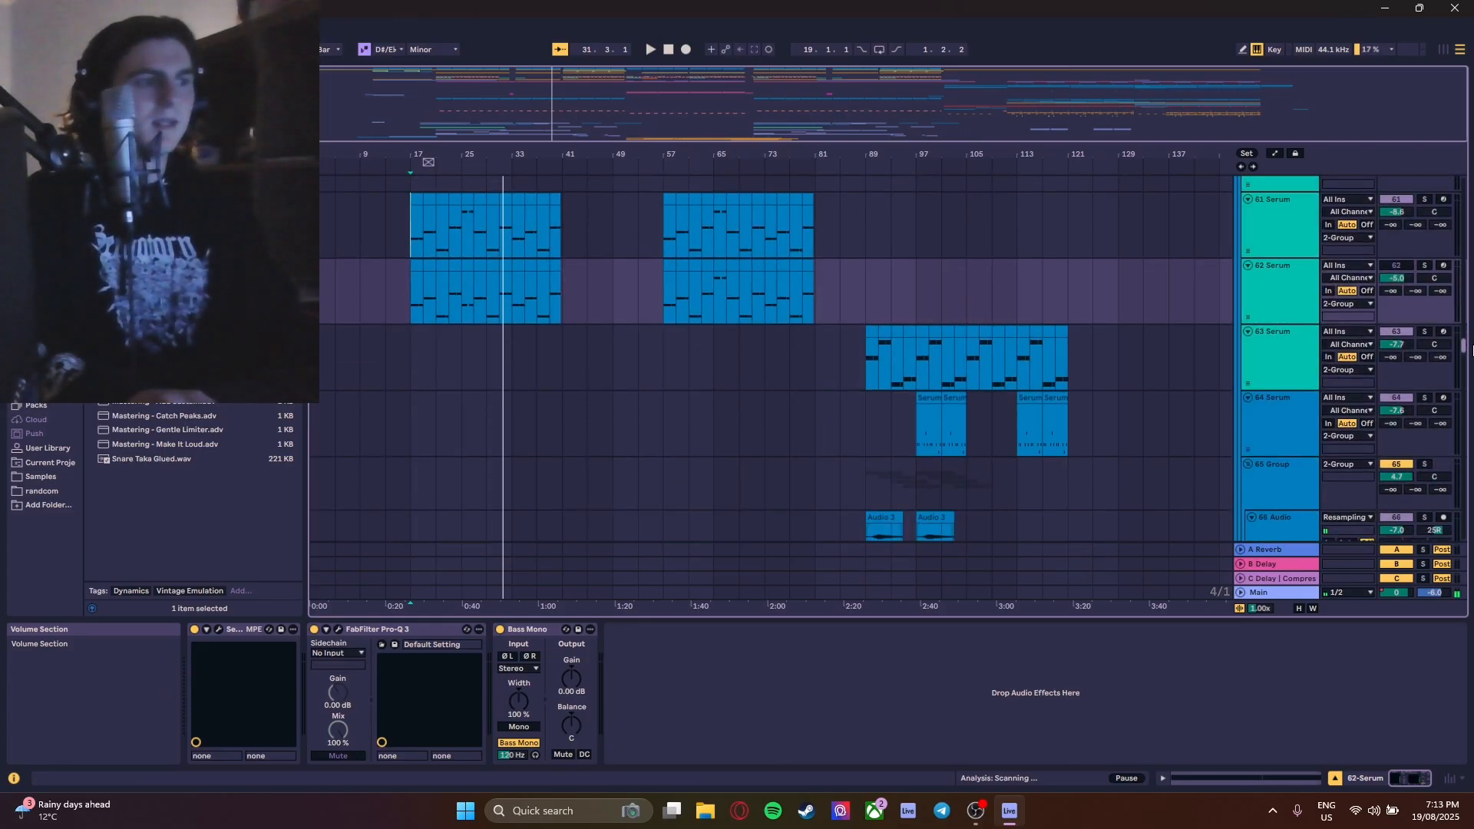
{"action": "scroll", "coordinate": [526, 231], "scroll_direction": "up", "scroll_amount": 5}
{"action": "scroll", "coordinate": [538, 243], "scroll_direction": "down", "scroll_amount": 5}
{"action": "scroll", "coordinate": [433, 246], "scroll_direction": "up", "scroll_amount": 2}
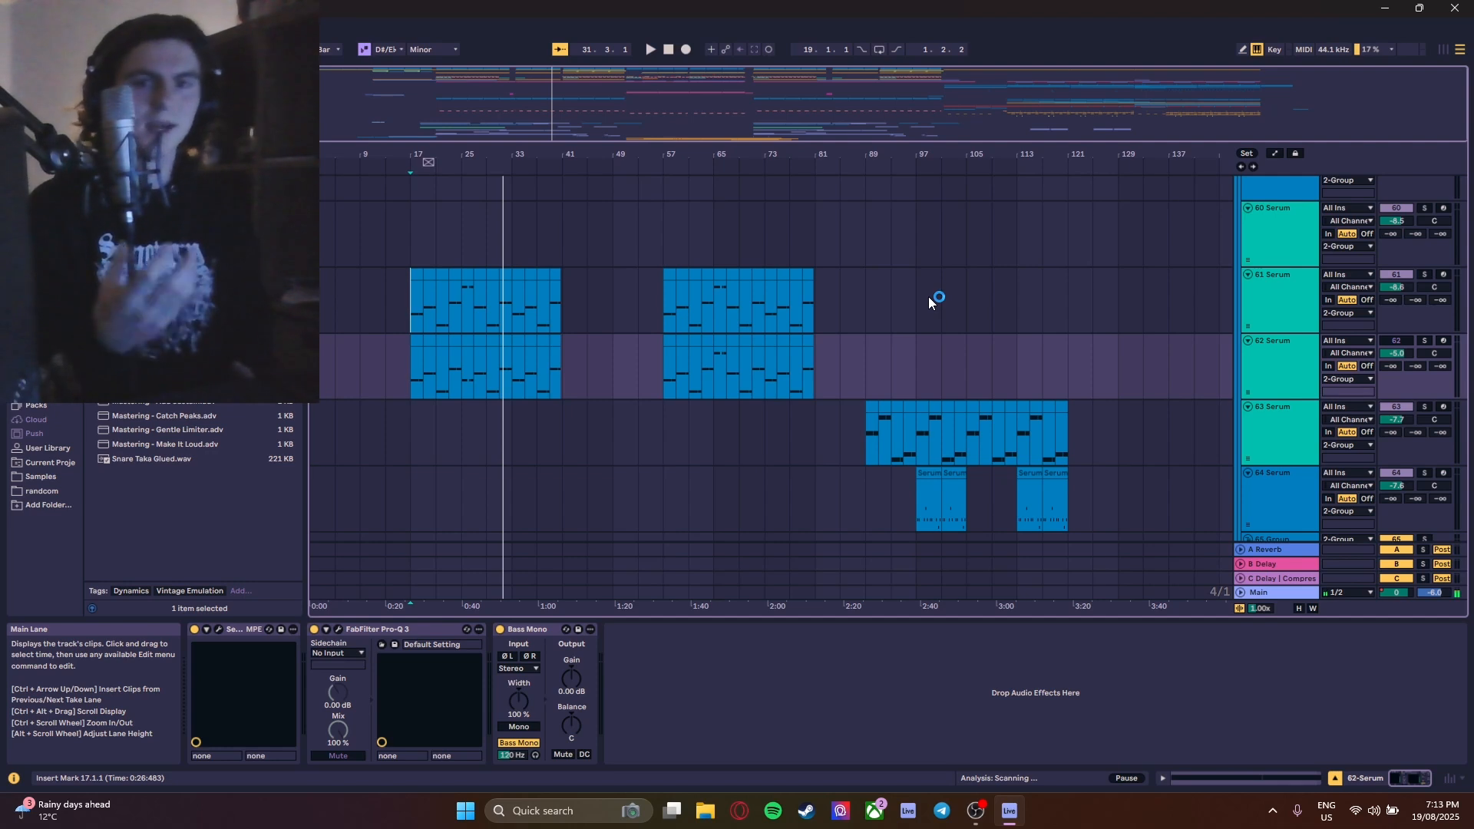
{"action": "scroll", "coordinate": [837, 315], "scroll_direction": "up", "scroll_amount": 3}
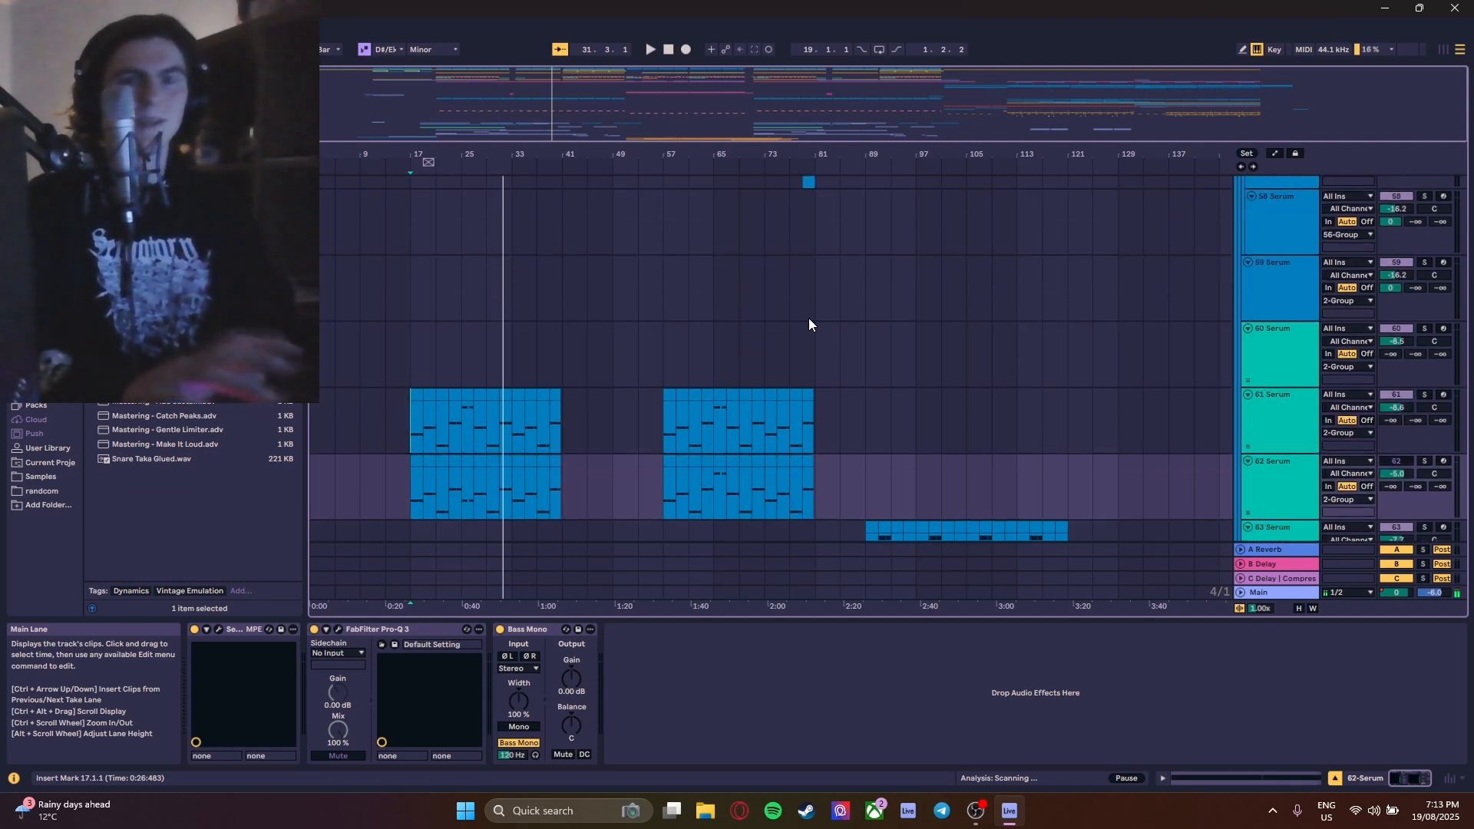
{"action": "scroll", "coordinate": [388, 388], "scroll_direction": "up", "scroll_amount": 5}
{"action": "scroll", "coordinate": [637, 406], "scroll_direction": "down", "scroll_amount": 5}
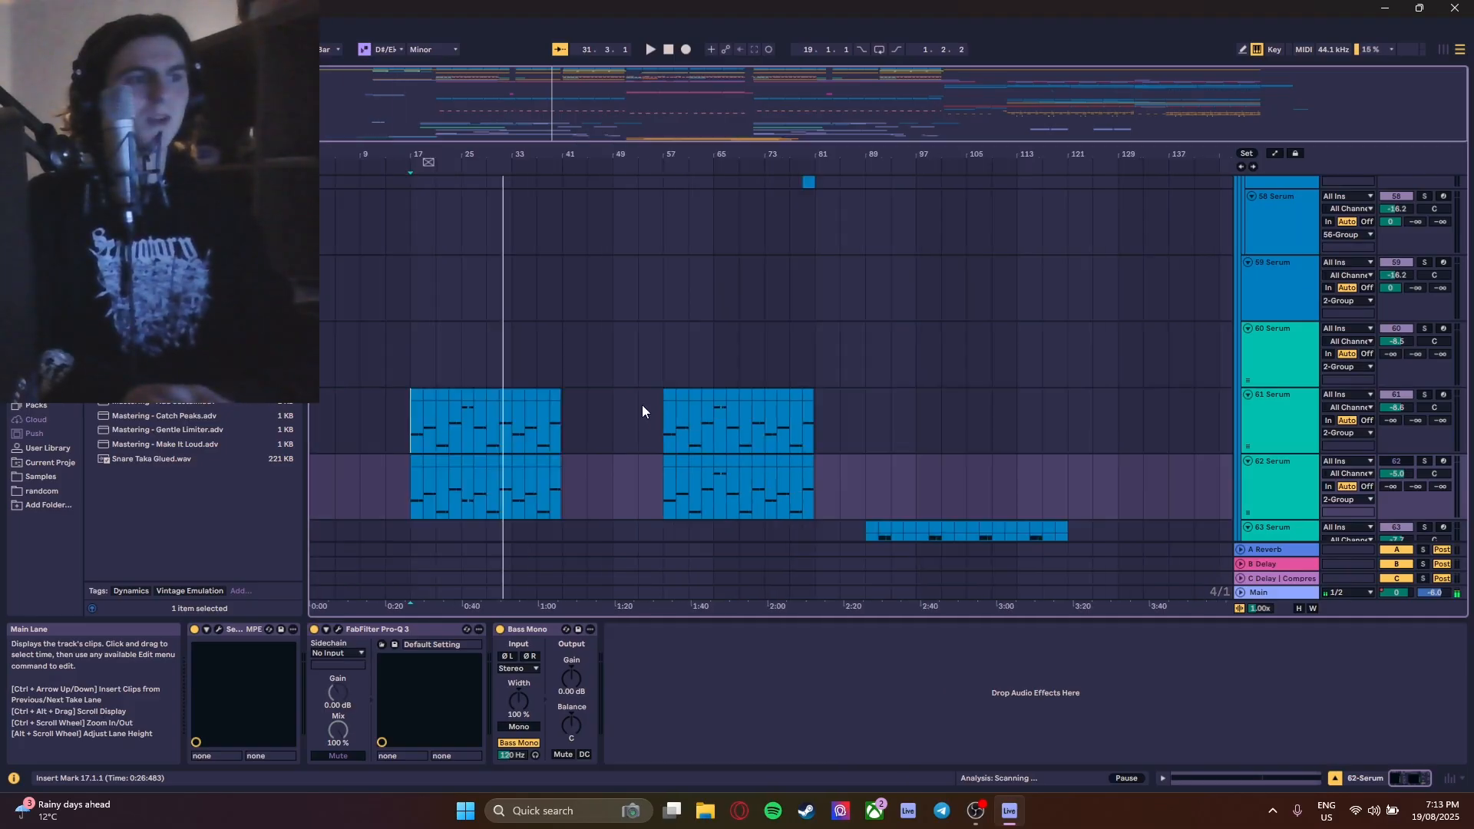
{"action": "scroll", "coordinate": [410, 408], "scroll_direction": "up", "scroll_amount": 5}
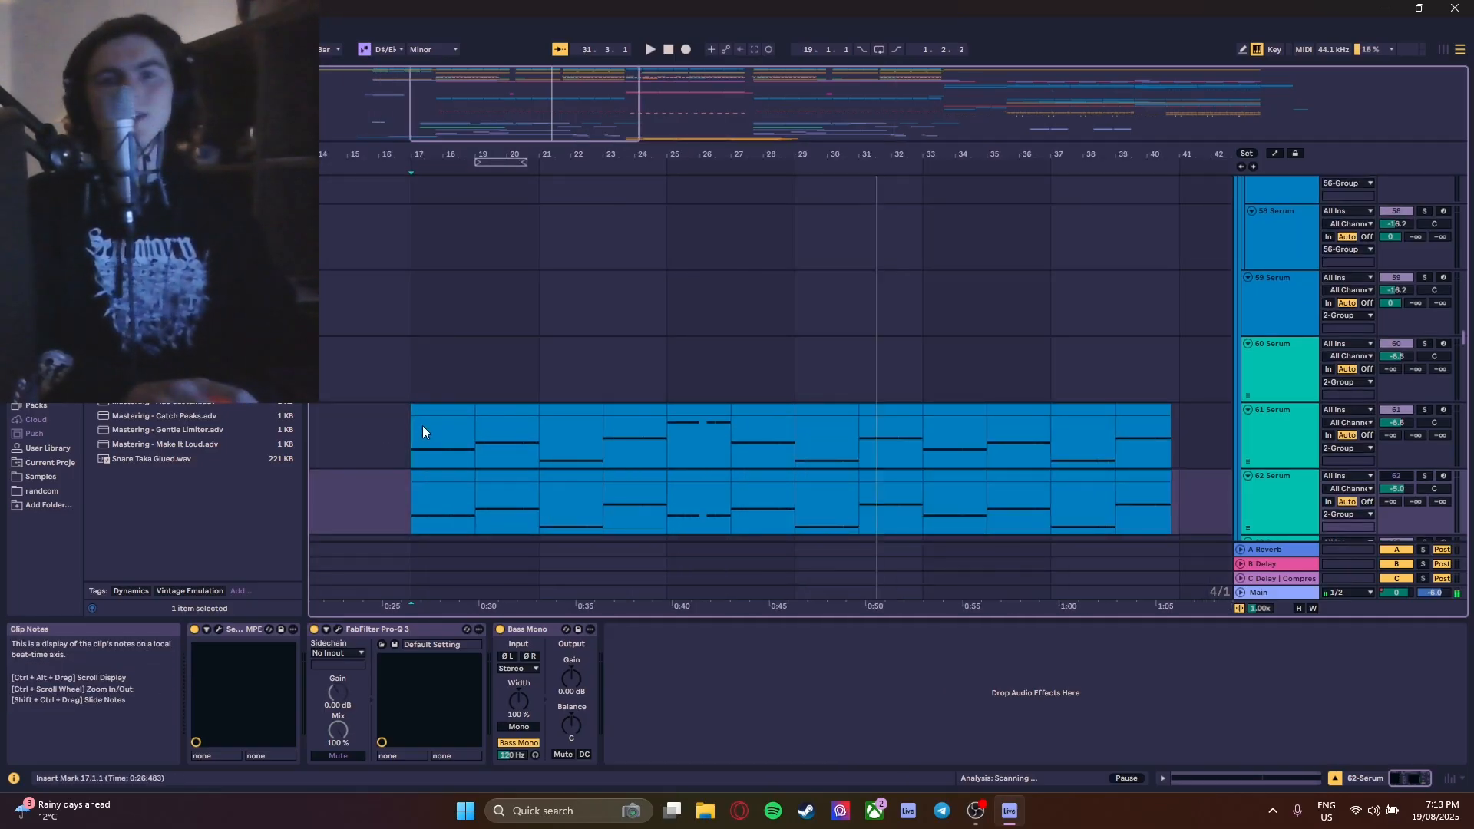
- Solo the 61 Serum track and play it while viewing the notes of its clips in bars 17 to 25
{"action": "left_click", "coordinate": [1425, 410]}
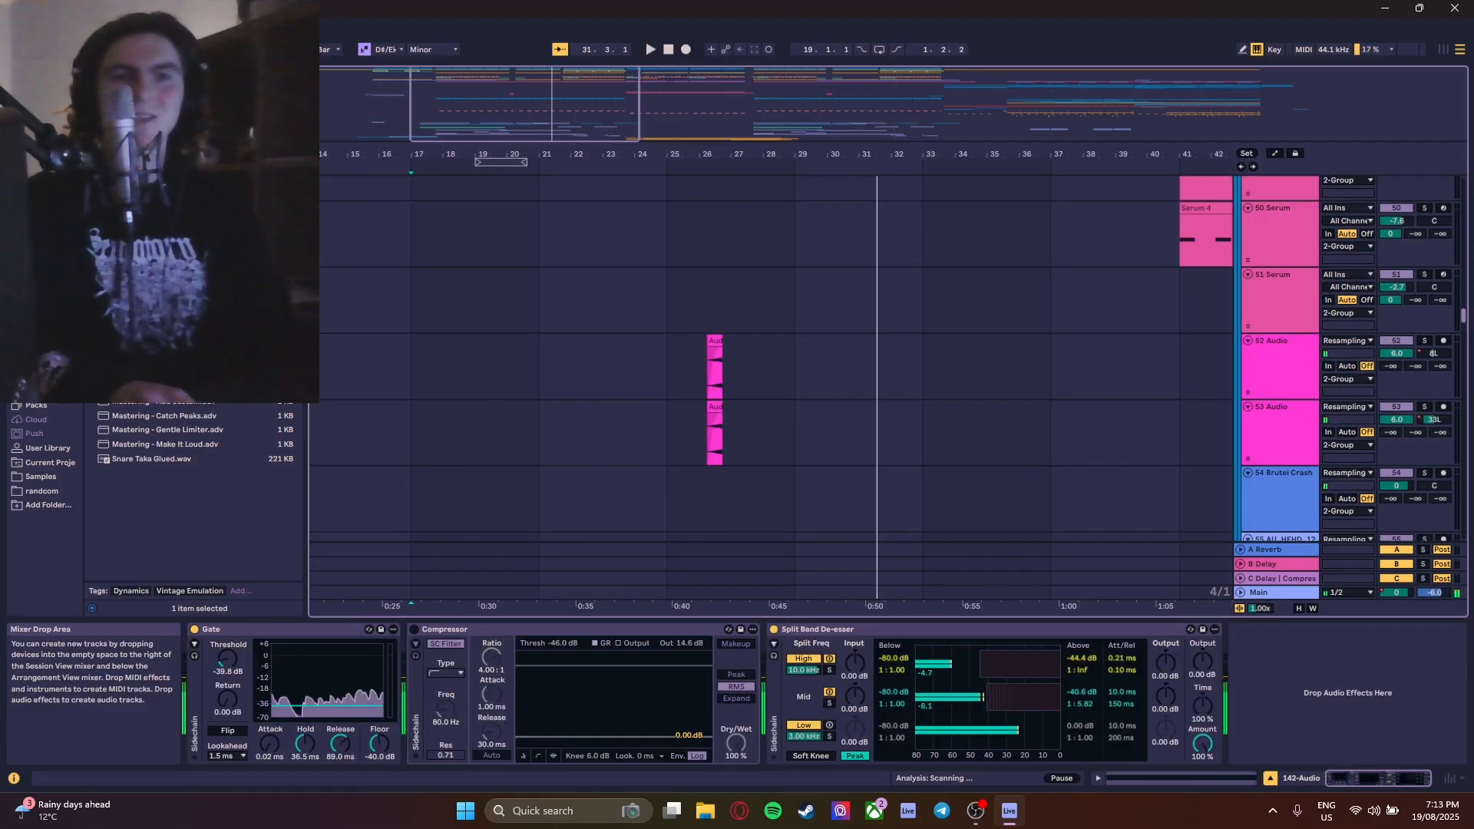
{"action": "scroll", "coordinate": [776, 354], "scroll_direction": "up", "scroll_amount": 15}
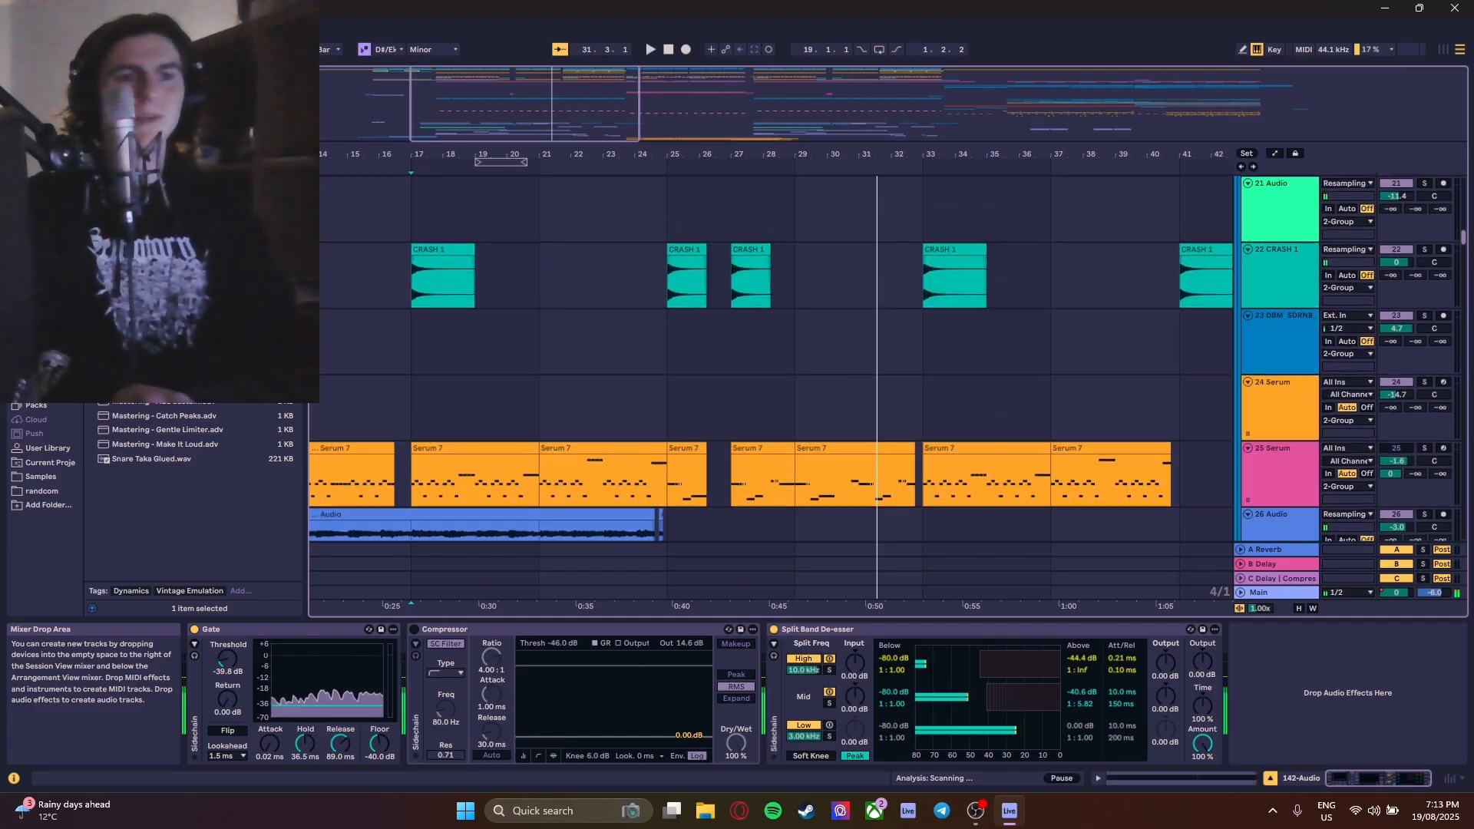
{"action": "scroll", "coordinate": [775, 354], "scroll_direction": "down", "scroll_amount": 20}
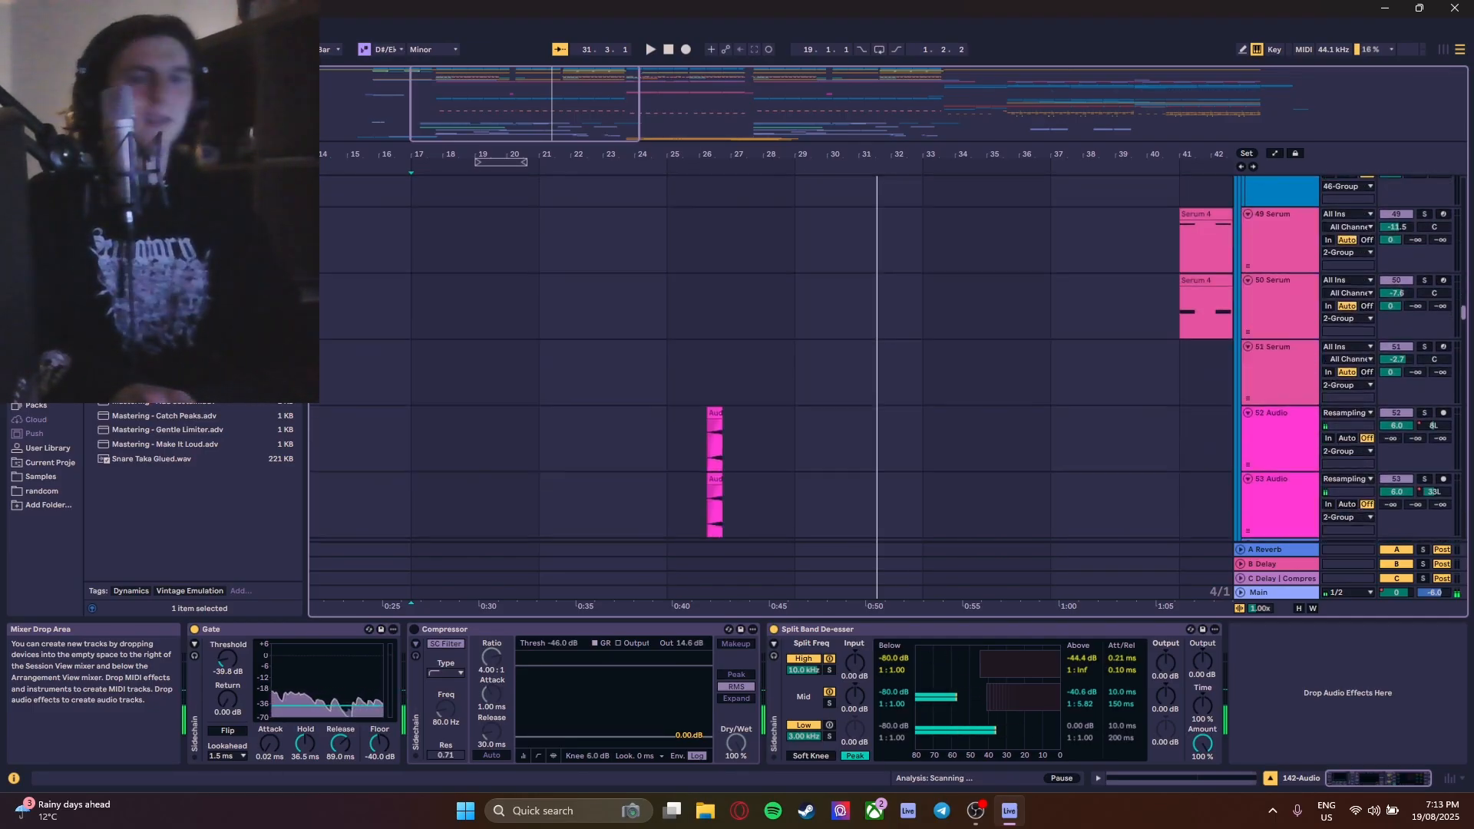
{"action": "scroll", "coordinate": [775, 354], "scroll_direction": "up", "scroll_amount": 1}
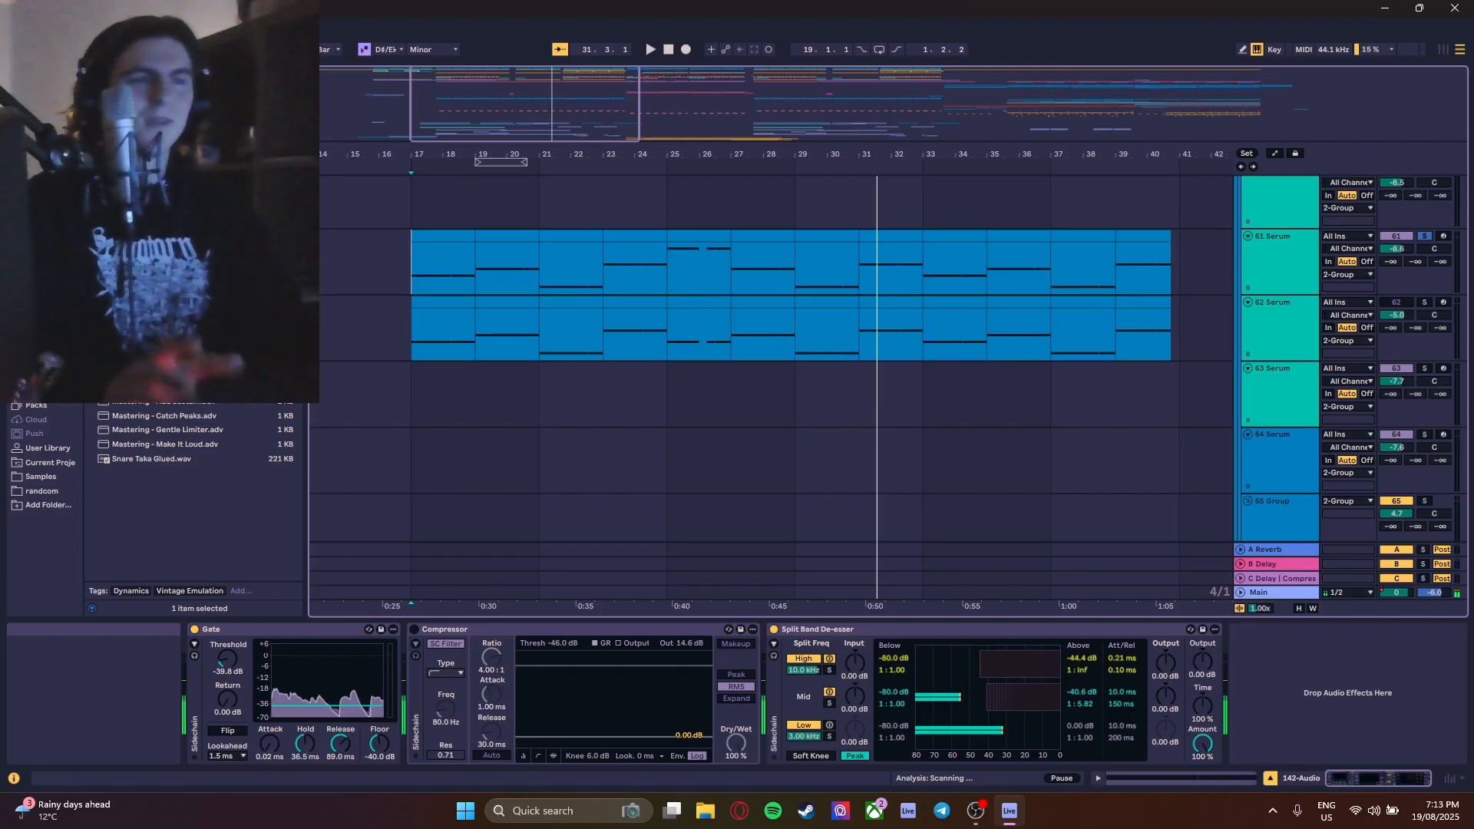
{"action": "key", "text": "space"}
{"action": "left_click", "coordinate": [775, 232]}
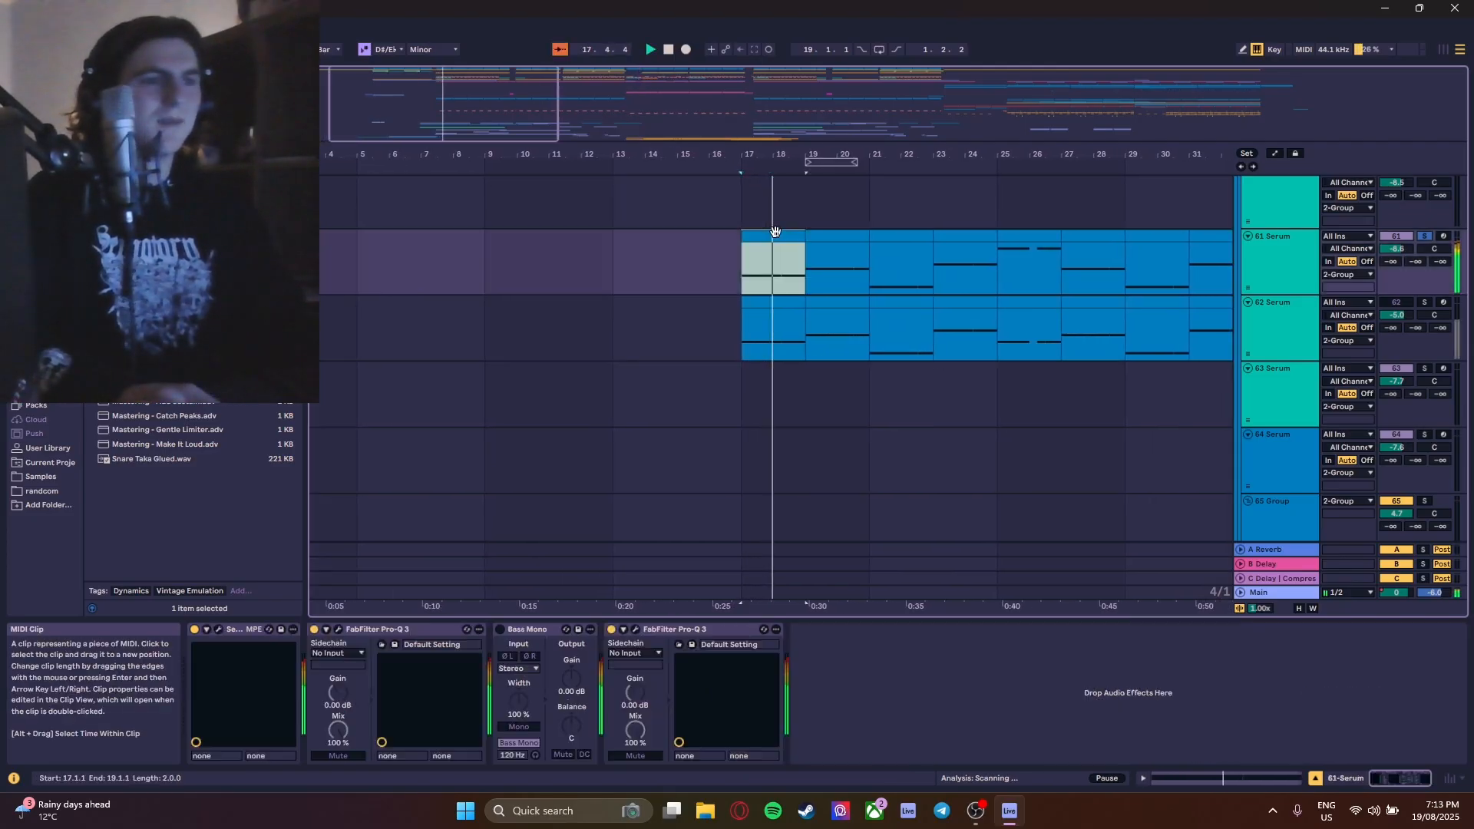
{"action": "double_click", "coordinate": [776, 232]}
{"action": "left_click", "coordinate": [975, 236], "text": "shift"}
{"action": "scroll", "coordinate": [861, 522], "scroll_direction": "down", "scroll_amount": 2}
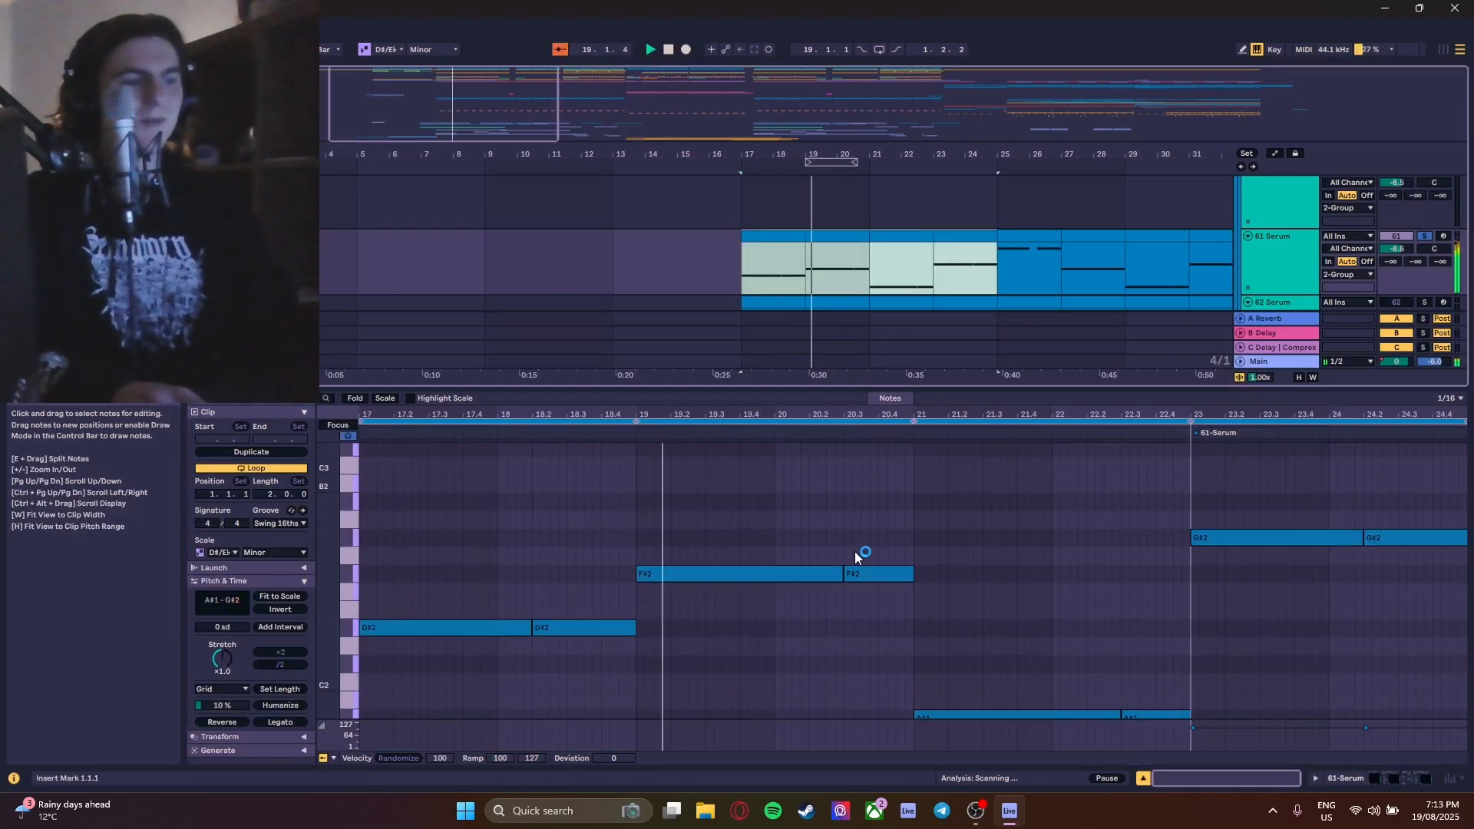
- Take the 61 Serum track out of solo and play the arrangement from bar 17
{"action": "left_click", "coordinate": [1287, 252]}
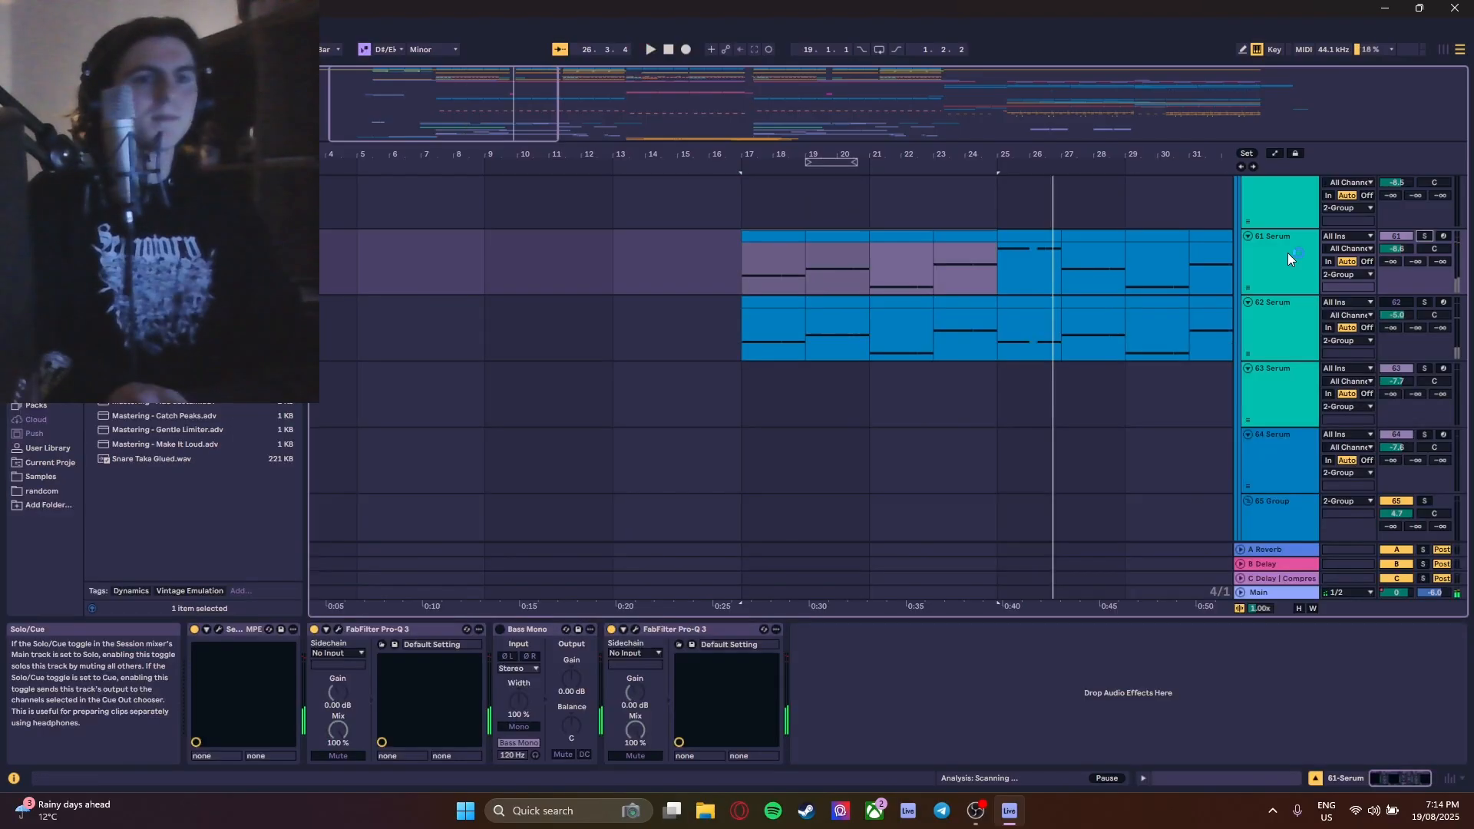
{"action": "scroll", "coordinate": [1144, 352], "scroll_direction": "up", "scroll_amount": 5}
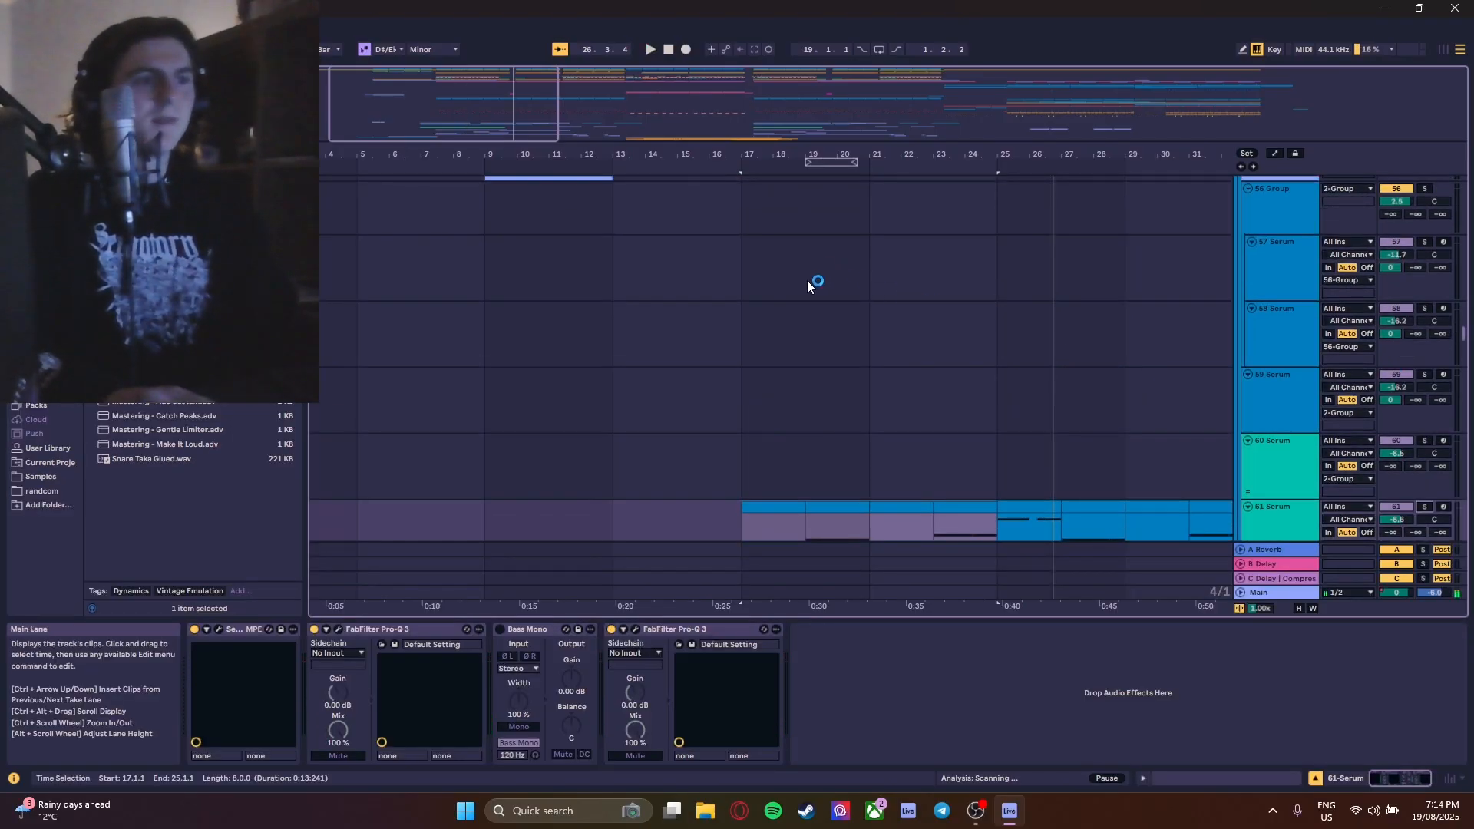
{"action": "scroll", "coordinate": [951, 299], "scroll_direction": "down", "scroll_amount": 4}
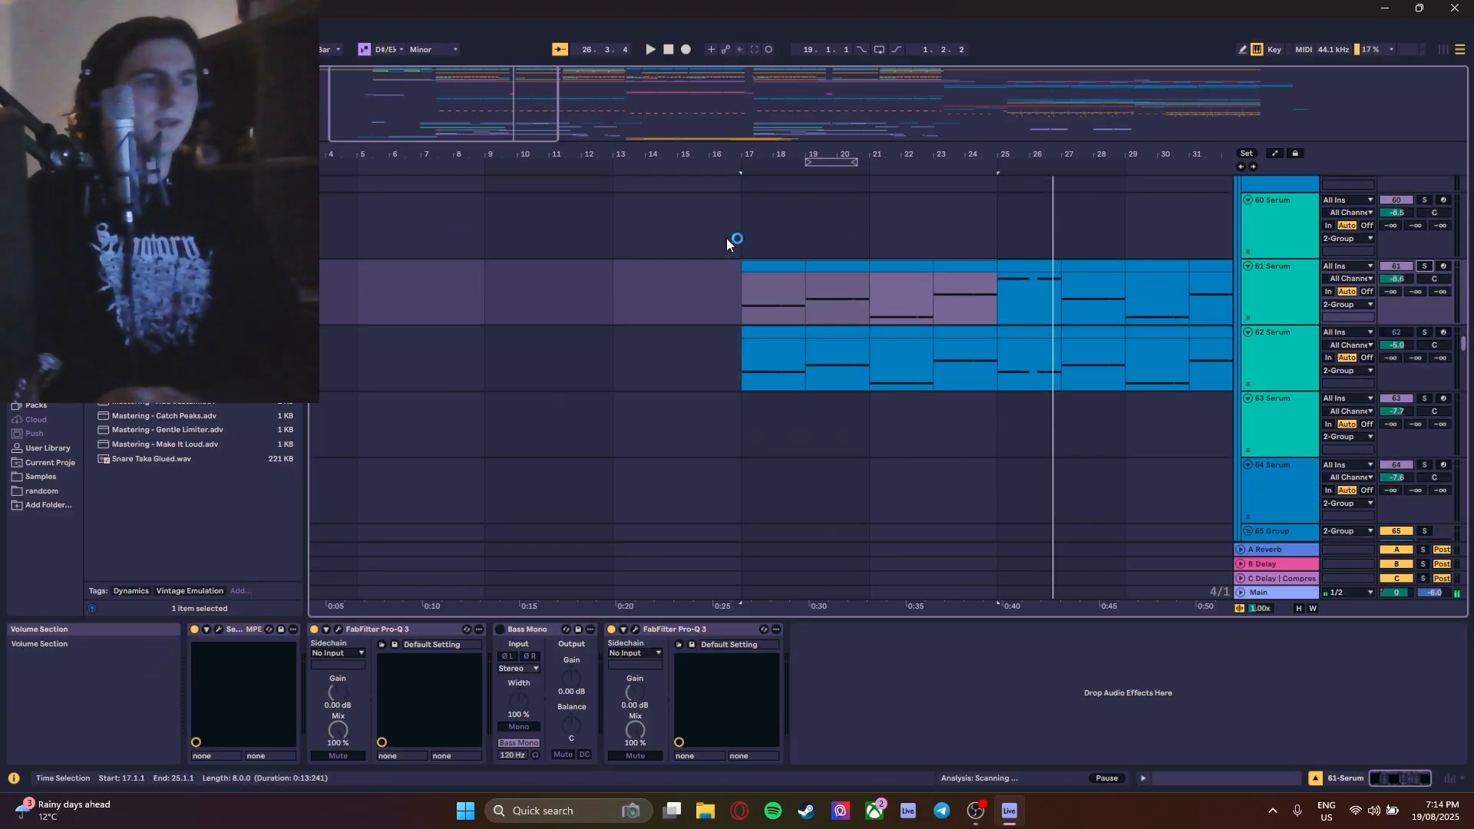
{"action": "left_click", "coordinate": [728, 235]}
{"action": "key", "text": "space"}
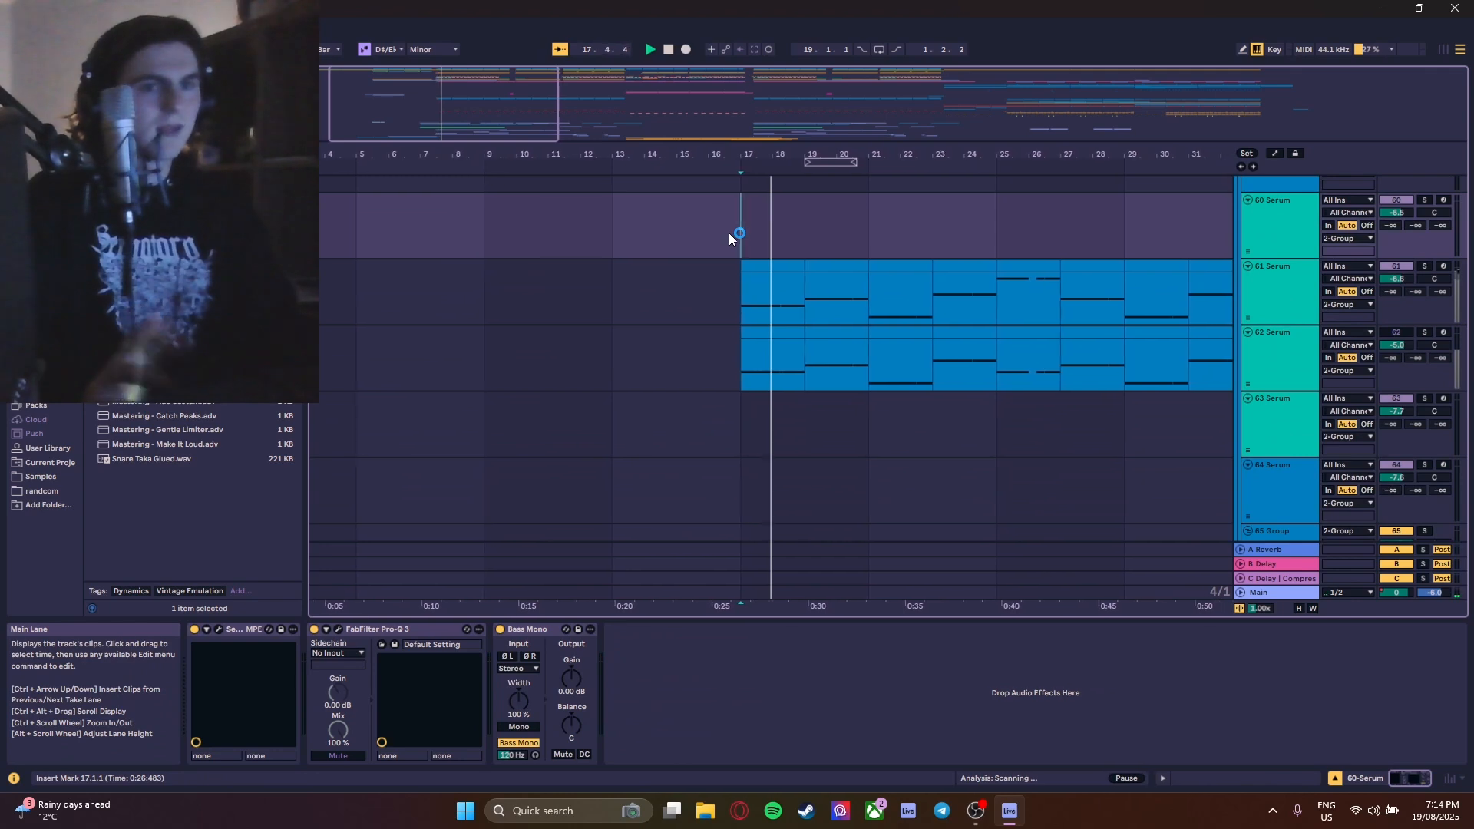
- Solo the 1 Group and play from bar 17 while reviewing its tracks down to the Open Hat and Brutei Crash clips
{"action": "scroll", "coordinate": [1297, 316], "scroll_direction": "up", "scroll_amount": 3}
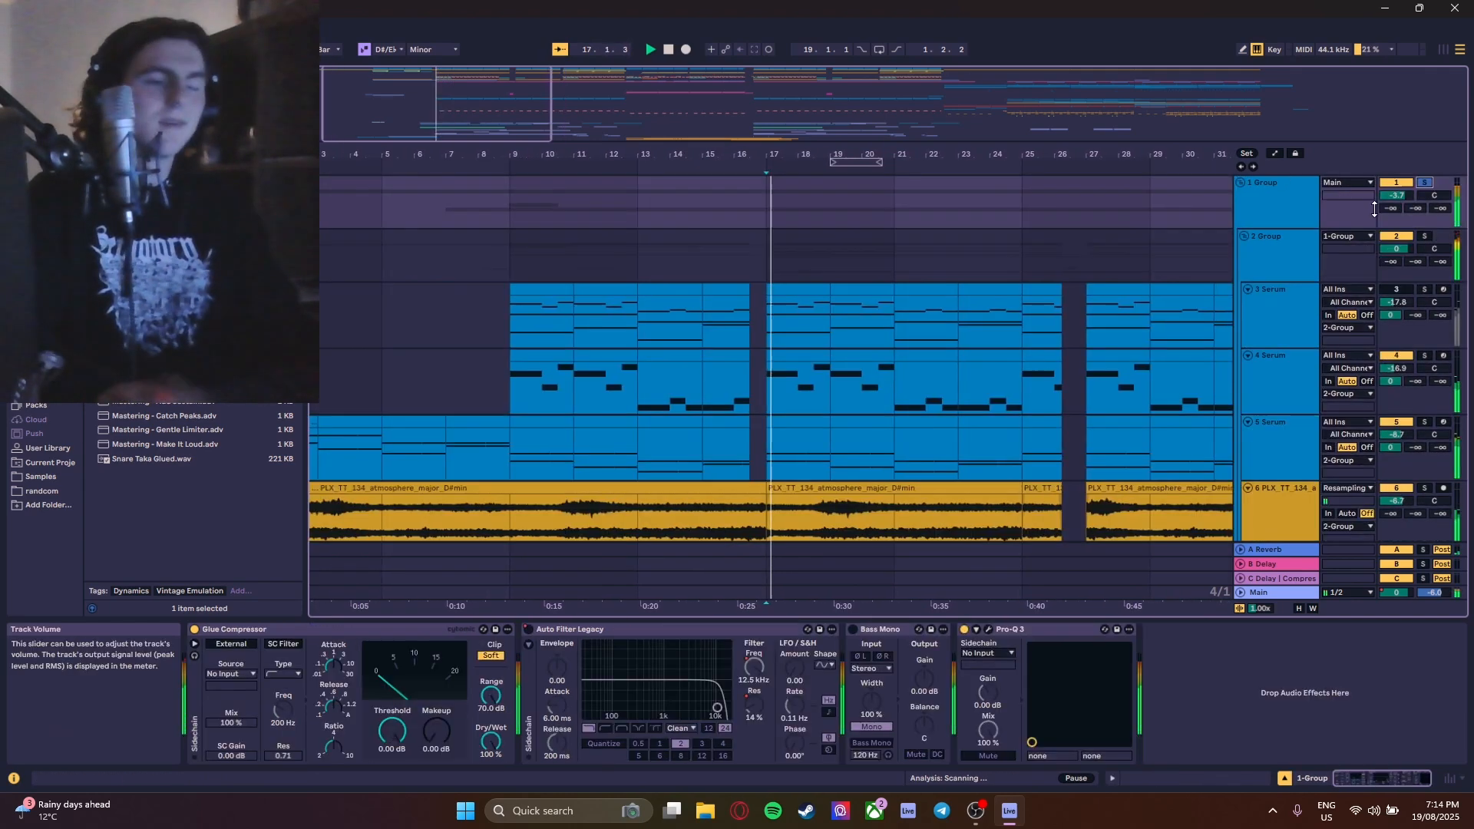
{"action": "scroll", "coordinate": [1090, 333], "scroll_direction": "down", "scroll_amount": 2}
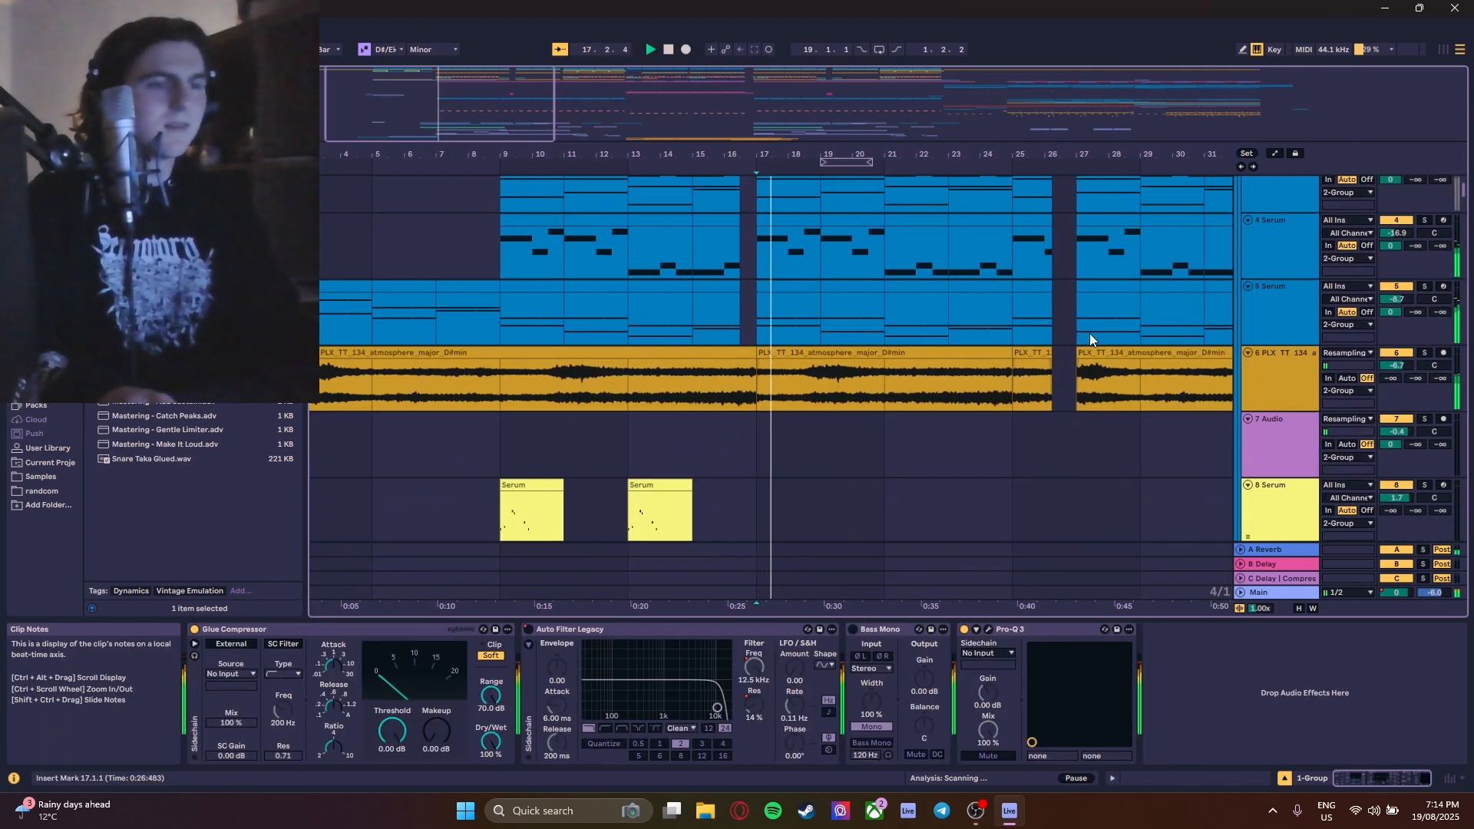
{"action": "scroll", "coordinate": [1029, 336], "scroll_direction": "down", "scroll_amount": 10}
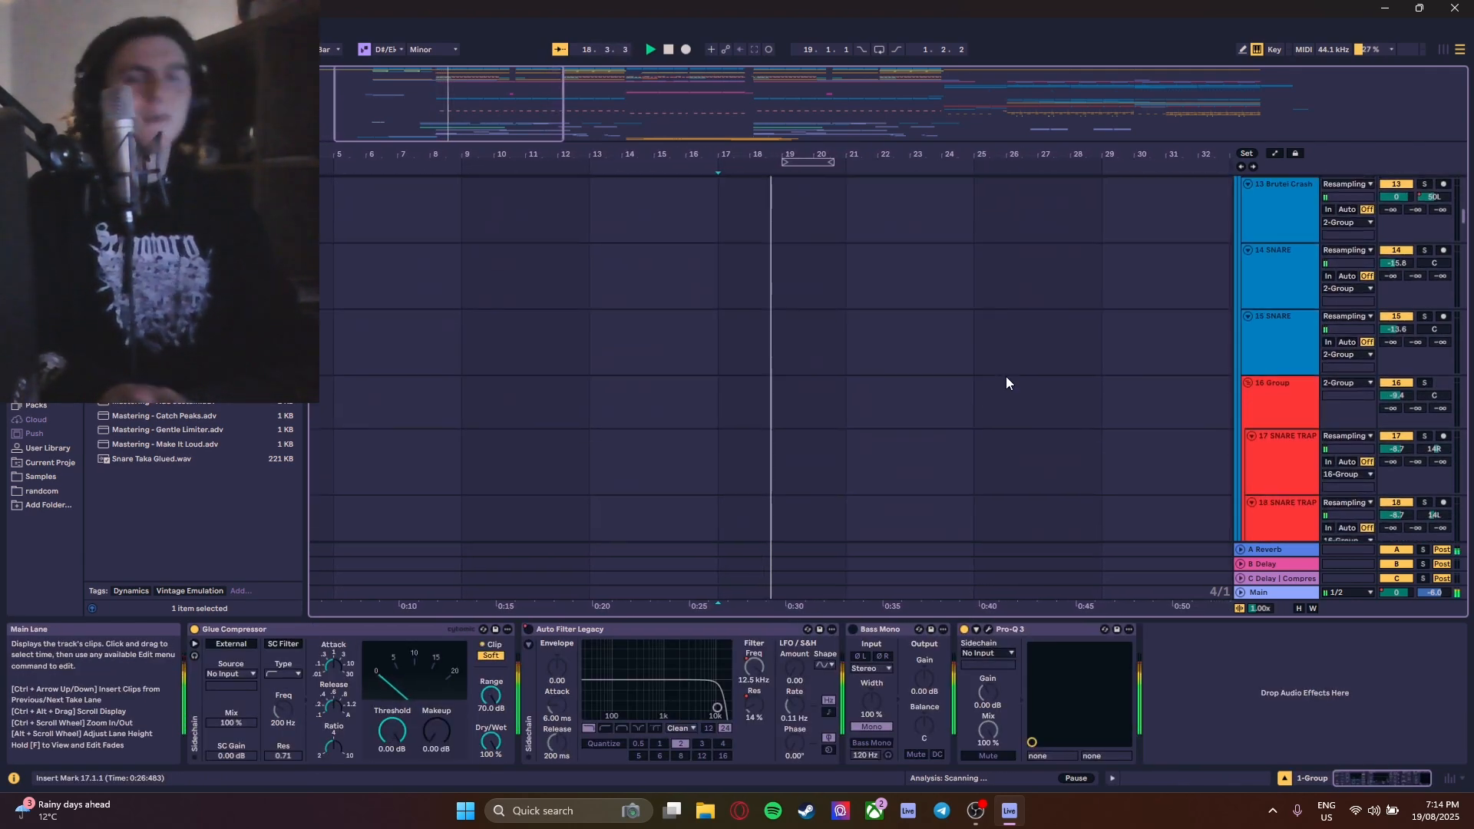
{"action": "scroll", "coordinate": [999, 376], "scroll_direction": "down", "scroll_amount": 5}
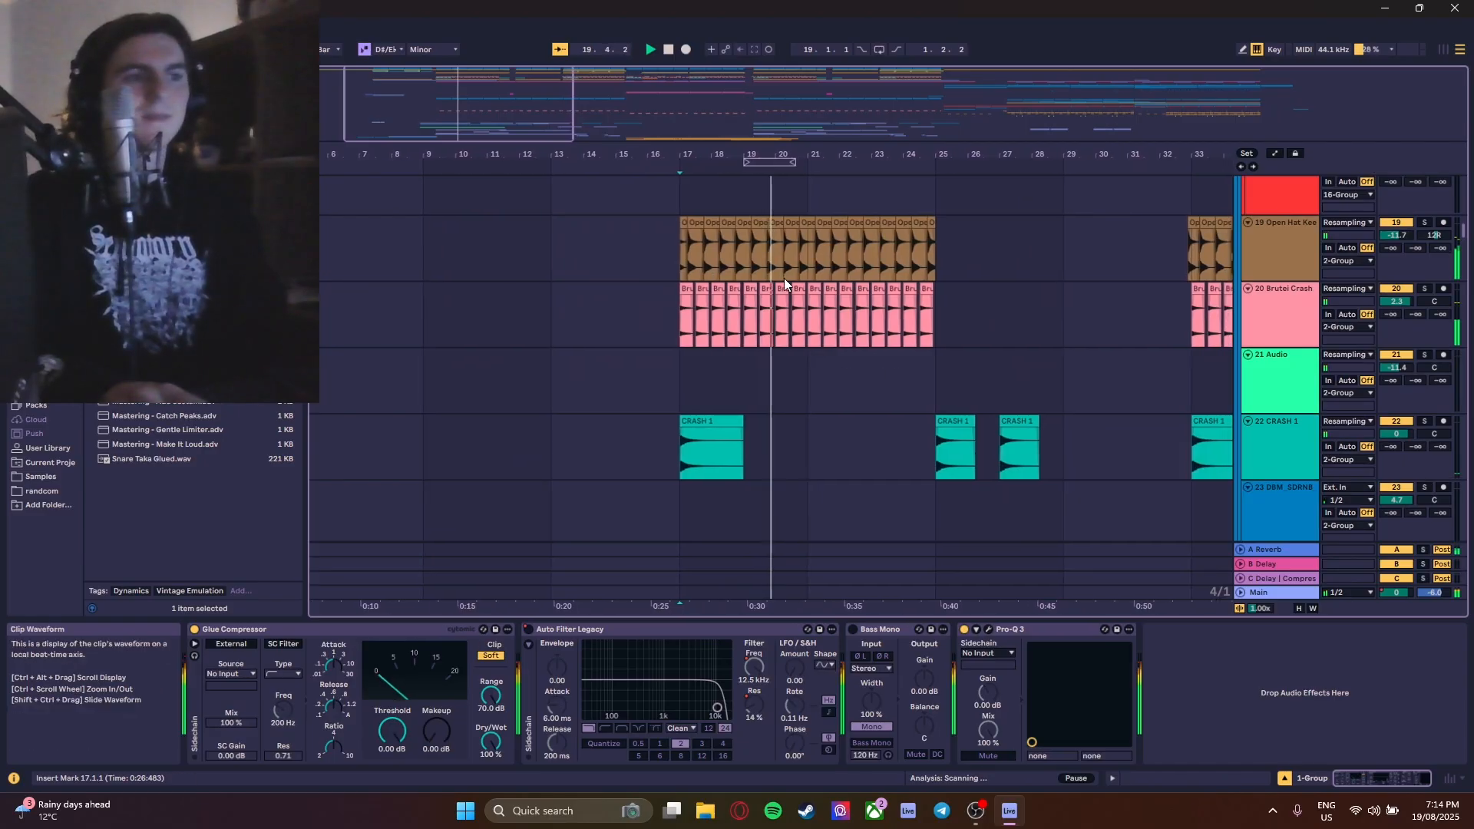
{"action": "scroll", "coordinate": [784, 278], "scroll_direction": "up", "scroll_amount": 5, "text": "ctrl"}
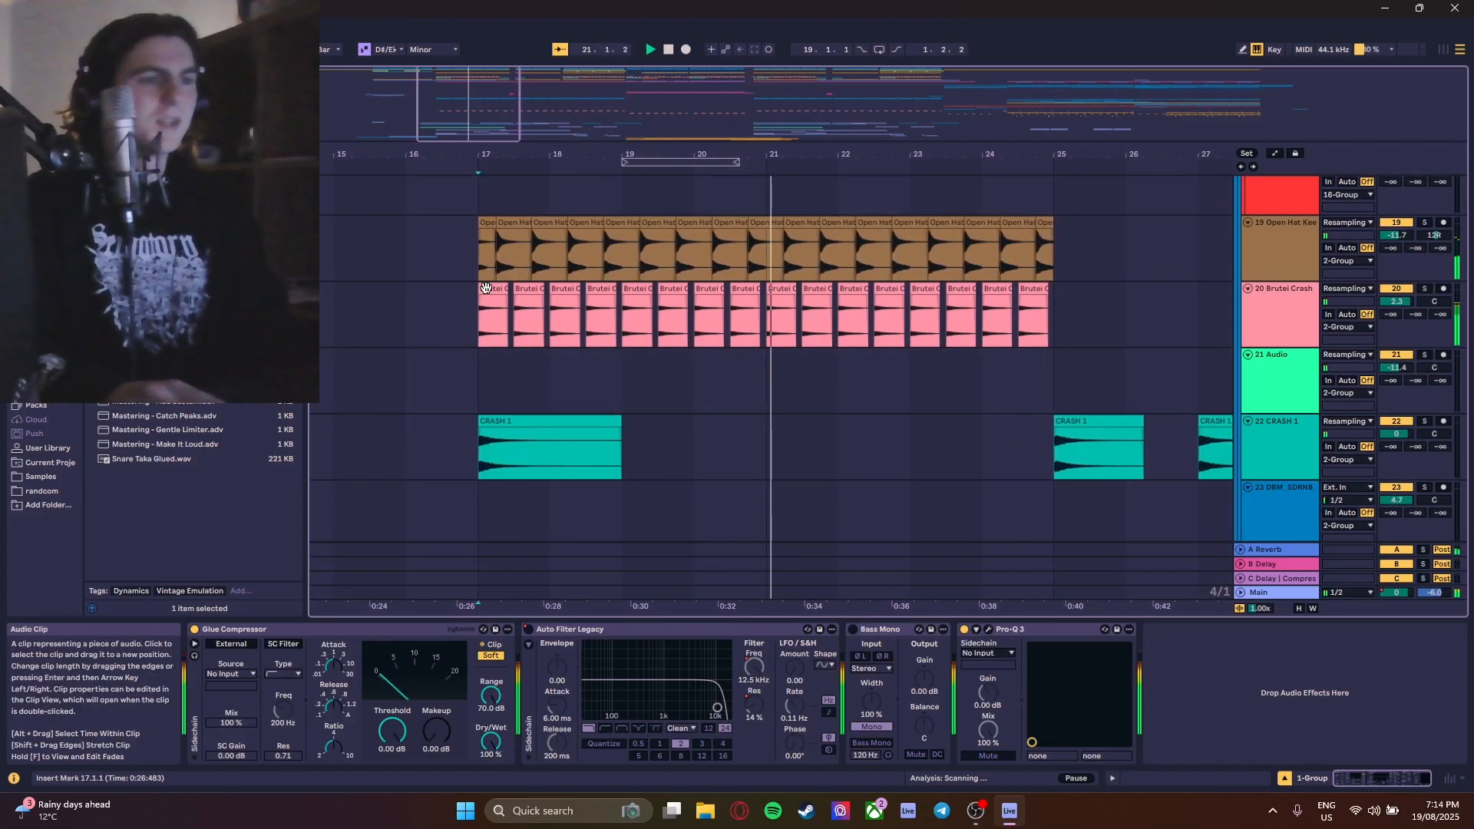
- Stop playback, then solo the 19 Open Hat and 20 Brutei Crash tracks together and play them from bar 17
{"action": "key", "text": "space"}
{"action": "left_click", "coordinate": [414, 316]}
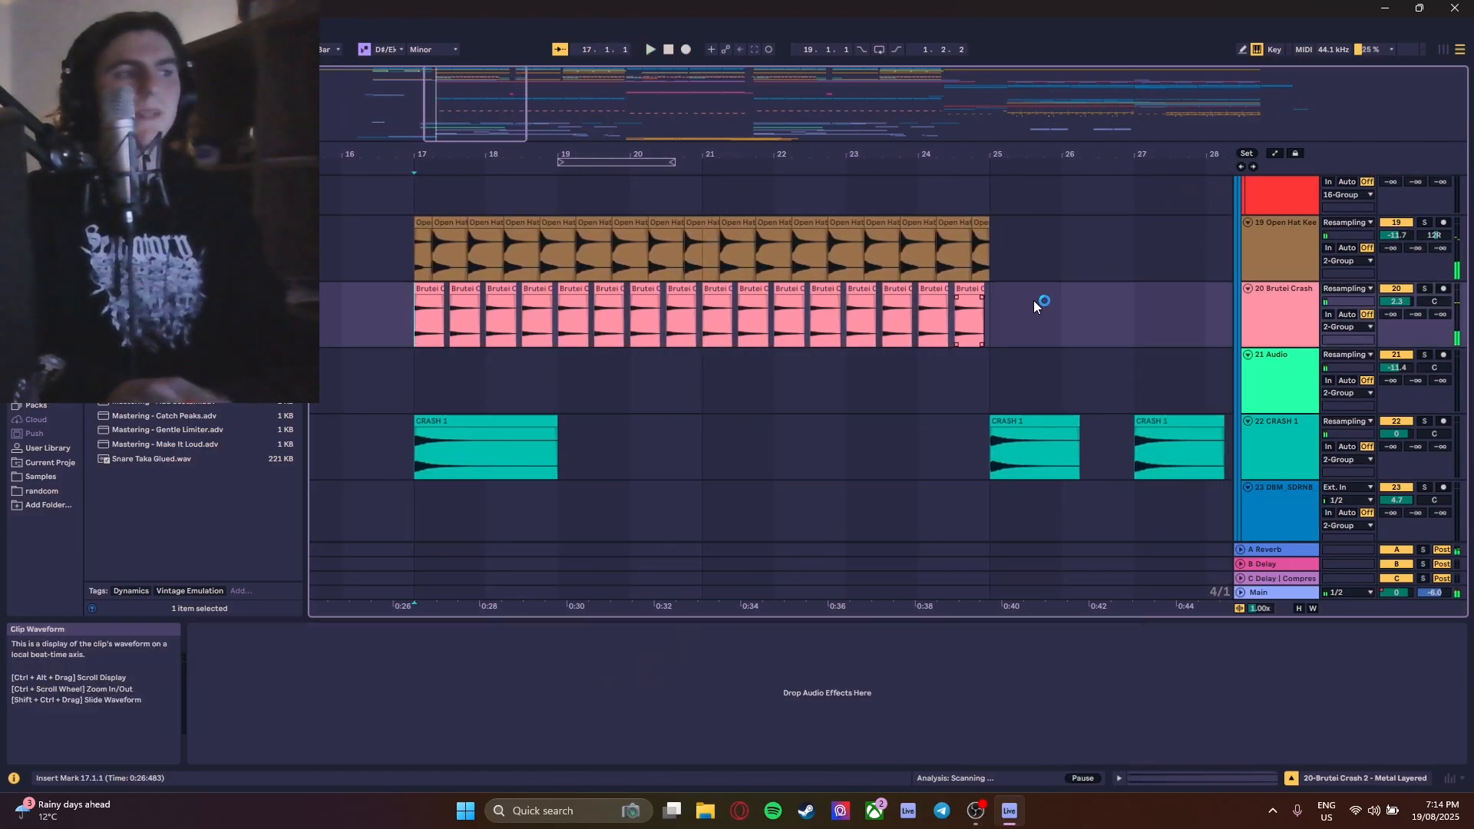
{"action": "scroll", "coordinate": [496, 263], "scroll_direction": "up", "scroll_amount": 3, "text": "ctrl"}
{"action": "left_click_drag", "start_coordinate": [1464, 516], "coordinate": [1463, 240]}
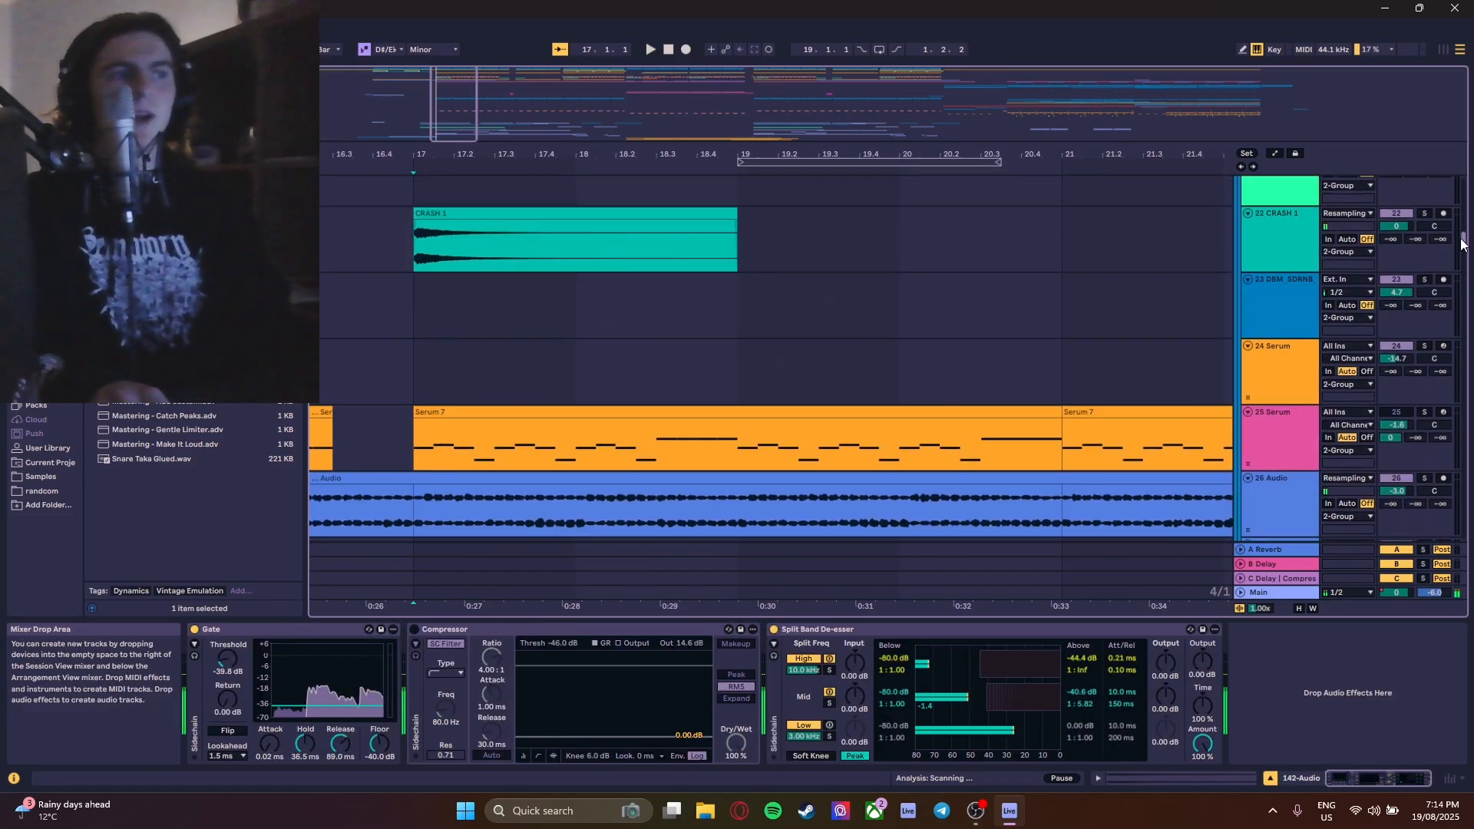
{"action": "left_click", "coordinate": [426, 338]}
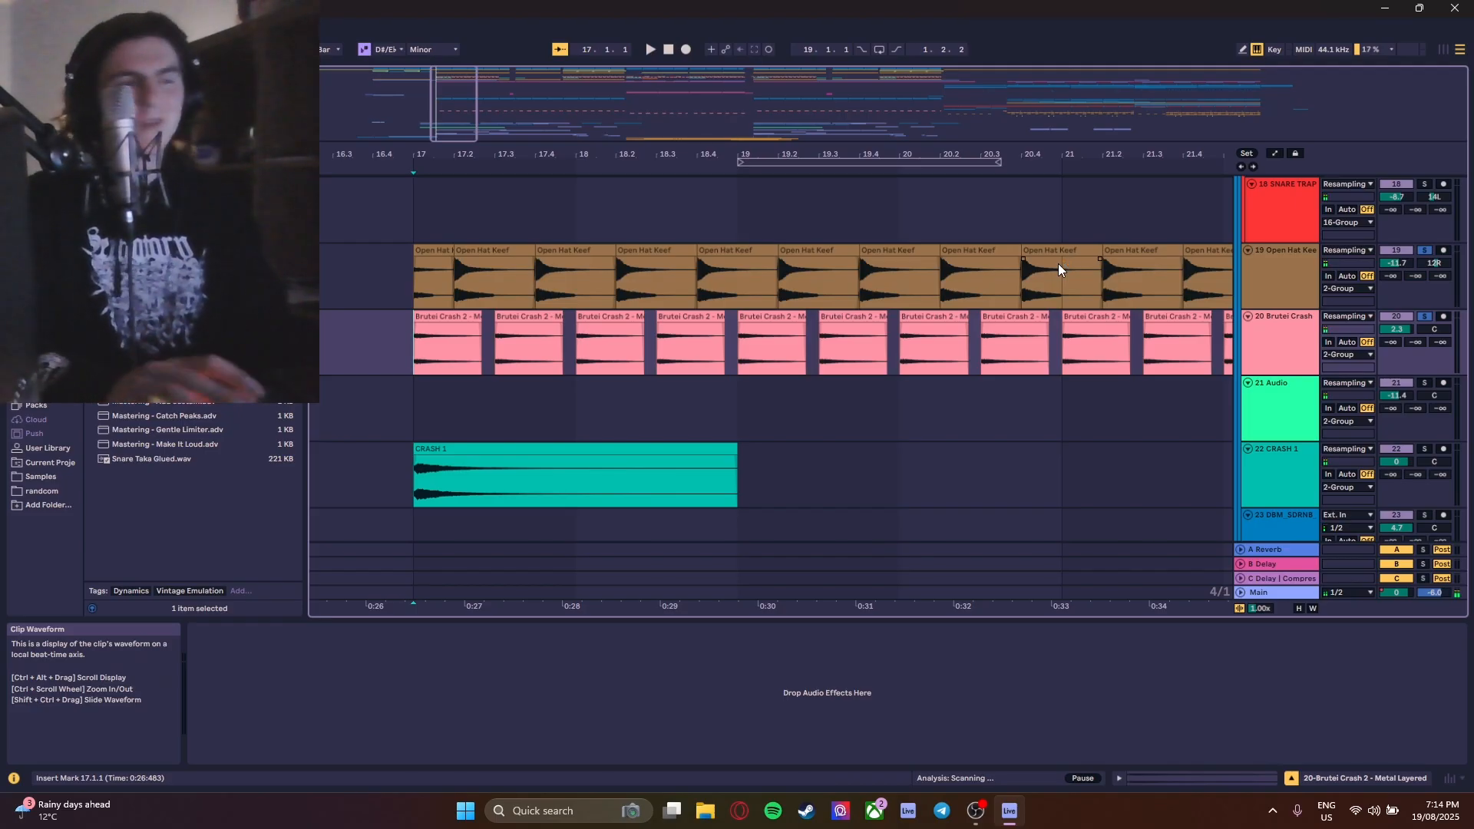
{"action": "key", "text": "space"}
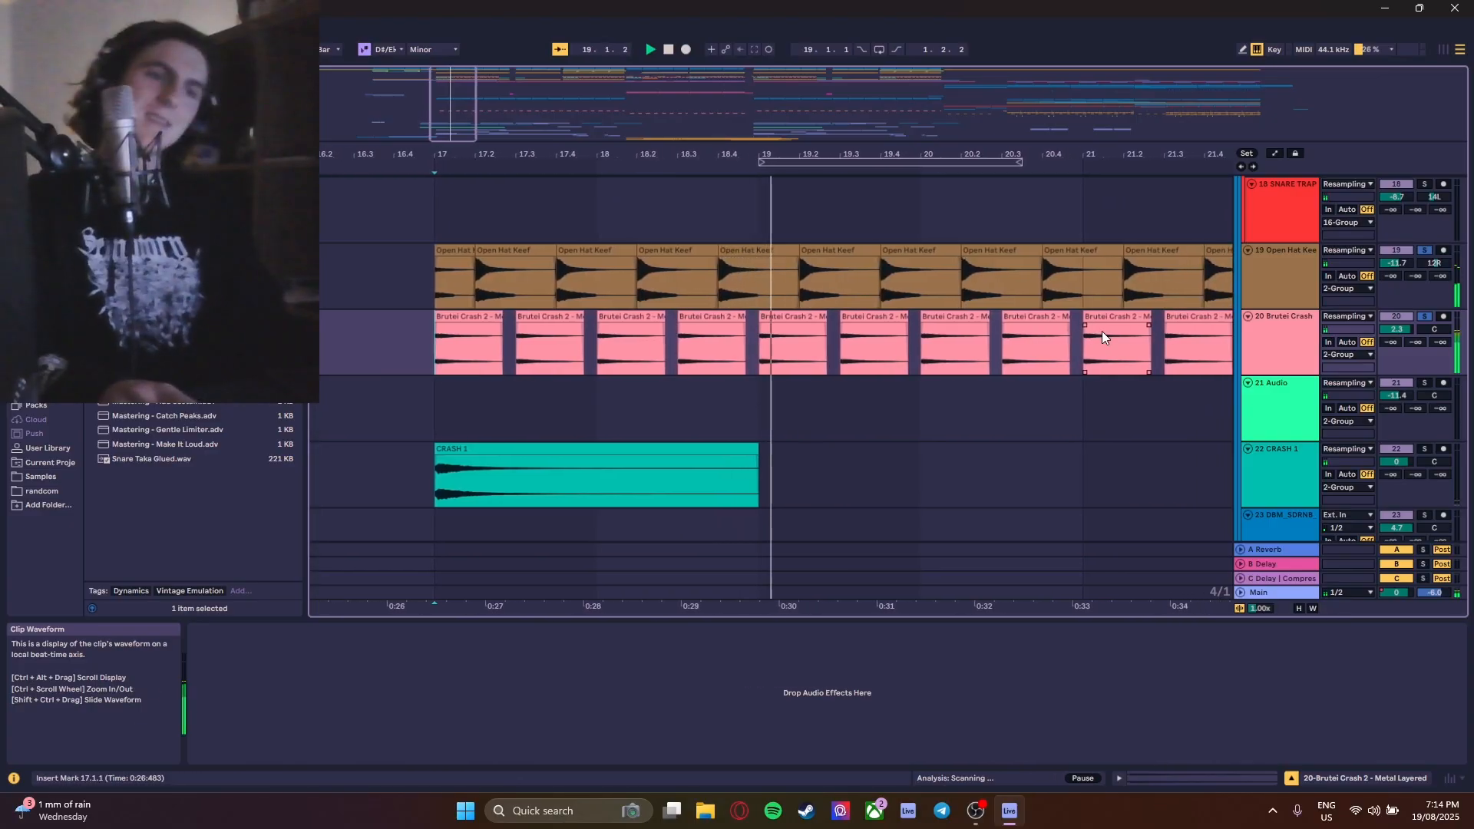
- Solo the 84 kick track inside the 83 Group
{"action": "left_click", "coordinate": [1426, 328]}
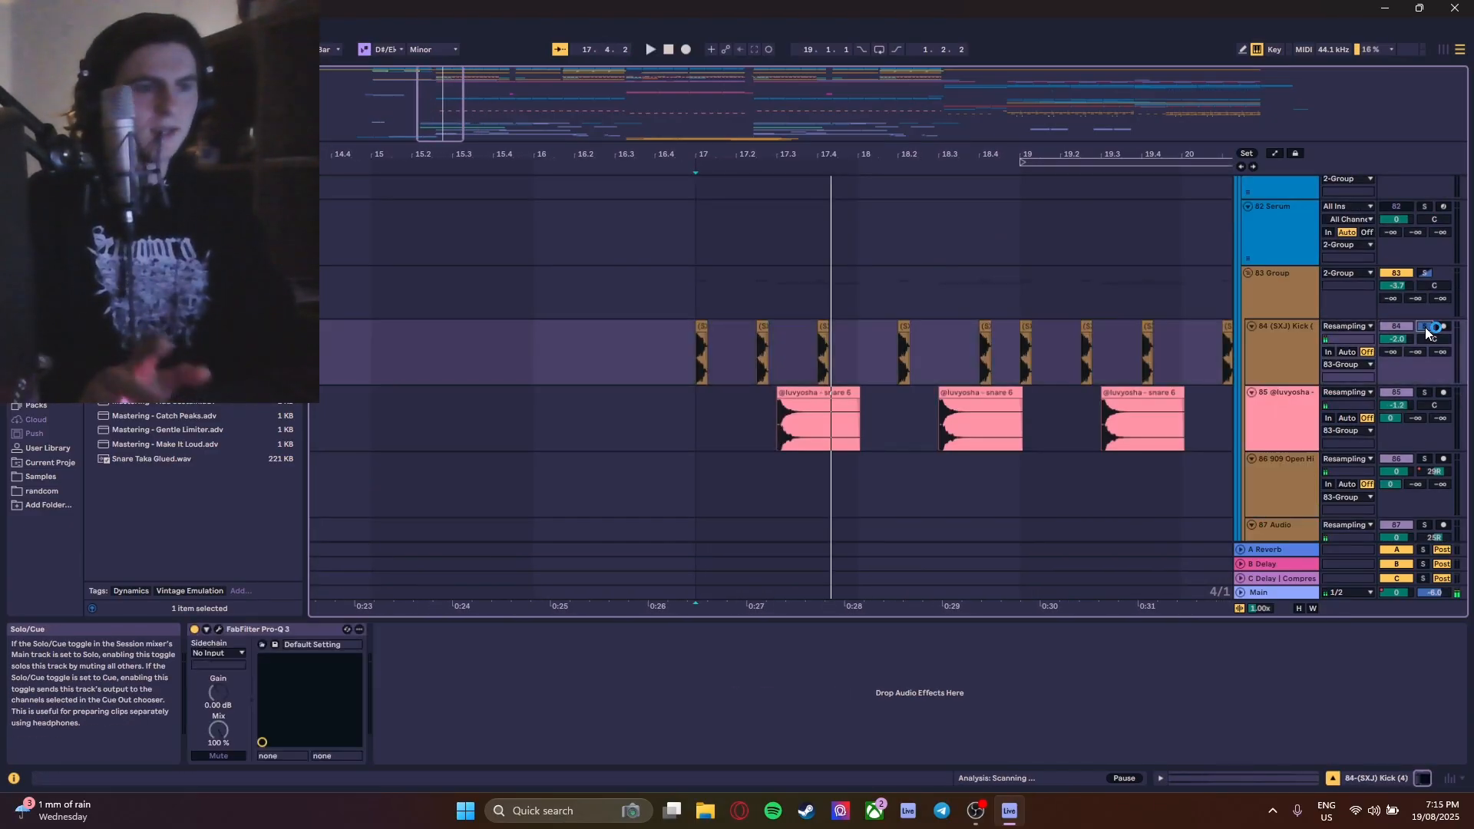
- Play the soloed 84 kick track, then solo the 85 snare track along with it and play both from bar 17
{"action": "key", "text": "space"}
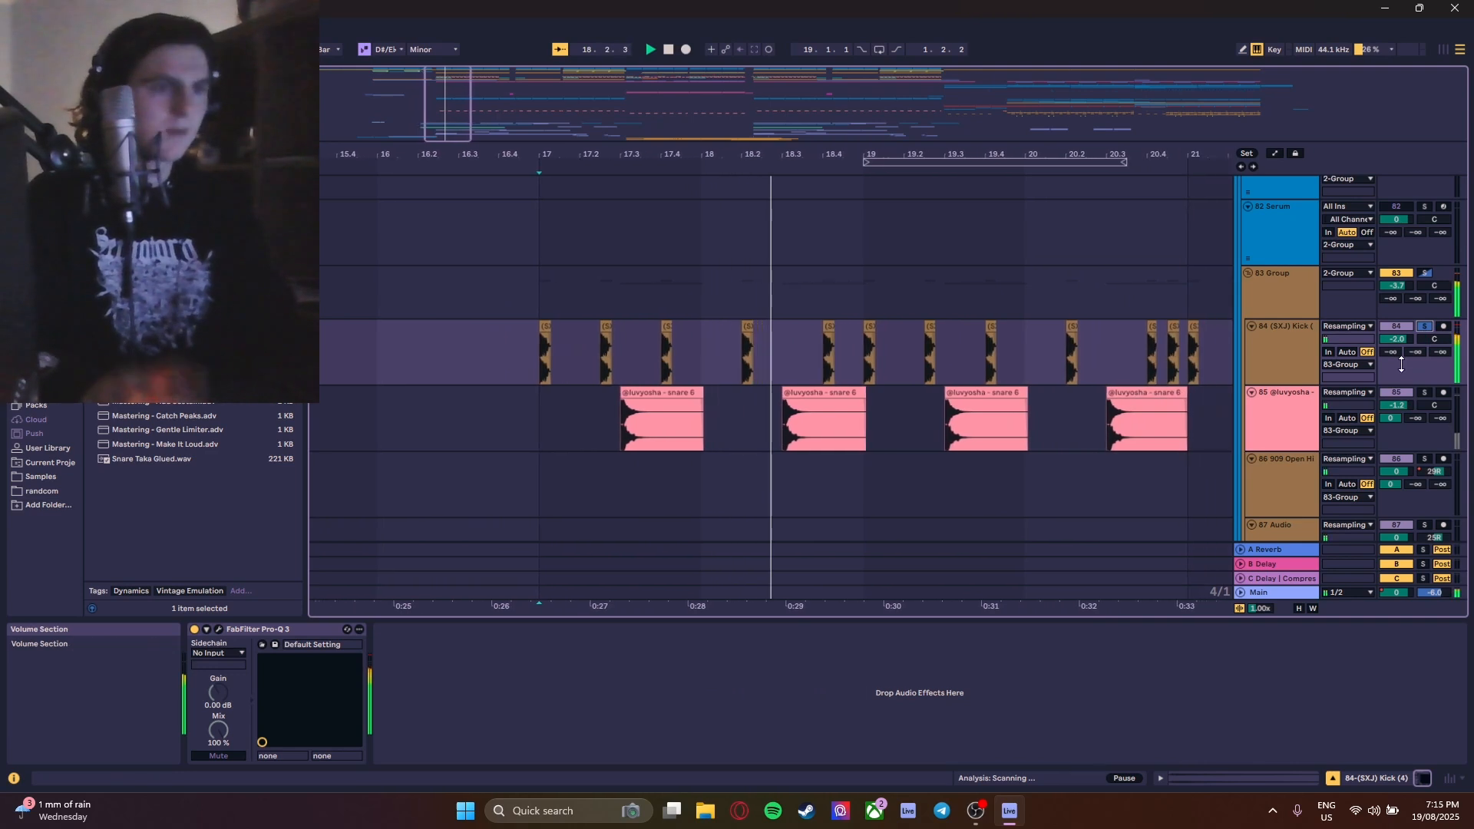
{"action": "key", "text": "space"}
{"action": "left_click", "coordinate": [738, 418]}
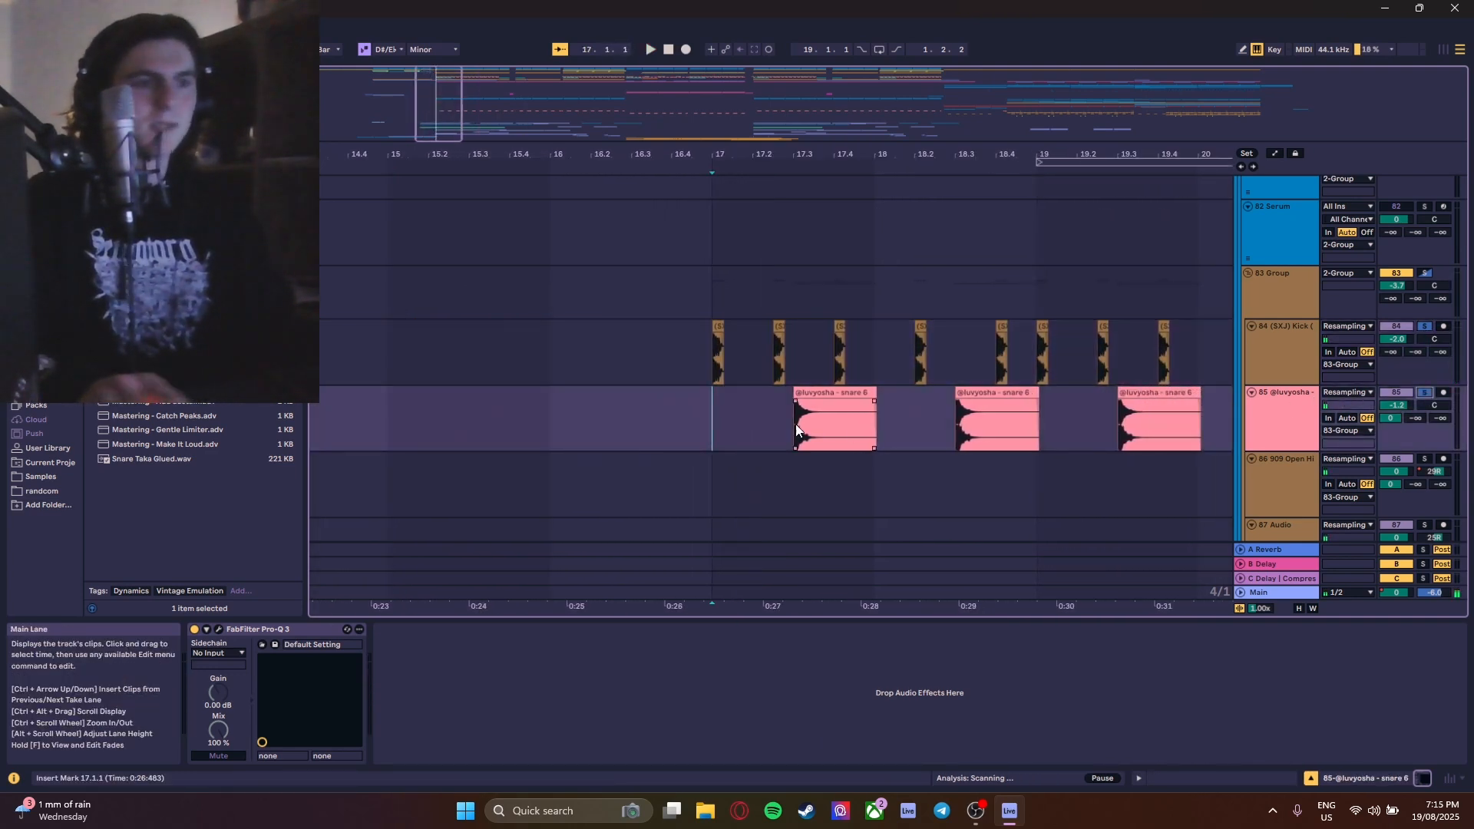
{"action": "scroll", "coordinate": [908, 401], "scroll_direction": "down", "scroll_amount": 5, "text": "ctrl"}
{"action": "key", "text": "space"}
{"action": "scroll", "coordinate": [880, 403], "scroll_direction": "up", "scroll_amount": 5, "text": "ctrl"}
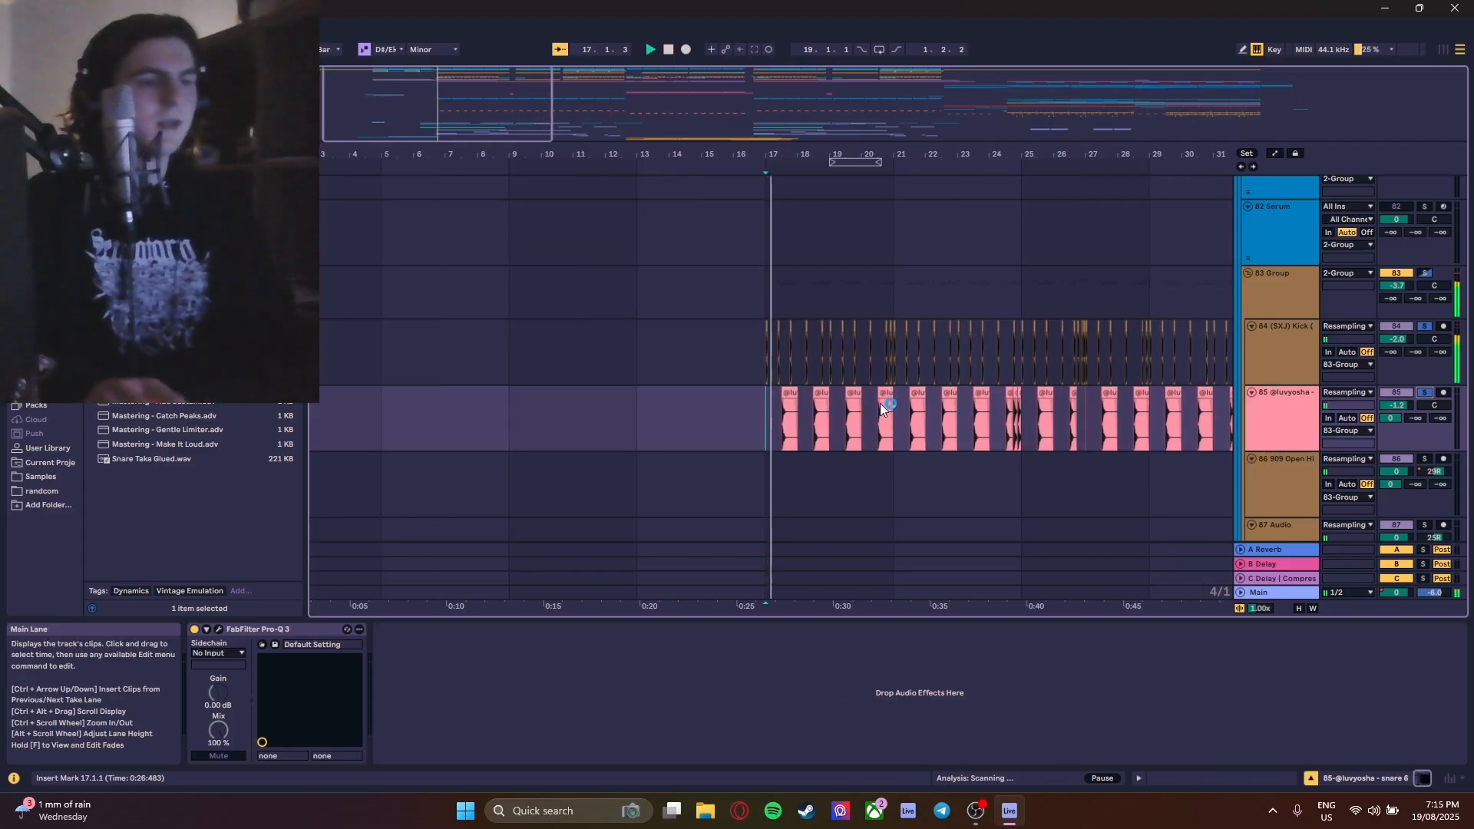
{"action": "scroll", "coordinate": [841, 392], "scroll_direction": "up", "scroll_amount": 2}
{"action": "scroll", "coordinate": [841, 391], "scroll_direction": "down", "scroll_amount": 3}
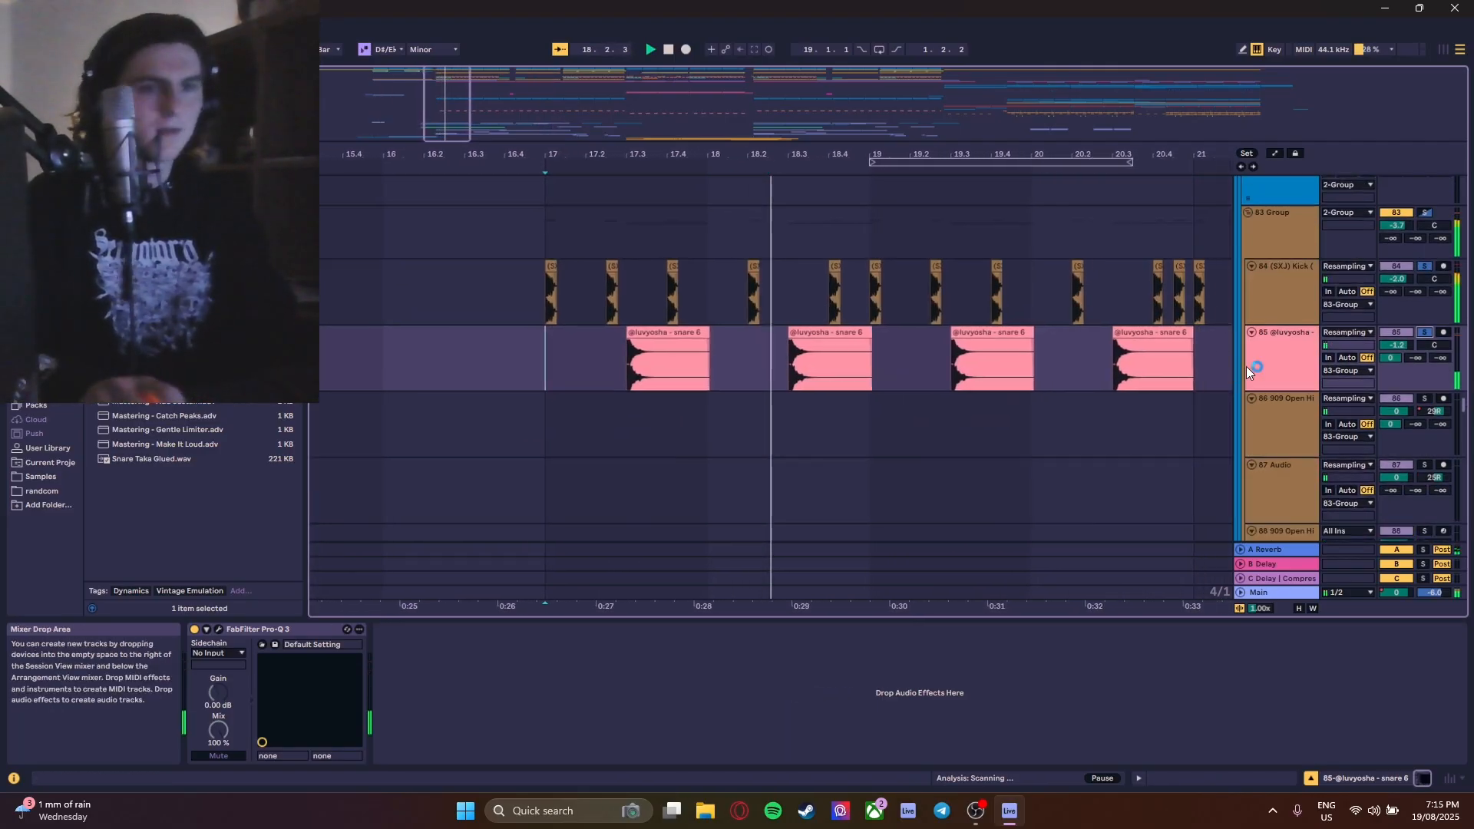
- Show the devices of the 85 snare track, followed by the Reverb on the A Reverb return track
{"action": "left_click", "coordinate": [1271, 364]}
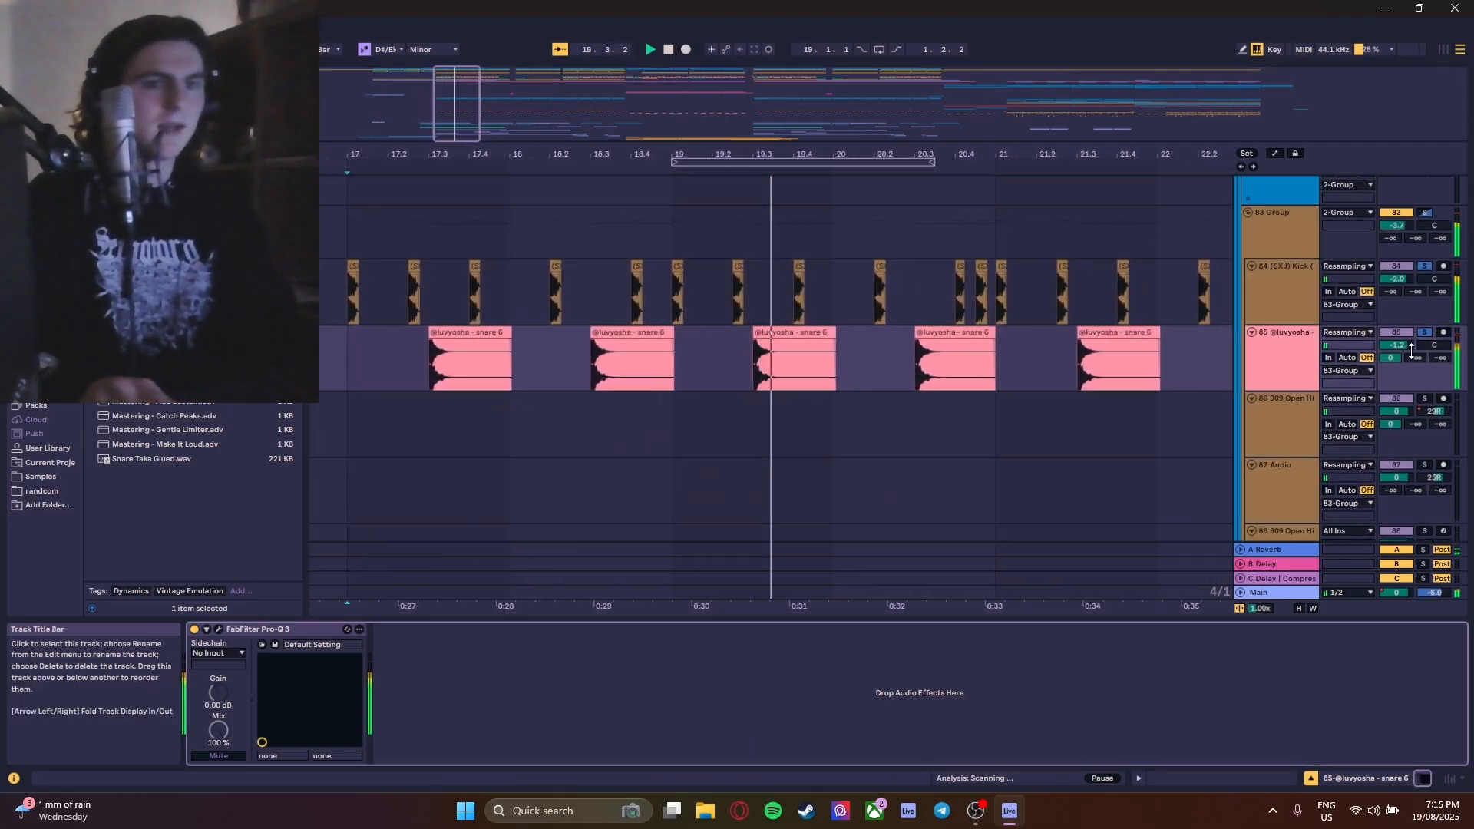
{"action": "left_click", "coordinate": [1284, 548]}
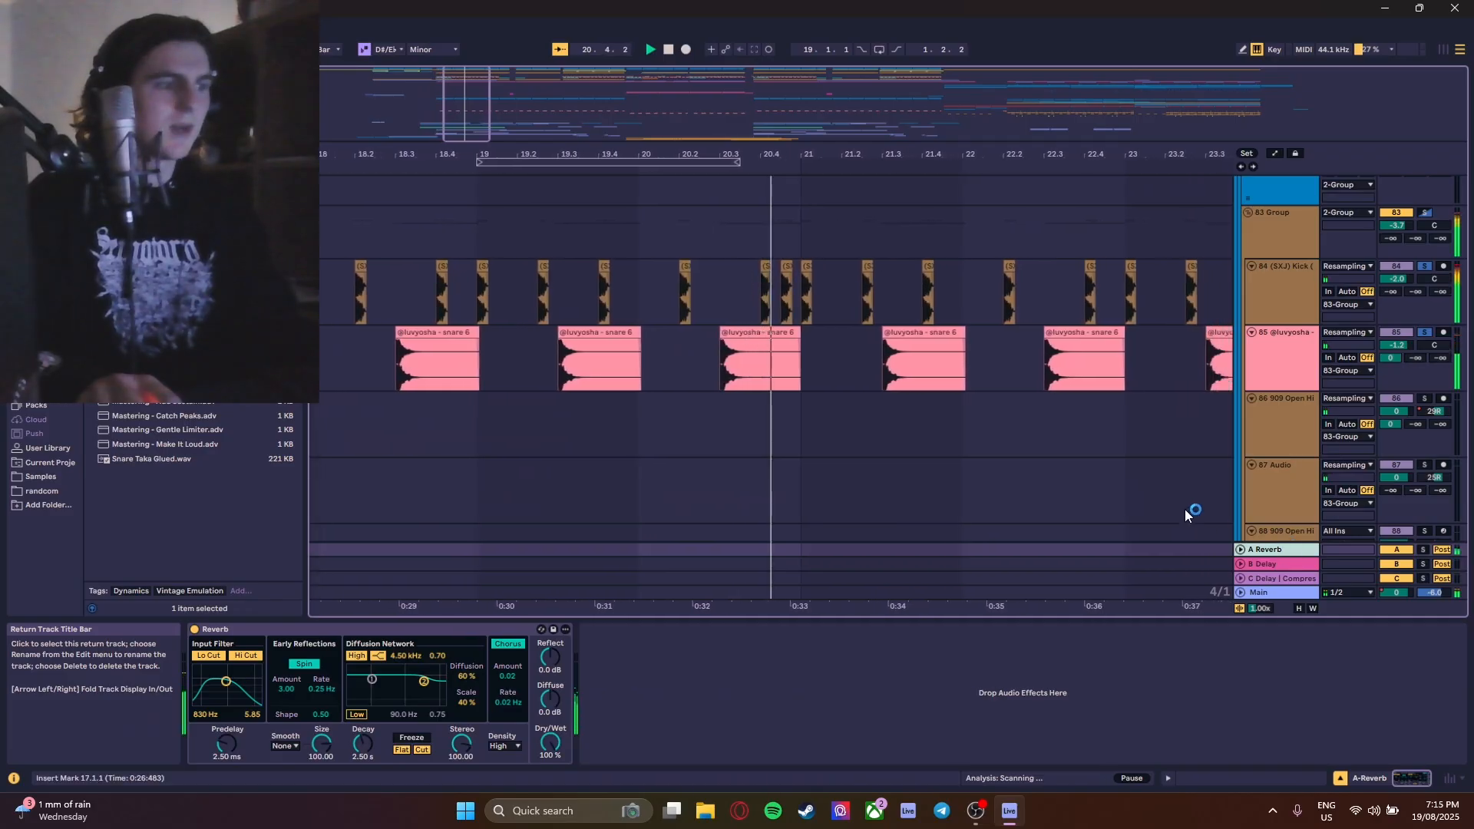
{"action": "scroll", "coordinate": [935, 355], "scroll_direction": "down", "scroll_amount": 5, "text": "ctrl"}
- Solo the 12 Hat 3 track and play its MIDI clips from bar 17
{"action": "scroll", "coordinate": [883, 350], "scroll_direction": "up", "scroll_amount": 10}
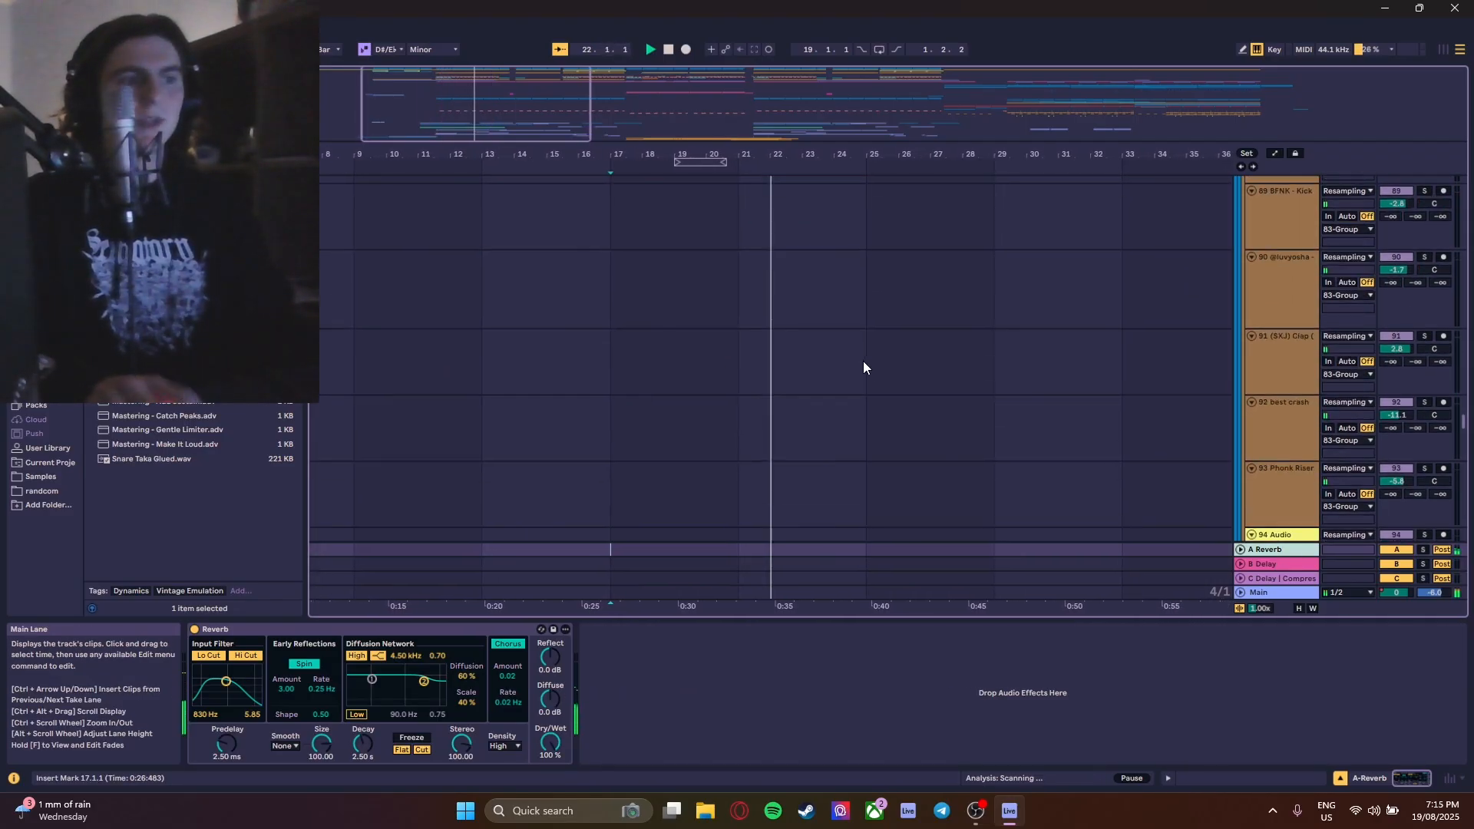
{"action": "scroll", "coordinate": [772, 357], "scroll_direction": "up", "scroll_amount": 8}
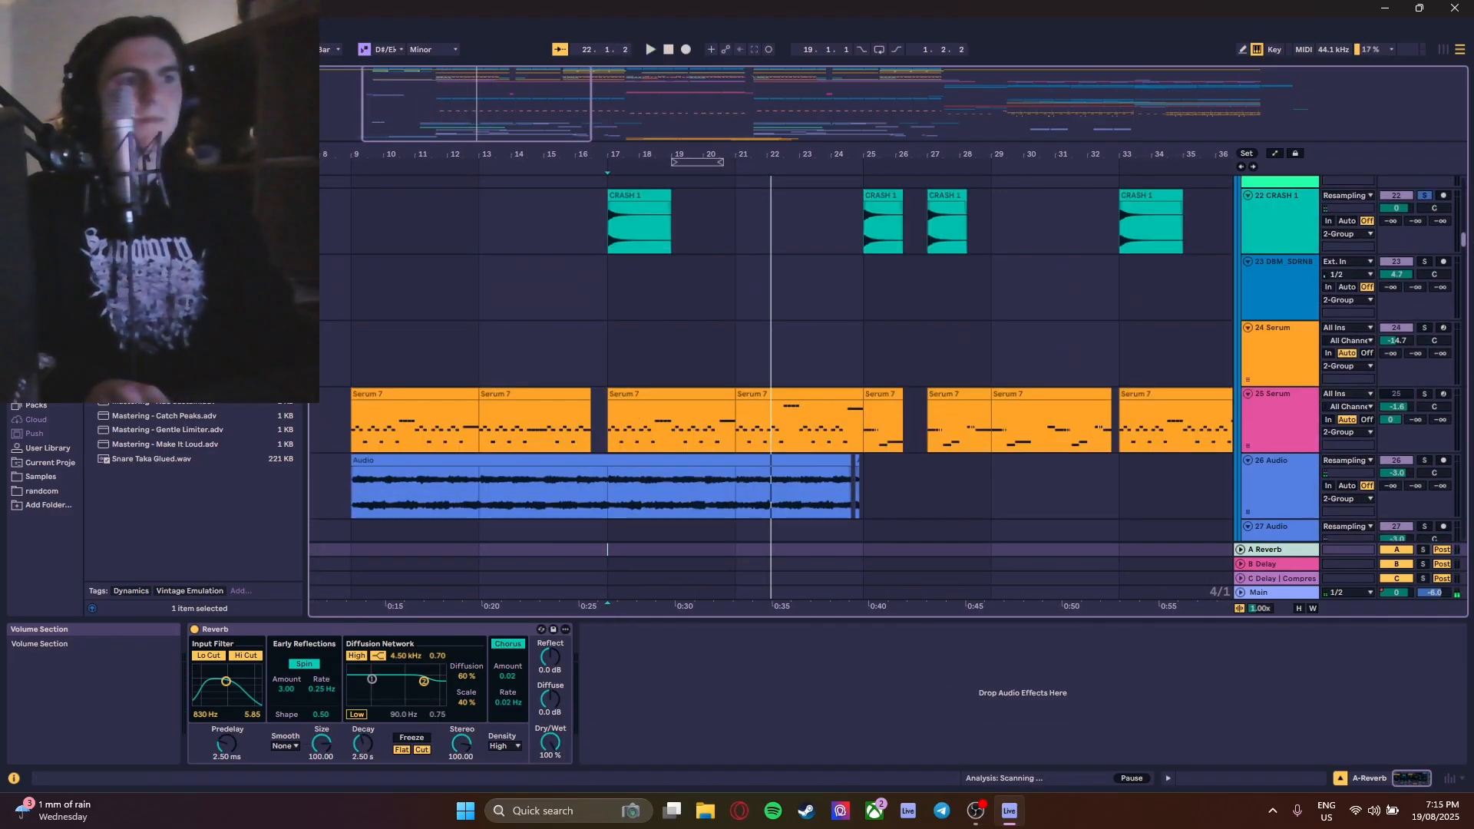
{"action": "scroll", "coordinate": [883, 353], "scroll_direction": "up", "scroll_amount": 4}
{"action": "scroll", "coordinate": [1442, 307], "scroll_direction": "down", "scroll_amount": 2}
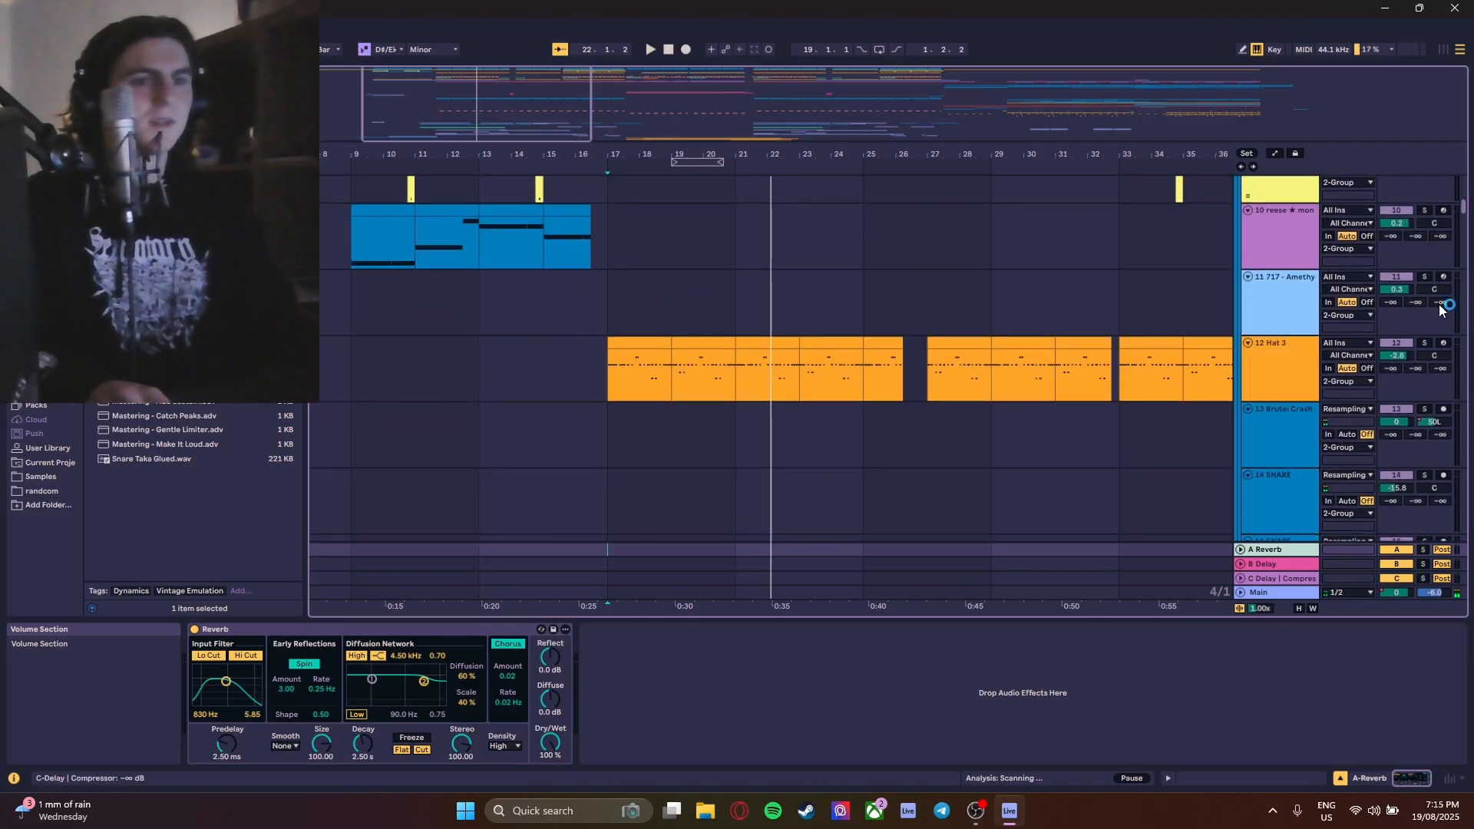
{"action": "left_click", "coordinate": [1426, 344]}
{"action": "key", "text": "space"}
{"action": "scroll", "coordinate": [832, 348], "scroll_direction": "up", "scroll_amount": 5}
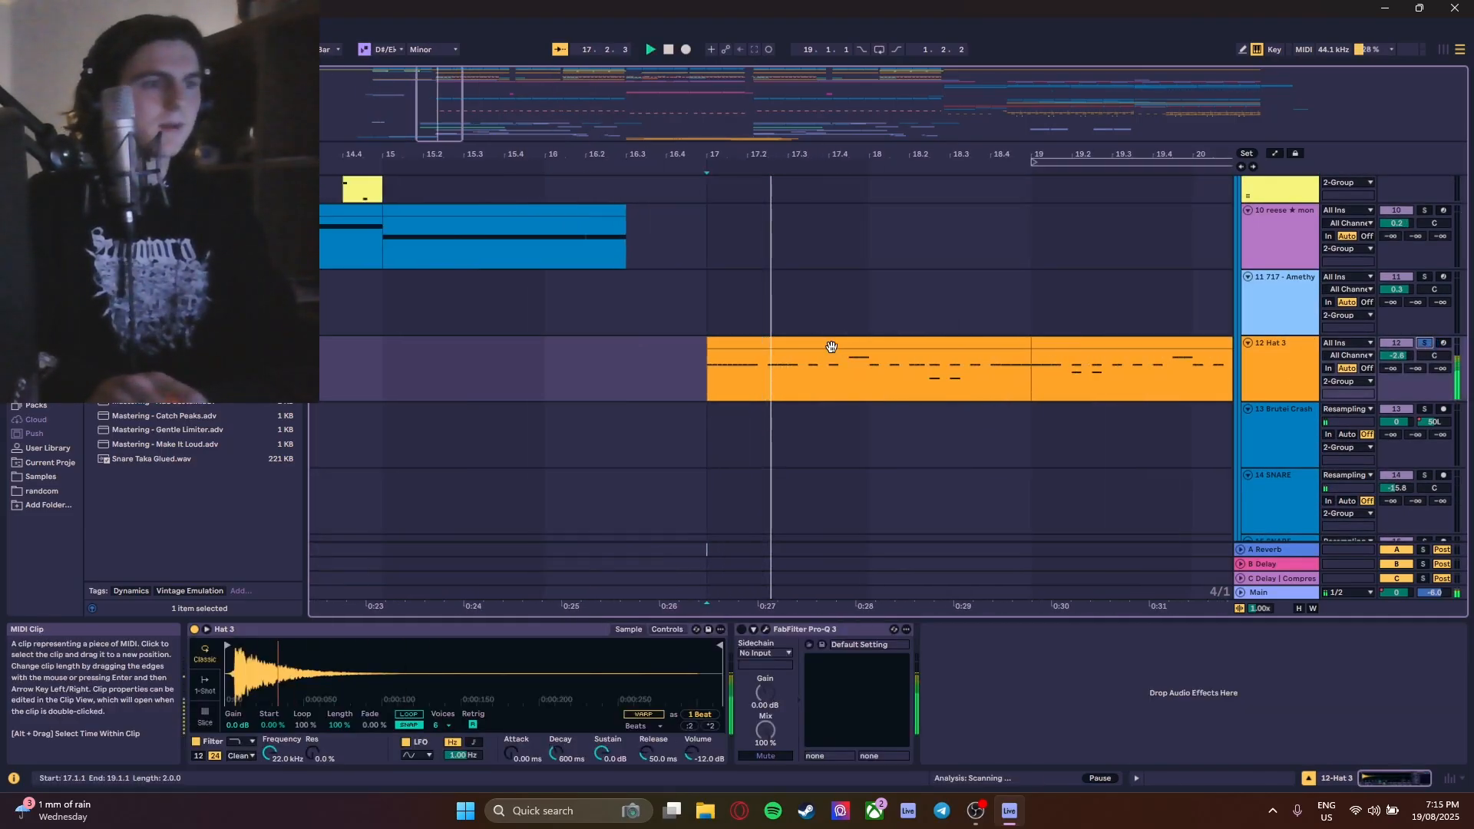
{"action": "scroll", "coordinate": [969, 370], "scroll_direction": "down", "scroll_amount": 5}
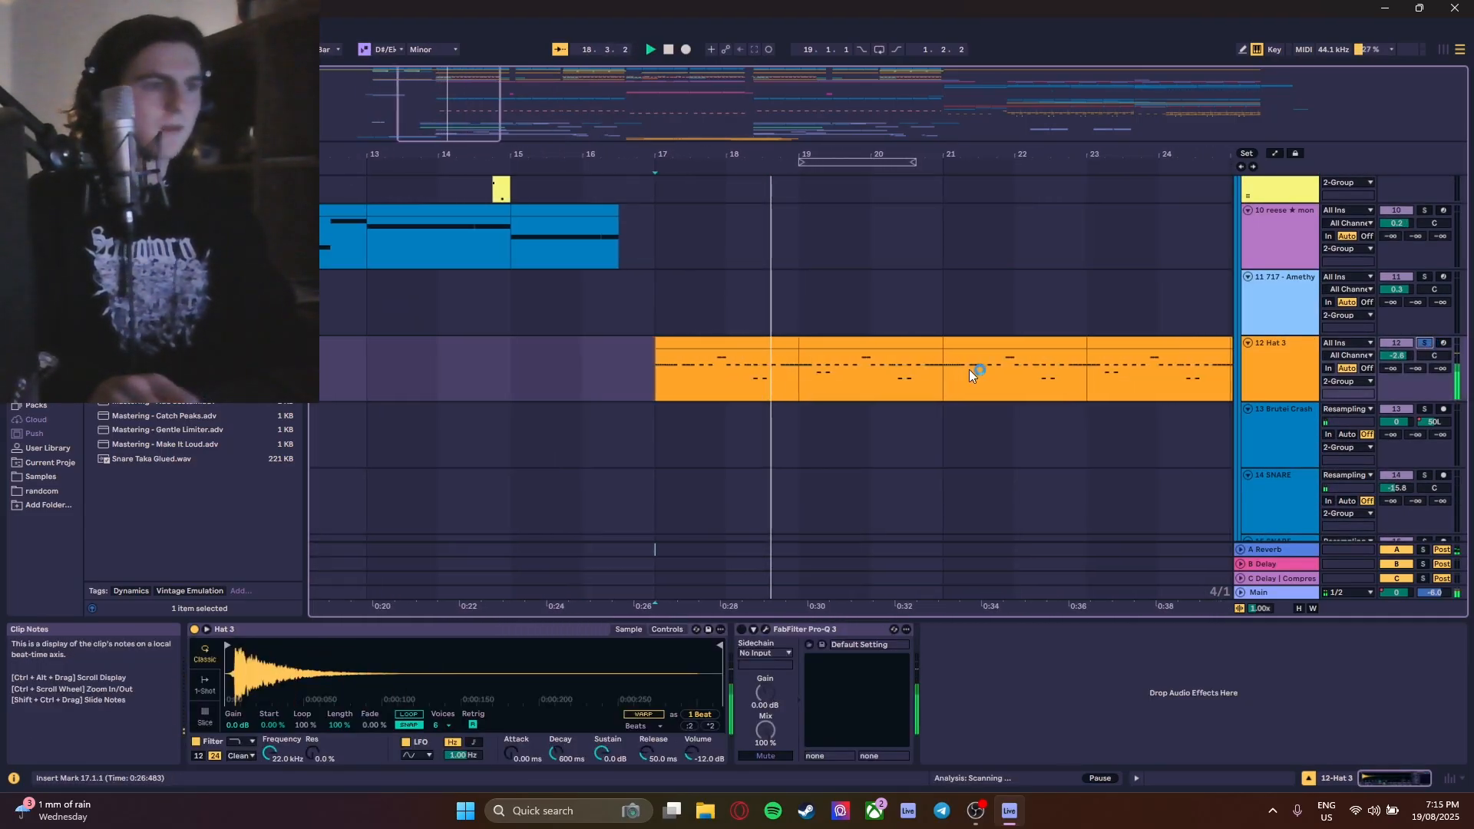
{"action": "scroll", "coordinate": [1419, 265], "scroll_direction": "down", "scroll_amount": 2}
- Solo the 61 Serum track, then switch the solo to the whole 1 Group
{"action": "left_click_drag", "start_coordinate": [1463, 211], "coordinate": [1468, 355]}
{"action": "left_click", "coordinate": [1424, 291]}
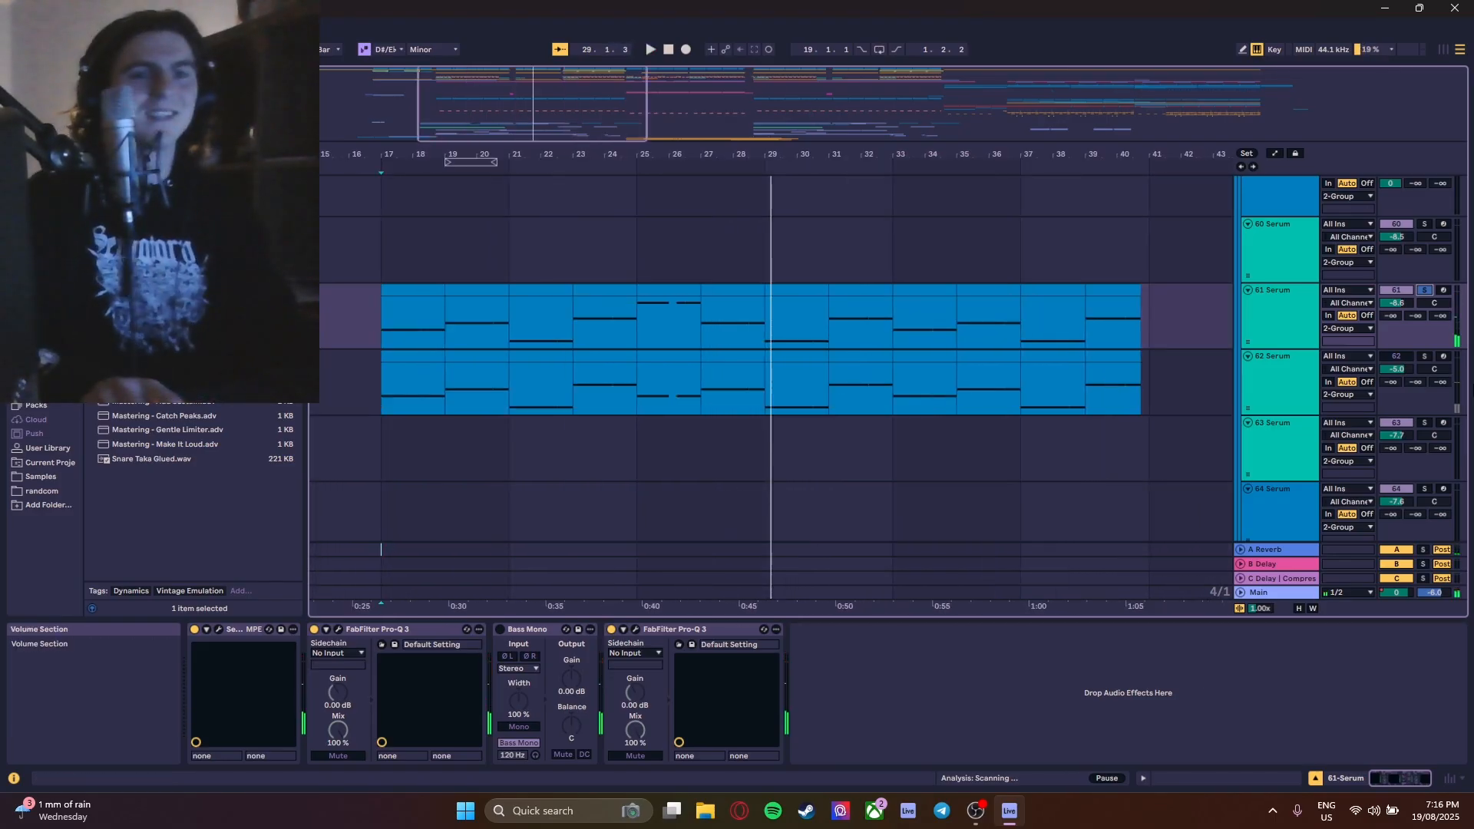
{"action": "scroll", "coordinate": [1430, 294], "scroll_direction": "up", "scroll_amount": 20}
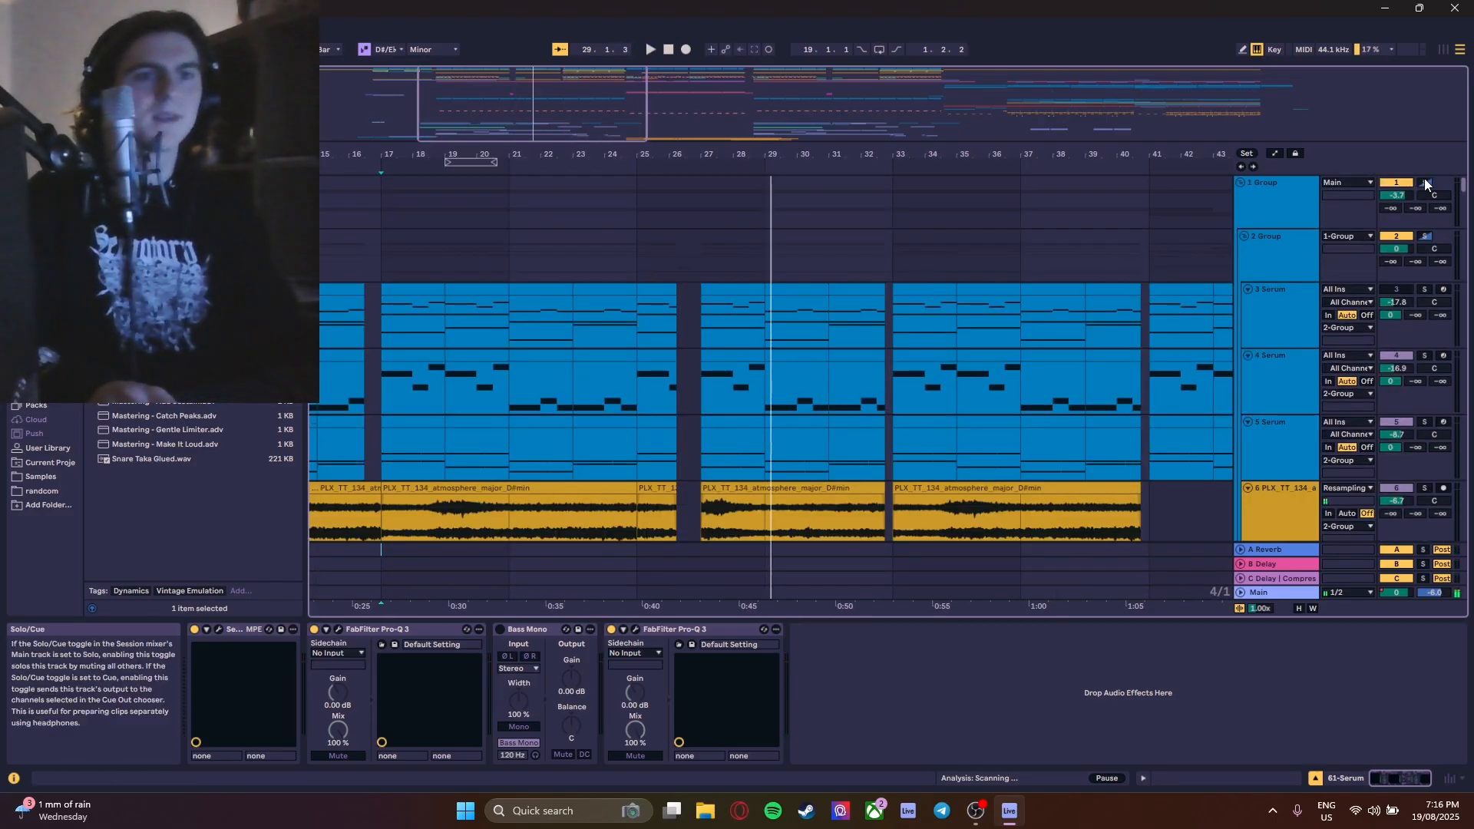
{"action": "left_click", "coordinate": [1425, 183]}
- Solo the 8 Serum track and play its clips from bar 33
{"action": "scroll", "coordinate": [822, 285], "scroll_direction": "down", "scroll_amount": 4}
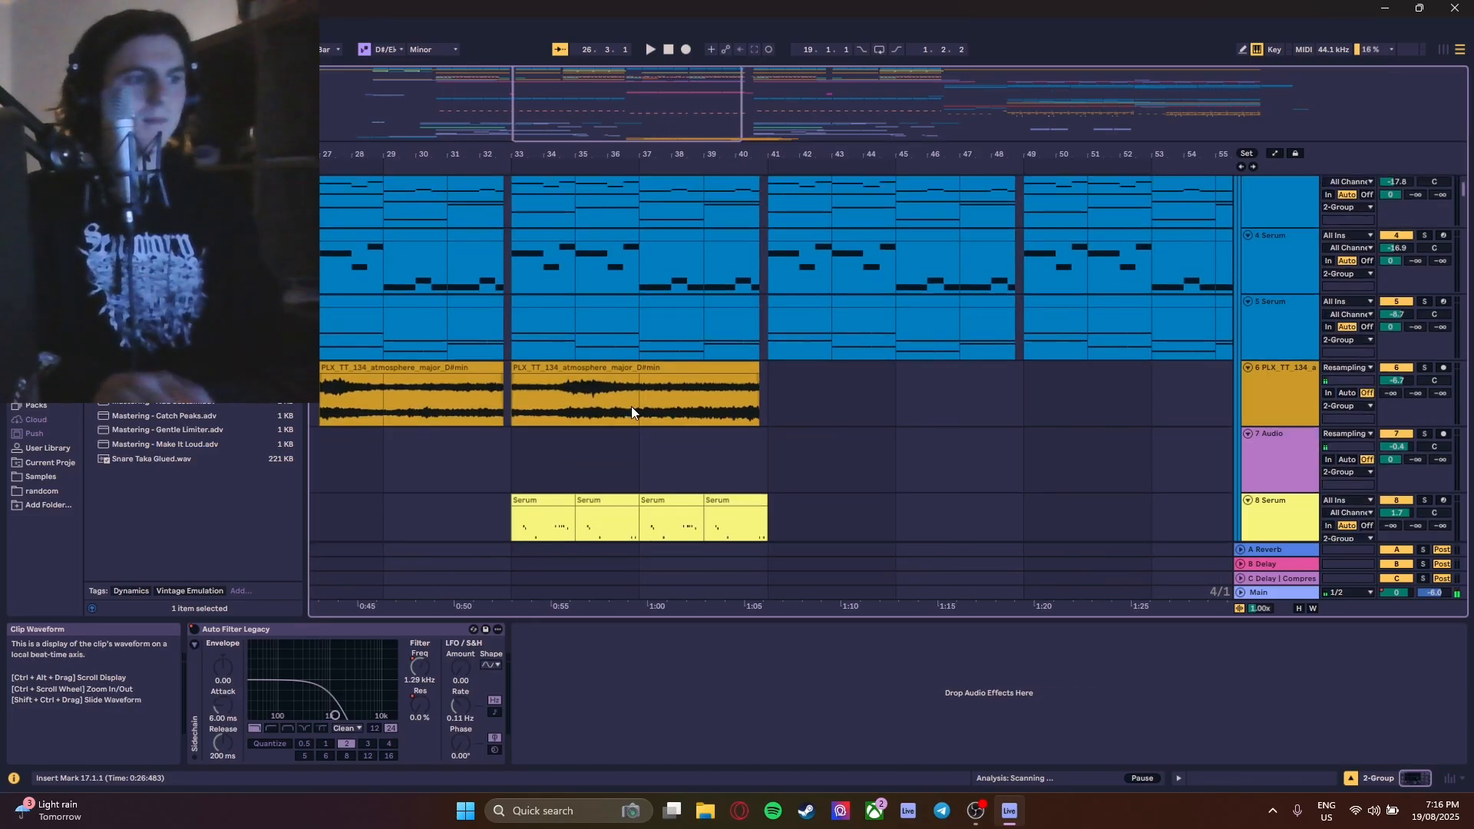
{"action": "scroll", "coordinate": [637, 391], "scroll_direction": "down", "scroll_amount": 5}
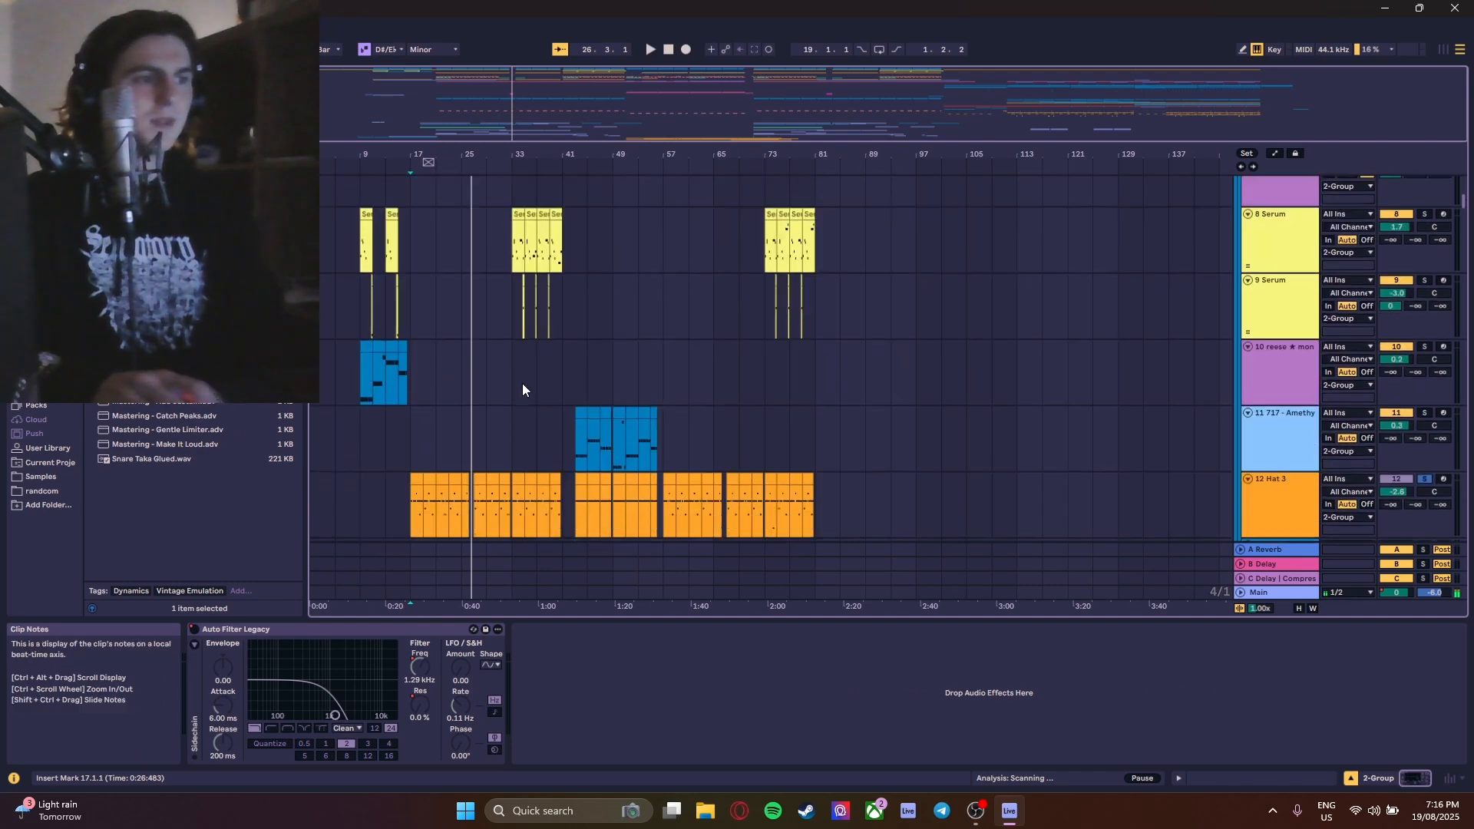
{"action": "scroll", "coordinate": [496, 298], "scroll_direction": "up", "scroll_amount": 5}
{"action": "scroll", "coordinate": [693, 311], "scroll_direction": "up", "scroll_amount": 1}
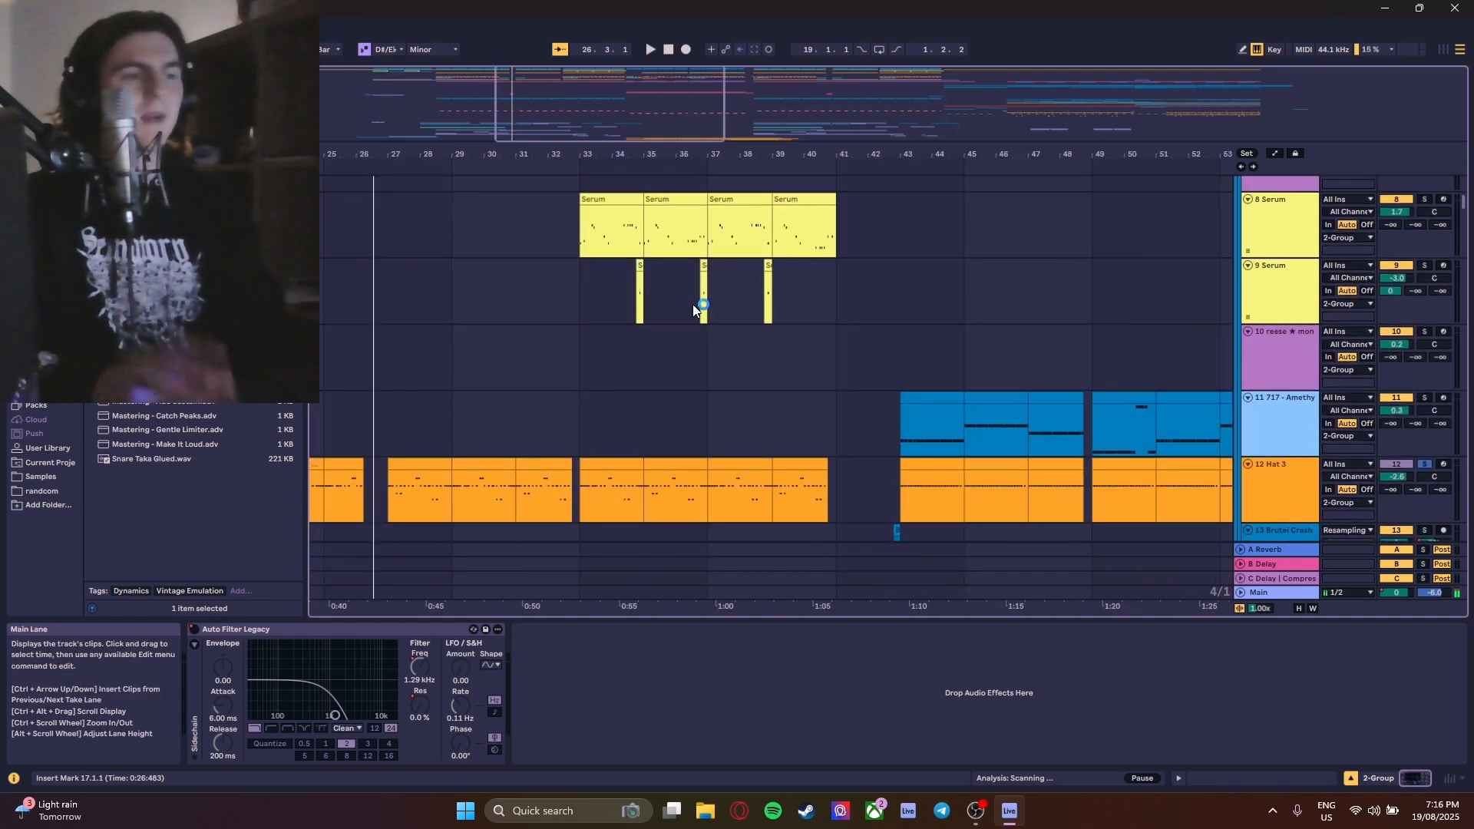
{"action": "scroll", "coordinate": [559, 311], "scroll_direction": "up", "scroll_amount": 3}
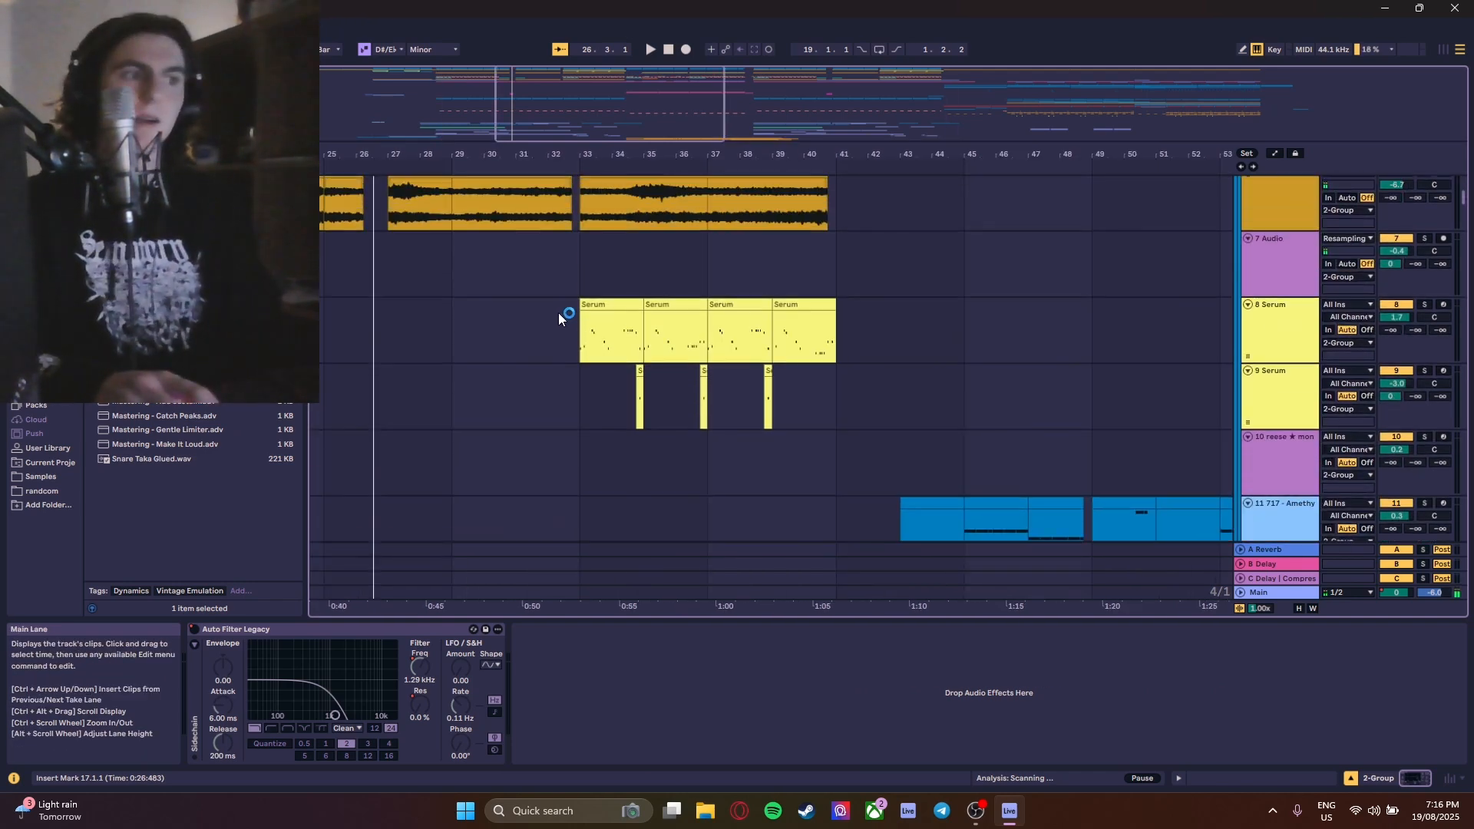
{"action": "left_click", "coordinate": [576, 425]}
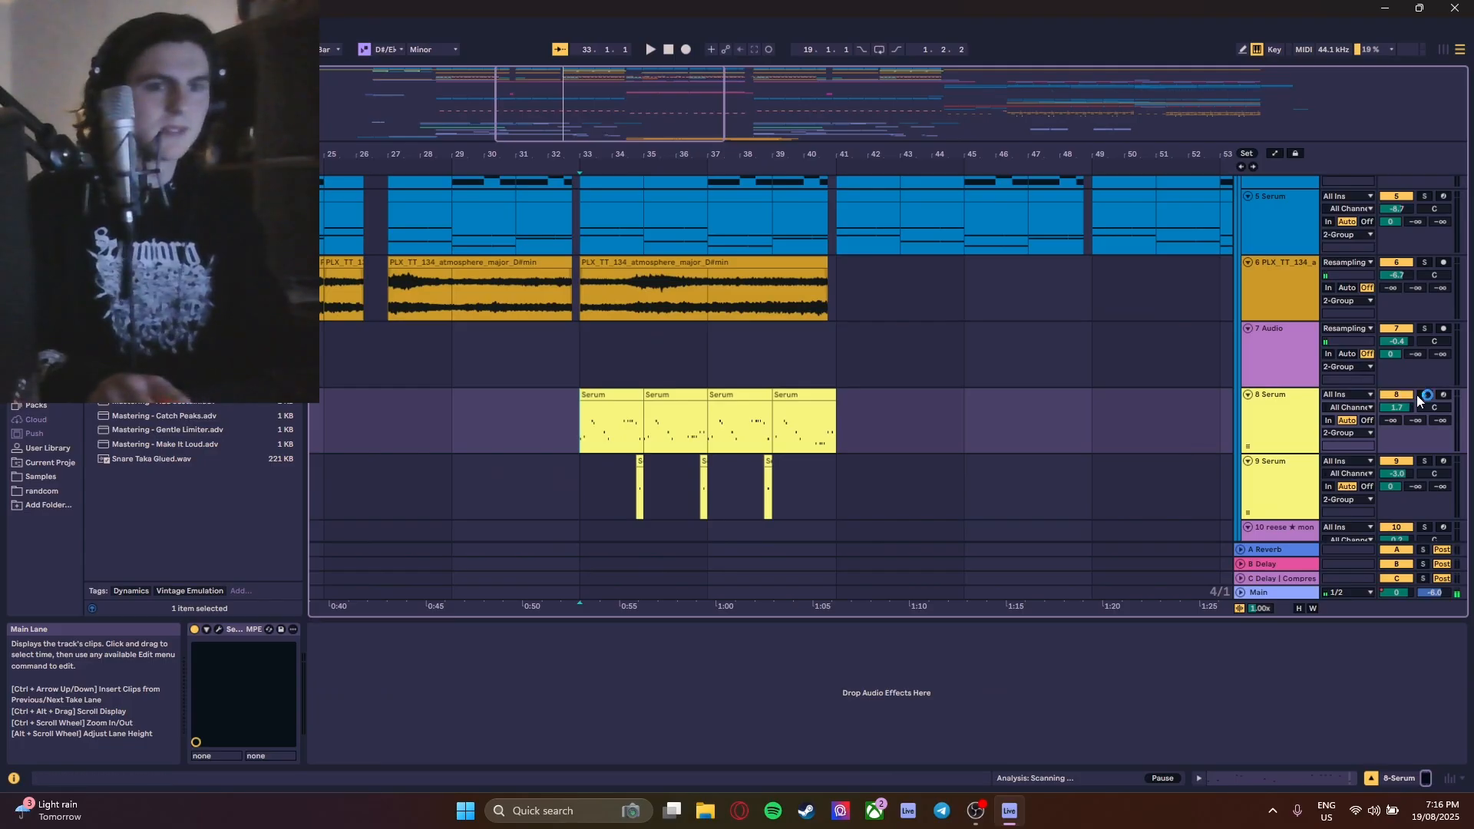
{"action": "scroll", "coordinate": [1425, 393], "scroll_direction": "up", "scroll_amount": 4}
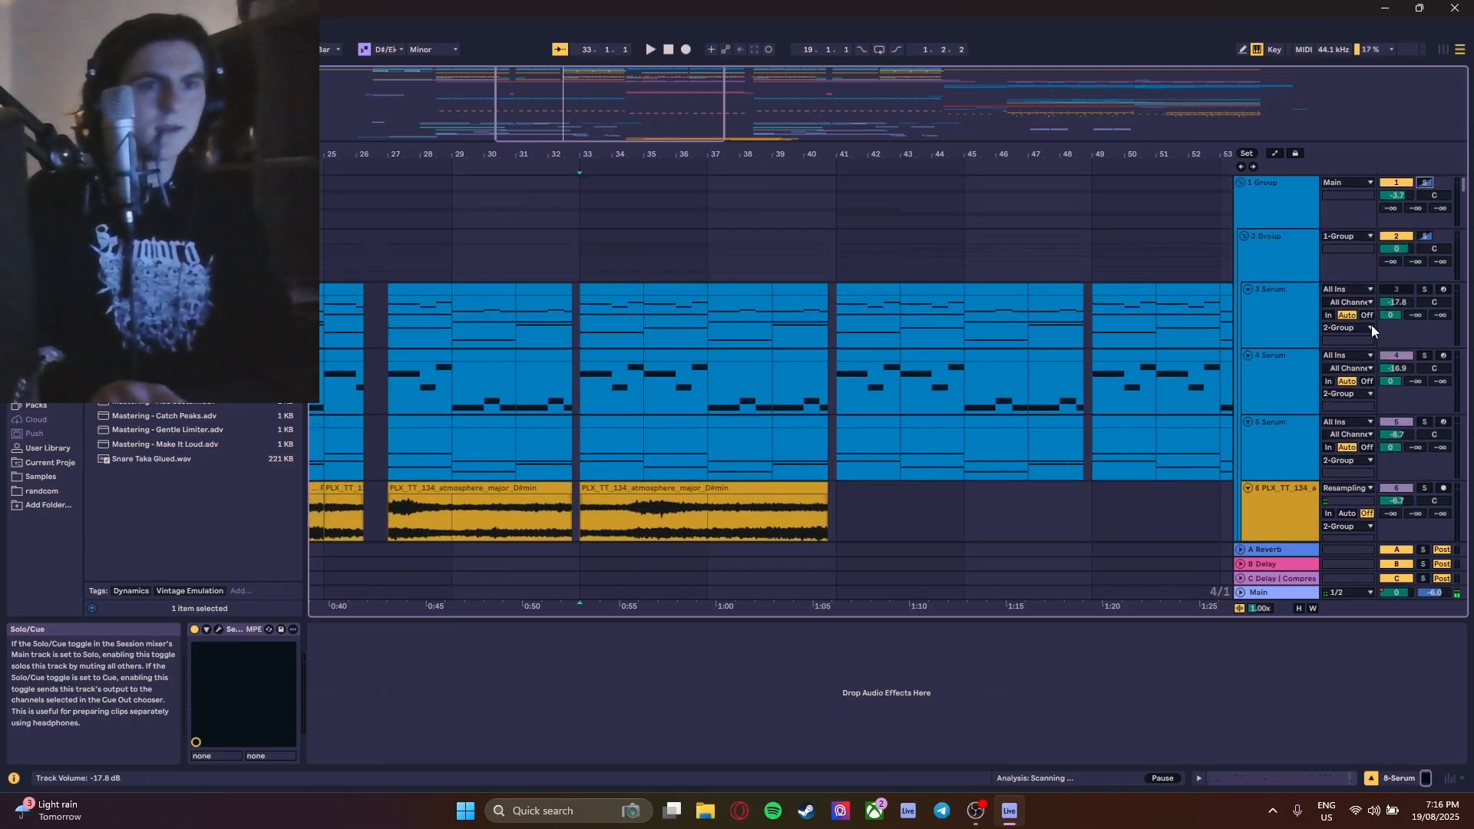
{"action": "scroll", "coordinate": [1382, 353], "scroll_direction": "down", "scroll_amount": 4}
{"action": "key", "text": "space"}
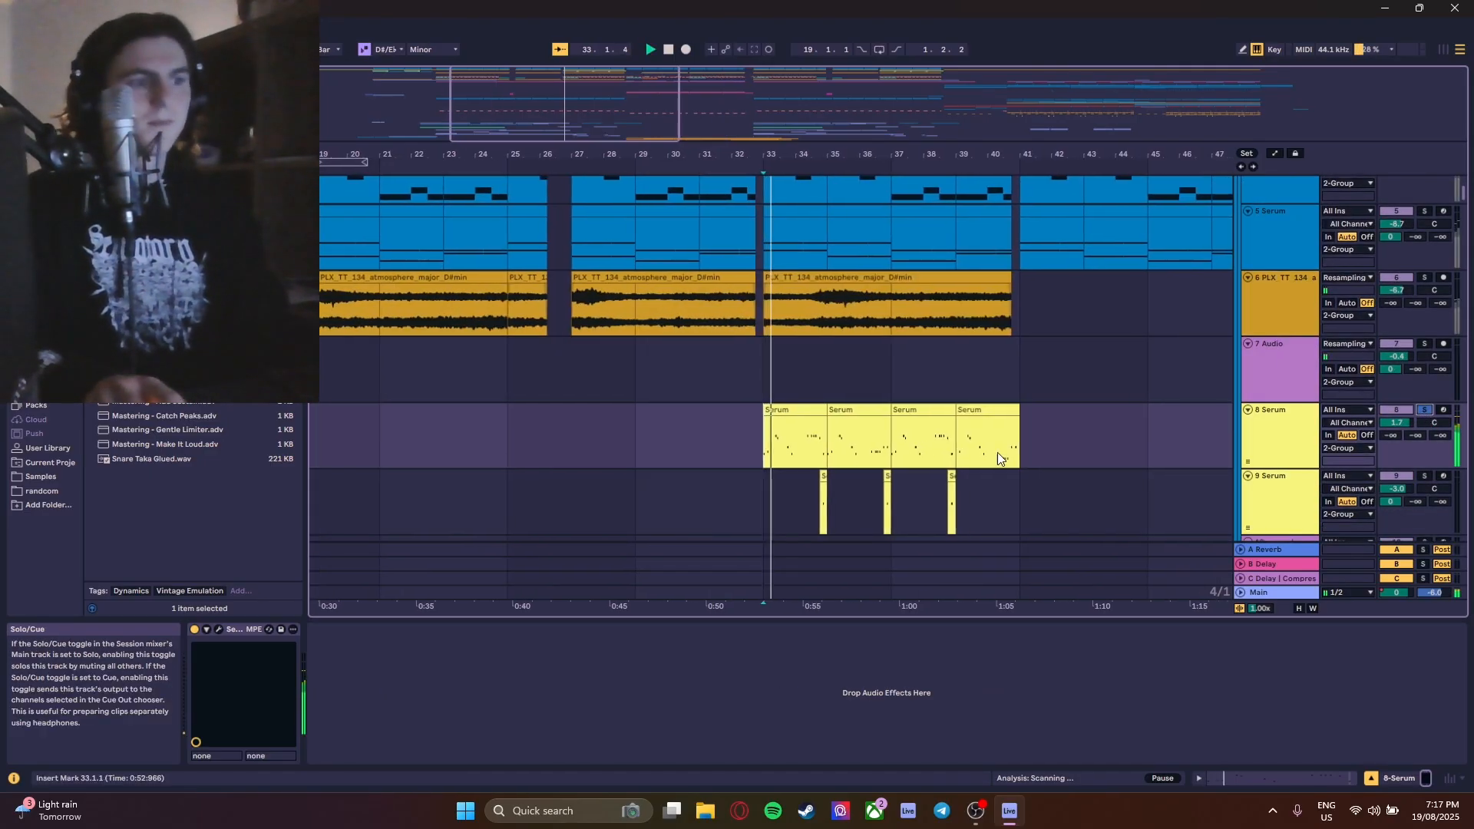
{"action": "scroll", "coordinate": [871, 428], "scroll_direction": "up", "scroll_amount": 5}
{"action": "scroll", "coordinate": [872, 427], "scroll_direction": "down", "scroll_amount": 3}
- Open the 8 Serum clip at bar 33 in the note editor, then view all four clips through bar 41 together
{"action": "double_click", "coordinate": [767, 410]}
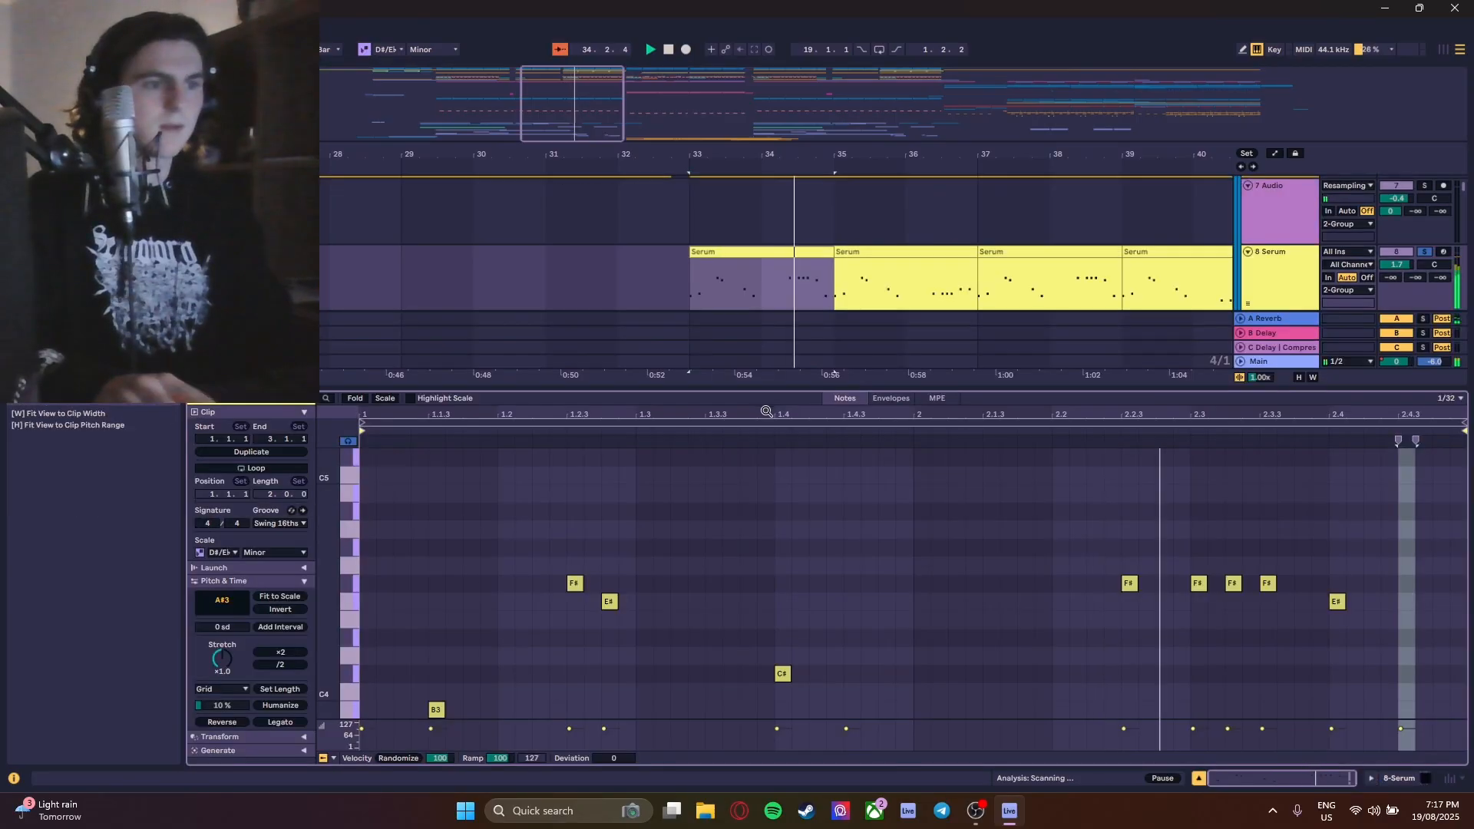
{"action": "scroll", "coordinate": [832, 566], "scroll_direction": "down", "scroll_amount": 4}
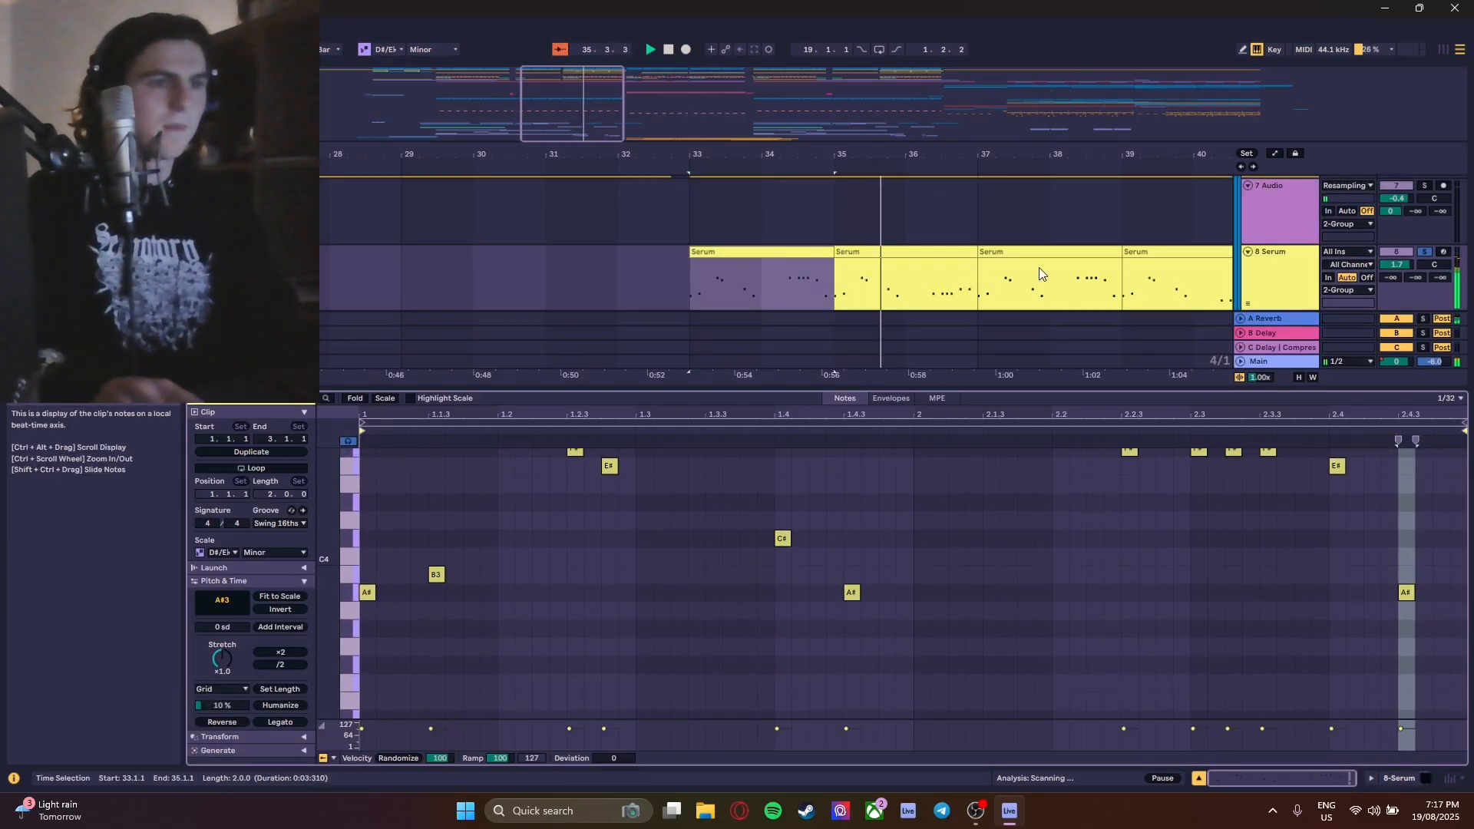
{"action": "scroll", "coordinate": [1040, 274], "scroll_direction": "down", "scroll_amount": 4}
{"action": "left_click", "coordinate": [866, 251], "text": "shift"}
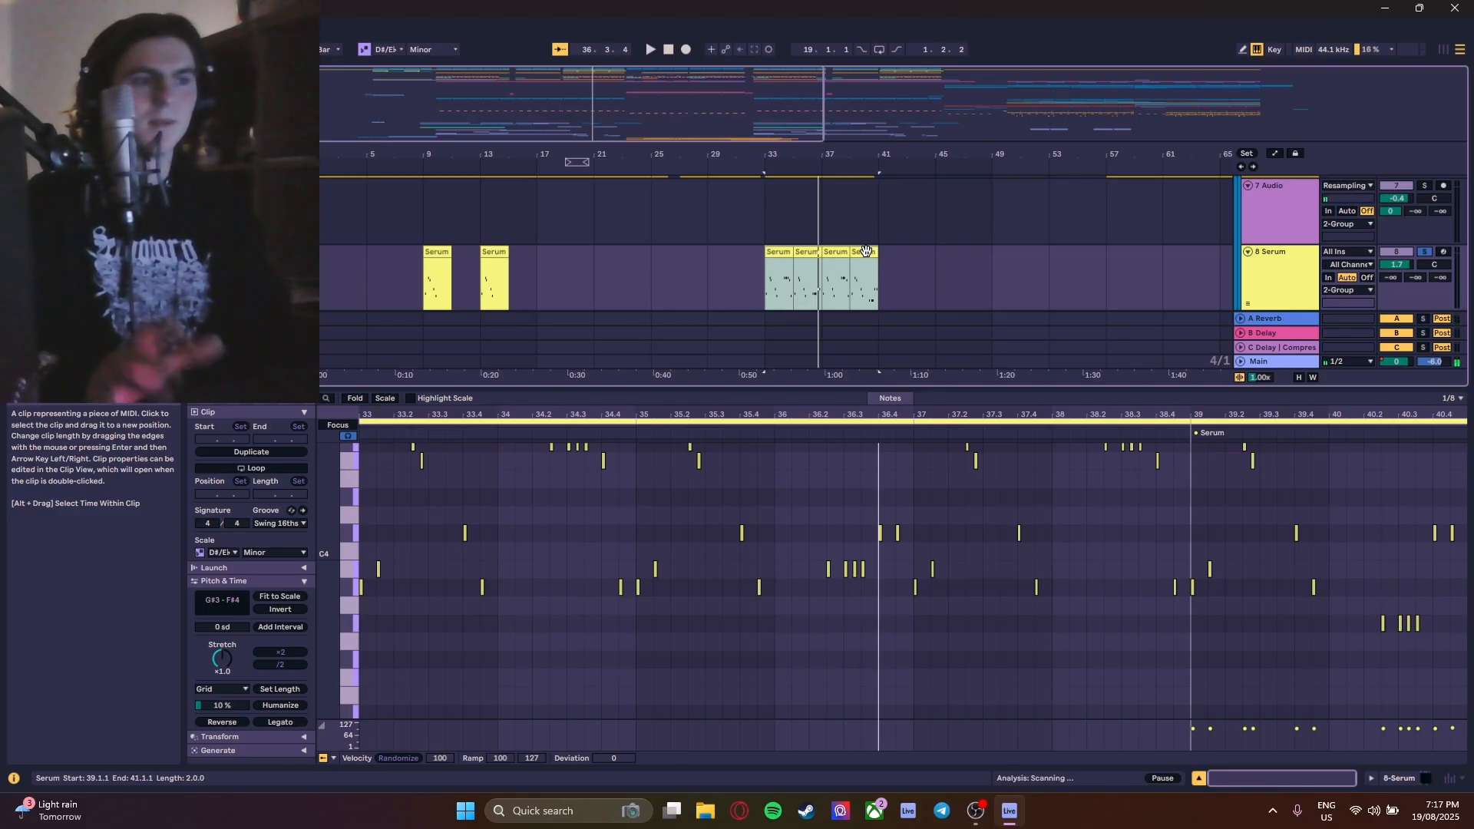
- Examine the arrangement around bar 41, from the Open Hat, crash and snare tracks up to the Hat 3 and Serum clips
{"action": "left_click_drag", "start_coordinate": [1463, 189], "coordinate": [1464, 219]}
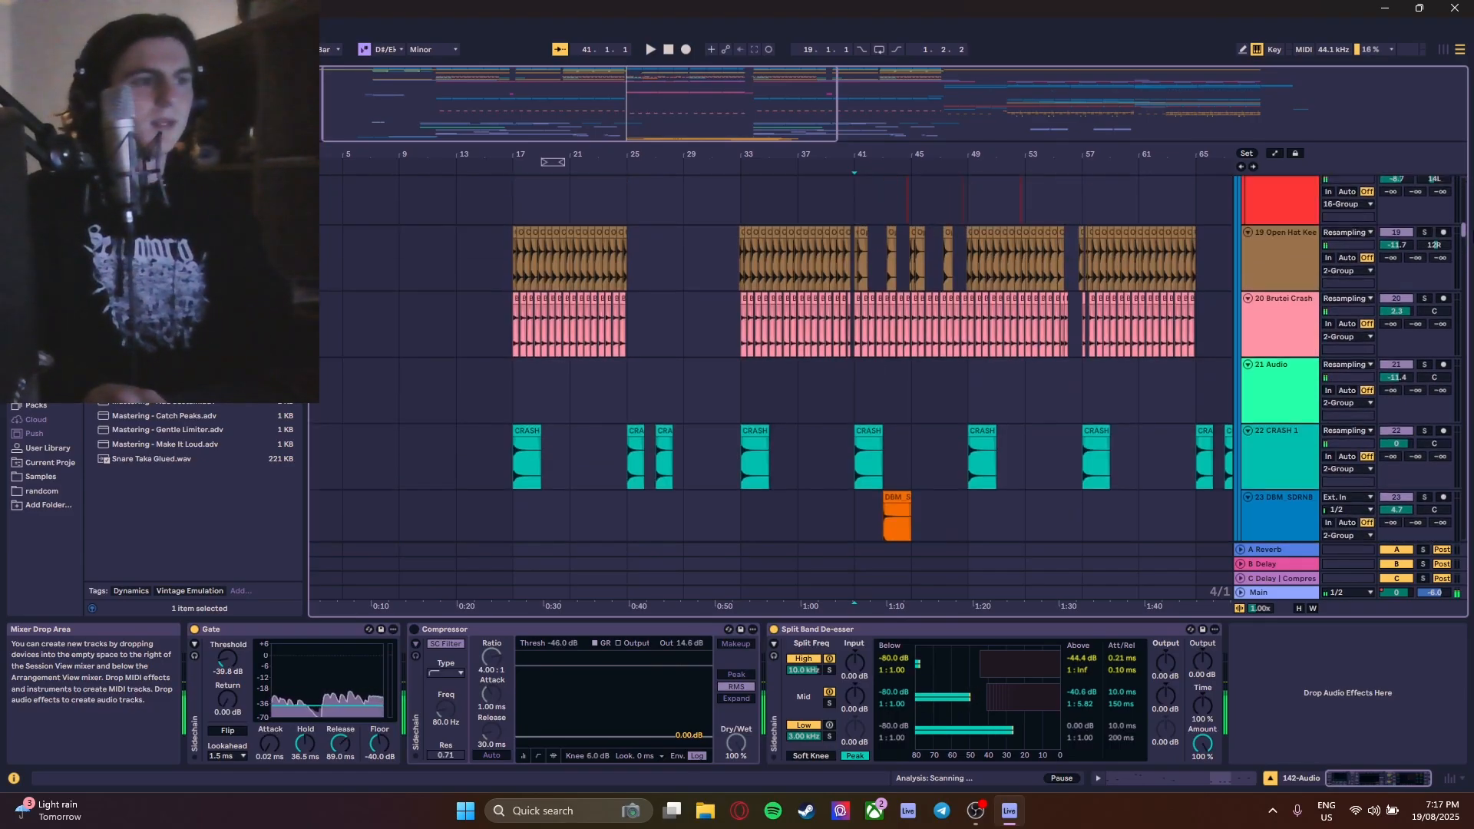
{"action": "scroll", "coordinate": [853, 382], "scroll_direction": "up", "scroll_amount": 5}
{"action": "scroll", "coordinate": [847, 381], "scroll_direction": "down", "scroll_amount": 3}
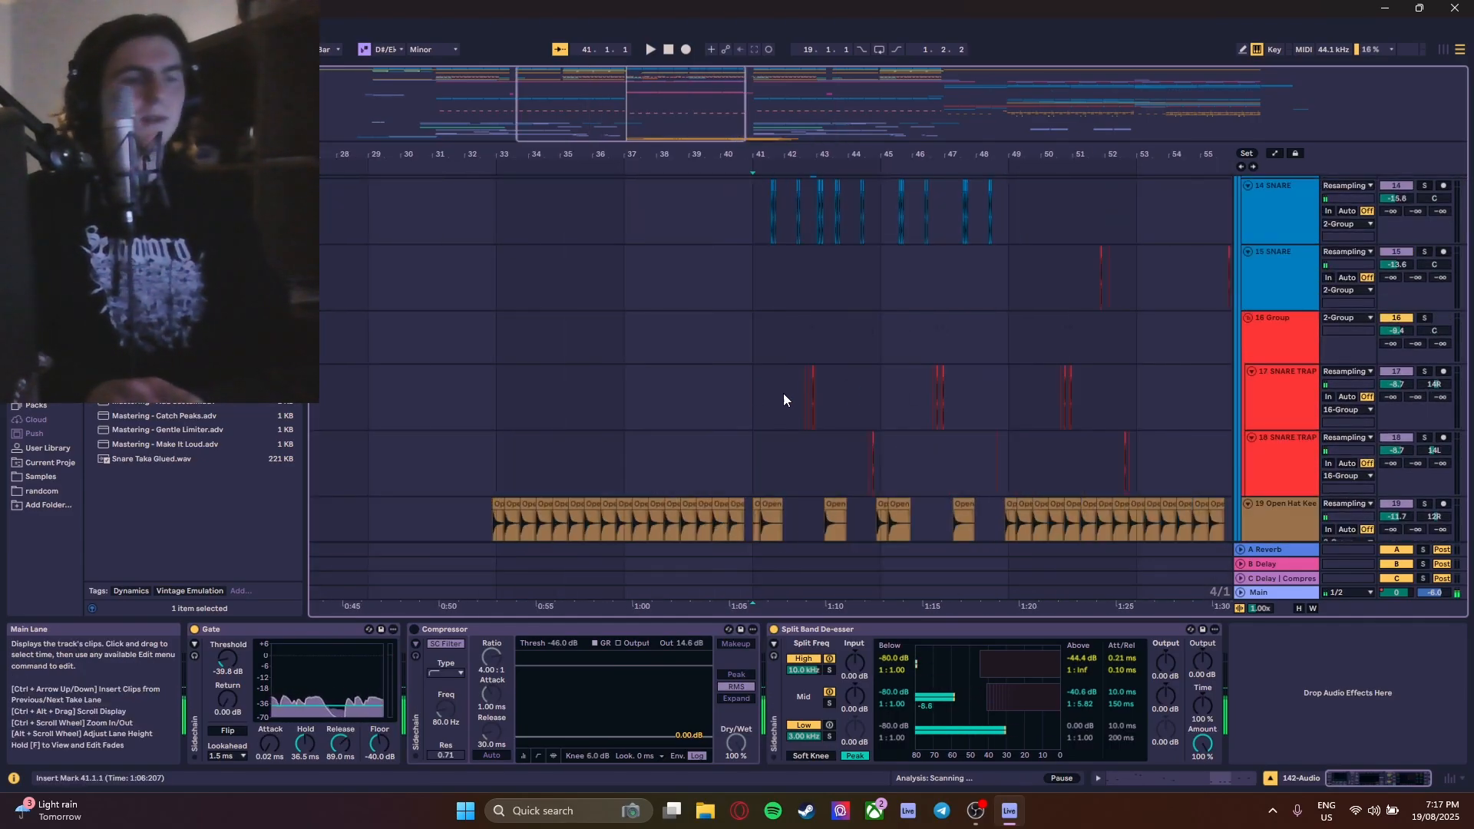
{"action": "scroll", "coordinate": [885, 348], "scroll_direction": "up", "scroll_amount": 5}
{"action": "scroll", "coordinate": [754, 381], "scroll_direction": "up", "scroll_amount": 6}
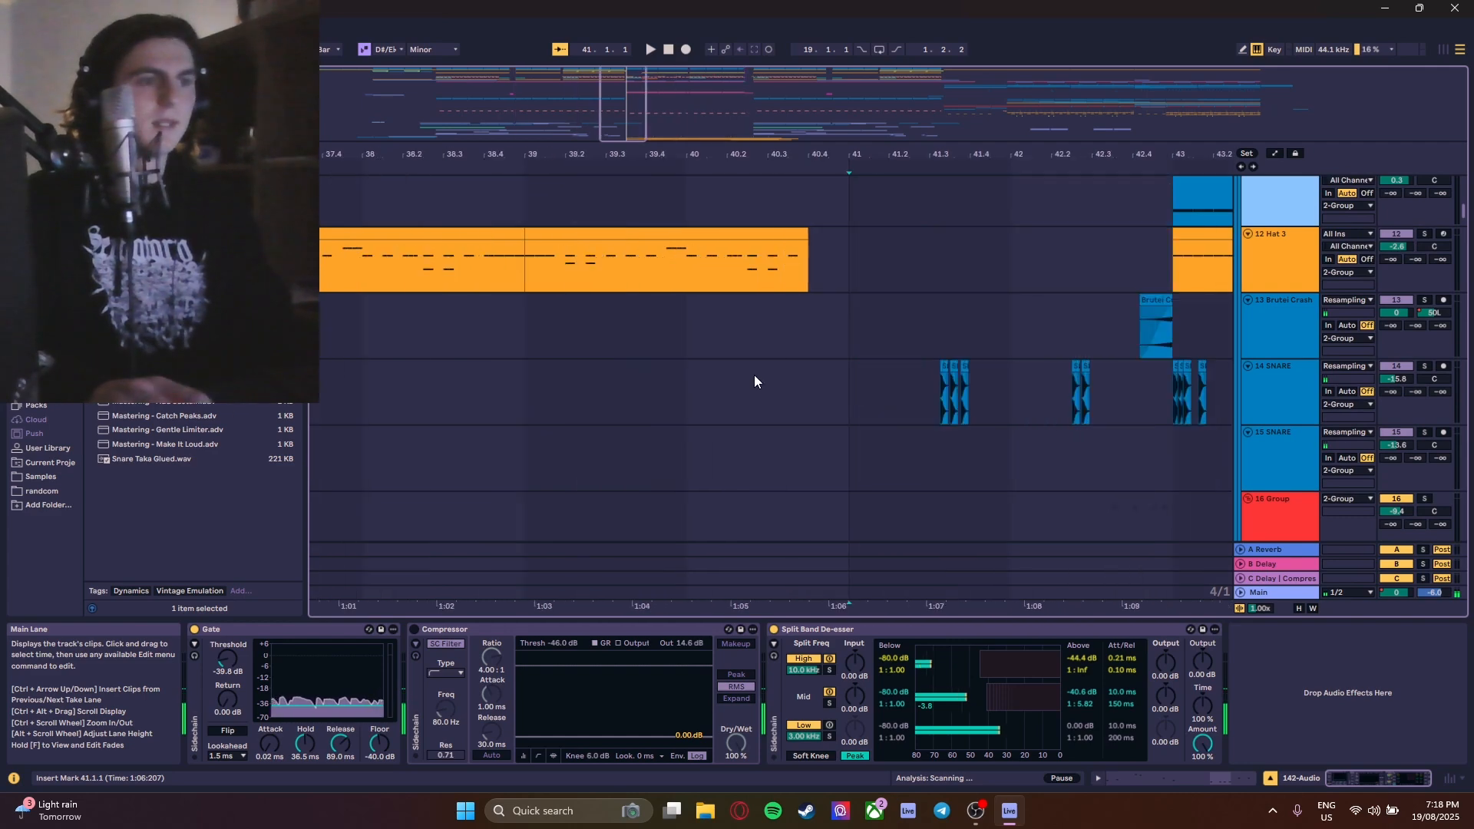
{"action": "scroll", "coordinate": [1006, 399], "scroll_direction": "up", "scroll_amount": 6}
{"action": "scroll", "coordinate": [840, 396], "scroll_direction": "down", "scroll_amount": 6}
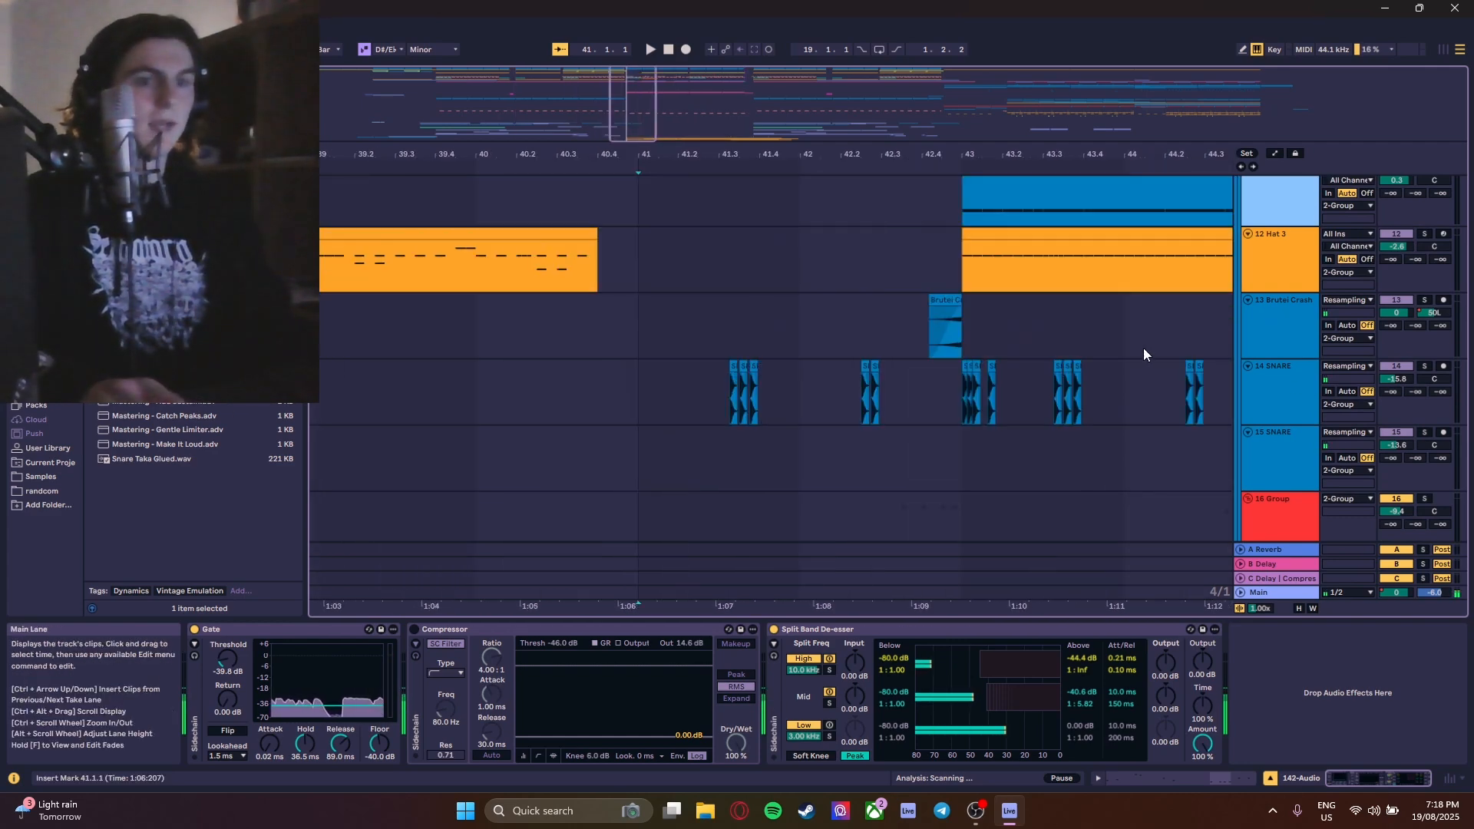
{"action": "scroll", "coordinate": [1086, 357], "scroll_direction": "down", "scroll_amount": 1}
{"action": "scroll", "coordinate": [919, 340], "scroll_direction": "down", "scroll_amount": 6}
{"action": "scroll", "coordinate": [868, 347], "scroll_direction": "up", "scroll_amount": 5}
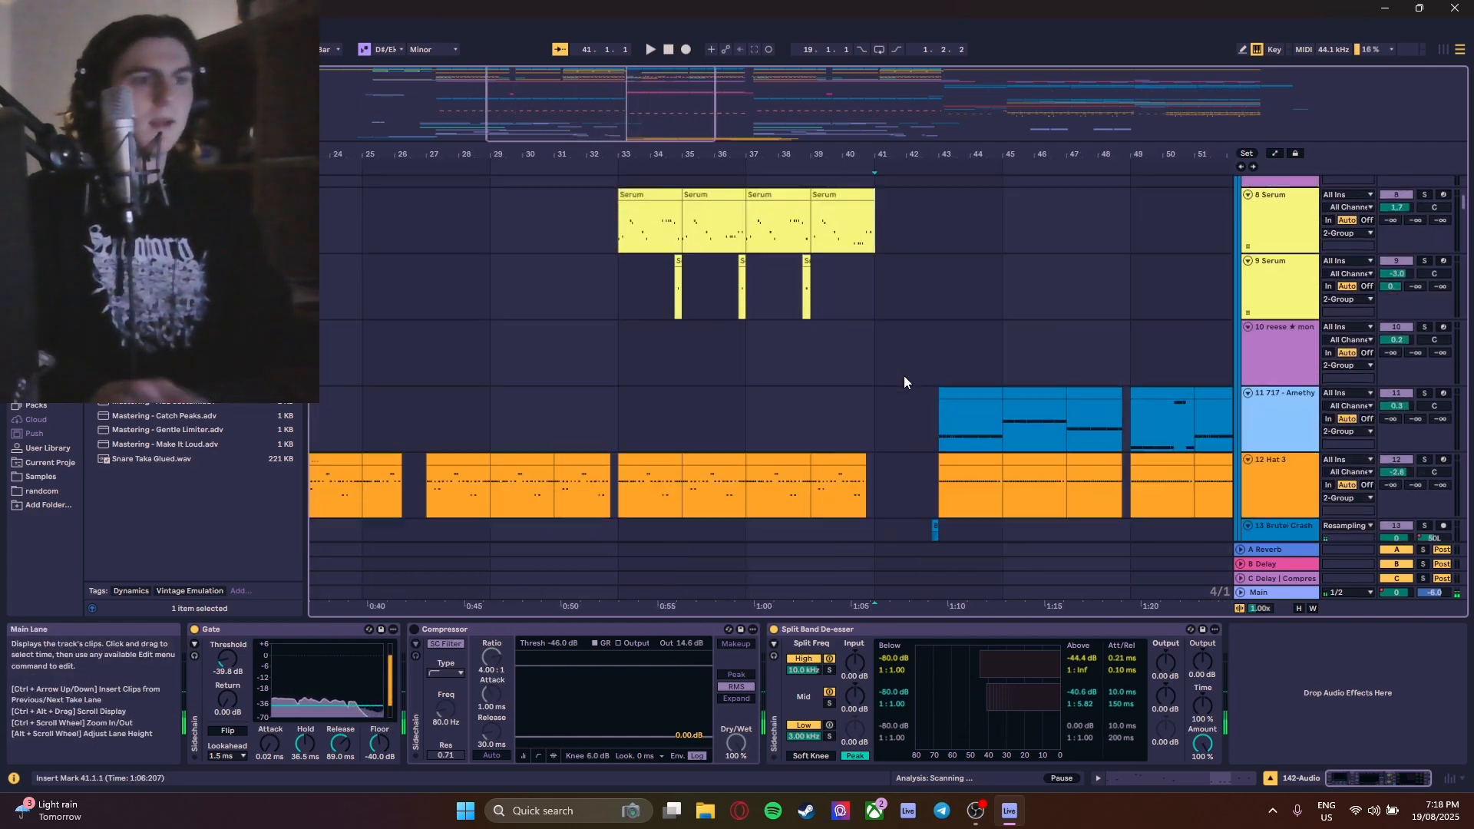
{"action": "scroll", "coordinate": [907, 377], "scroll_direction": "up", "scroll_amount": 1}
{"action": "scroll", "coordinate": [922, 350], "scroll_direction": "down", "scroll_amount": 6}
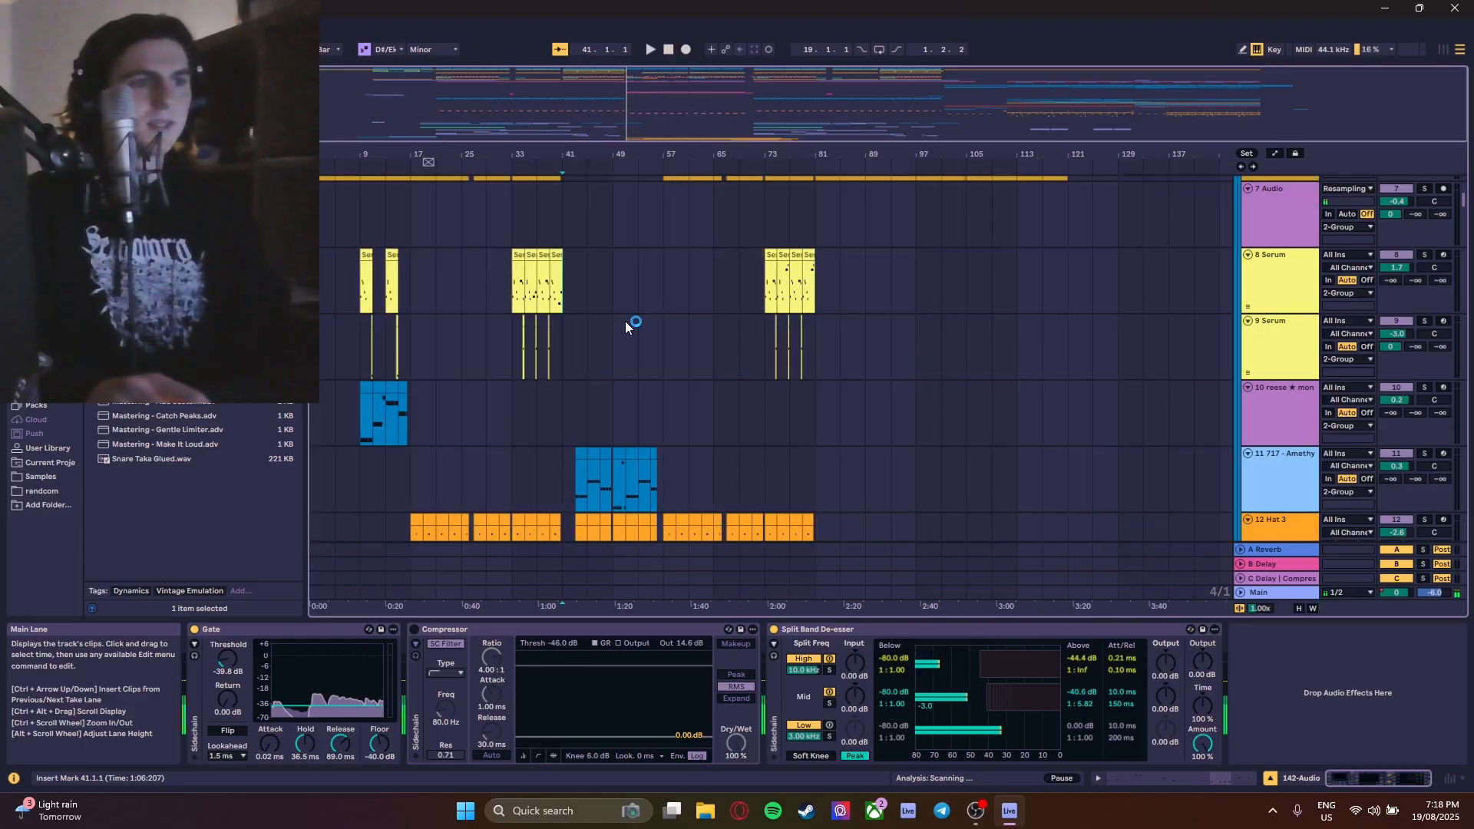
{"action": "scroll", "coordinate": [563, 305], "scroll_direction": "up", "scroll_amount": 6}
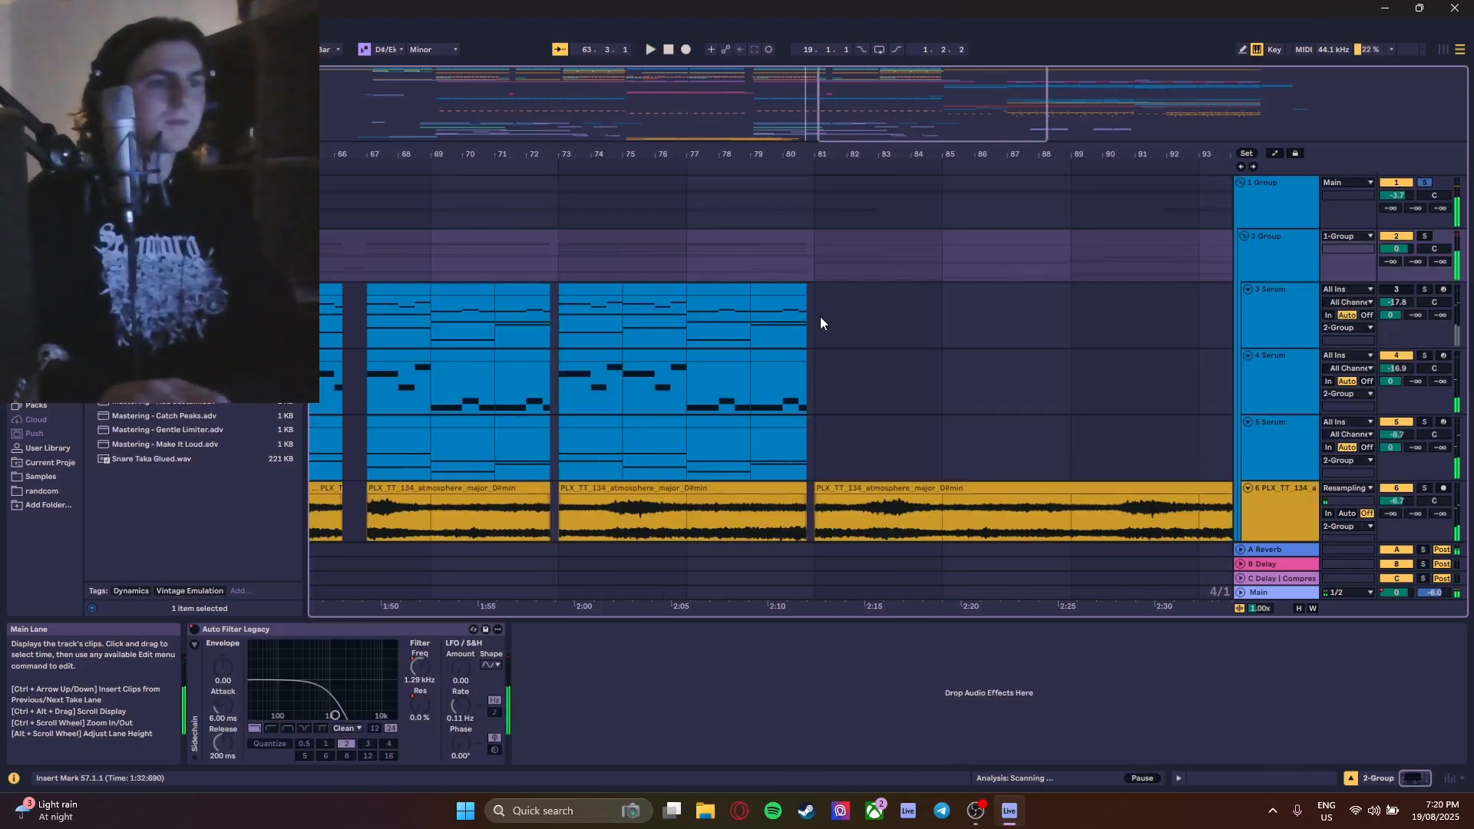
- Place the insert marker at bar 81 on the 3 Serum track and review the atmosphere and Serum clips around it
{"action": "left_click", "coordinate": [820, 318]}
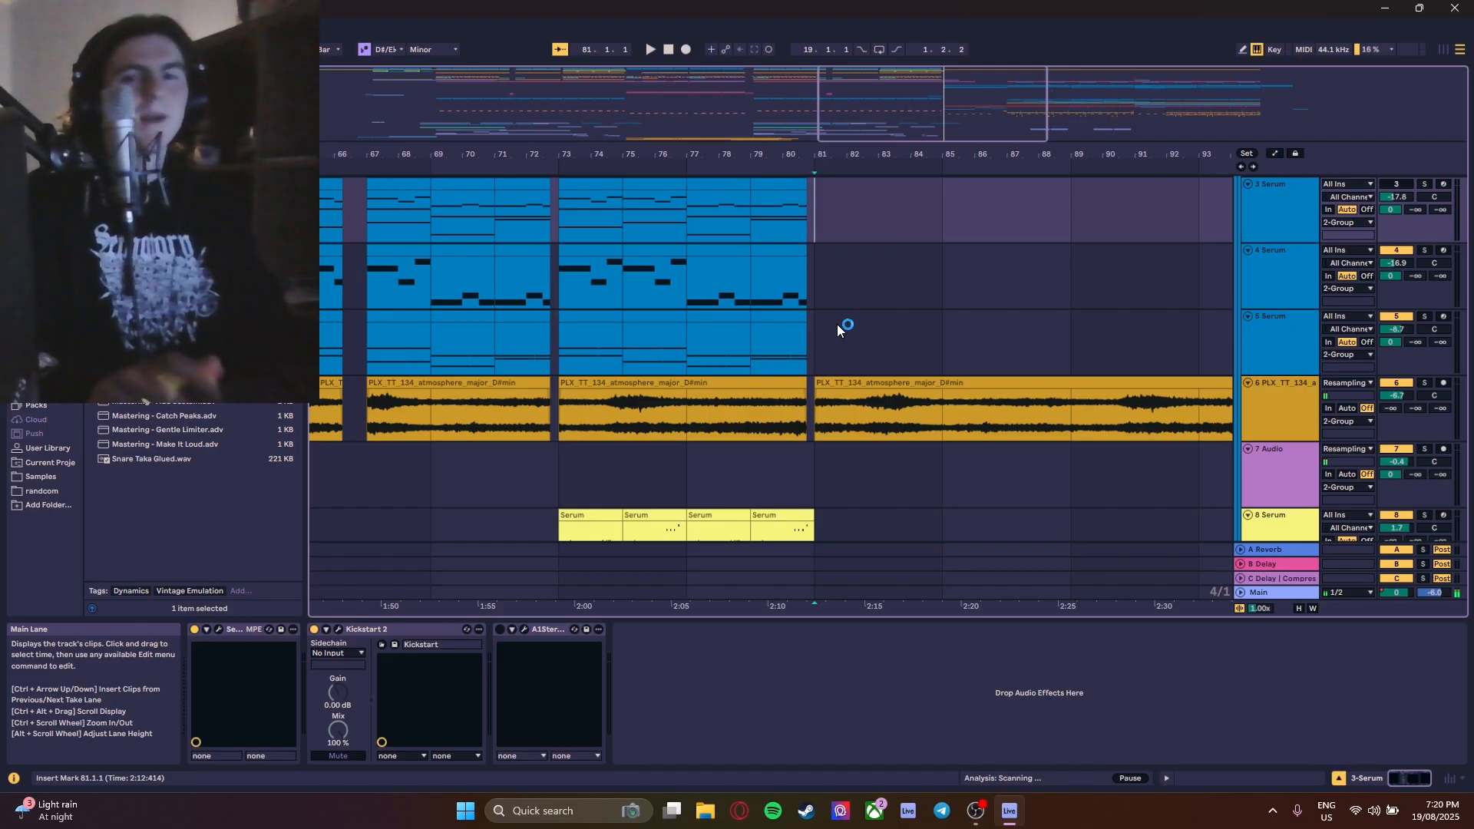
{"action": "scroll", "coordinate": [848, 334], "scroll_direction": "down", "scroll_amount": 5}
{"action": "scroll", "coordinate": [859, 340], "scroll_direction": "up", "scroll_amount": 5}
{"action": "scroll", "coordinate": [831, 335], "scroll_direction": "up", "scroll_amount": 3}
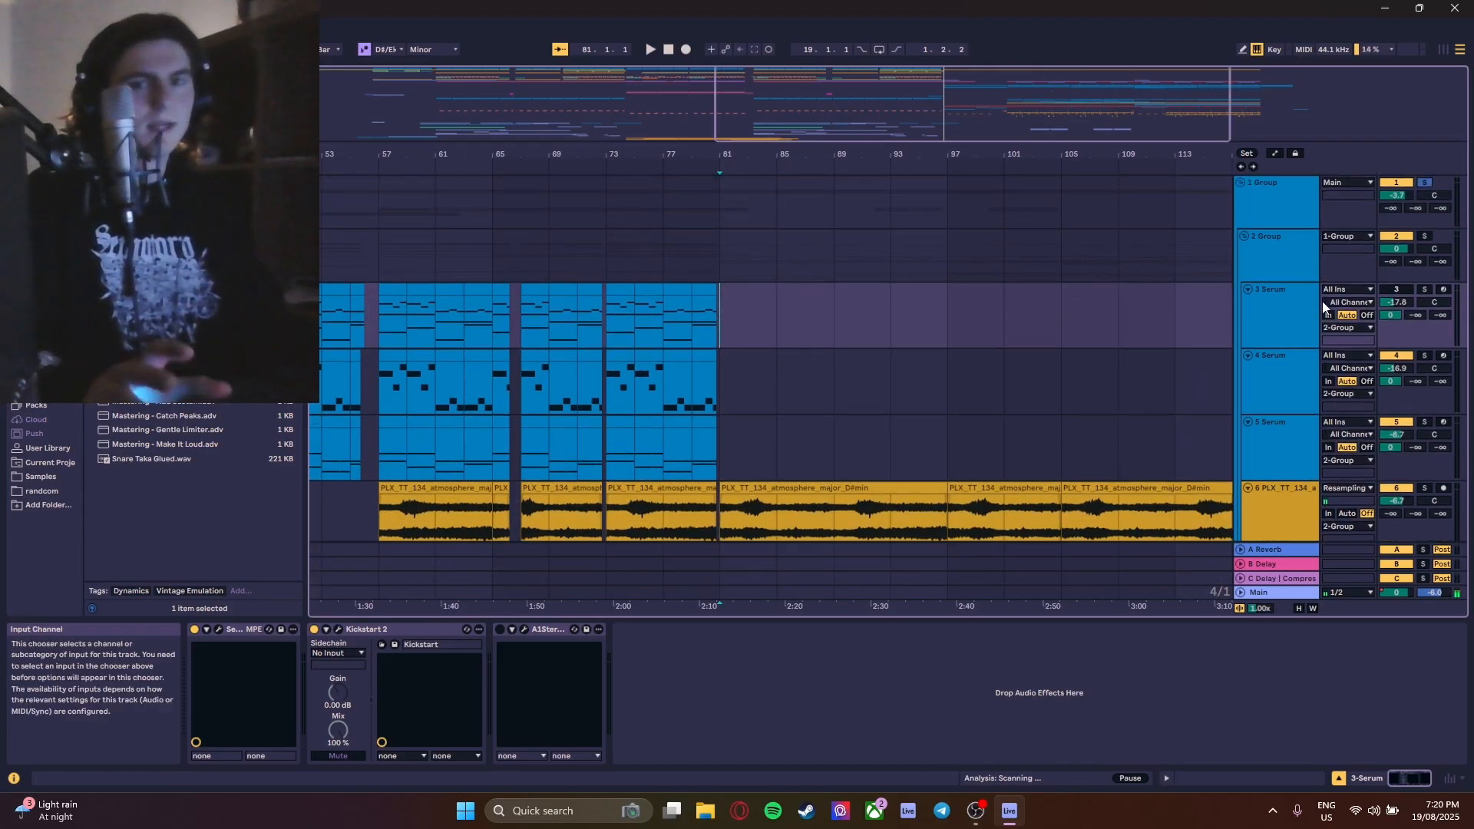
{"action": "scroll", "coordinate": [910, 342], "scroll_direction": "down", "scroll_amount": 5}
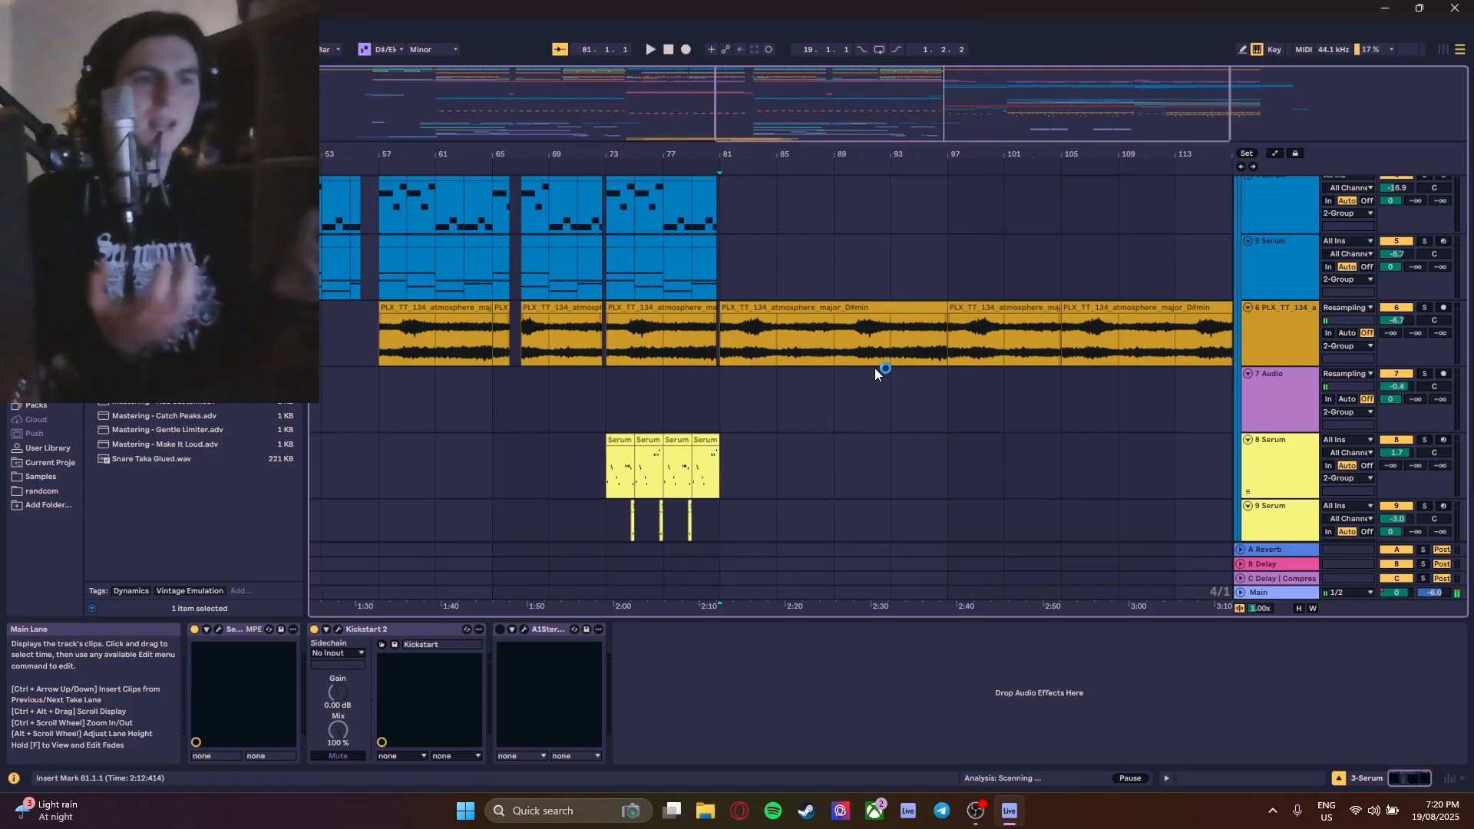
{"action": "scroll", "coordinate": [863, 362], "scroll_direction": "down", "scroll_amount": 3}
{"action": "scroll", "coordinate": [966, 329], "scroll_direction": "down", "scroll_amount": 4}
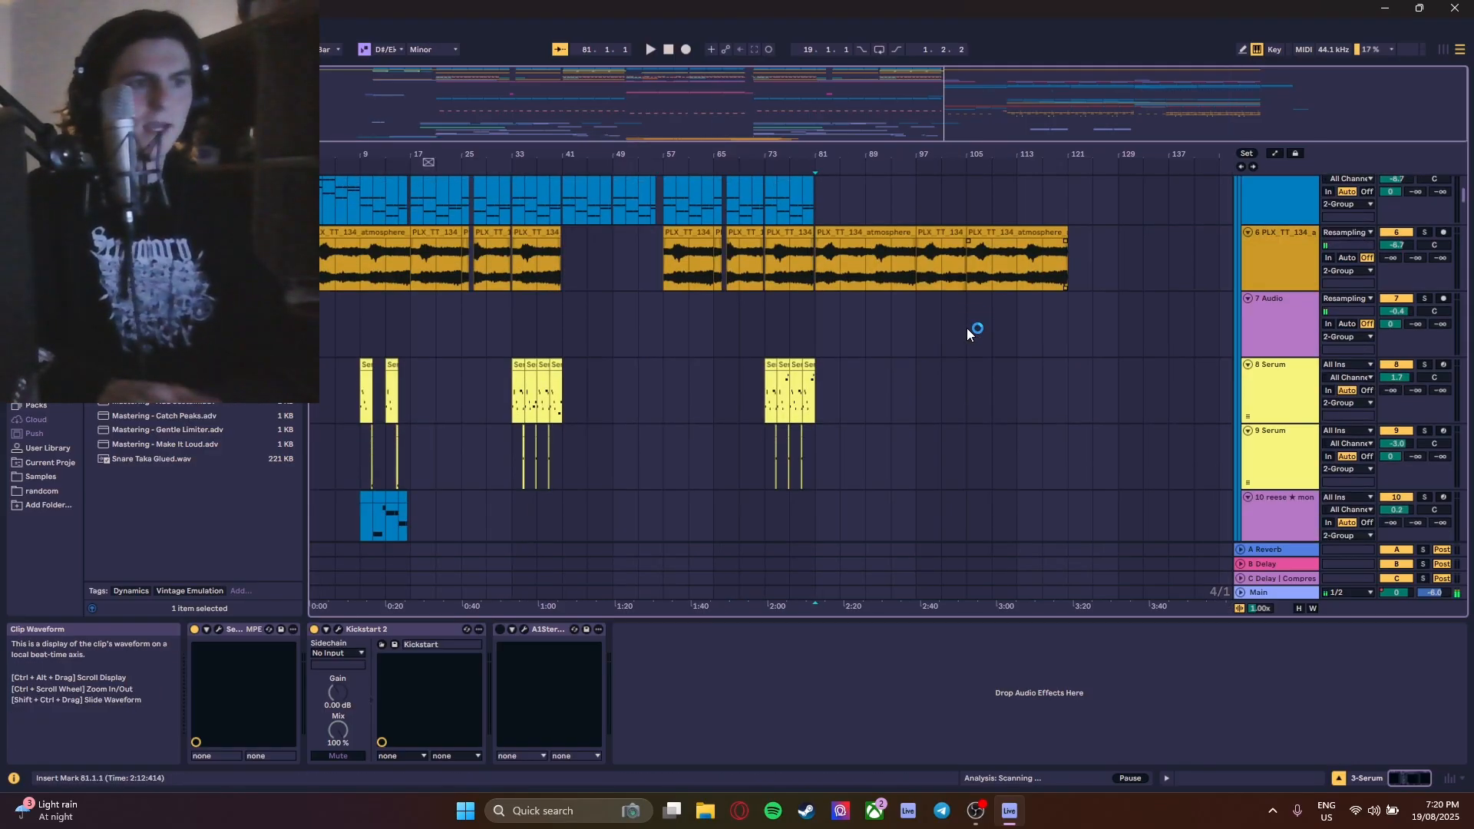
{"action": "scroll", "coordinate": [1118, 344], "scroll_direction": "up", "scroll_amount": 10}
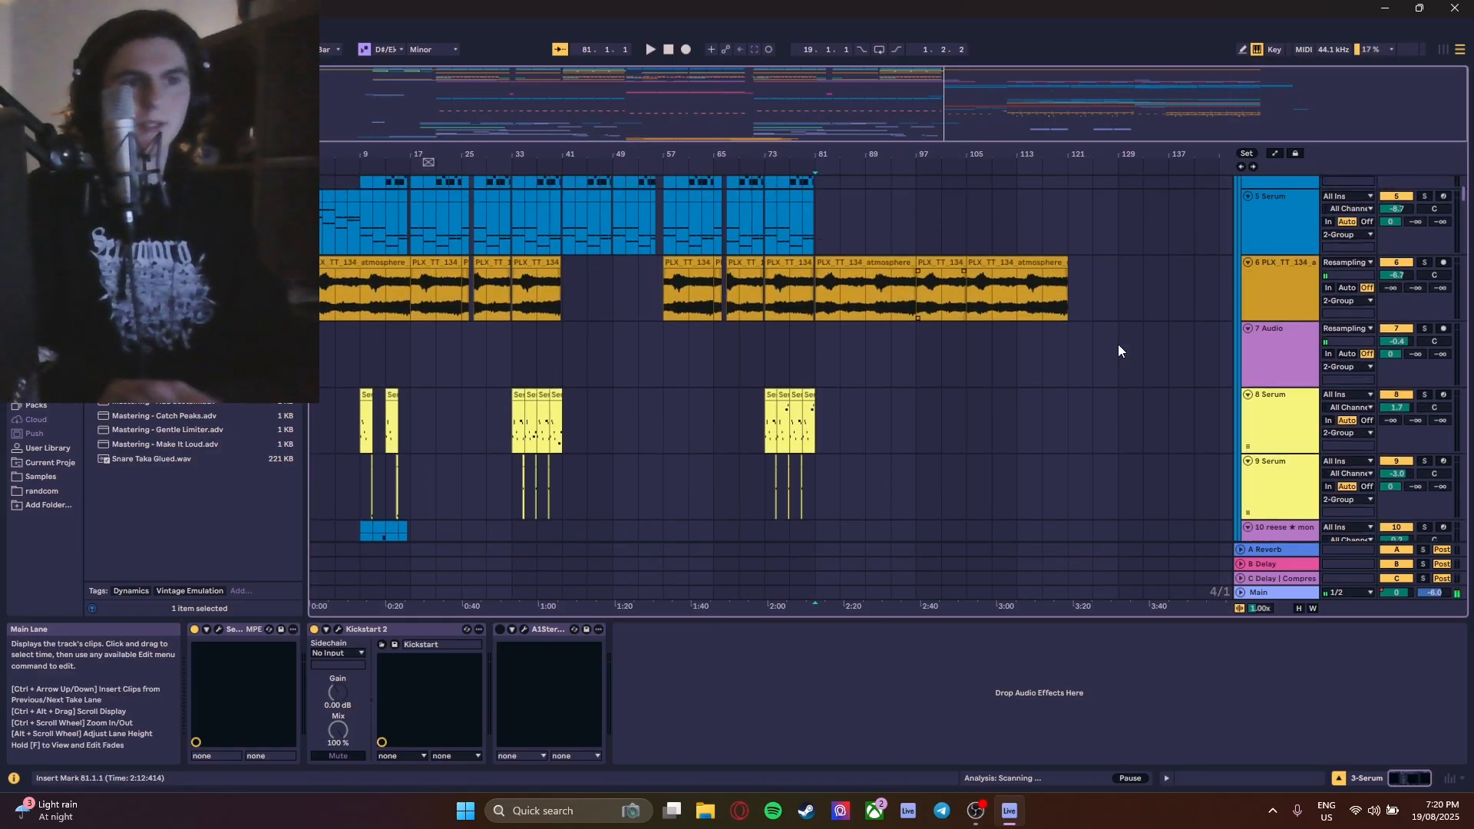
- Play the arrangement from bar 81 and review the atmosphere clips and the layers below them
{"action": "key", "text": "space"}
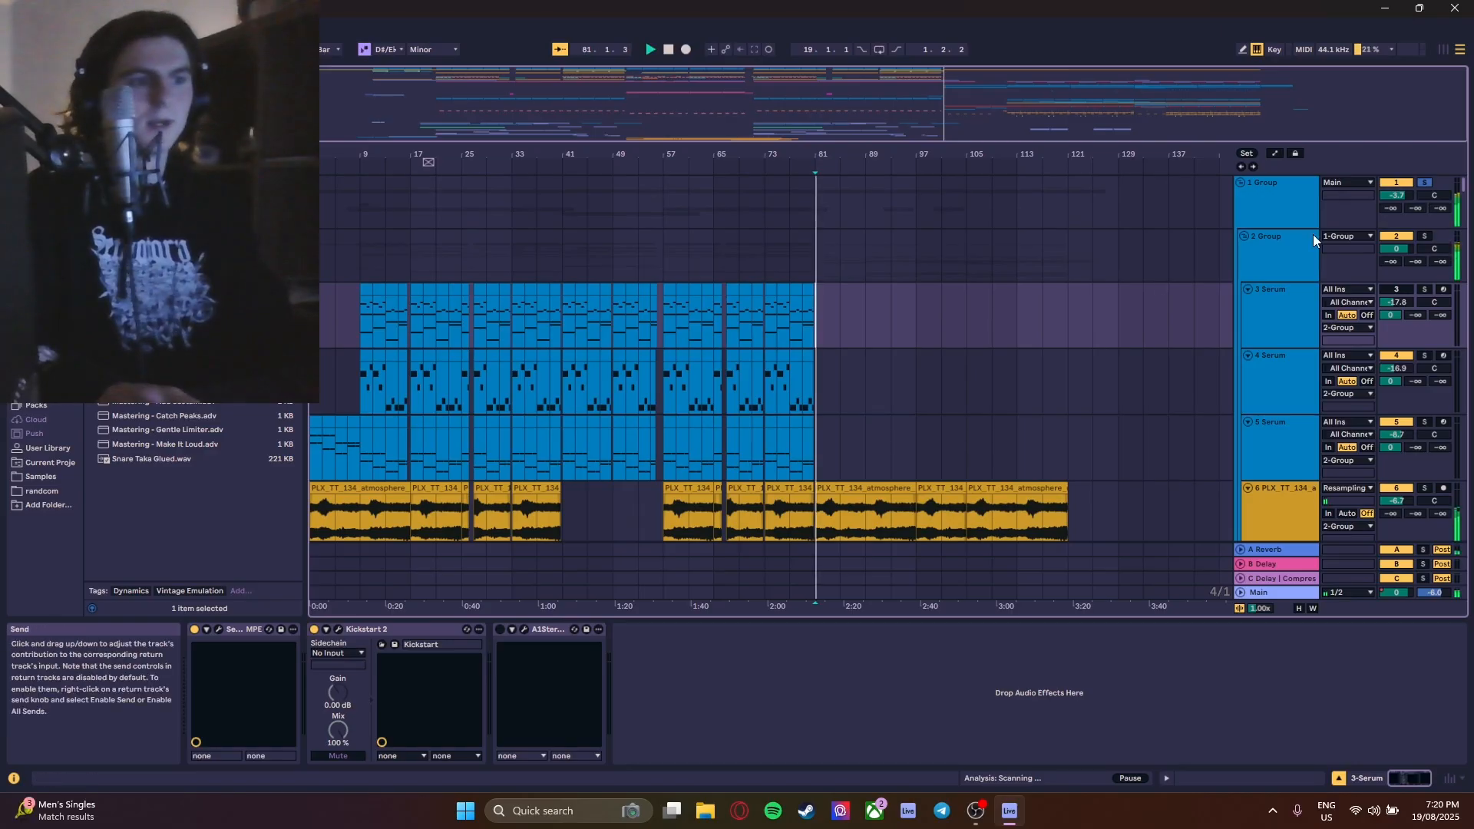
{"action": "scroll", "coordinate": [858, 381], "scroll_direction": "up", "scroll_amount": 5}
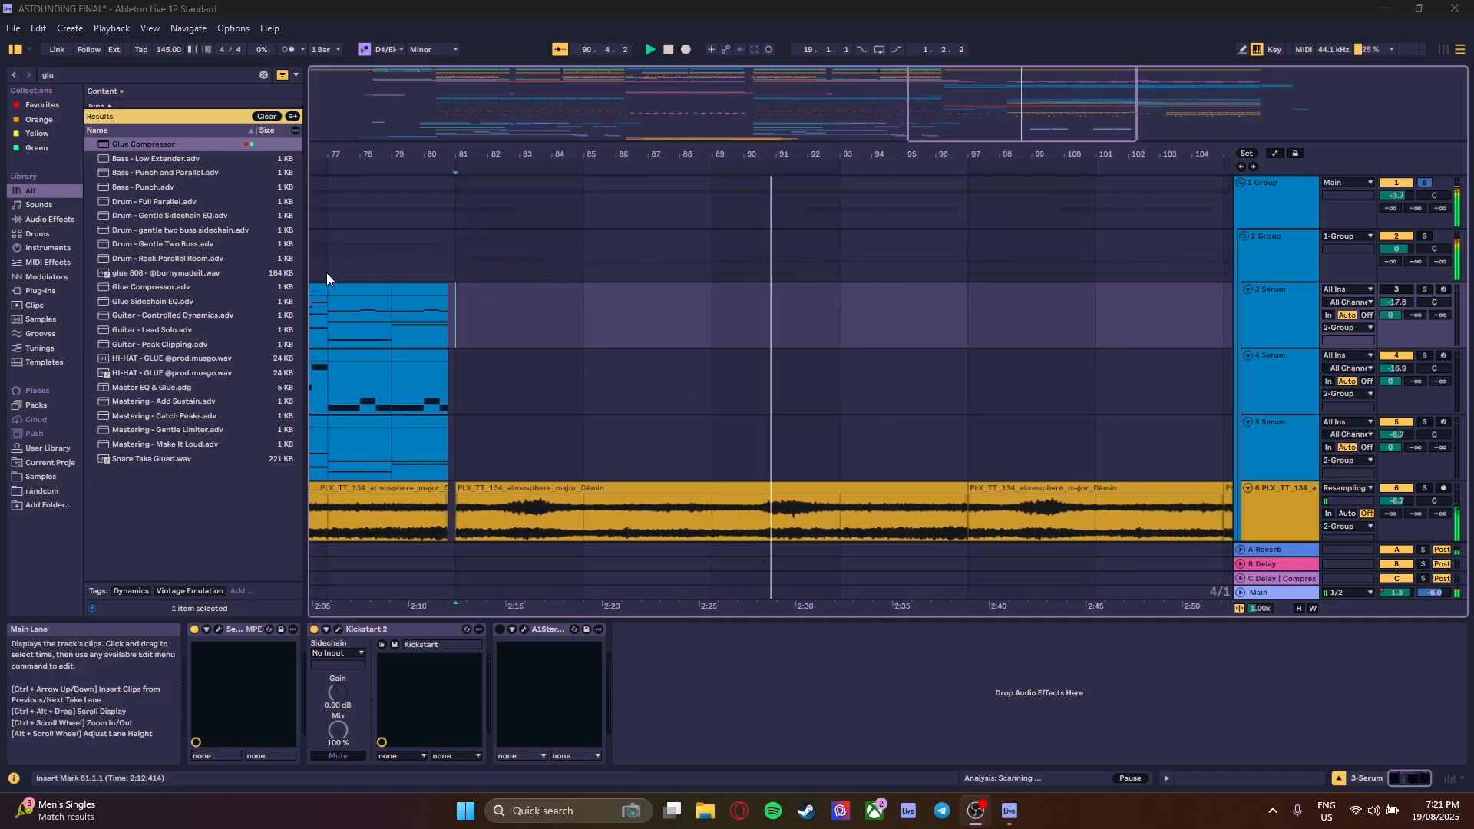
{"action": "scroll", "coordinate": [845, 357], "scroll_direction": "down", "scroll_amount": 6}
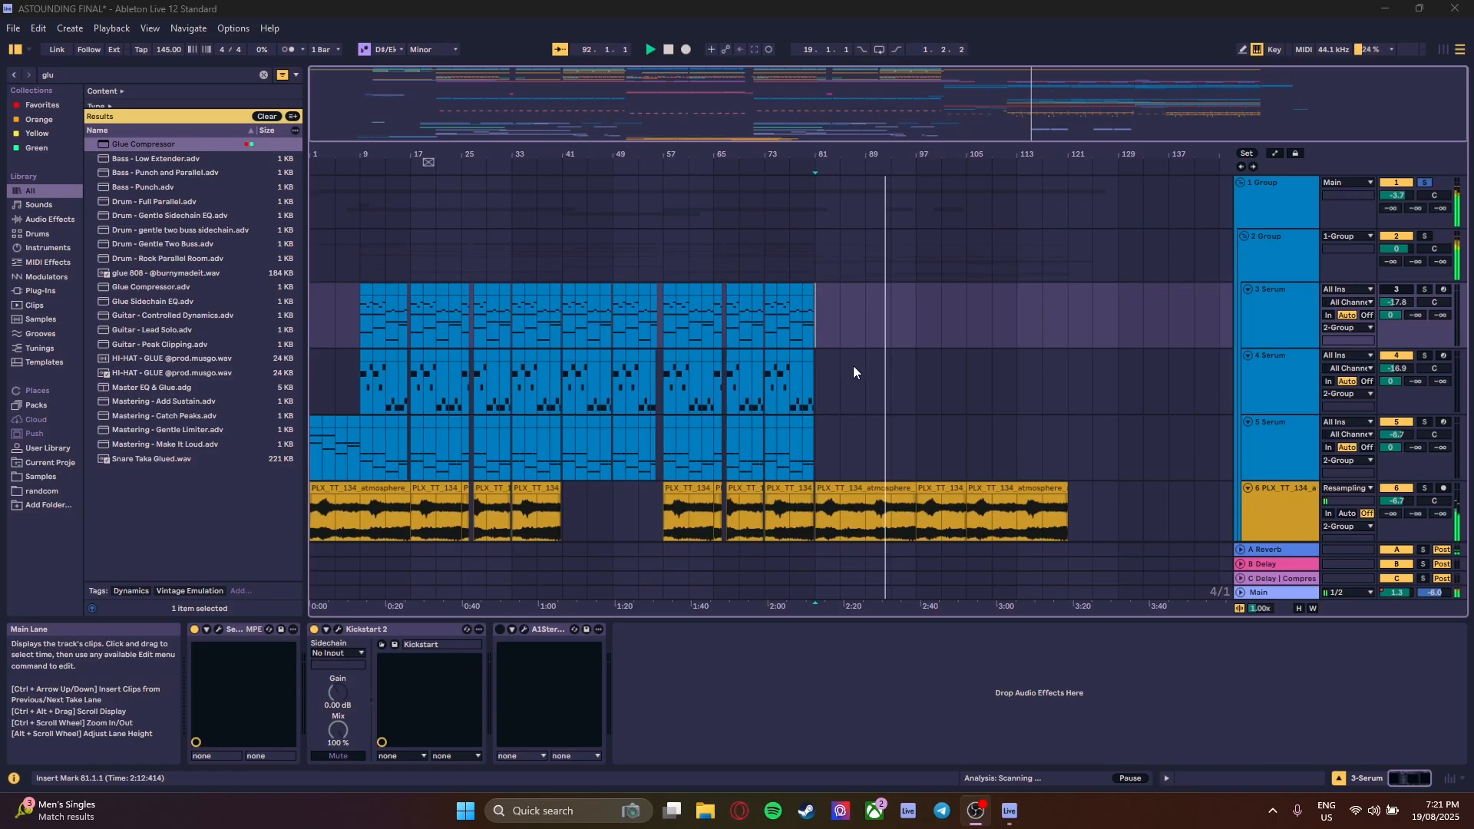
{"action": "scroll", "coordinate": [890, 362], "scroll_direction": "down", "scroll_amount": 3}
{"action": "scroll", "coordinate": [900, 368], "scroll_direction": "down", "scroll_amount": 15}
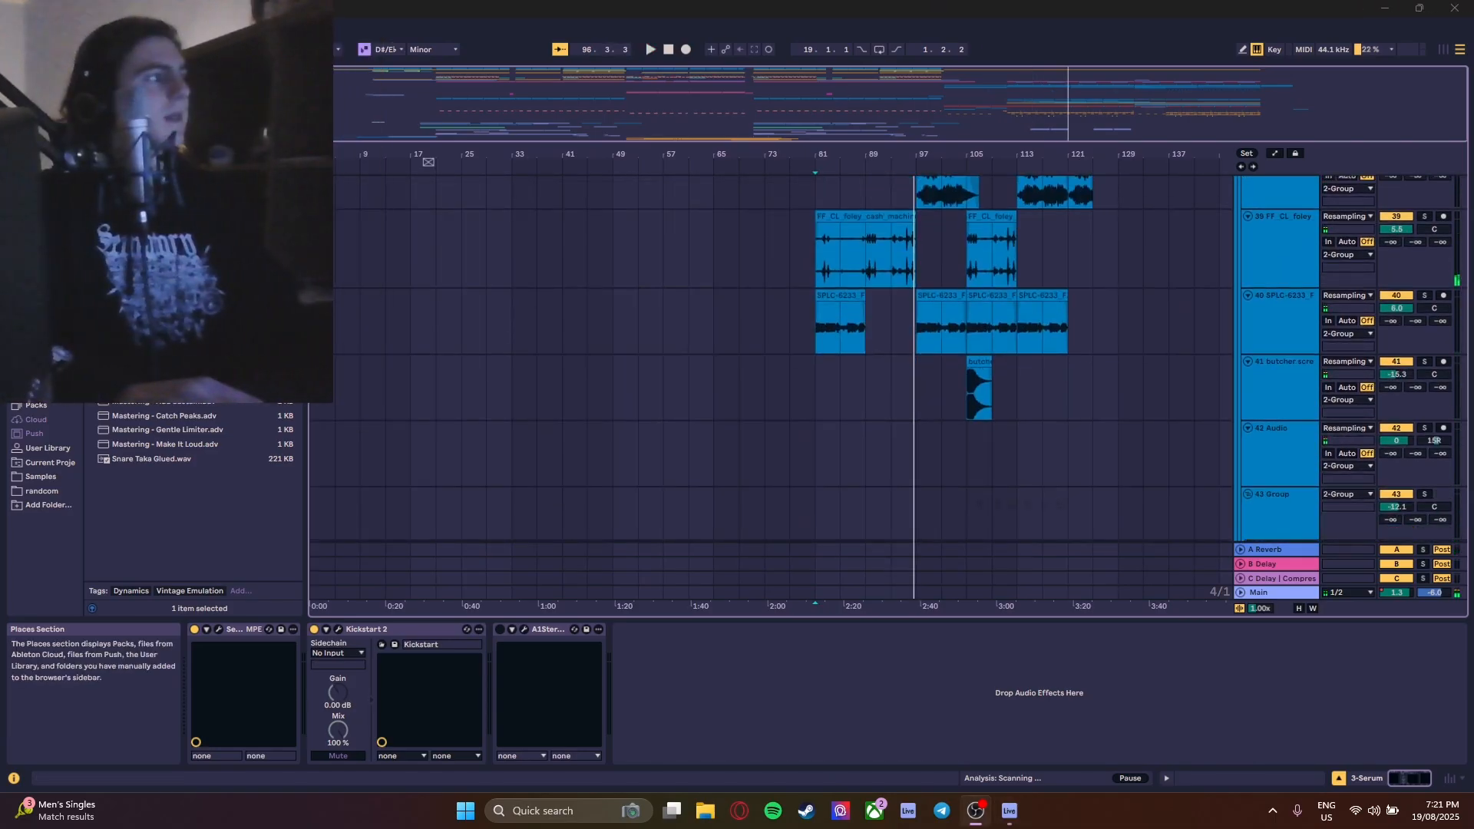
- Play from bar 105 on the 42 Audio track, reviewing the butcher scream clip and the bodies scream tracks
{"action": "scroll", "coordinate": [1022, 377], "scroll_direction": "down", "scroll_amount": 6}
{"action": "scroll", "coordinate": [1023, 381], "scroll_direction": "up", "scroll_amount": 5}
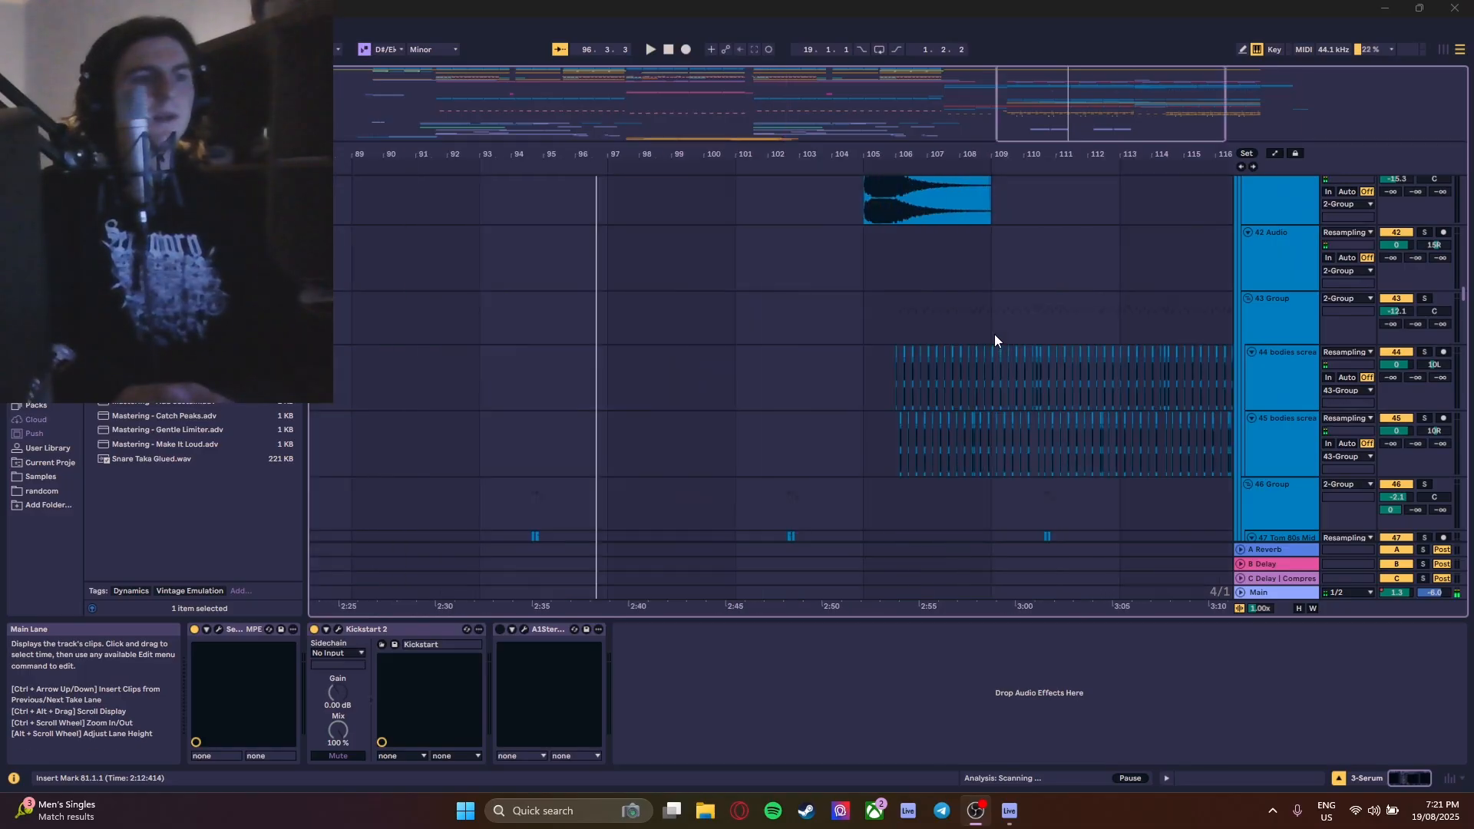
{"action": "left_click", "coordinate": [867, 300]}
{"action": "scroll", "coordinate": [969, 321], "scroll_direction": "up", "scroll_amount": 2}
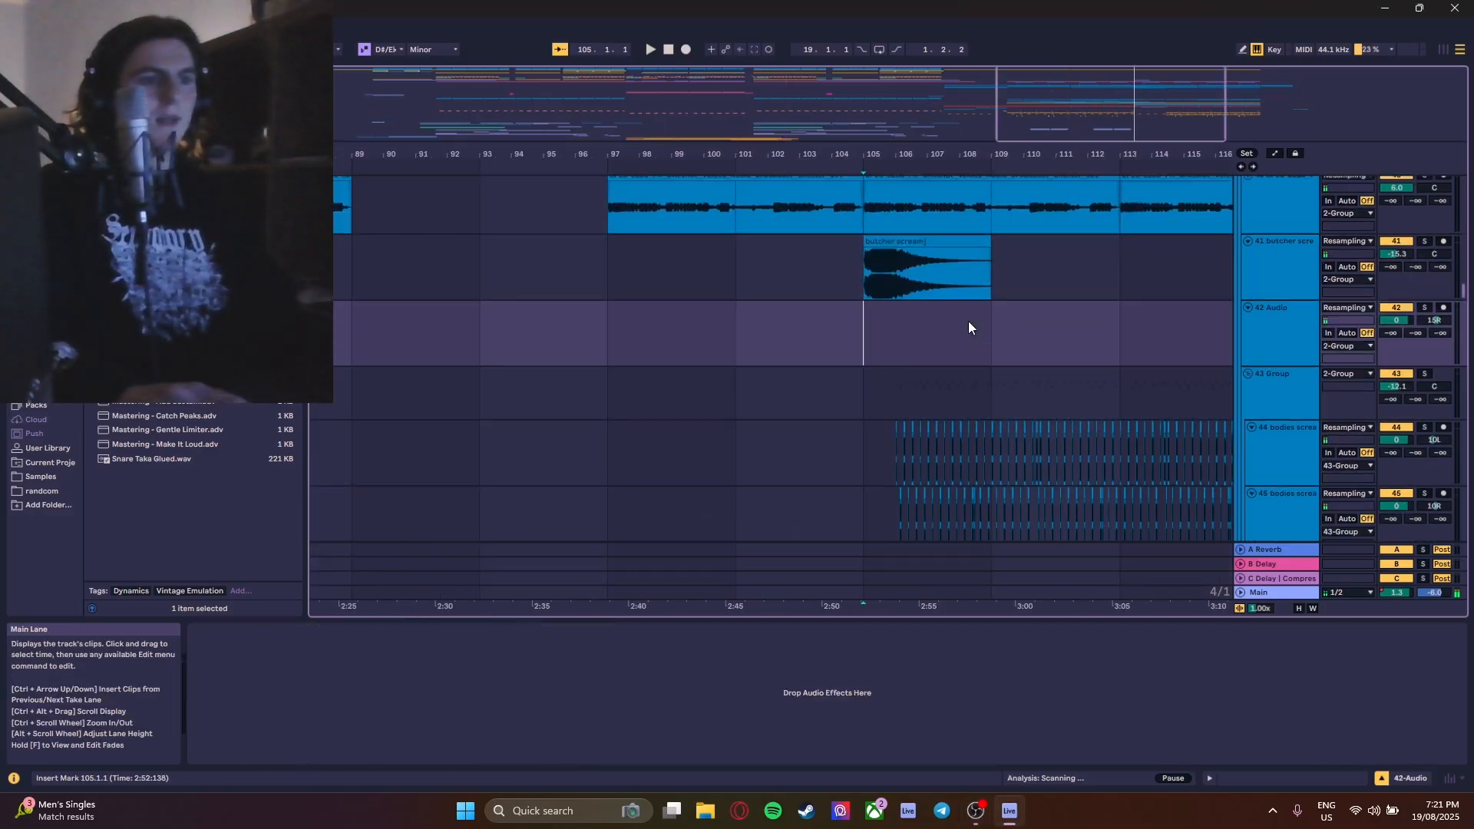
{"action": "key", "text": "space"}
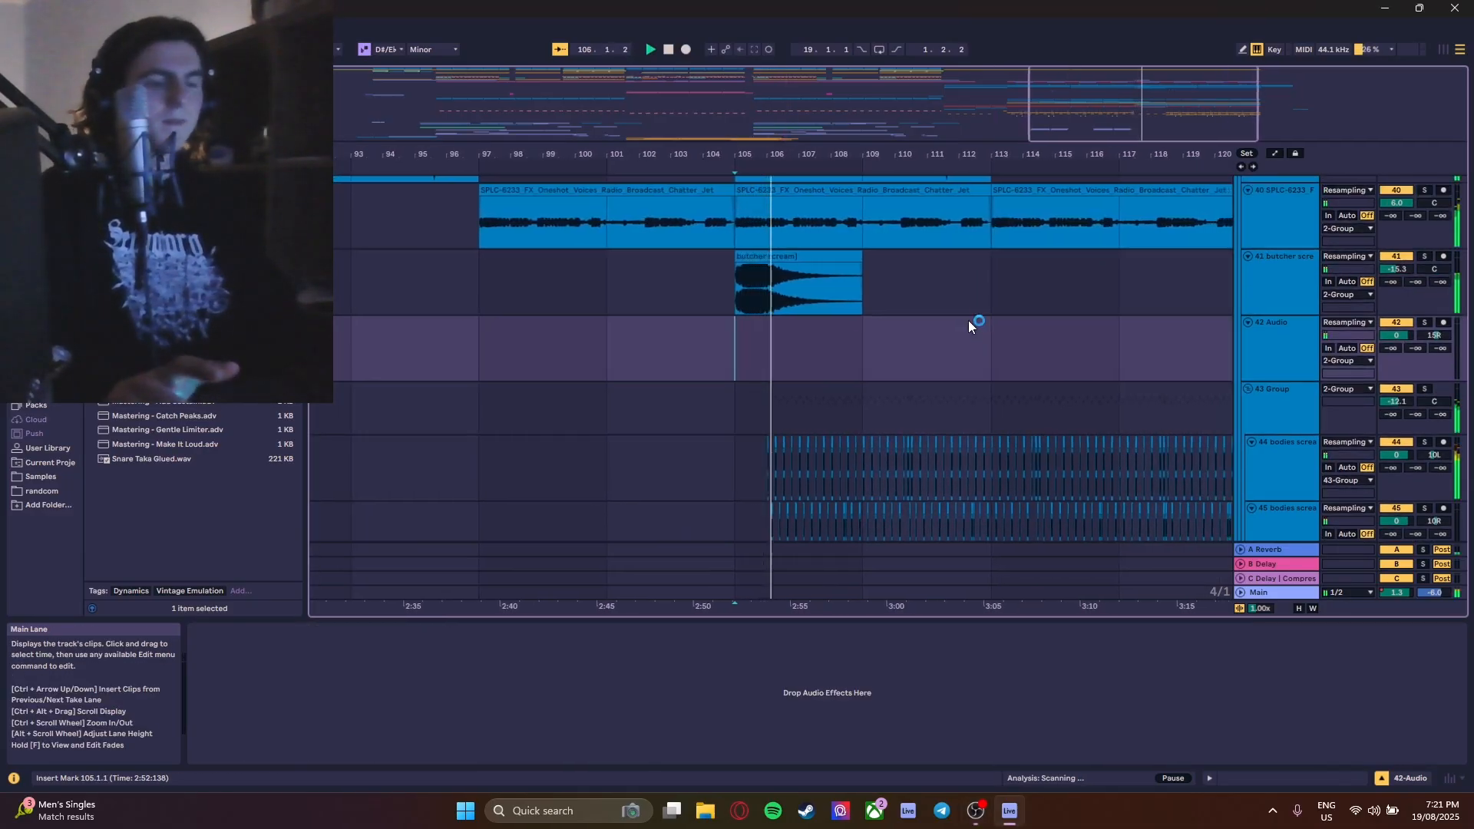
{"action": "scroll", "coordinate": [1082, 381], "scroll_direction": "down", "scroll_amount": 1}
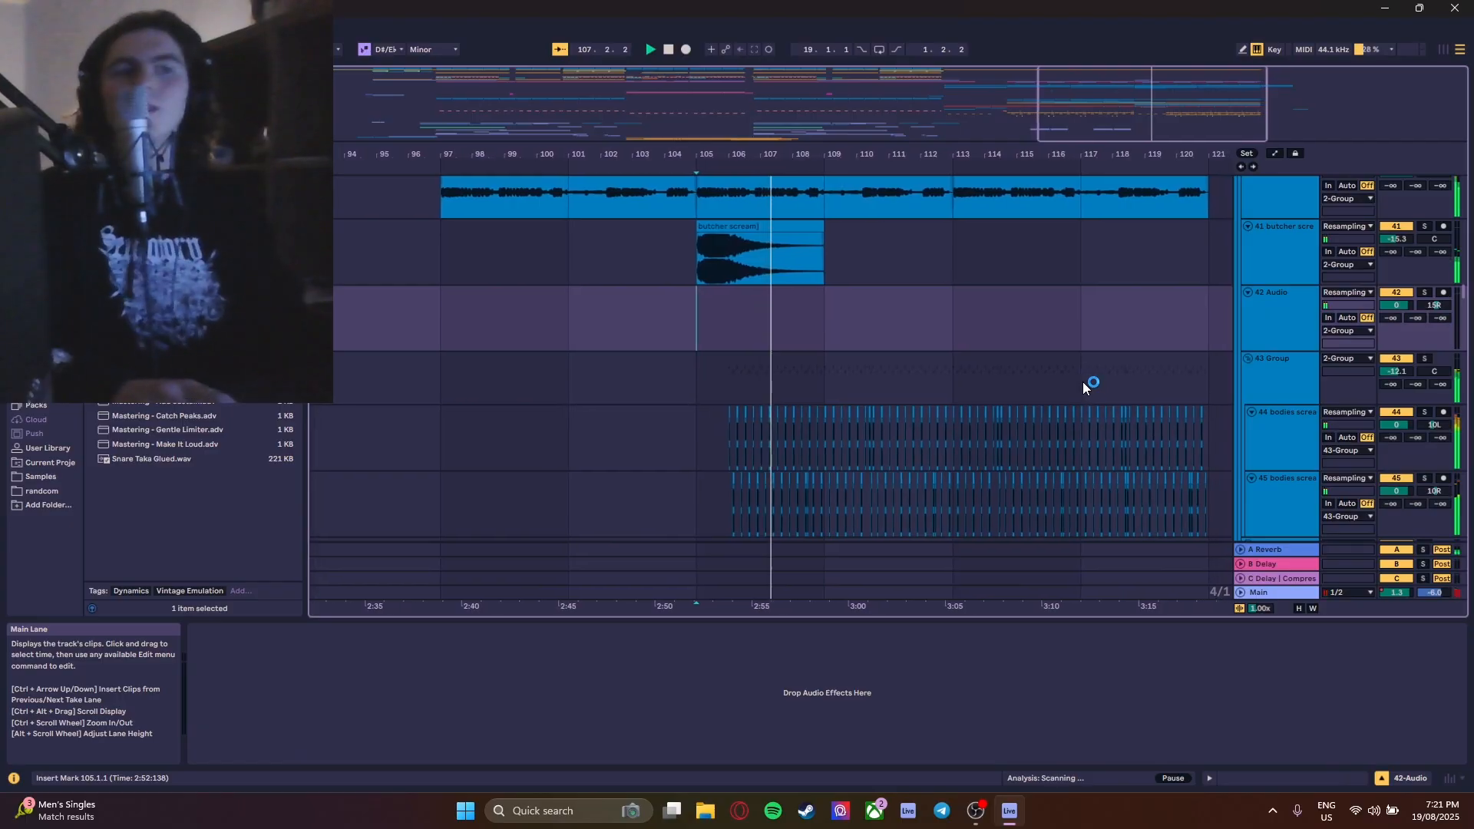
- Review the layers around bar 105, from the Television Crowd and ambience tracks up to Brutal Crash, then down to the 71 Group Serum tracks
{"action": "scroll", "coordinate": [1040, 369], "scroll_direction": "up", "scroll_amount": 10}
{"action": "scroll", "coordinate": [1063, 388], "scroll_direction": "up", "scroll_amount": 10}
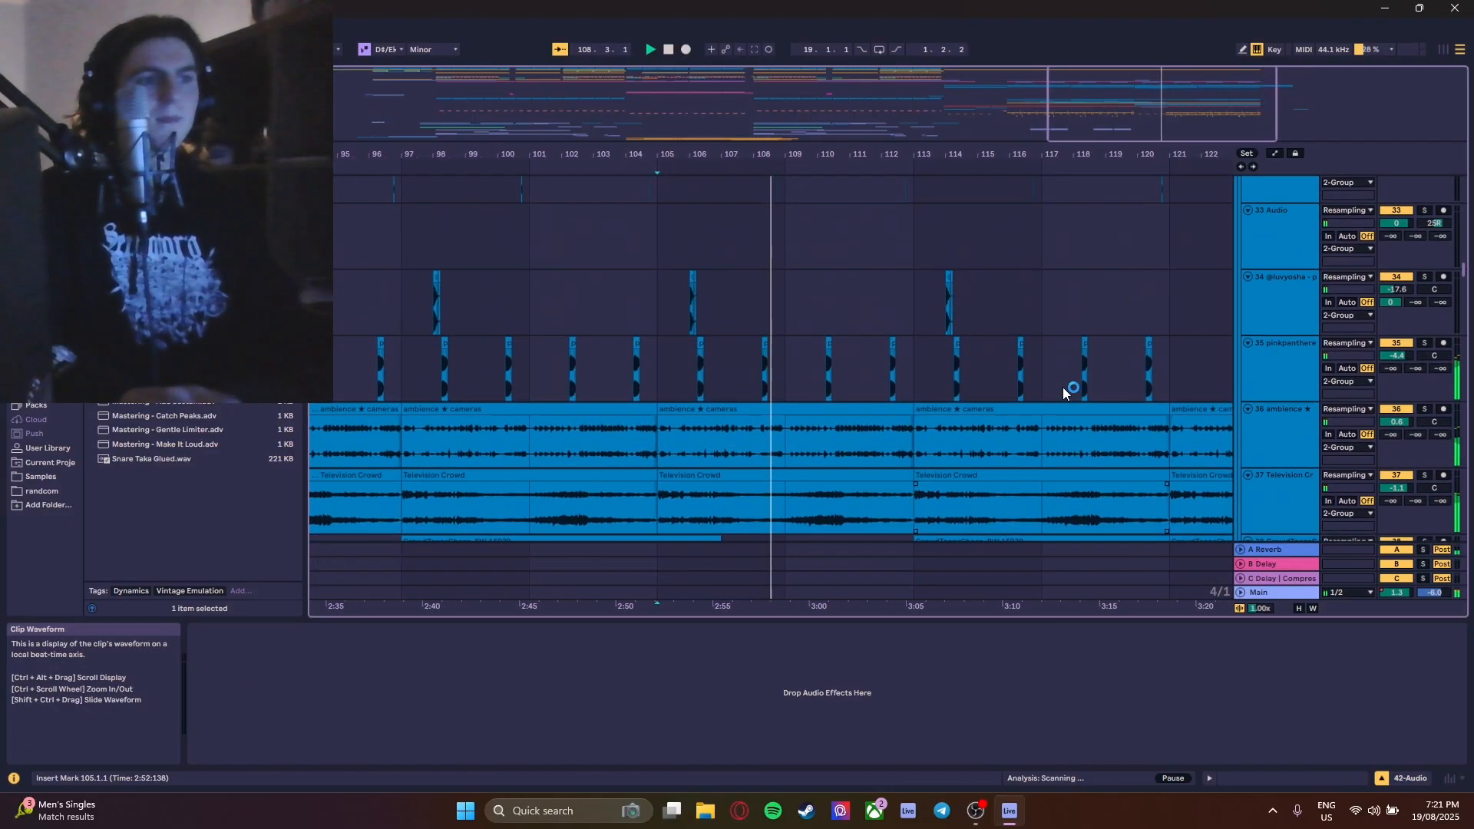
{"action": "scroll", "coordinate": [1114, 380], "scroll_direction": "up", "scroll_amount": 10}
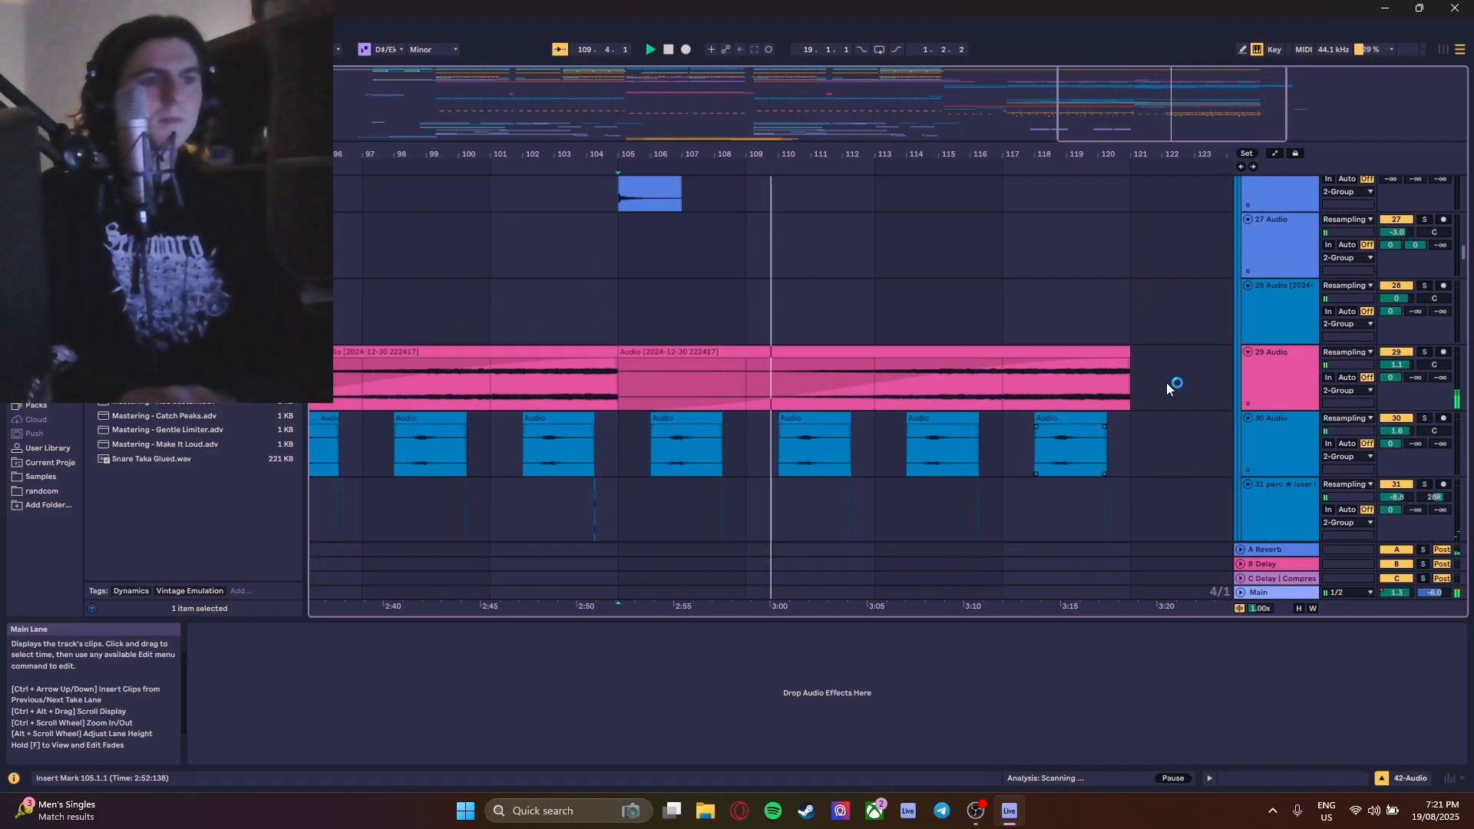
{"action": "scroll", "coordinate": [1264, 399], "scroll_direction": "up", "scroll_amount": 2}
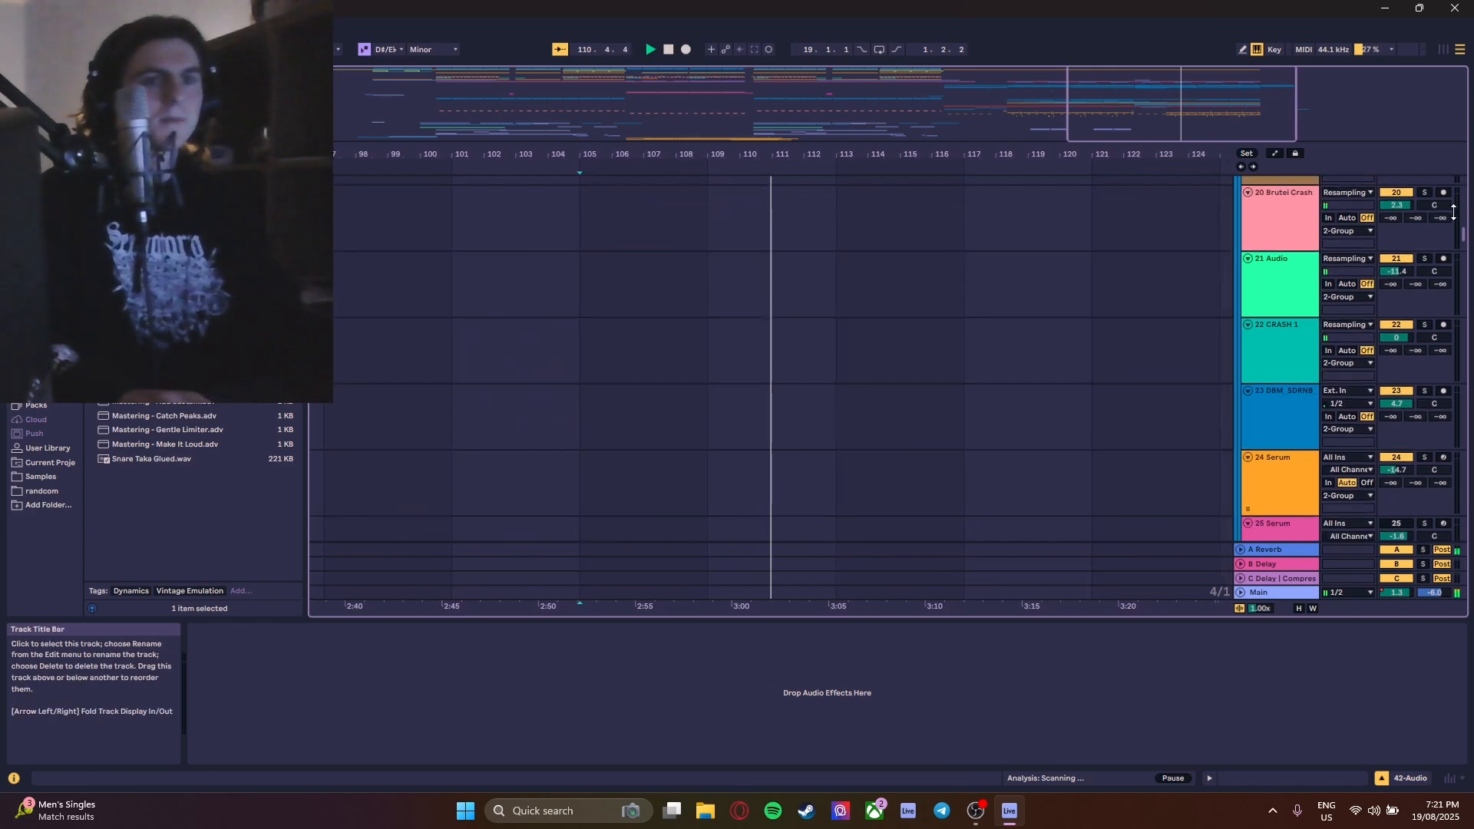
{"action": "left_click_drag", "start_coordinate": [1464, 234], "coordinate": [1462, 374]}
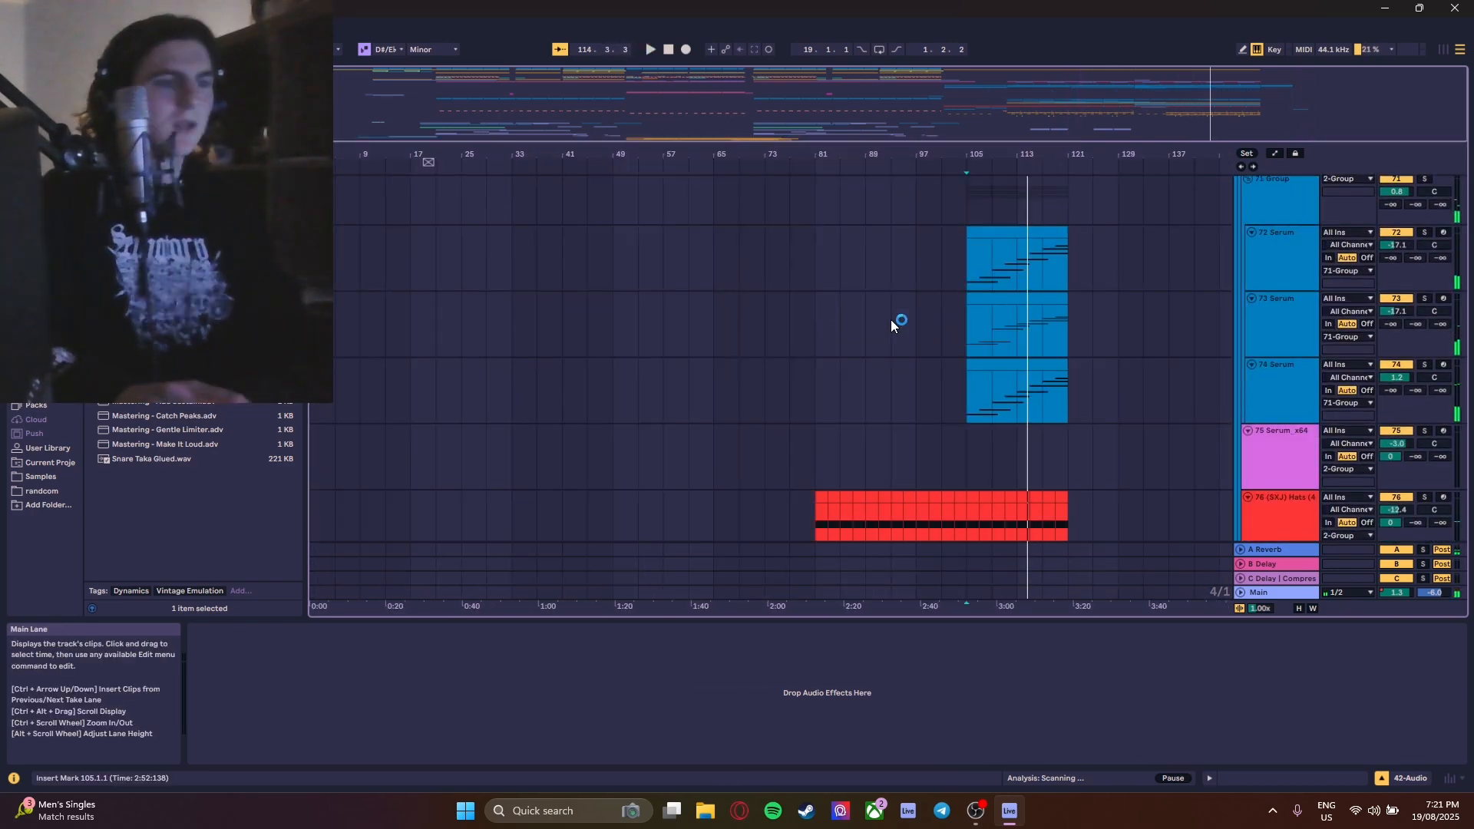
- Examine the 70 Serum clips from bar 89 and the three Serum clips in the 71 Group from bar 105
{"action": "scroll", "coordinate": [895, 325], "scroll_direction": "up", "scroll_amount": 1}
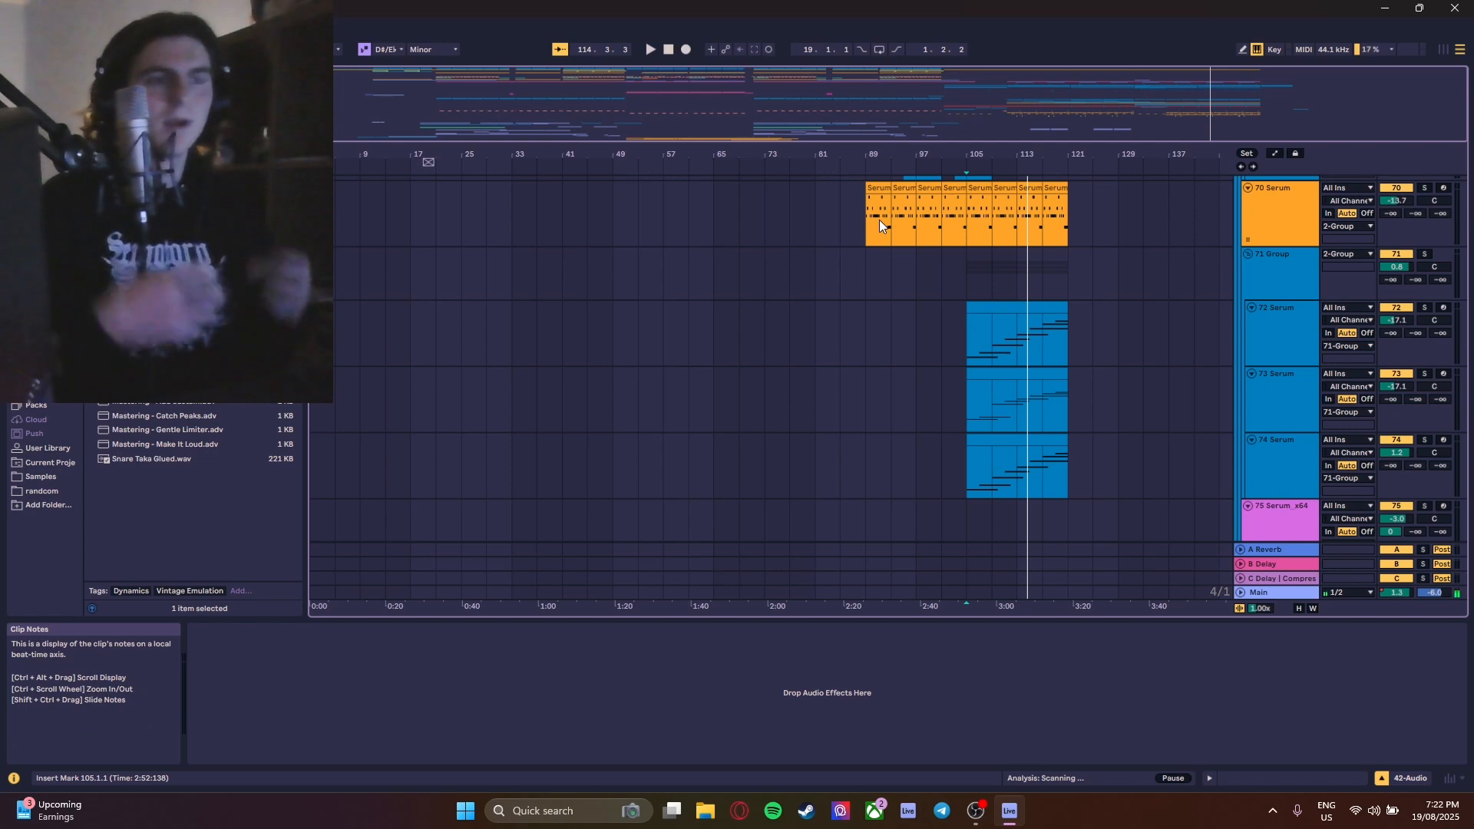
{"action": "scroll", "coordinate": [900, 273], "scroll_direction": "up", "scroll_amount": 1}
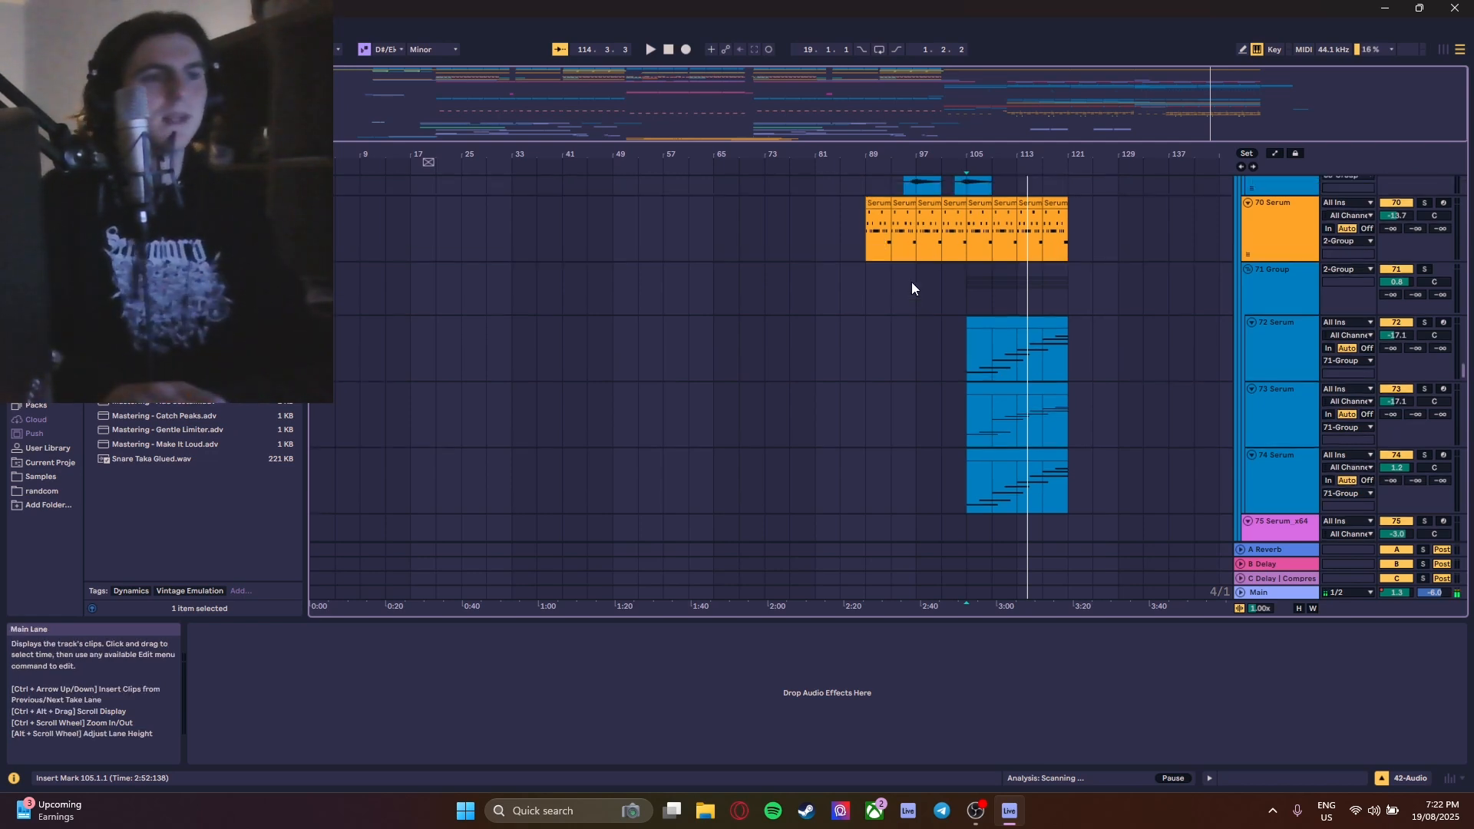
{"action": "scroll", "coordinate": [911, 283], "scroll_direction": "up", "scroll_amount": 6}
{"action": "scroll", "coordinate": [976, 323], "scroll_direction": "down", "scroll_amount": 6}
{"action": "scroll", "coordinate": [1009, 353], "scroll_direction": "up", "scroll_amount": 1}
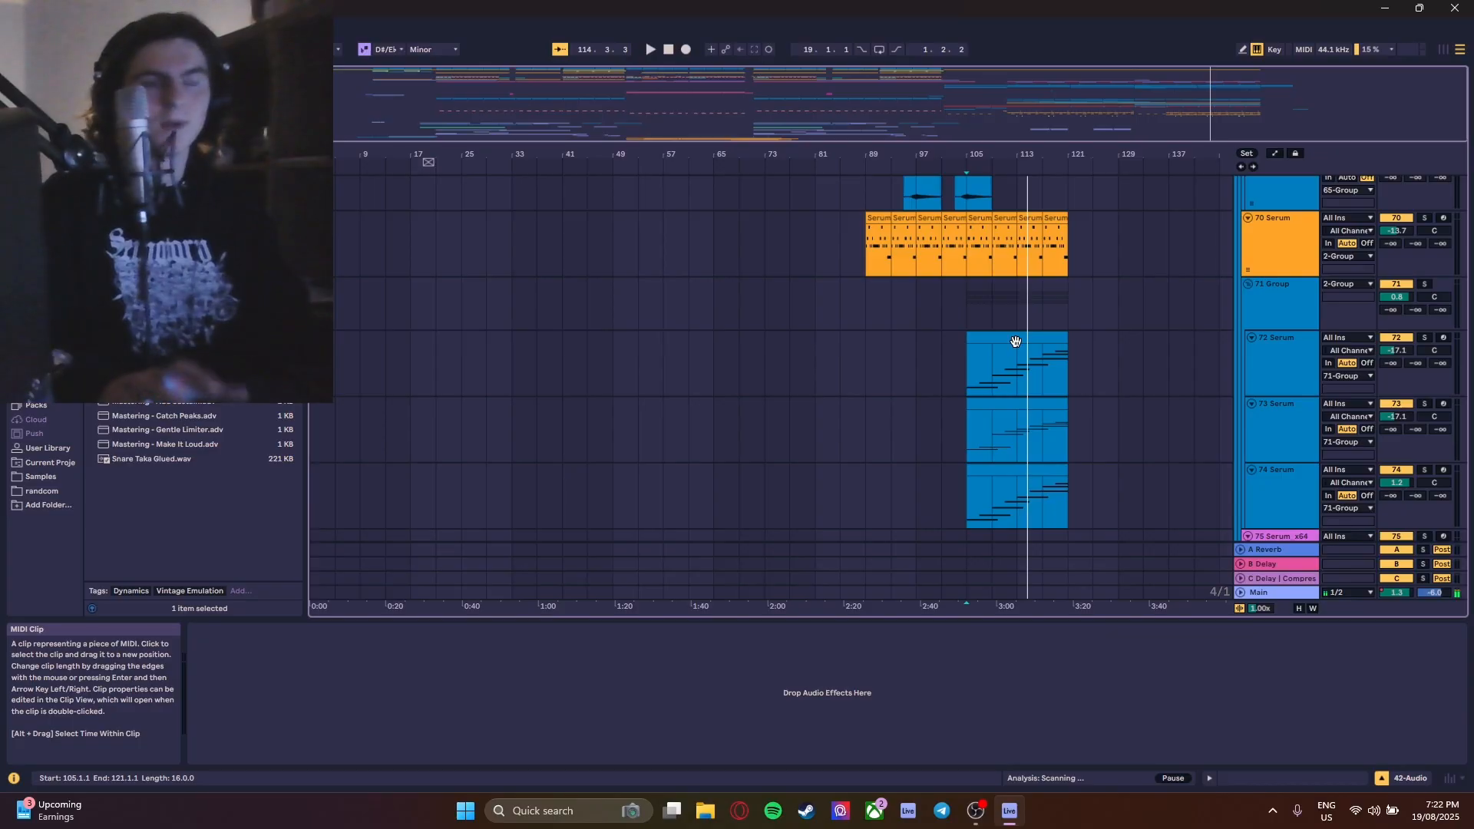
{"action": "scroll", "coordinate": [968, 330], "scroll_direction": "up", "scroll_amount": 4}
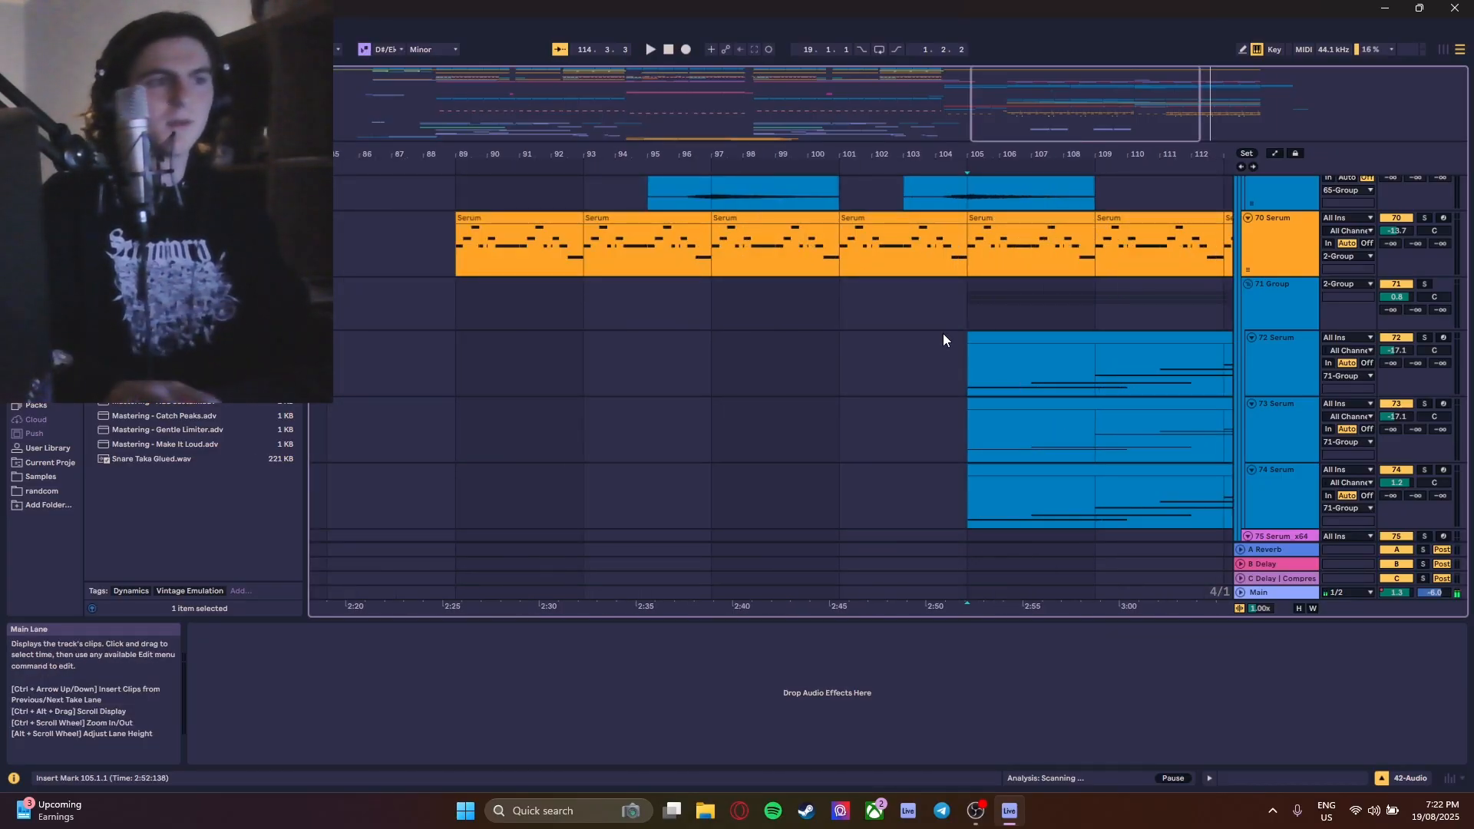
{"action": "scroll", "coordinate": [946, 341], "scroll_direction": "down", "scroll_amount": 4}
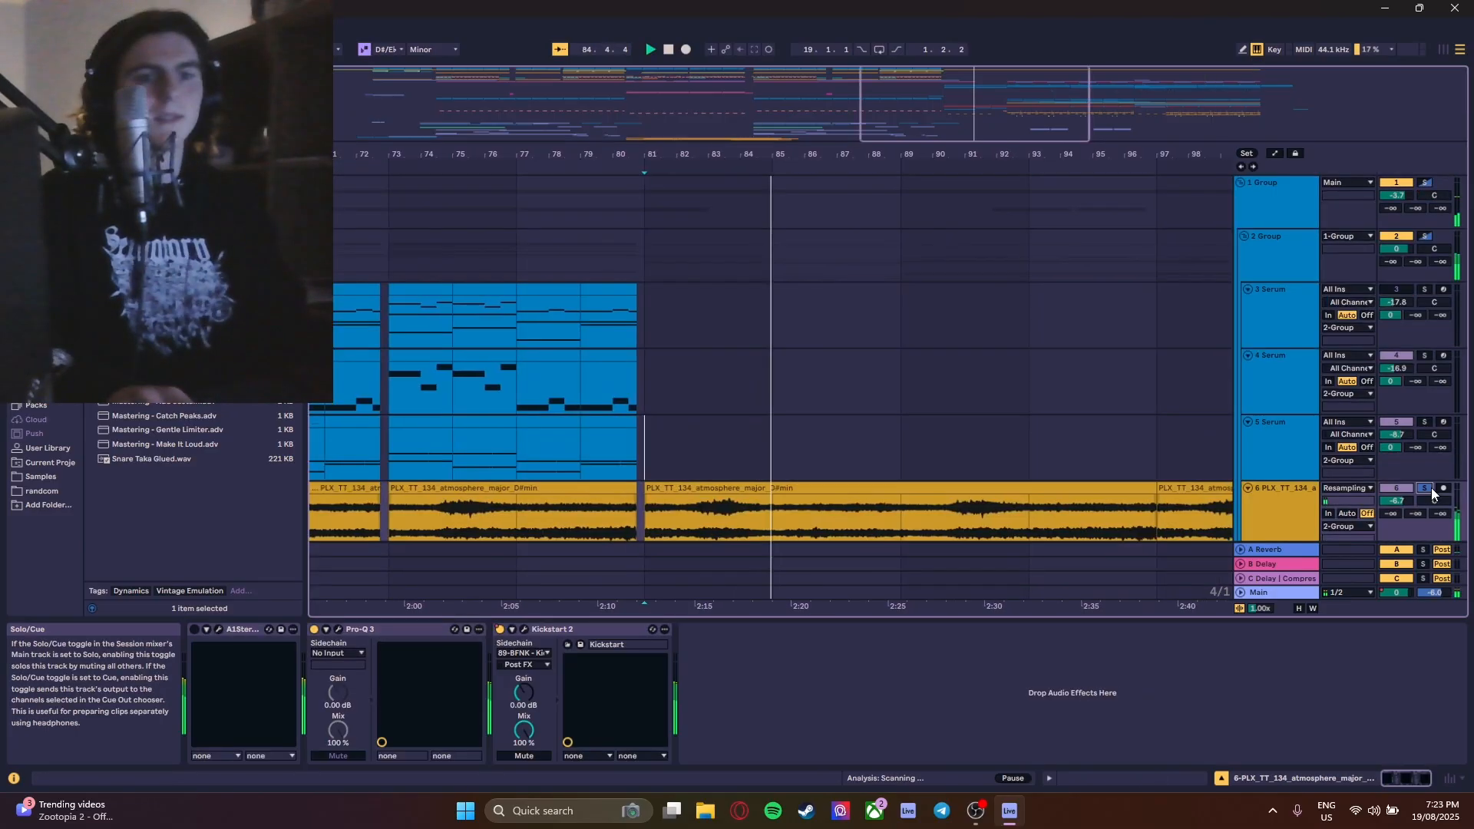
- Stop playback and unsolo the 6 PLX_TT_134 atmosphere track
{"action": "scroll", "coordinate": [1187, 423], "scroll_direction": "down", "scroll_amount": 5}
{"action": "key", "text": "space"}
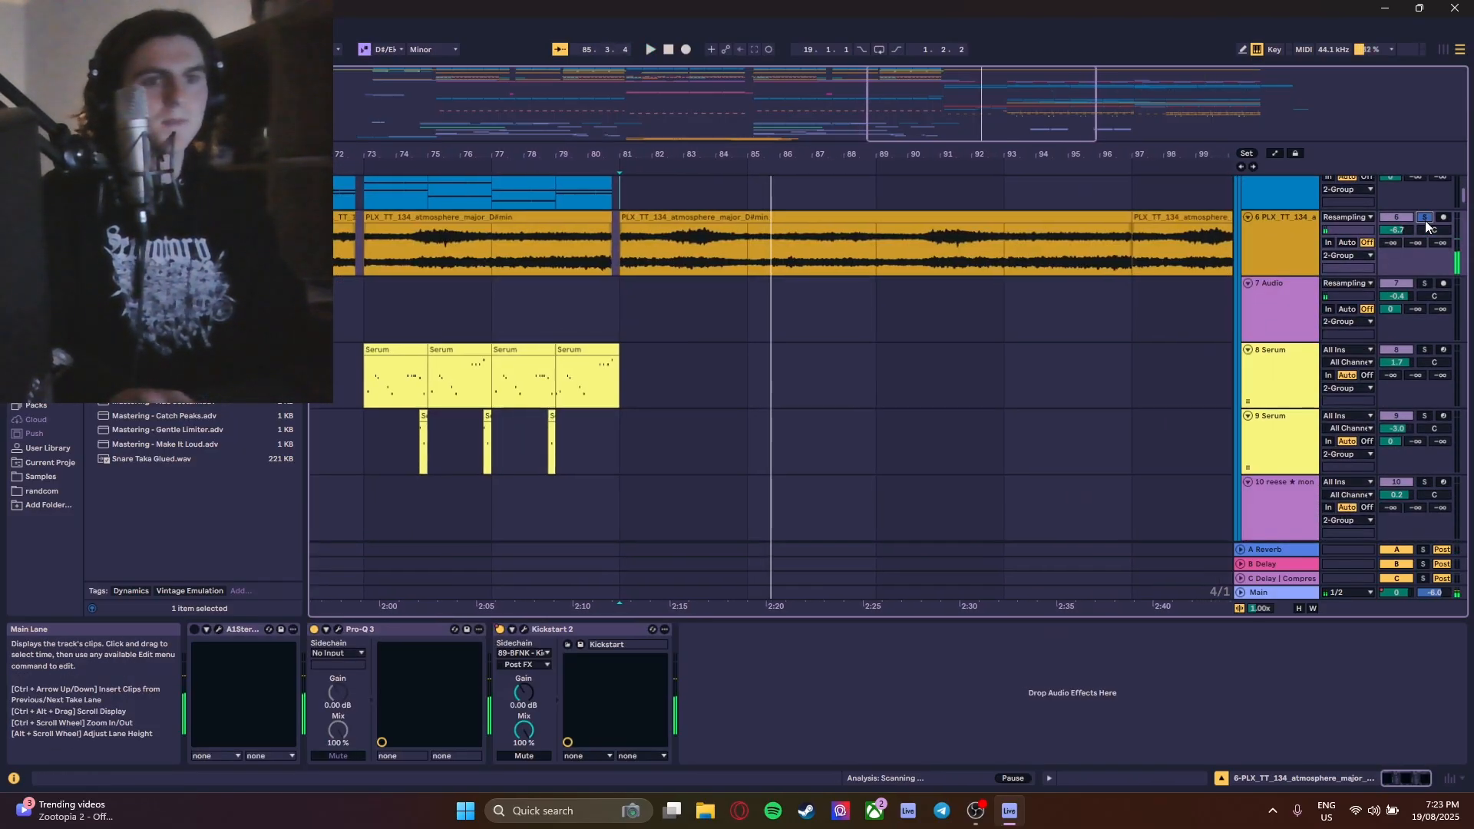
{"action": "left_click", "coordinate": [1425, 217]}
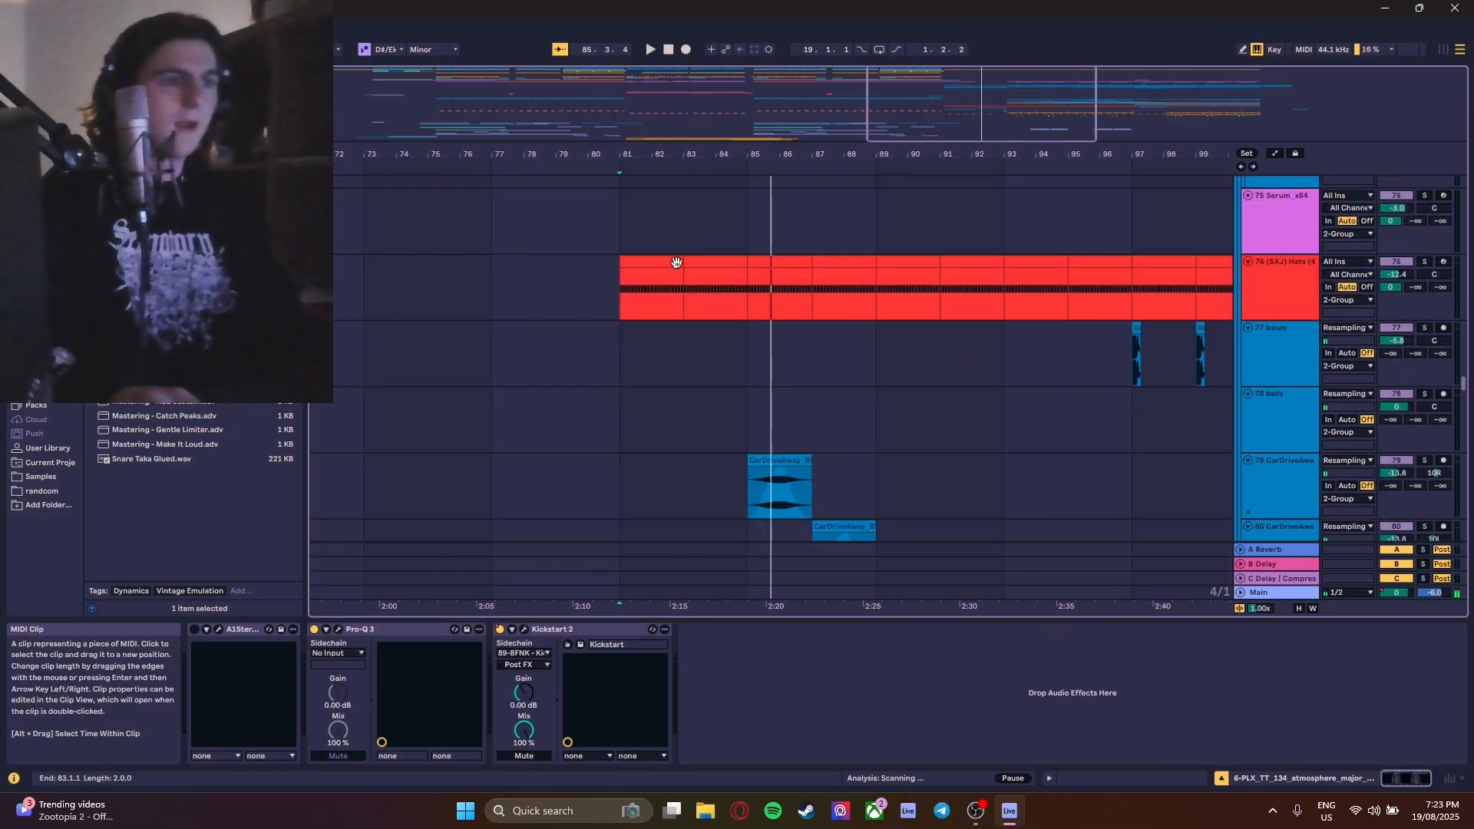
- Open the (SXJ) Hats clips from bar 81 to bar 89 in the note editor, then solo and play the track
{"action": "double_click", "coordinate": [651, 260]}
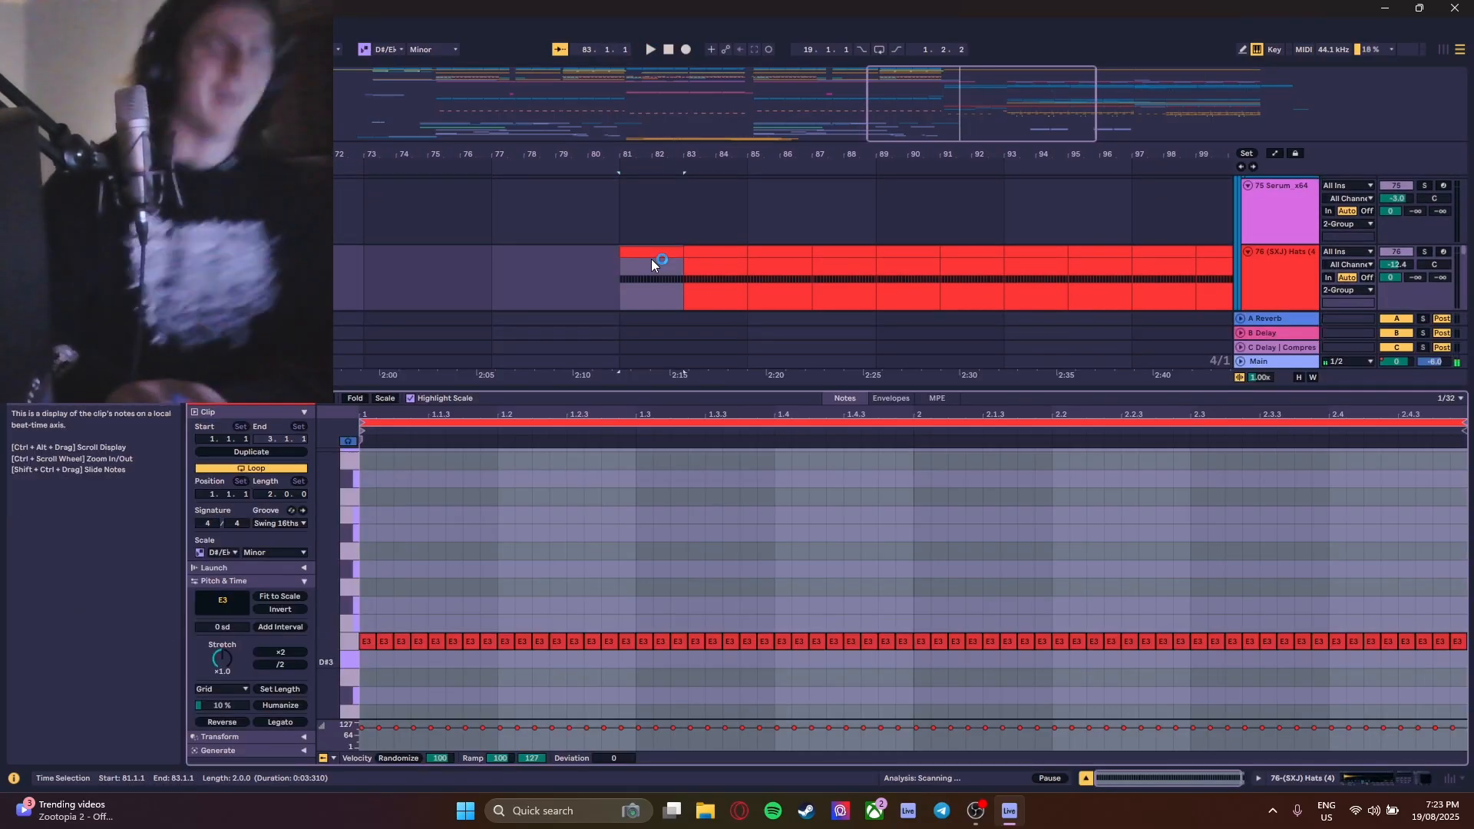
{"action": "left_click", "coordinate": [834, 246], "text": "shift"}
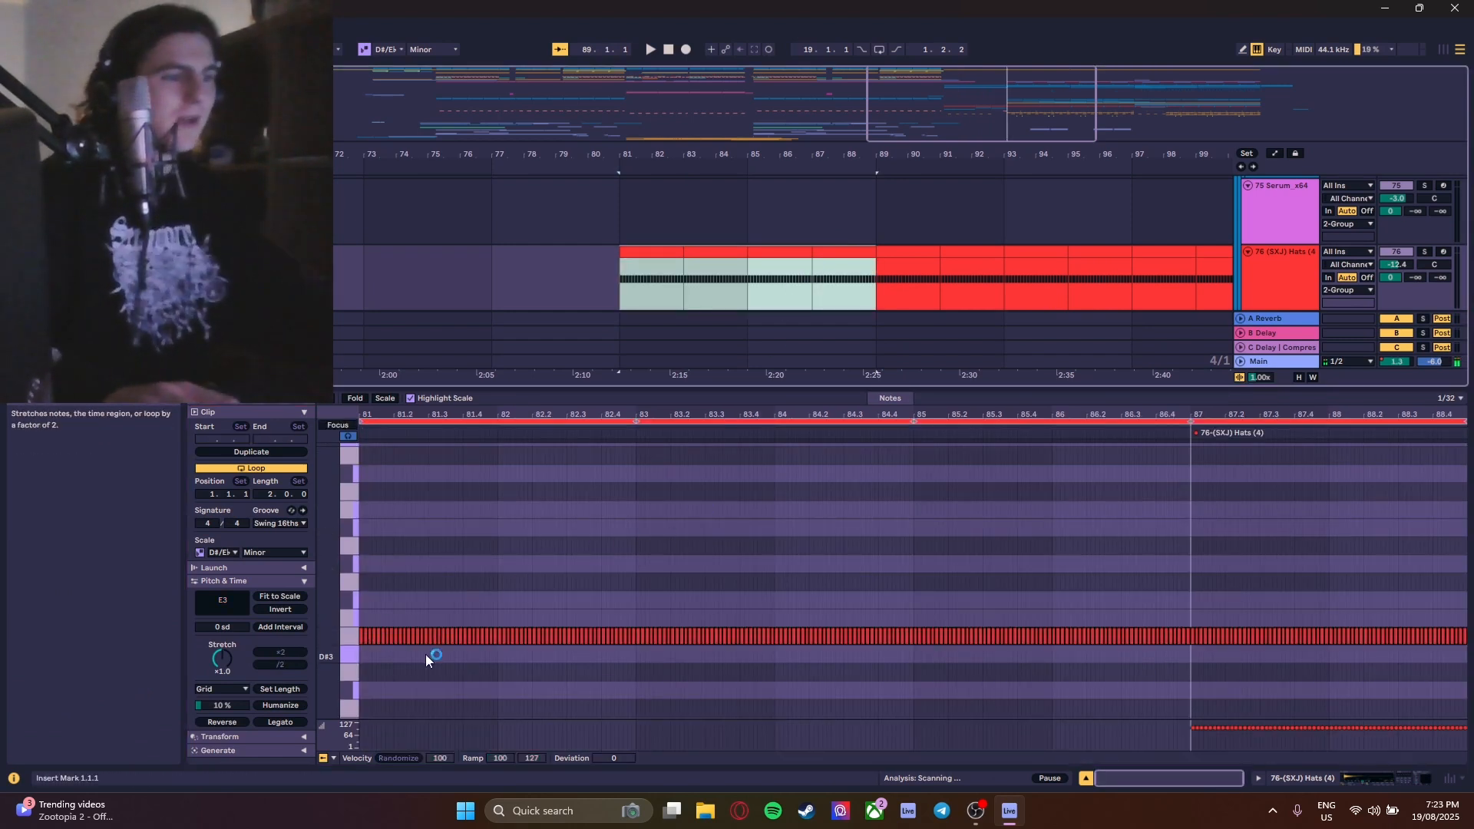
{"action": "left_click", "coordinate": [1423, 252]}
{"action": "key", "text": "space"}
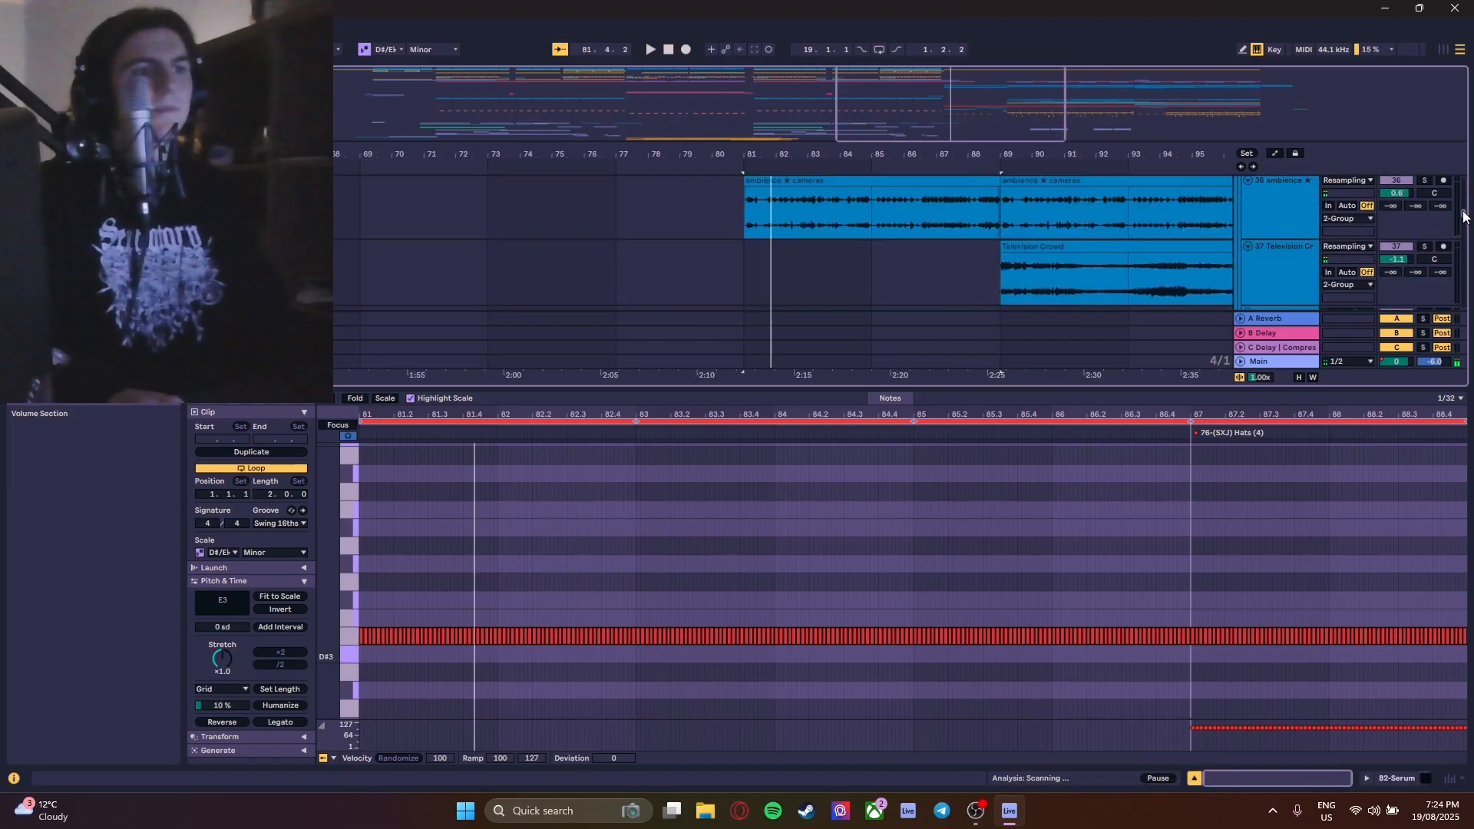
- Solo and play the 36 ambience cameras track from bar 81, then view its effect devices
{"action": "left_click", "coordinate": [1421, 181]}
{"action": "key", "text": "space"}
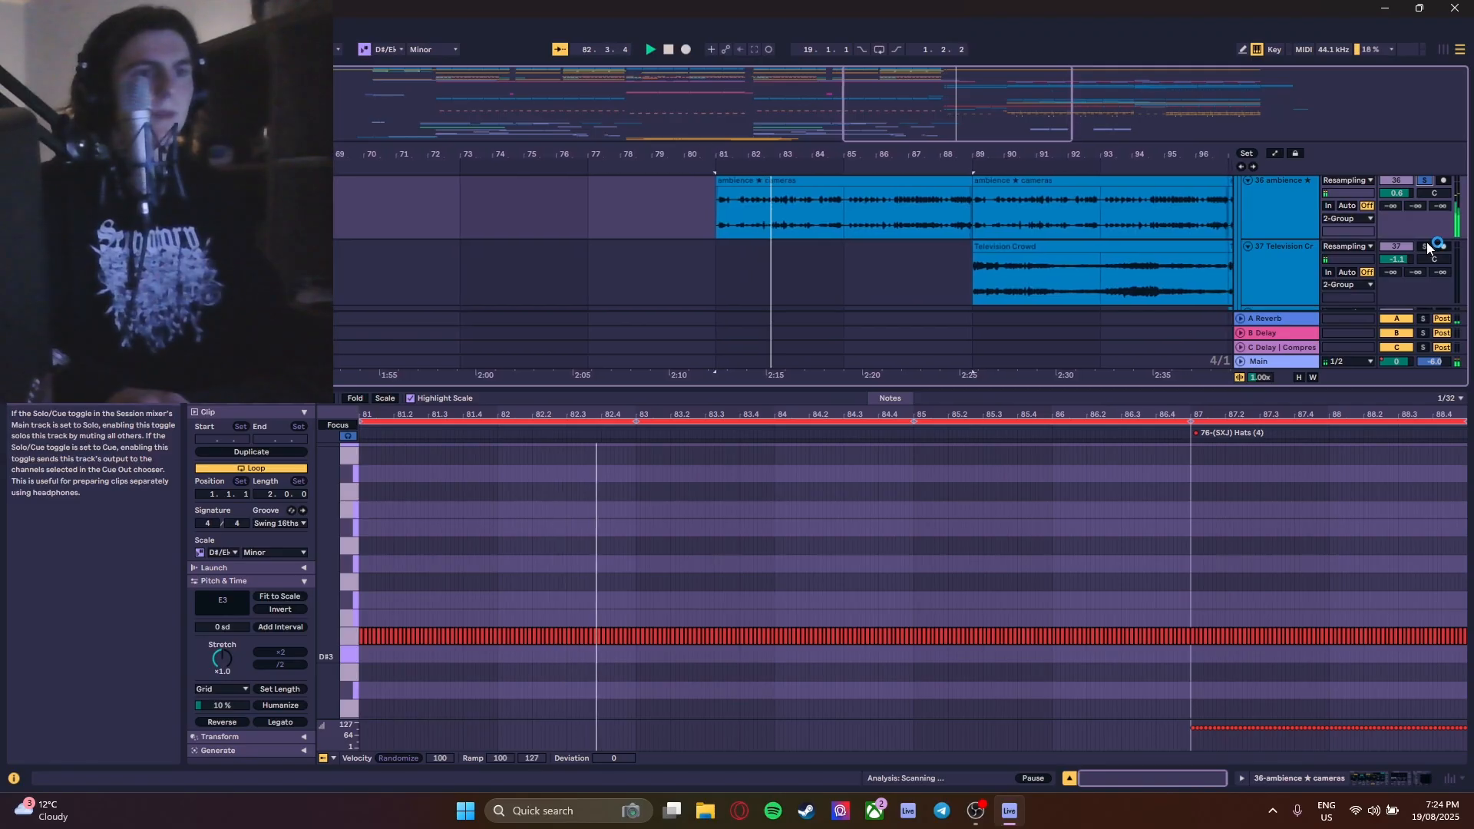
{"action": "scroll", "coordinate": [1087, 239], "scroll_direction": "up", "scroll_amount": 1}
{"action": "scroll", "coordinate": [1112, 250], "scroll_direction": "down", "scroll_amount": 4}
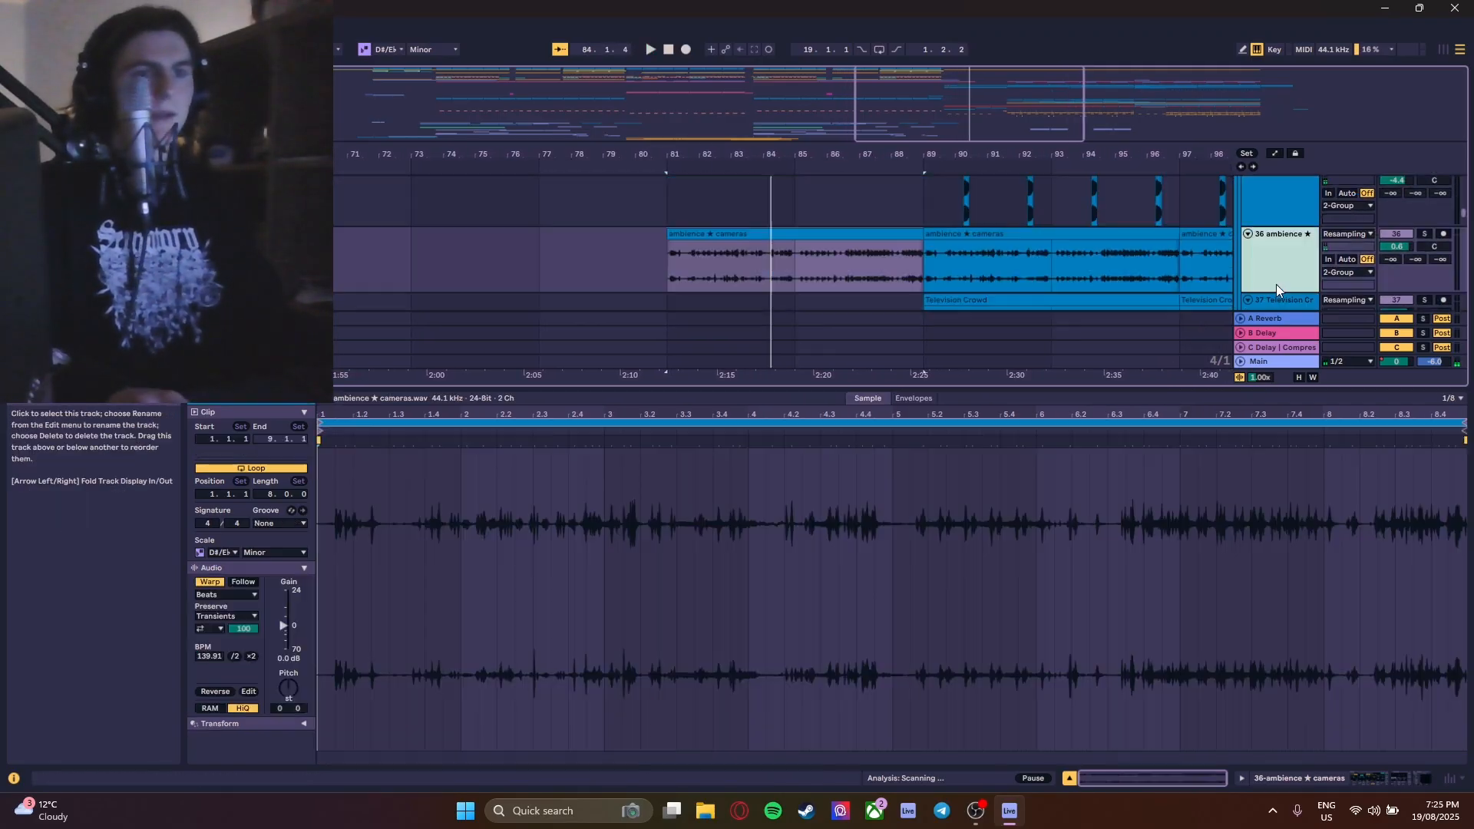
{"action": "double_click", "coordinate": [1276, 284]}
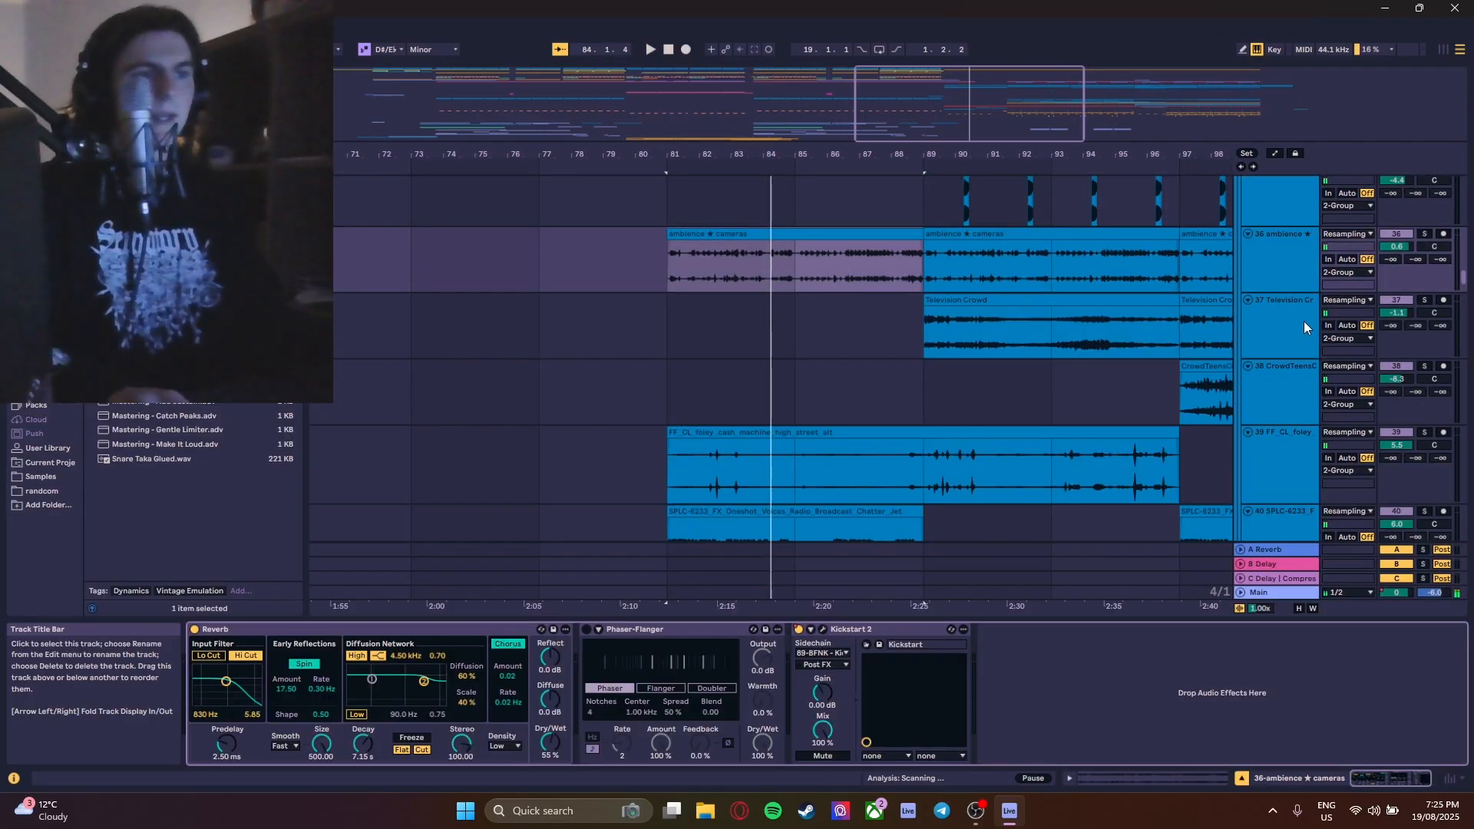
- Solo and play the 39 FF_CL foley track from bar 81, then add the 40 SPLC-6233 radio chatter track to the solo
{"action": "scroll", "coordinate": [1171, 333], "scroll_direction": "down", "scroll_amount": 3}
{"action": "left_click", "coordinate": [1424, 357]}
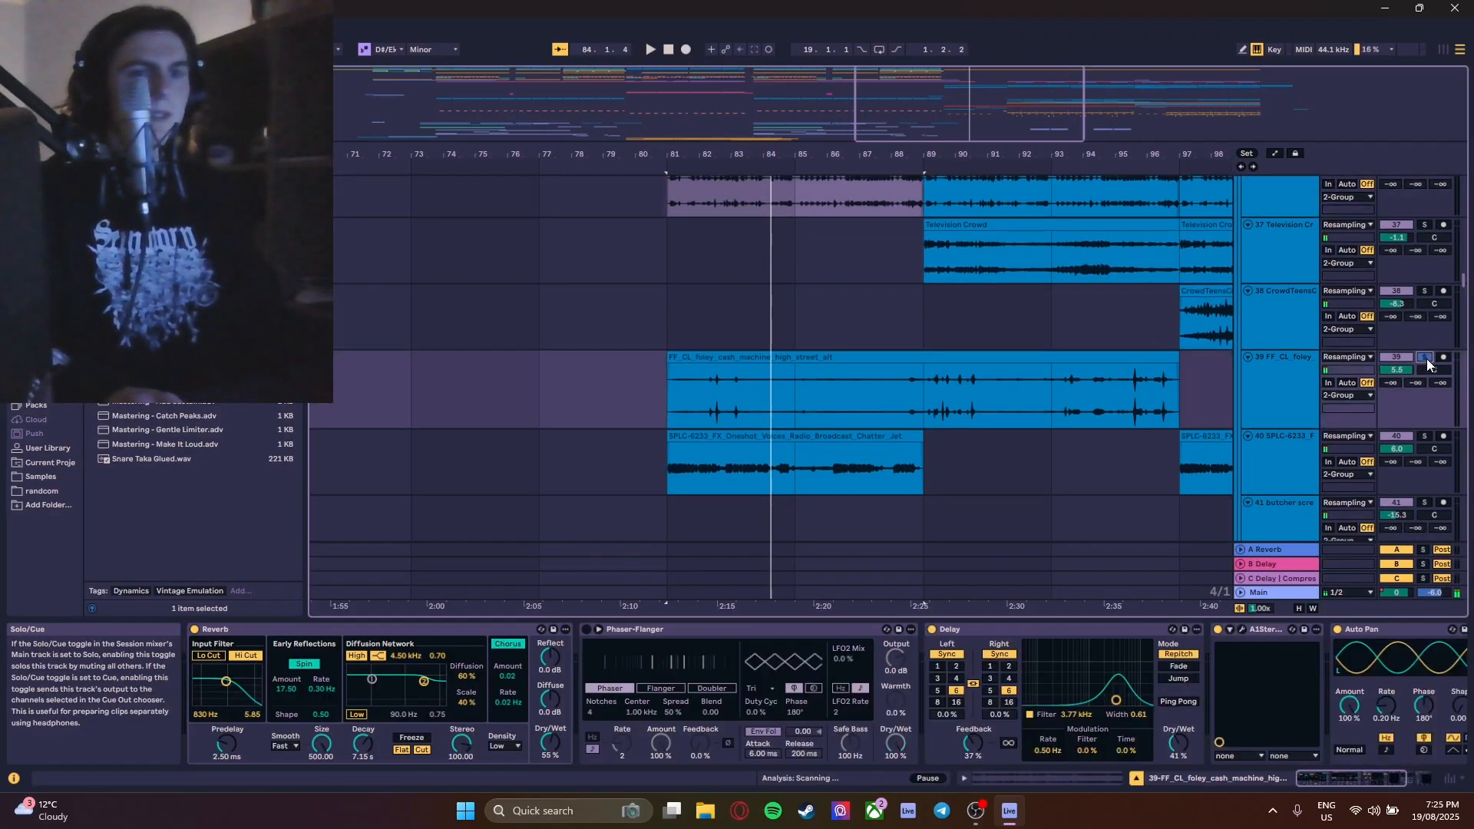
{"action": "key", "text": "space"}
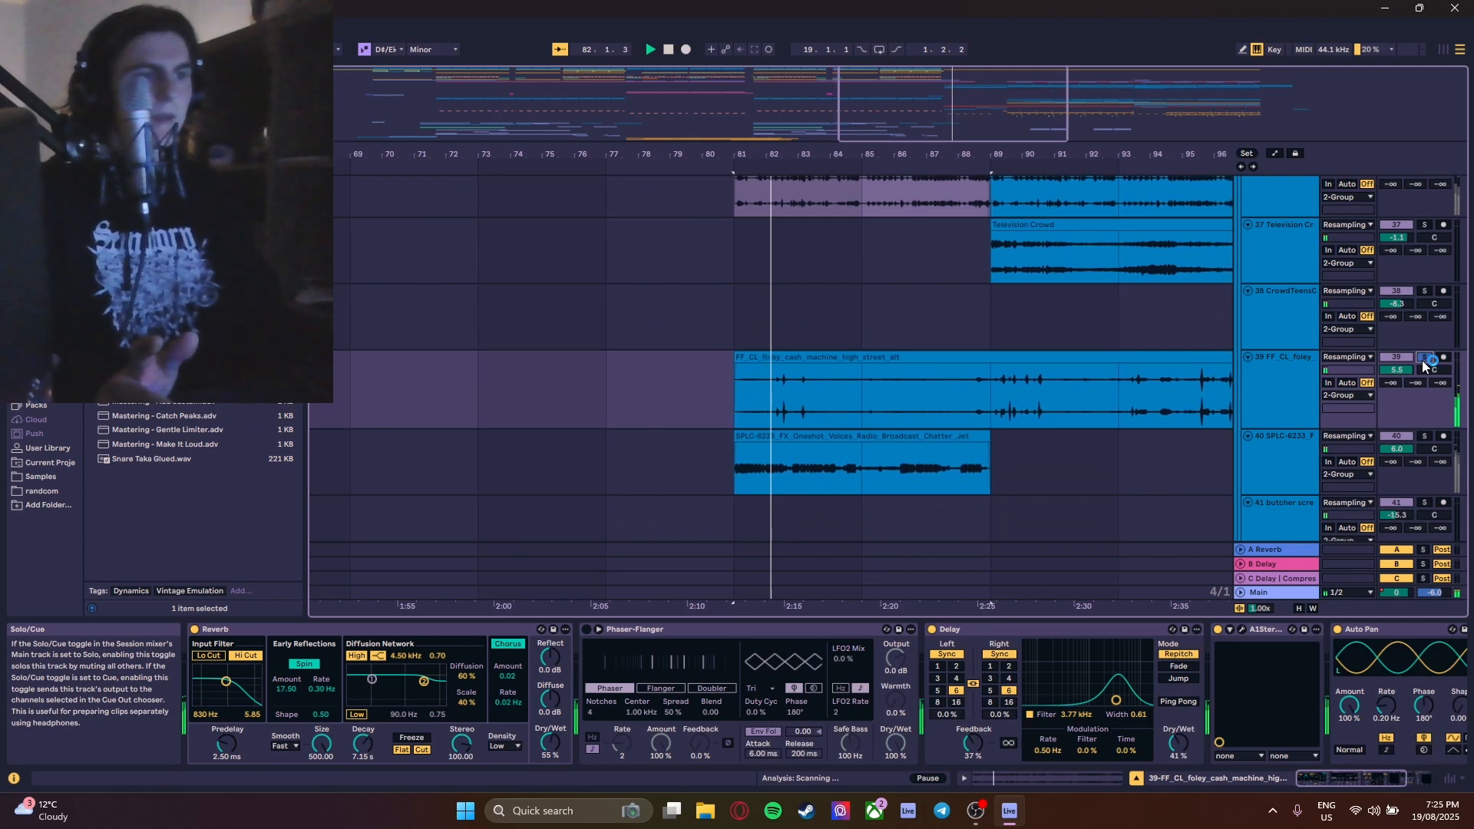
{"action": "left_click", "coordinate": [1420, 436], "text": "ctrl"}
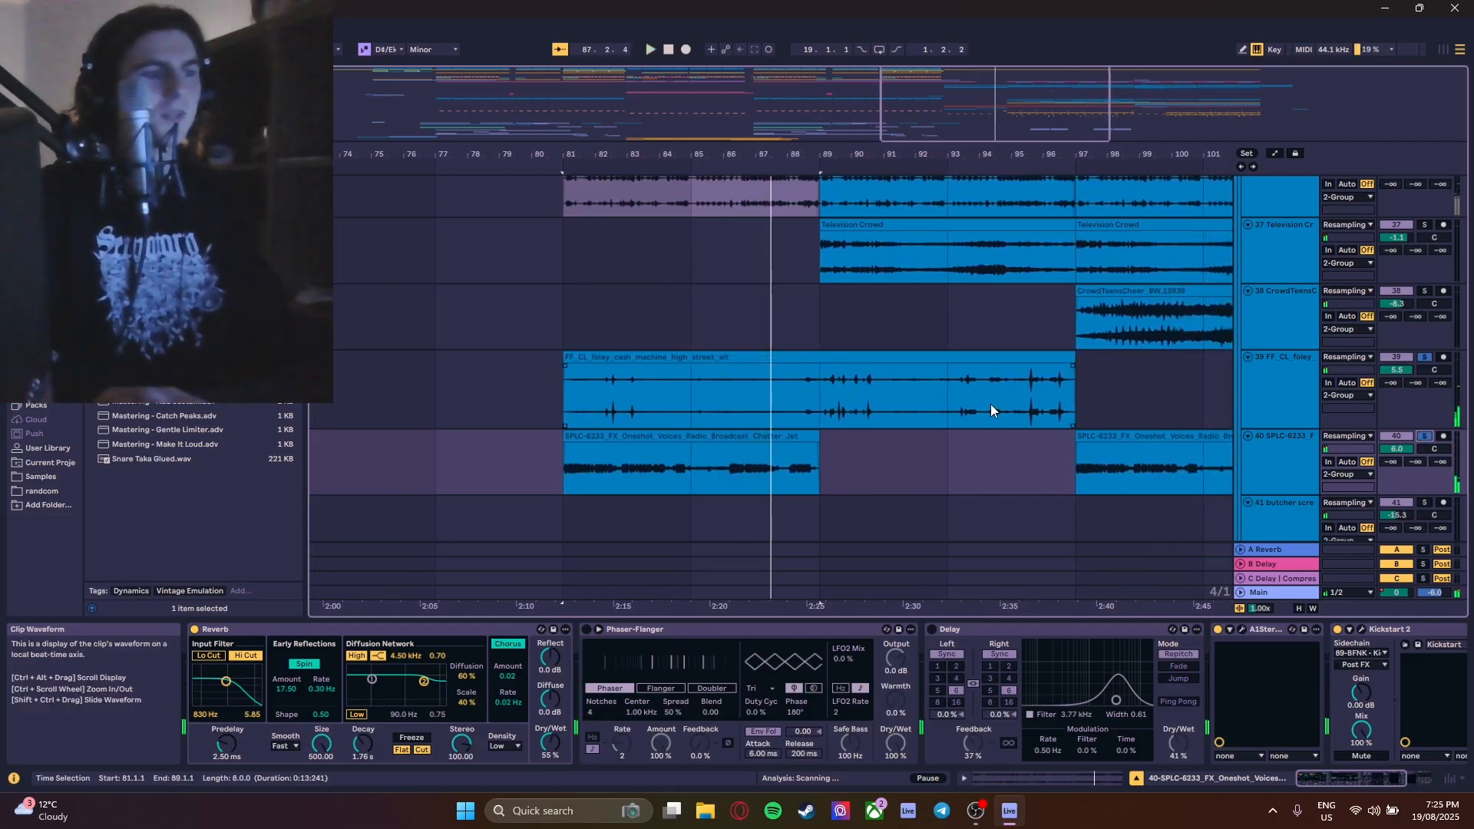
- Solo the two CarDriveAway tracks, 79 and 80, and place the insert marker at bar 85
{"action": "scroll", "coordinate": [770, 390], "scroll_direction": "down", "scroll_amount": 1}
{"action": "scroll", "coordinate": [771, 390], "scroll_direction": "down", "scroll_amount": 12}
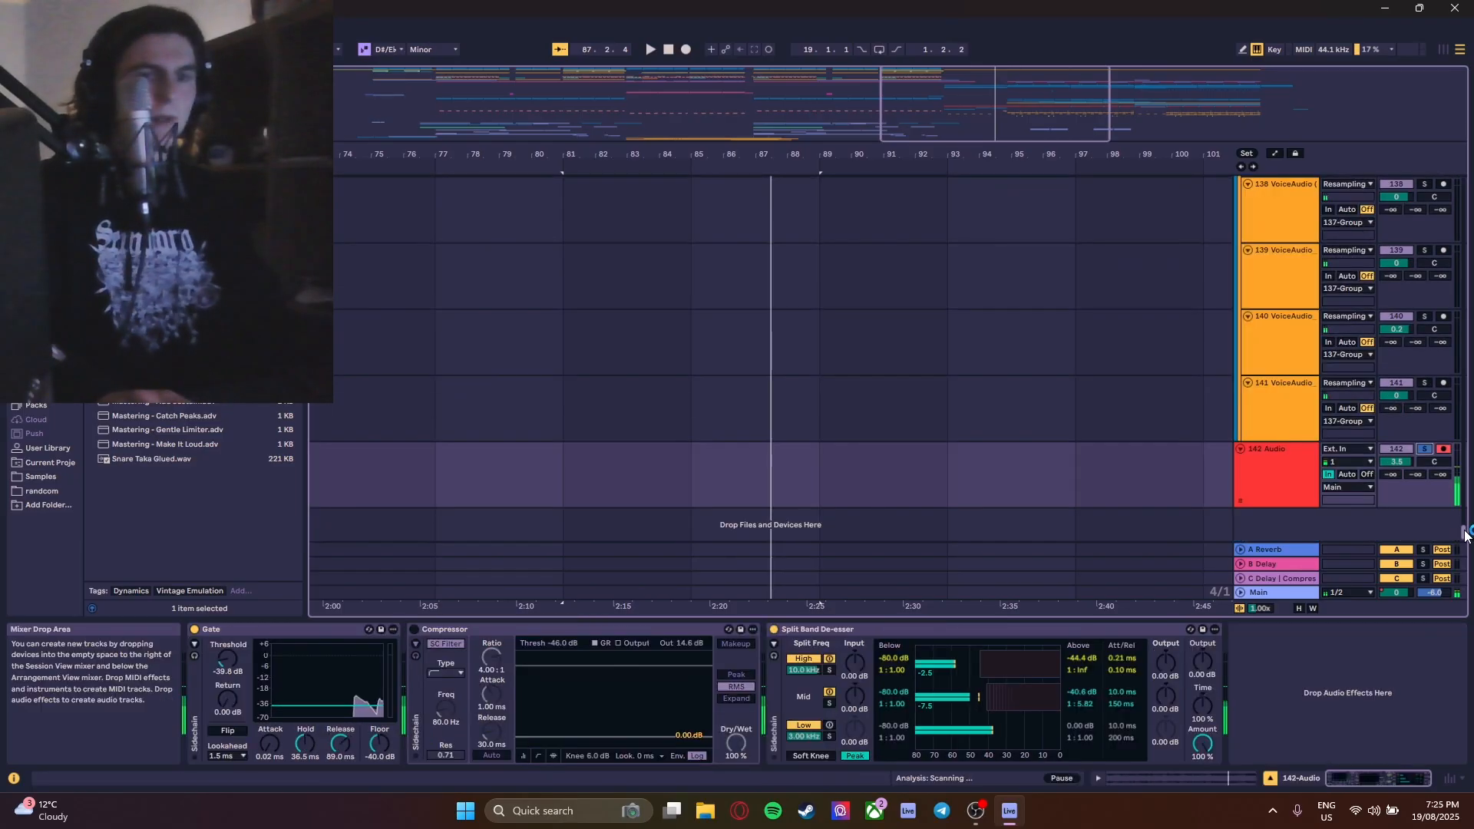
{"action": "left_click_drag", "start_coordinate": [1465, 532], "coordinate": [1465, 392]}
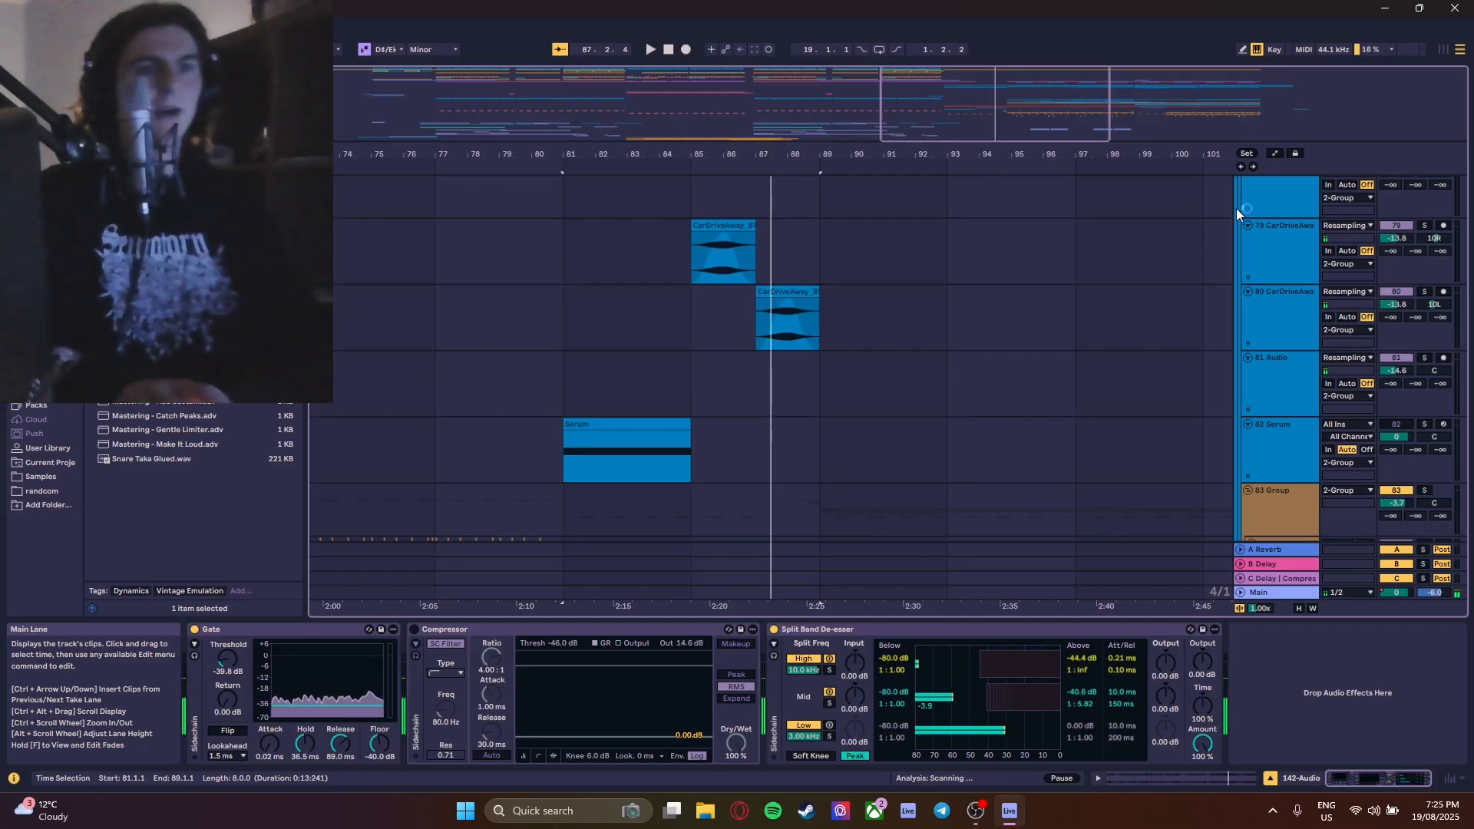
{"action": "left_click", "coordinate": [1425, 225]}
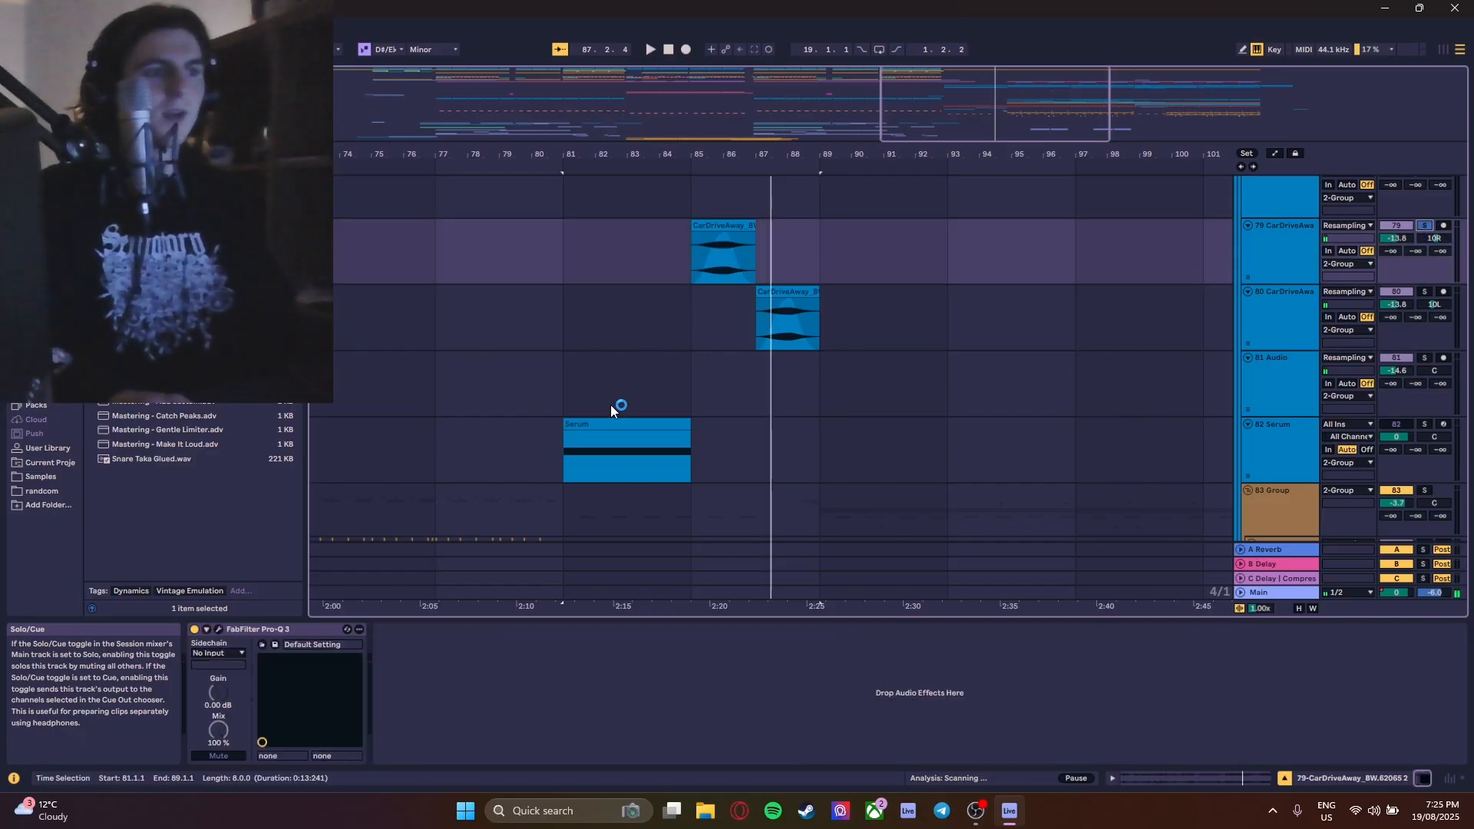
{"action": "left_click", "coordinate": [1424, 293]}
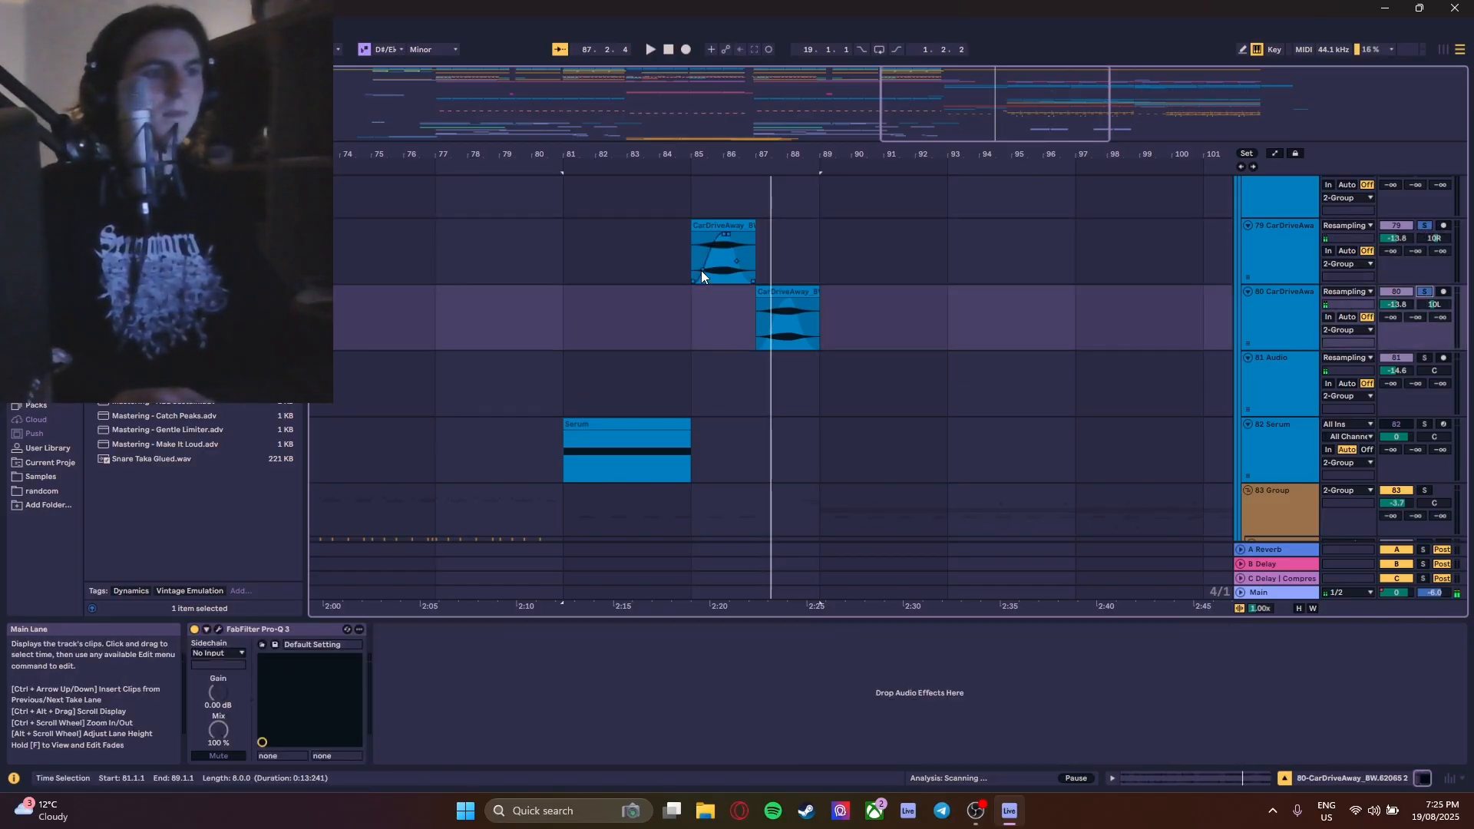
{"action": "left_click", "coordinate": [690, 269]}
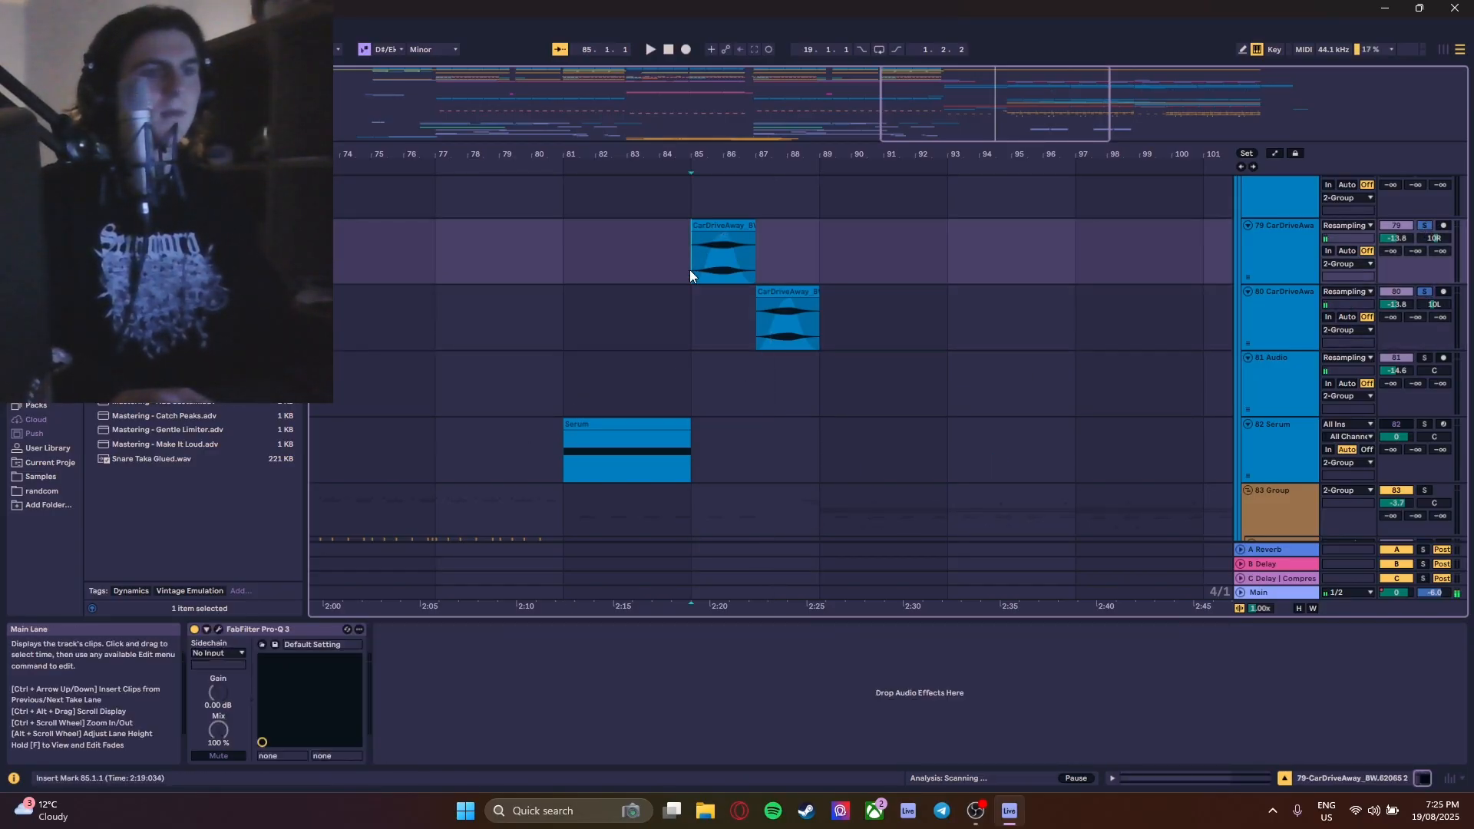
- View the FabFilter Pro-Q 3 curve on the 79 CarDriveAway track, then play the soloed clips from bar 85
{"action": "left_click", "coordinate": [219, 629]}
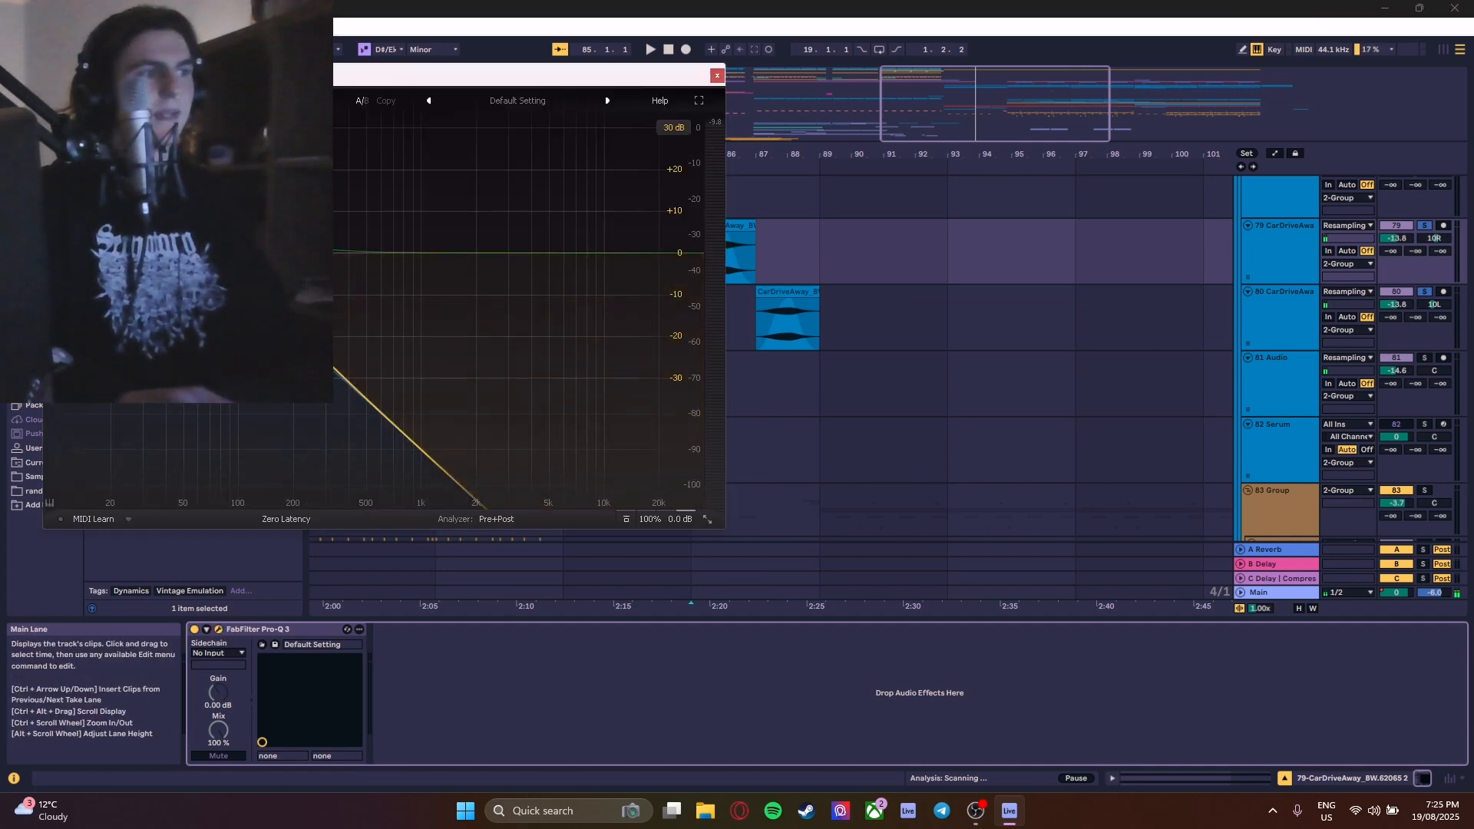
{"action": "left_click", "coordinate": [717, 75]}
{"action": "key", "text": "space"}
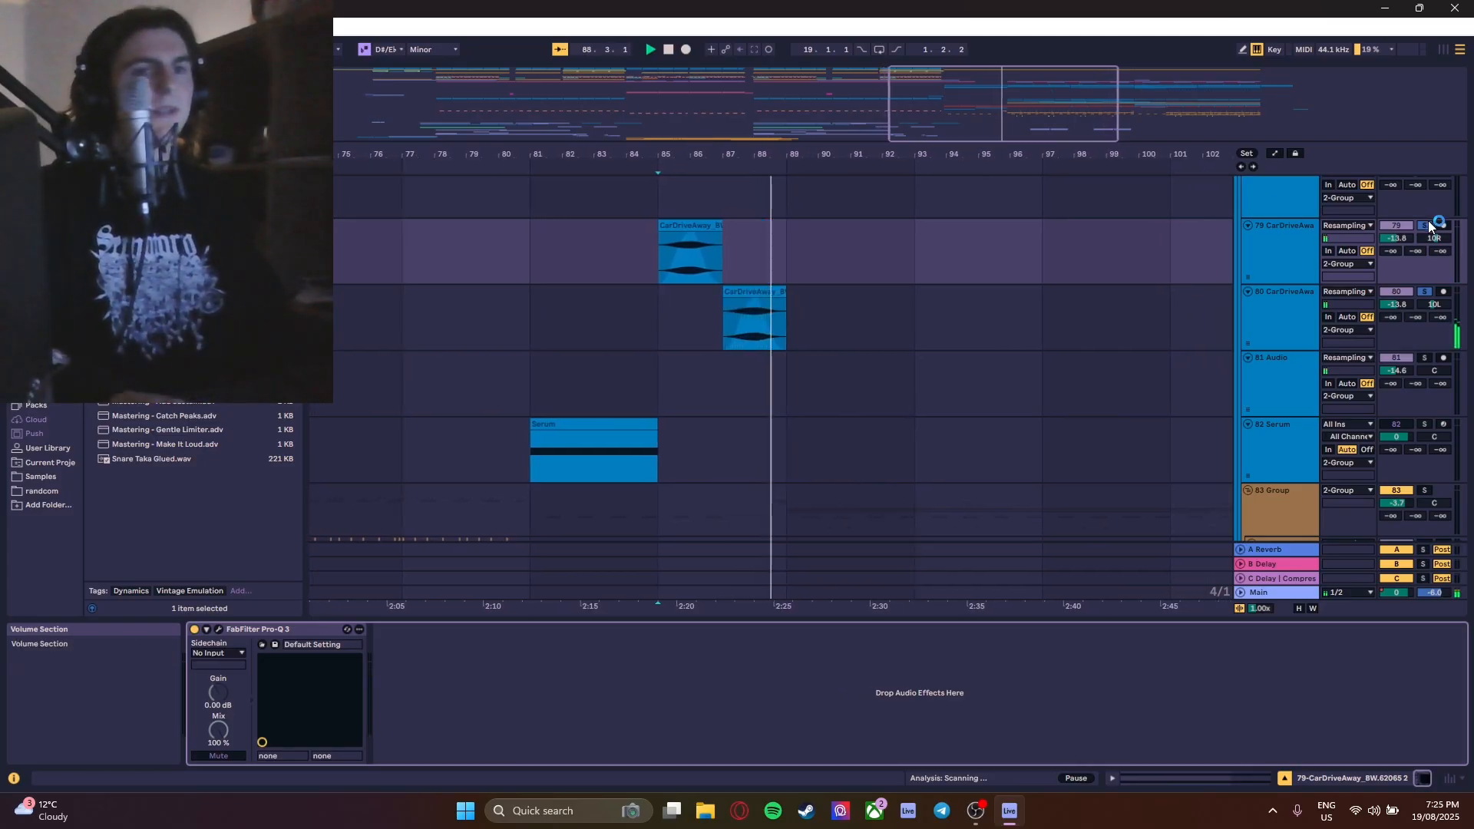
- Play the full mix without any solo from bar 81, then again from bar 85
{"action": "left_click", "coordinate": [560, 253]}
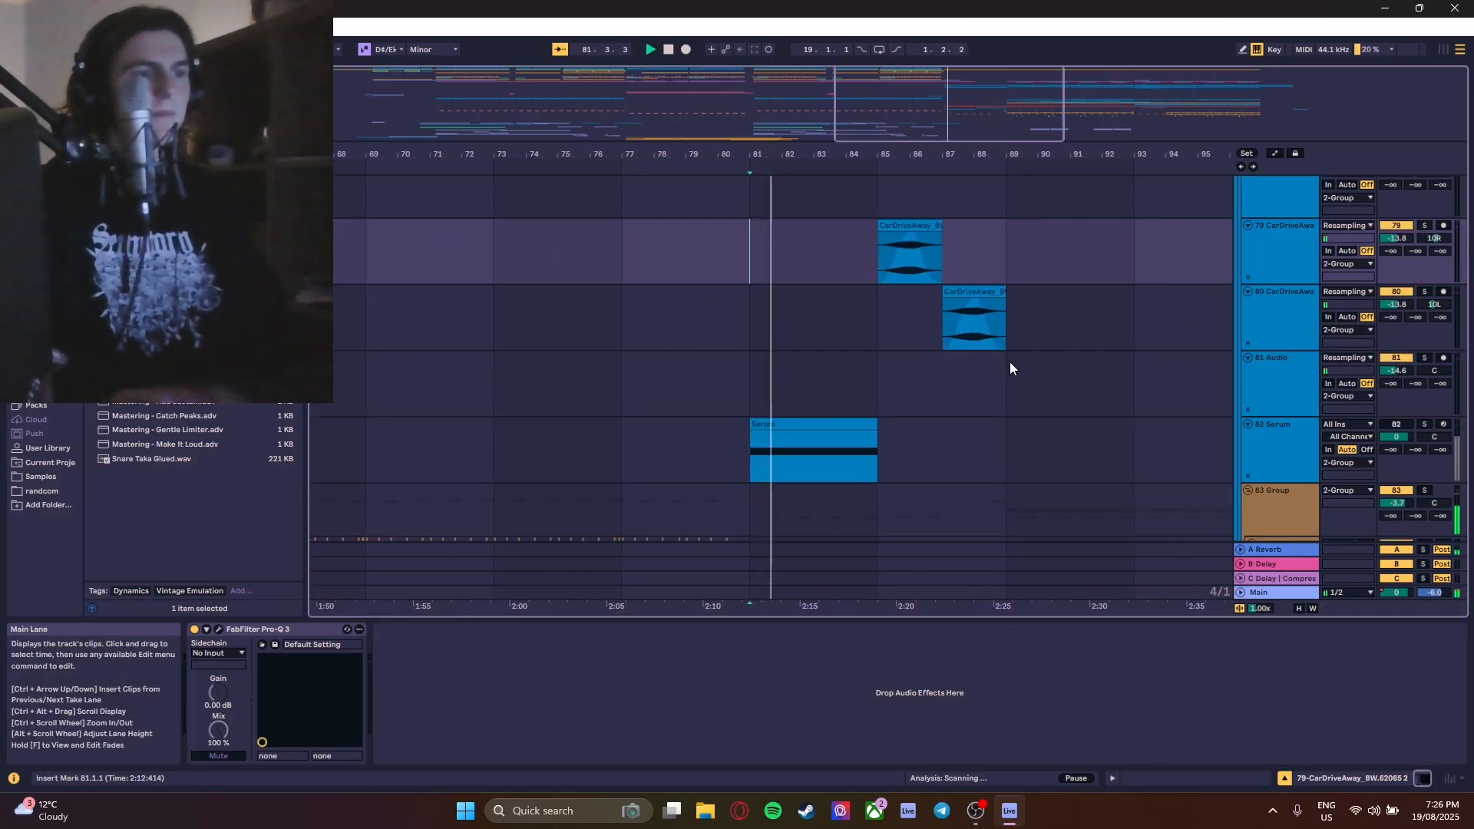
{"action": "left_click", "coordinate": [872, 278]}
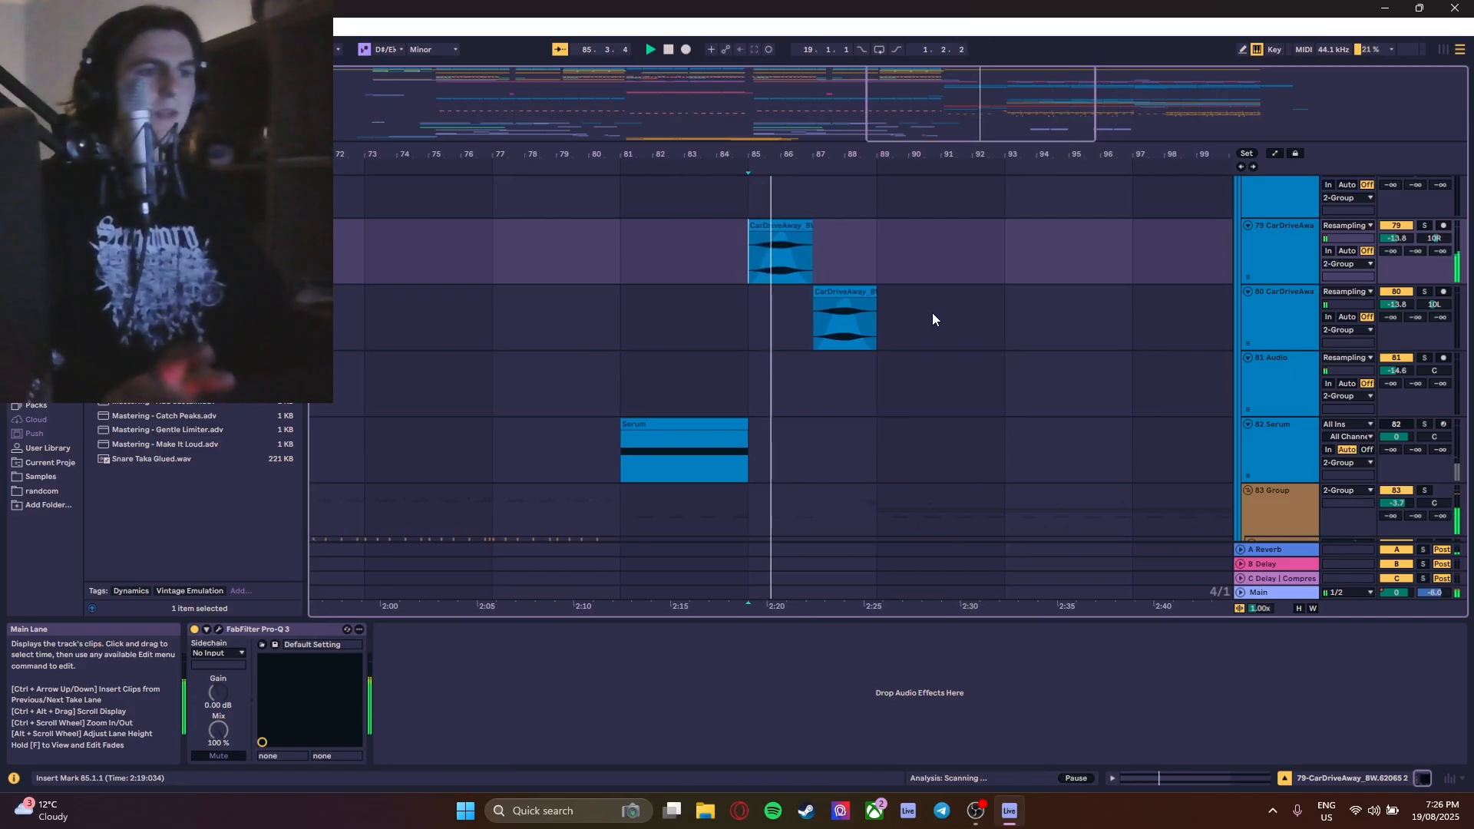
{"action": "scroll", "coordinate": [960, 350], "scroll_direction": "up", "scroll_amount": 2}
{"action": "scroll", "coordinate": [969, 356], "scroll_direction": "up", "scroll_amount": 3}
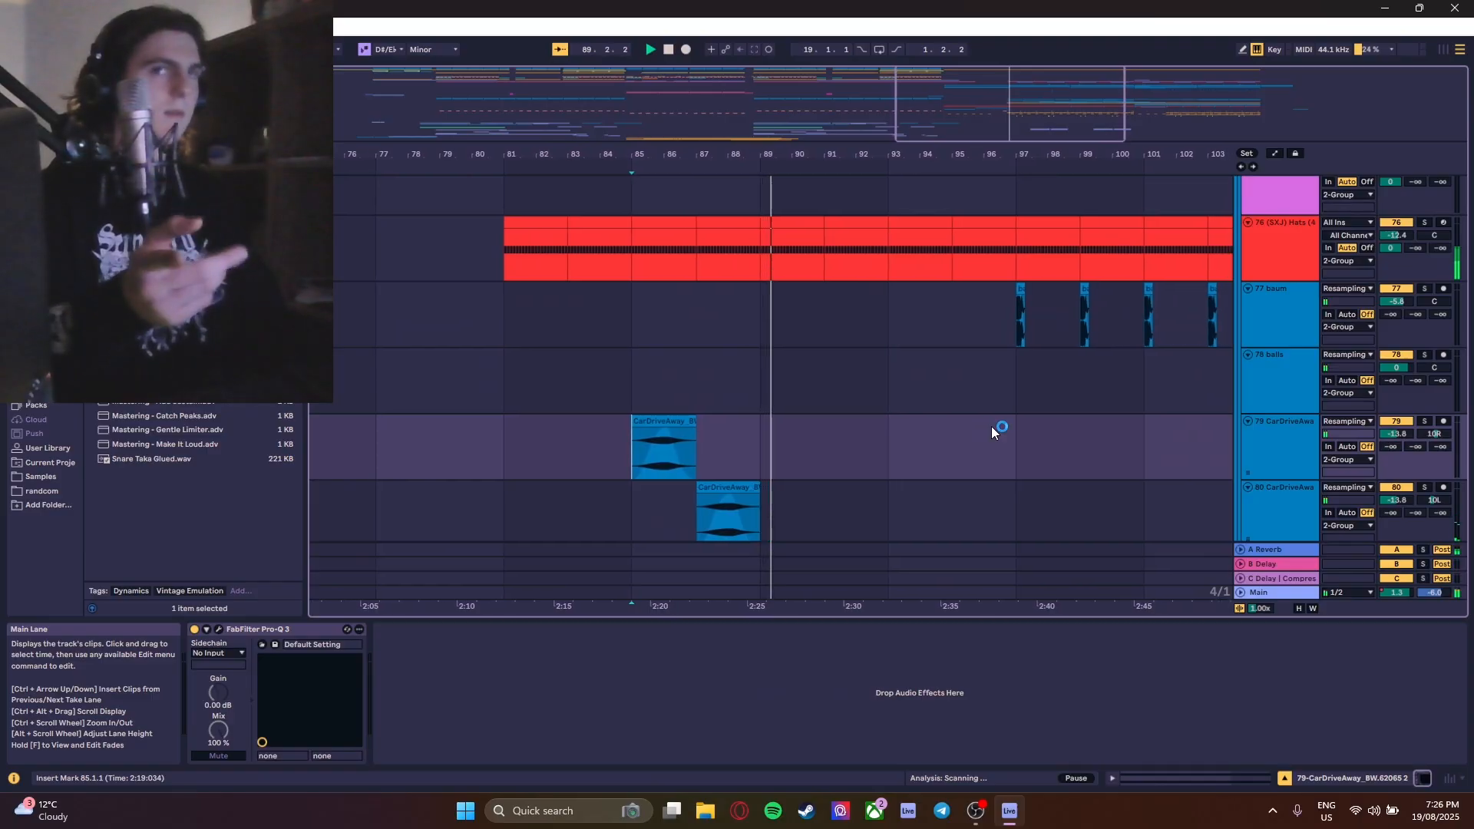
{"action": "scroll", "coordinate": [992, 426], "scroll_direction": "down", "scroll_amount": 1}
{"action": "scroll", "coordinate": [1038, 353], "scroll_direction": "down", "scroll_amount": 2}
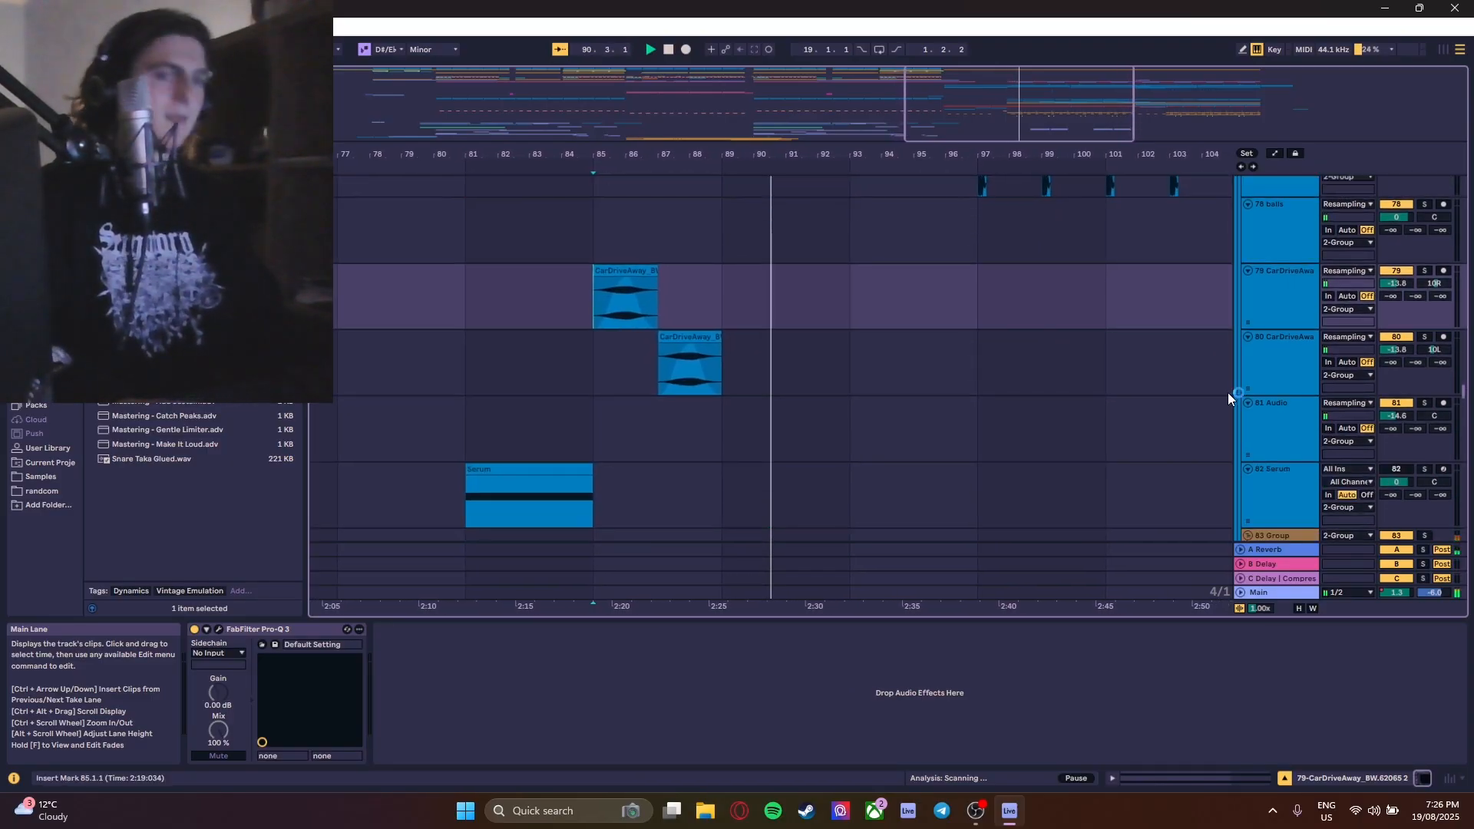
- Solo the 89 BFNK Kick track in the drum group and play it from bar 89
{"action": "left_click_drag", "start_coordinate": [1464, 391], "coordinate": [1449, 429]}
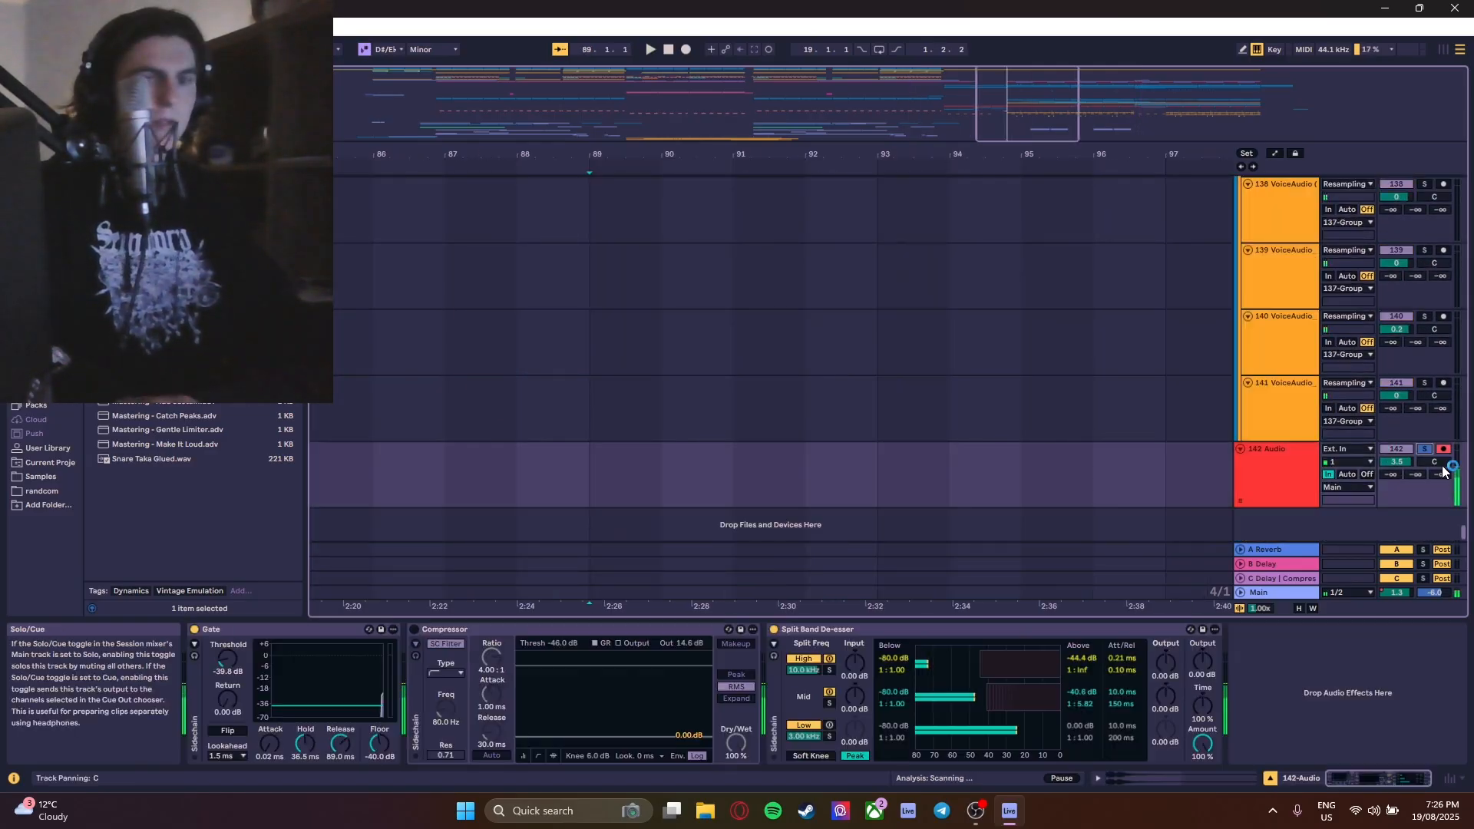
{"action": "left_click_drag", "start_coordinate": [1465, 527], "coordinate": [1464, 415]}
{"action": "left_click", "coordinate": [1424, 351]}
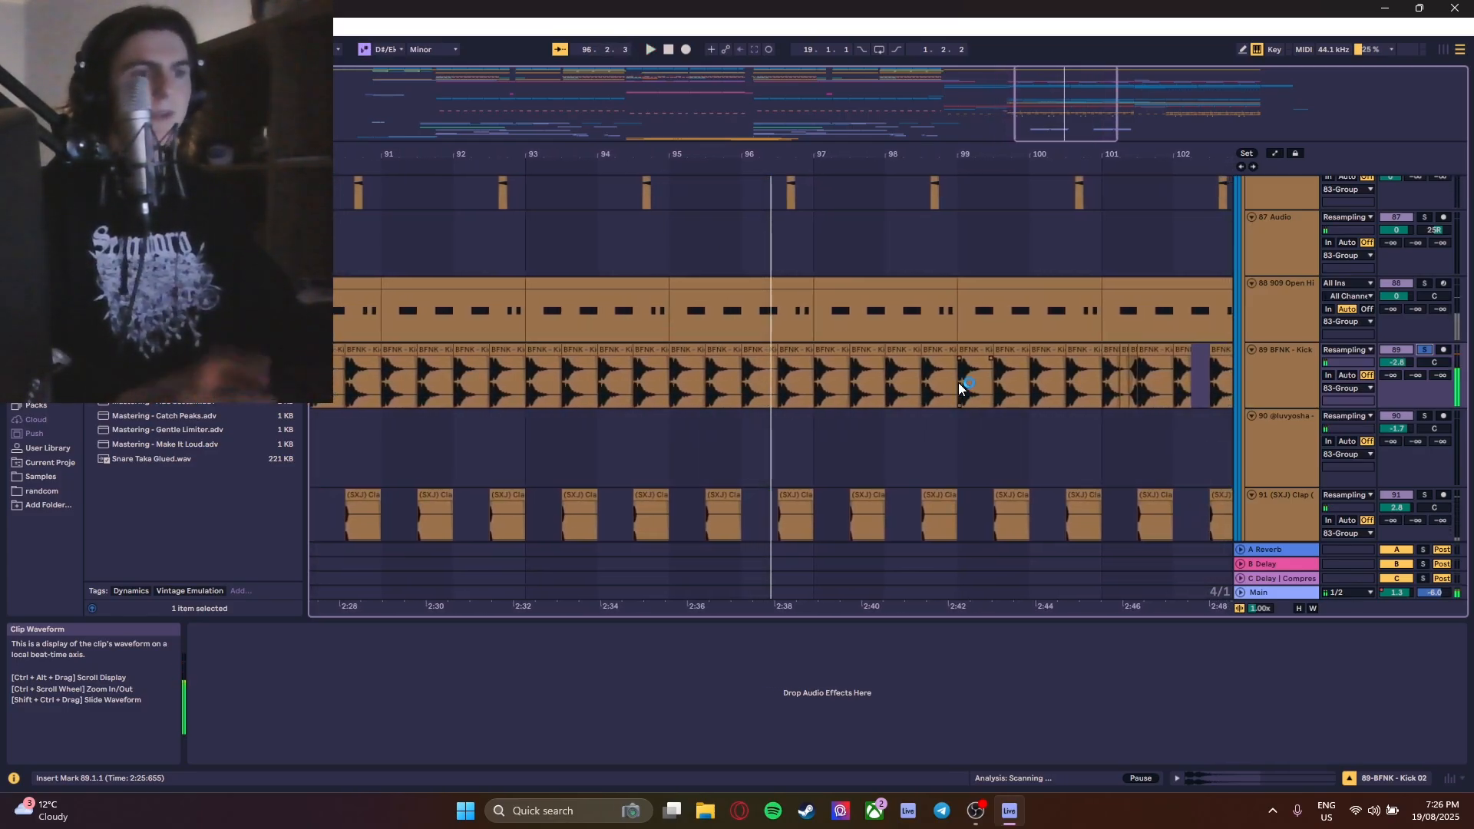
{"action": "scroll", "coordinate": [807, 267], "scroll_direction": "up", "scroll_amount": 3}
{"action": "scroll", "coordinate": [736, 295], "scroll_direction": "down", "scroll_amount": 2}
{"action": "scroll", "coordinate": [668, 338], "scroll_direction": "left", "scroll_amount": 3}
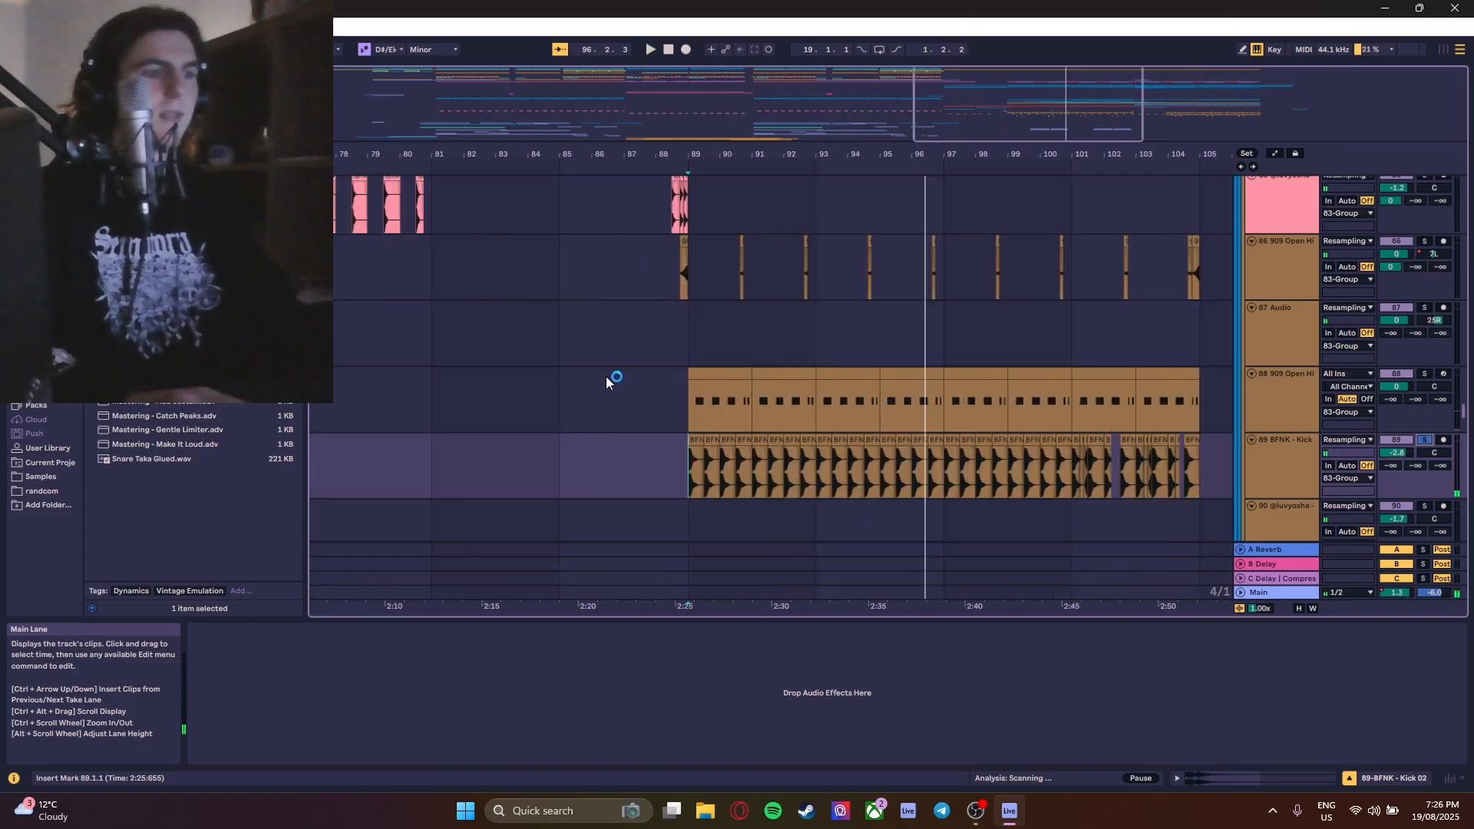
- Add the 88 909 Open HiHat track to the kick solo and play both from bar 89
{"action": "scroll", "coordinate": [605, 376], "scroll_direction": "up", "scroll_amount": 2}
{"action": "left_click", "coordinate": [1425, 373]}
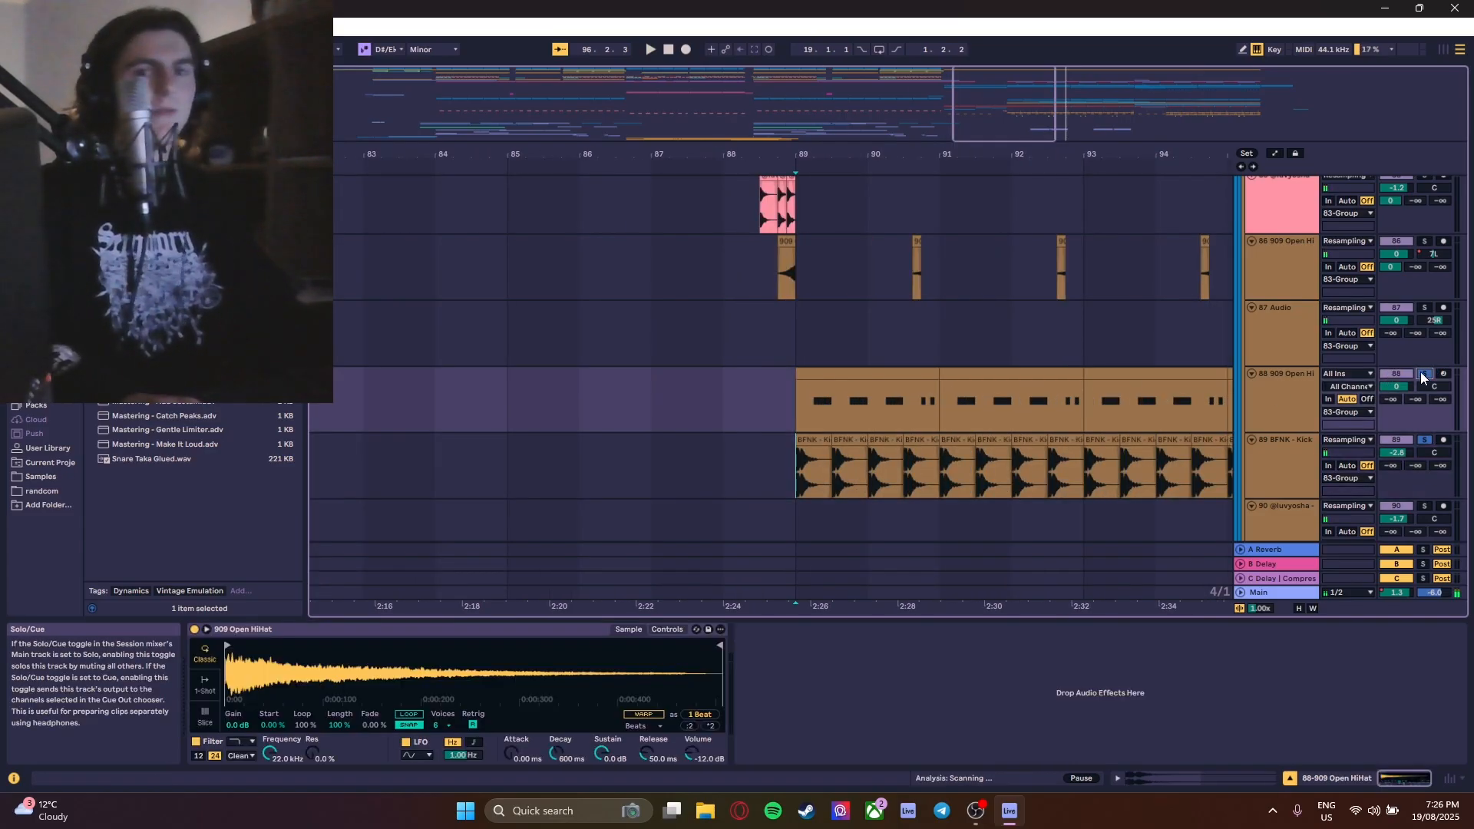
{"action": "left_click", "coordinate": [803, 404]}
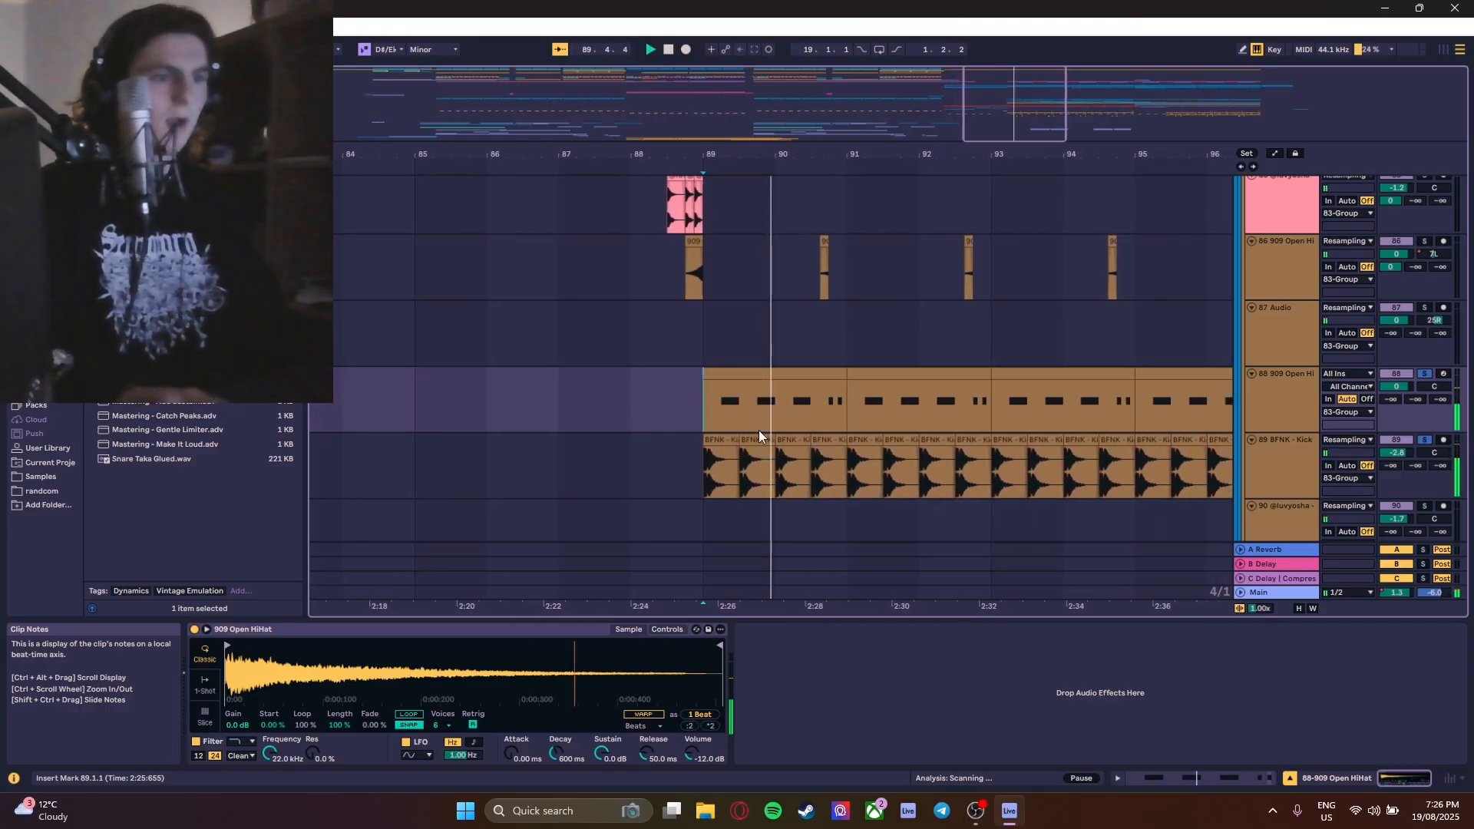
- Add the 91 (SXJ) Clap and 95 Amethyst Snare tracks to the soloed drums during playback
{"action": "scroll", "coordinate": [768, 434], "scroll_direction": "down", "scroll_amount": 3}
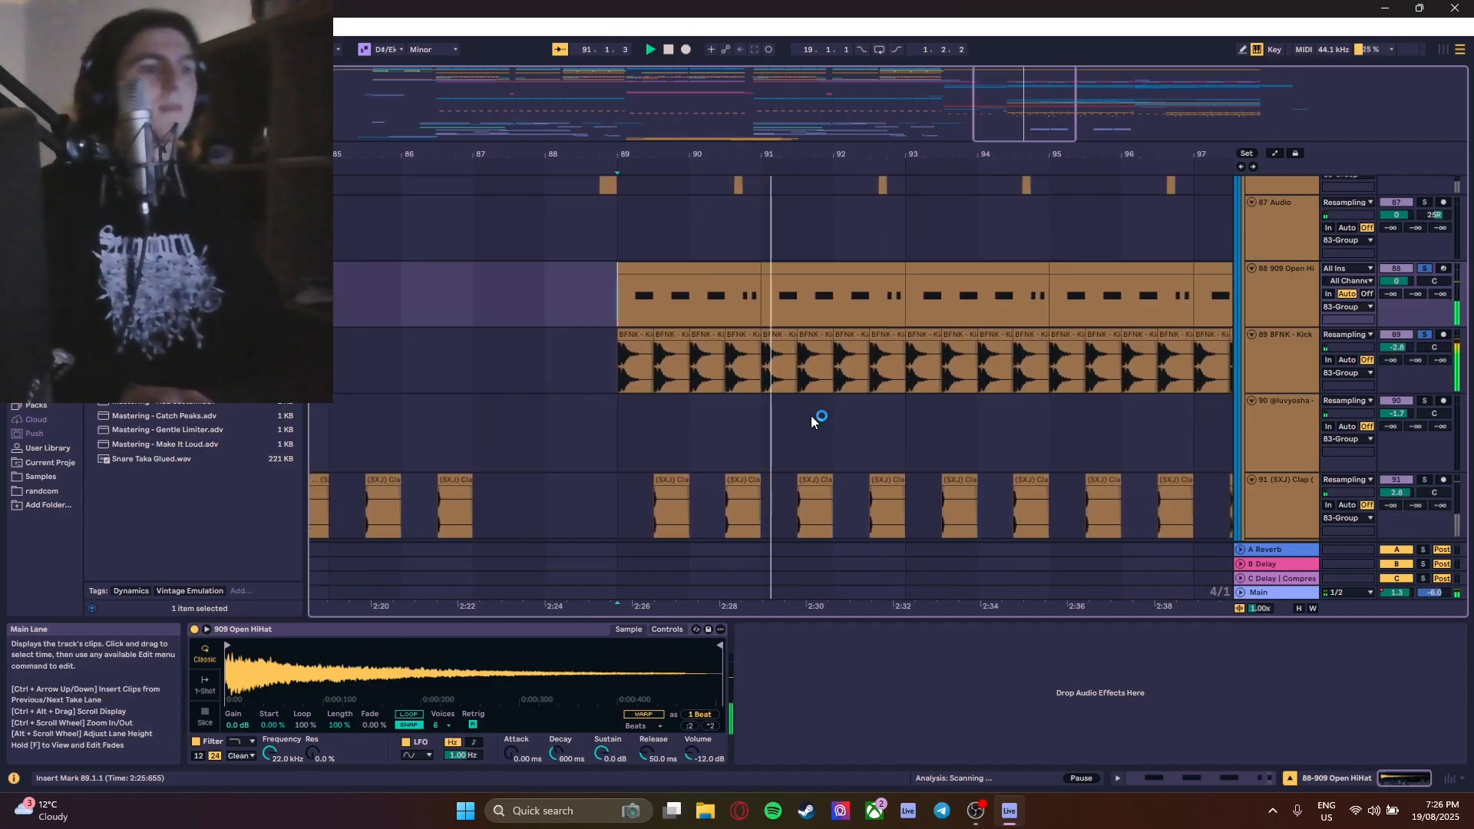
{"action": "left_click", "coordinate": [1422, 479]}
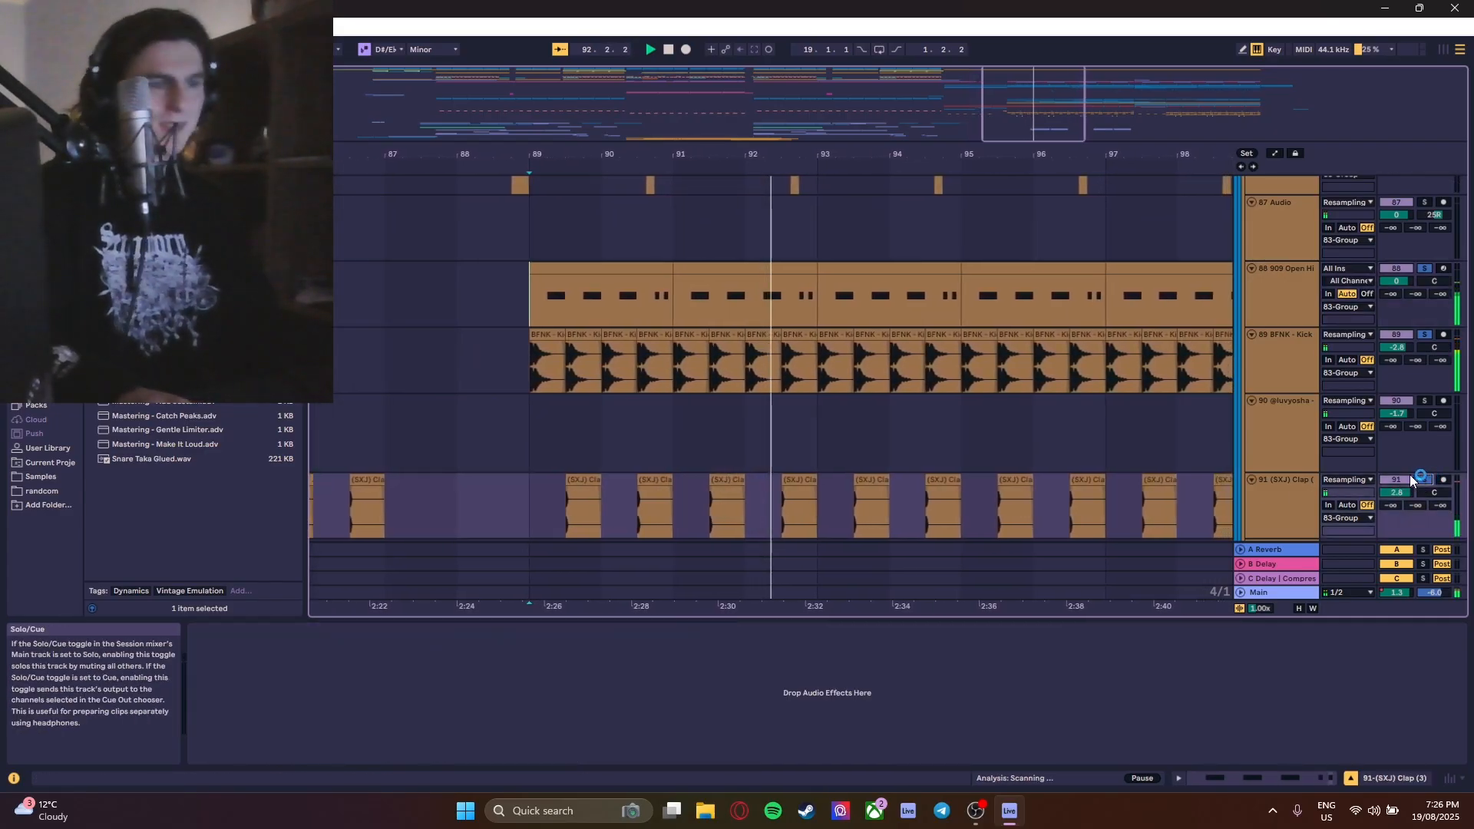
{"action": "scroll", "coordinate": [923, 482], "scroll_direction": "down", "scroll_amount": 5}
{"action": "scroll", "coordinate": [1130, 449], "scroll_direction": "down", "scroll_amount": 2}
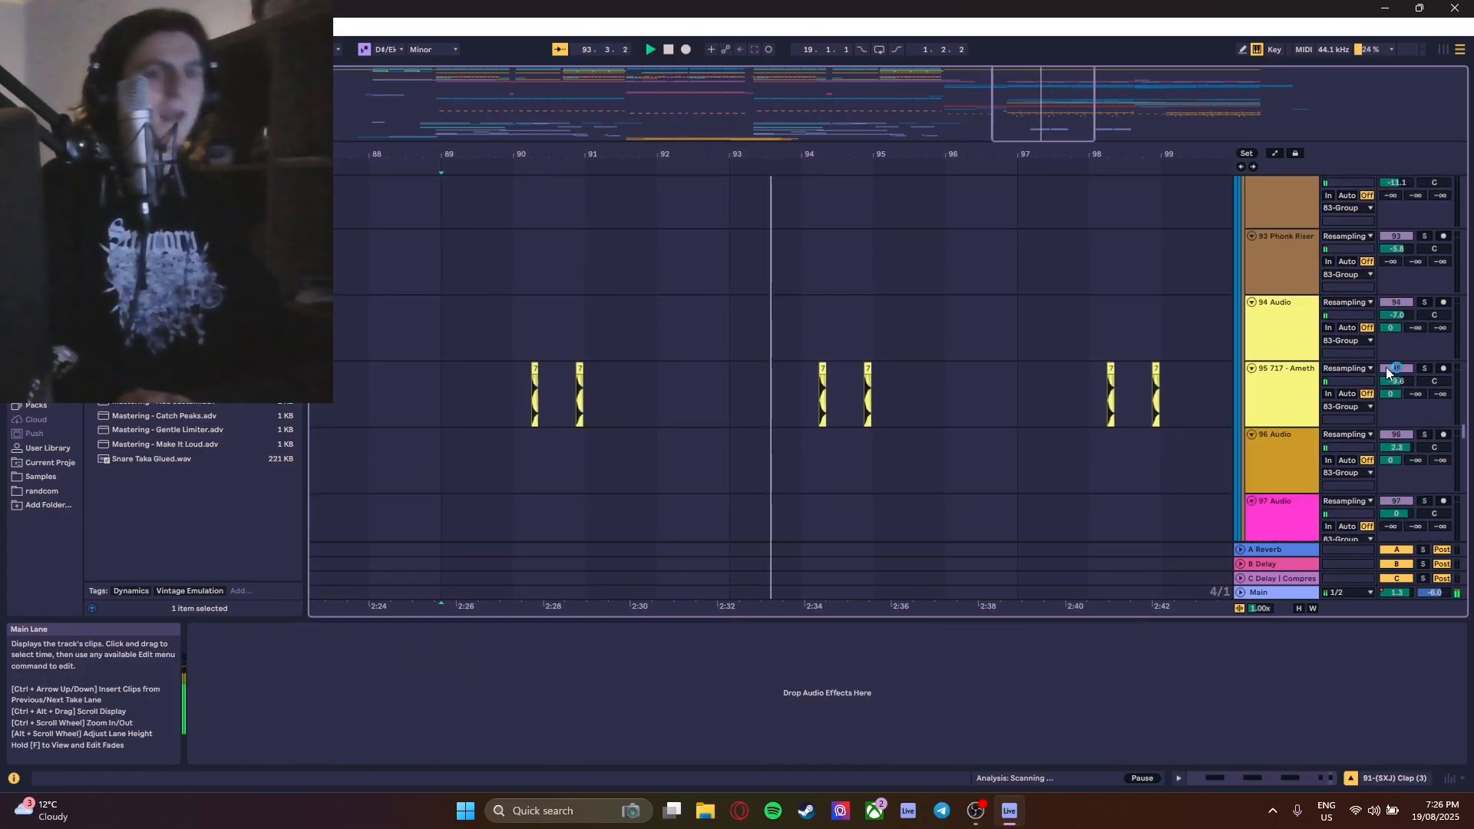
{"action": "left_click", "coordinate": [1426, 368]}
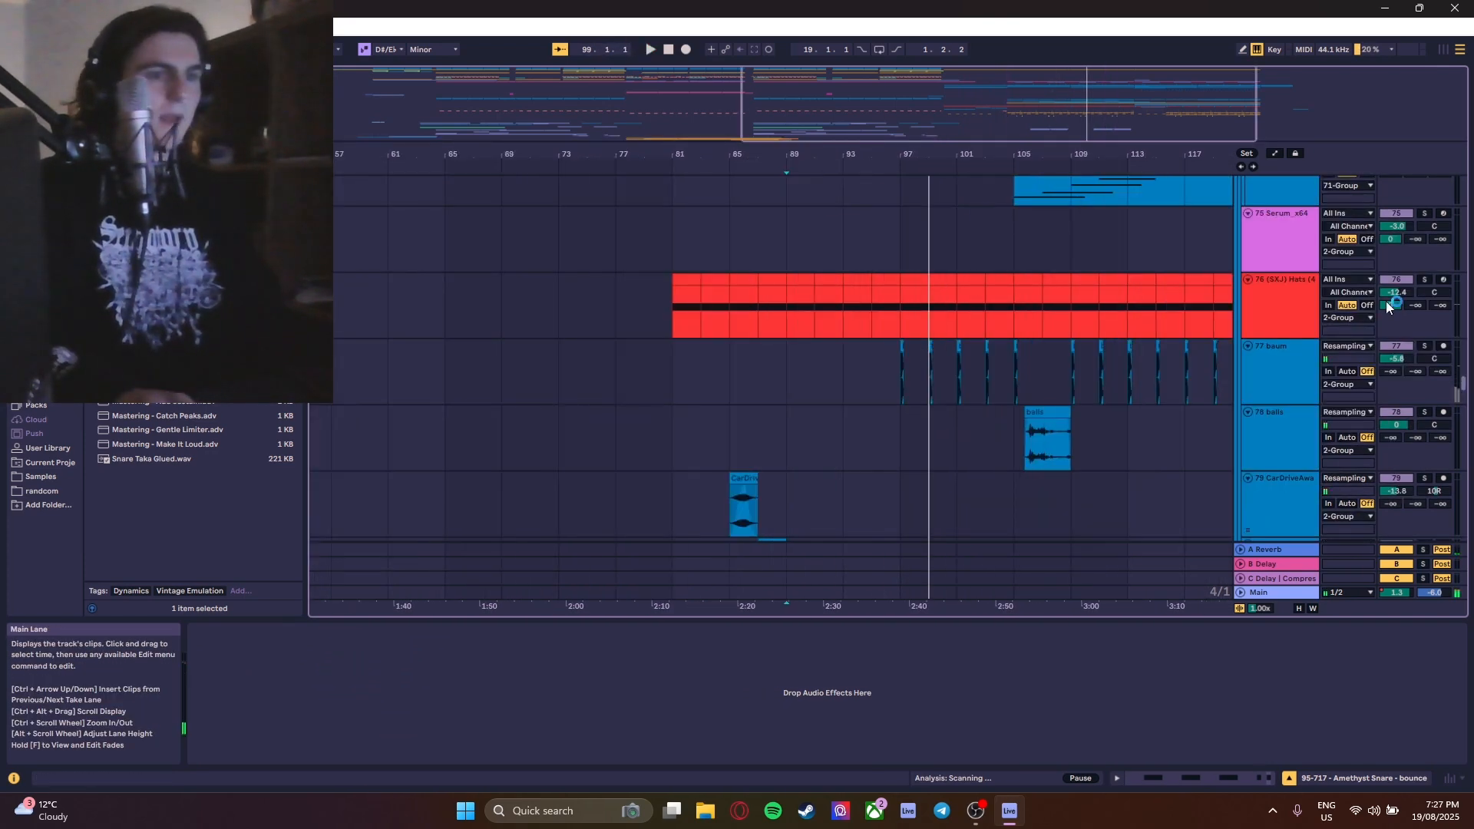
- Solo and play the 76 (SXJ) Hats track from bar 93, then add the 77 baum track to the solo
{"action": "left_click", "coordinate": [1422, 280]}
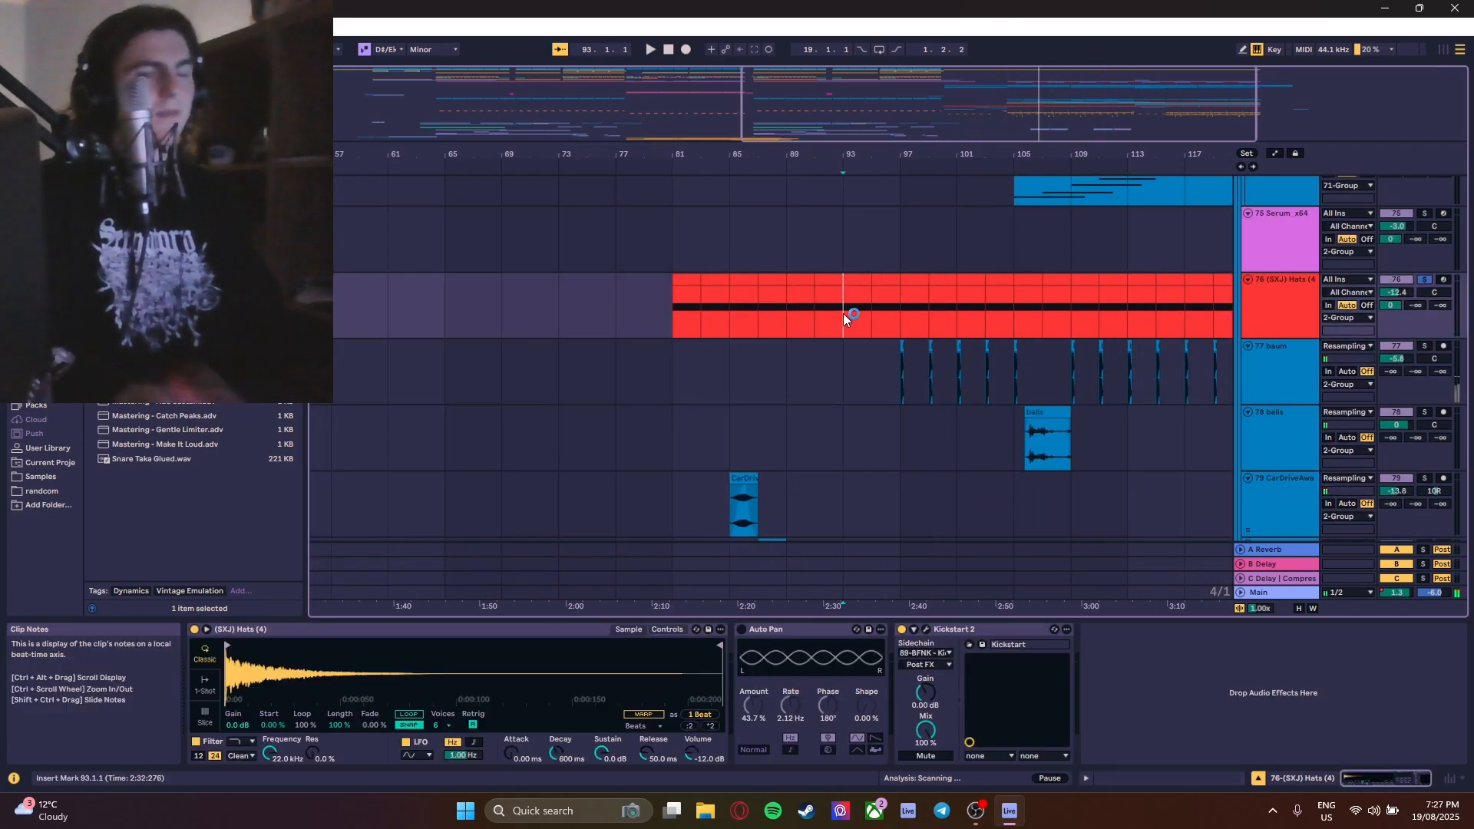
{"action": "key", "text": "space"}
{"action": "scroll", "coordinate": [843, 313], "scroll_direction": "up", "scroll_amount": 10}
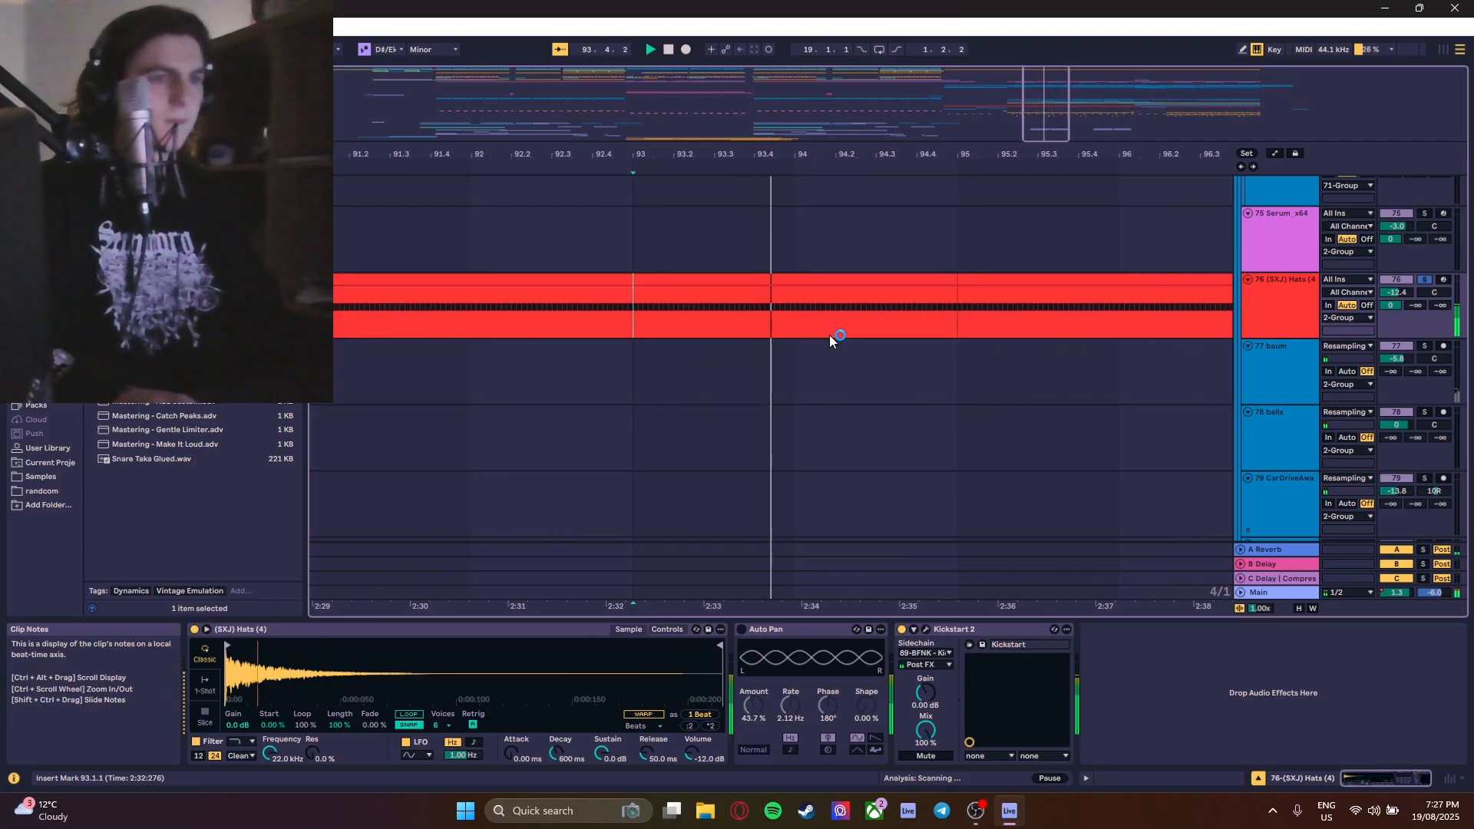
{"action": "scroll", "coordinate": [829, 335], "scroll_direction": "down", "scroll_amount": 7}
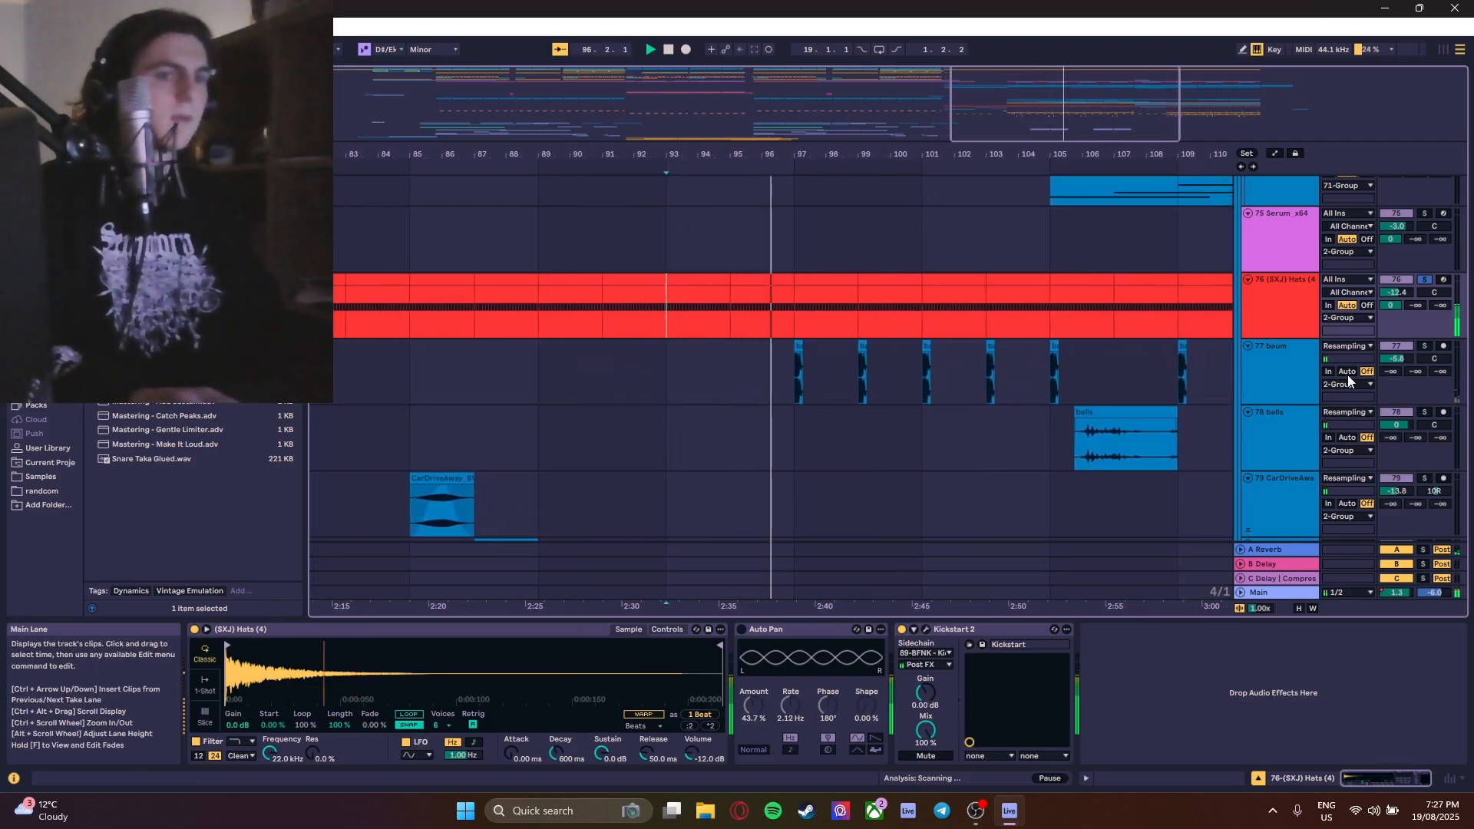
{"action": "left_click", "coordinate": [1425, 347]}
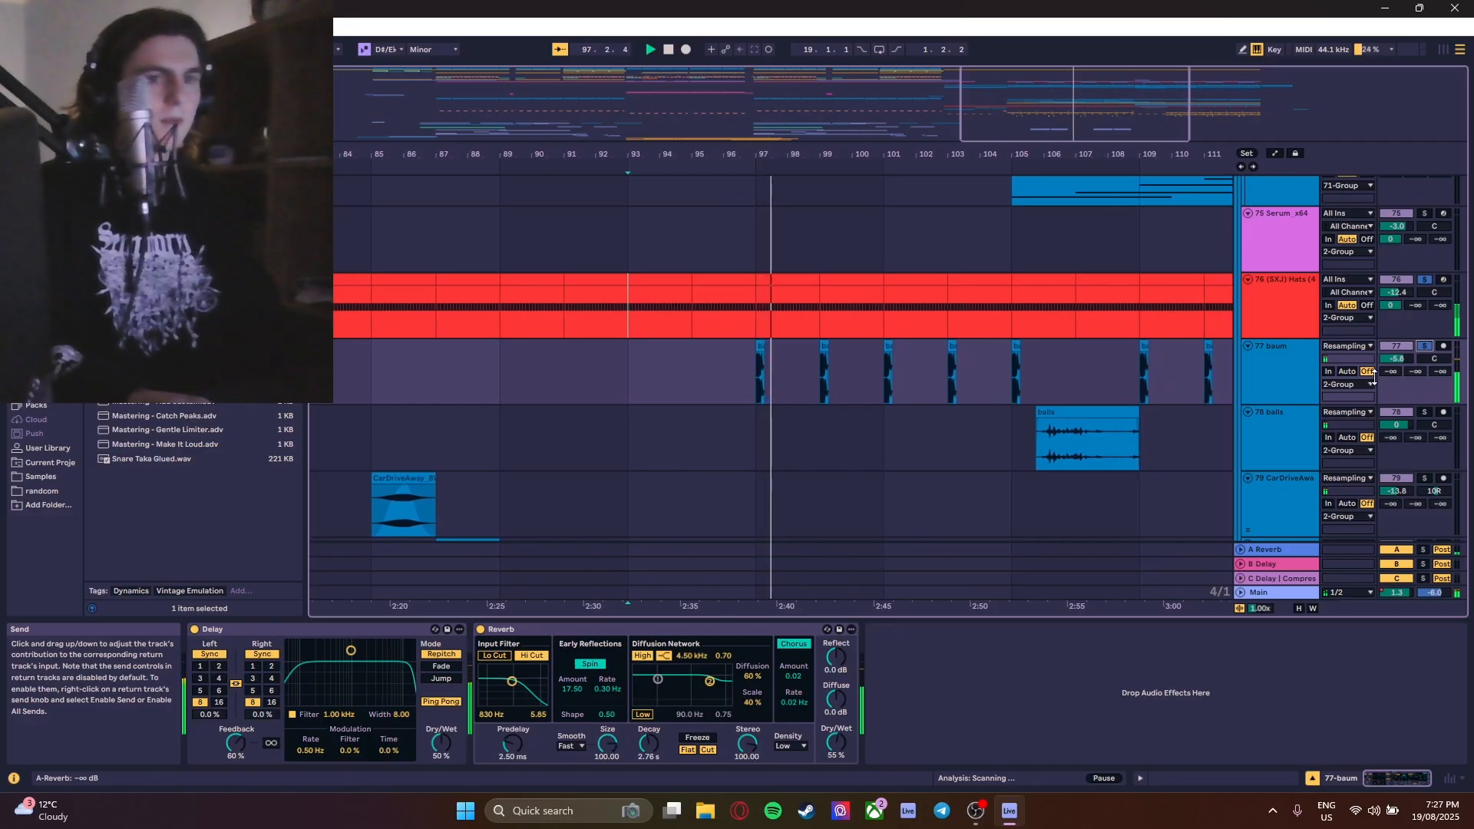
{"action": "scroll", "coordinate": [744, 388], "scroll_direction": "up", "scroll_amount": 7}
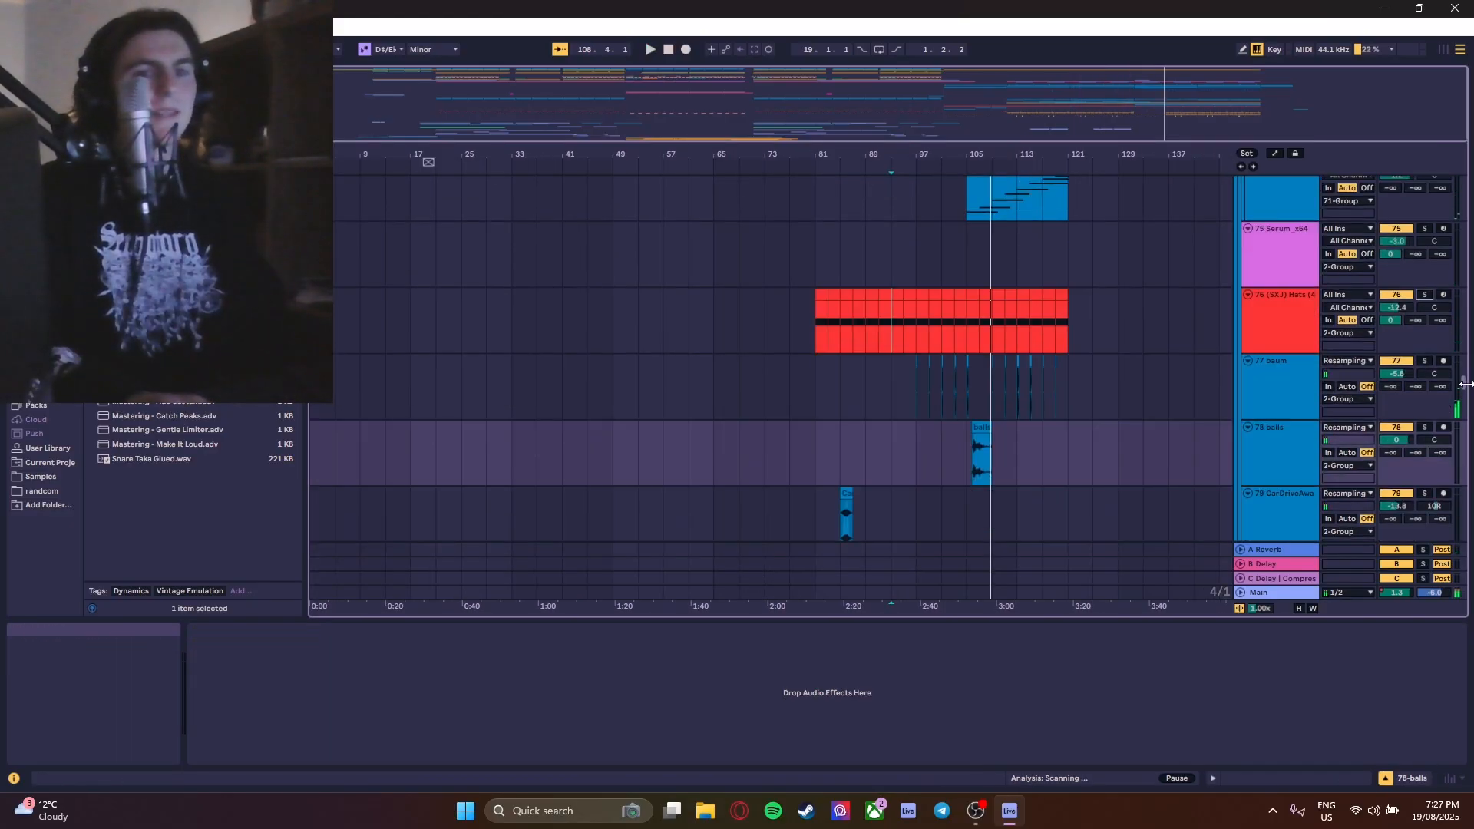
- Solo the pink 29 Audio track and play it from bar 93
{"action": "left_click_drag", "start_coordinate": [1465, 384], "coordinate": [1465, 257]}
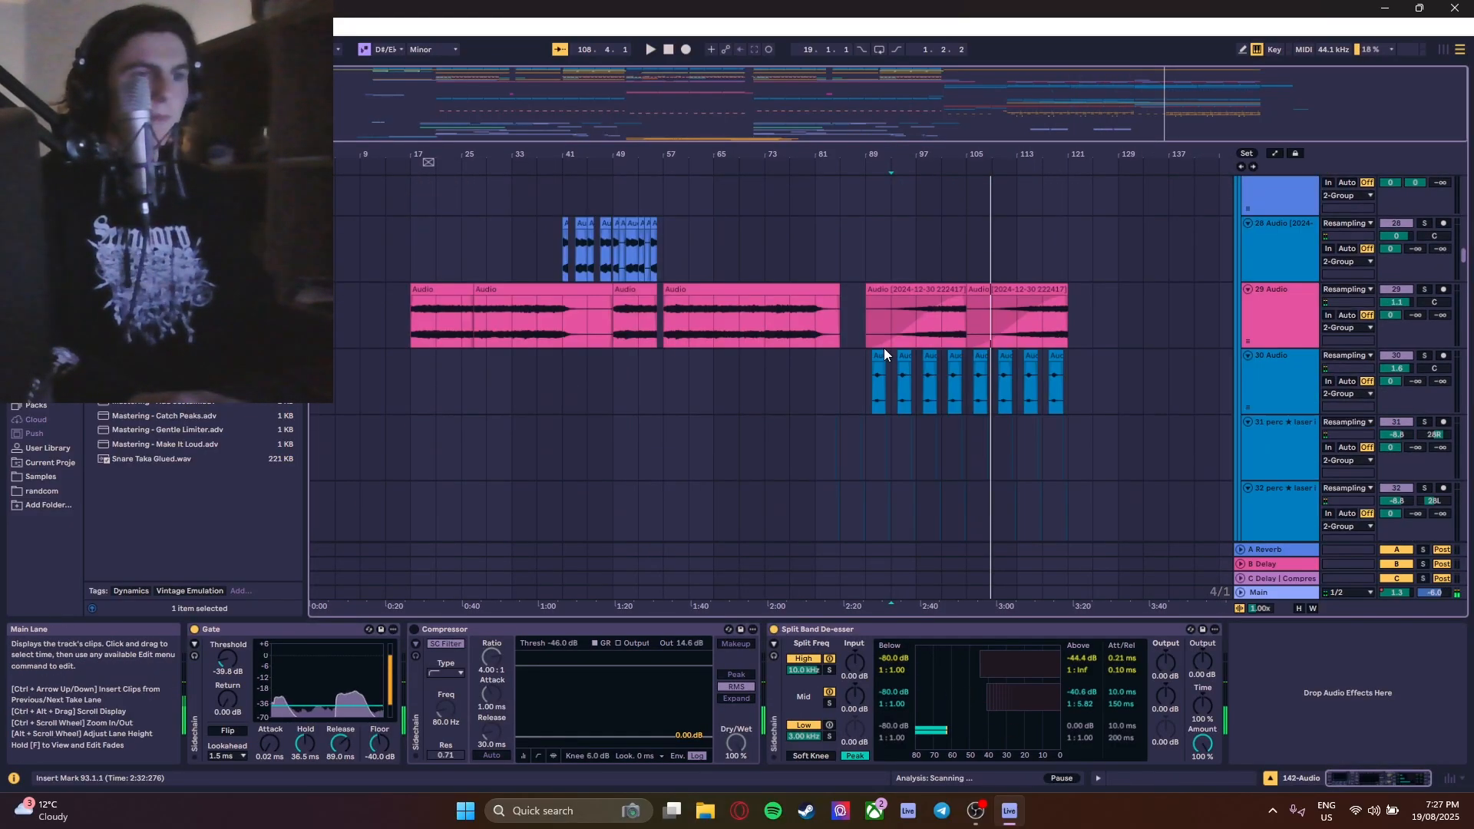
{"action": "scroll", "coordinate": [883, 347], "scroll_direction": "up", "scroll_amount": 4}
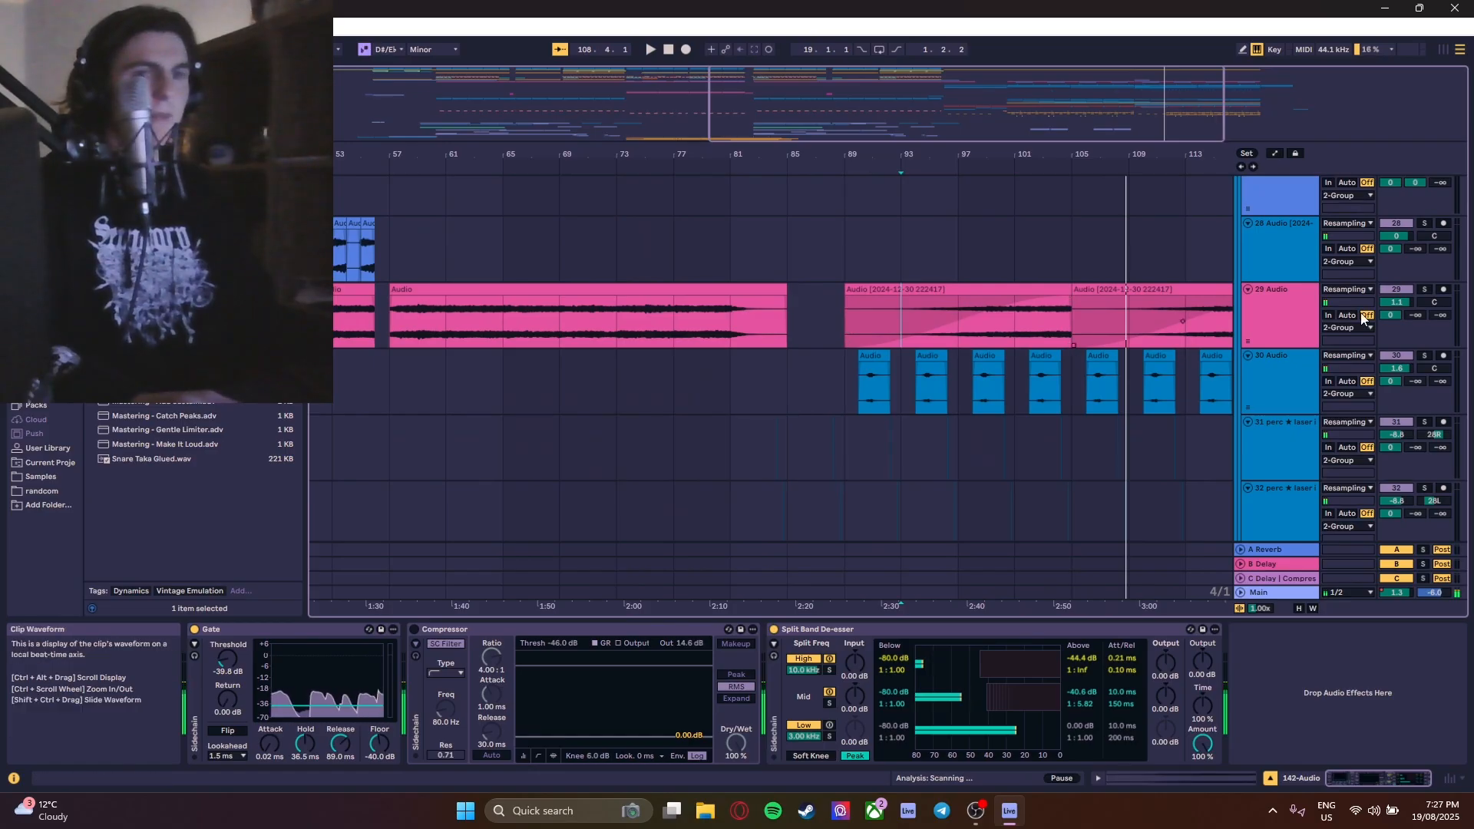
{"action": "left_click", "coordinate": [1417, 285]}
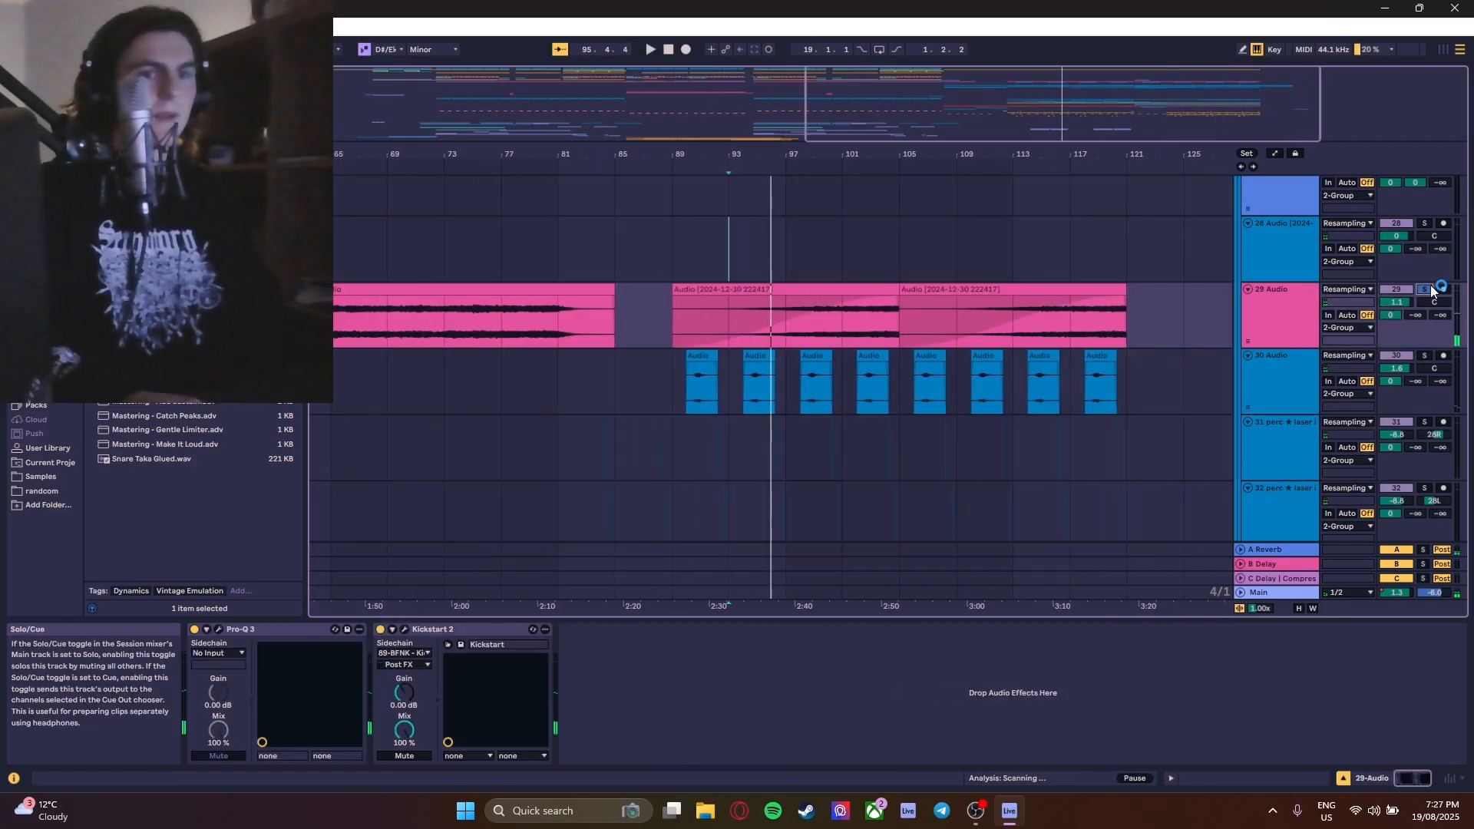
- Solo the 30 Audio track and play its first clip from bar 90
{"action": "scroll", "coordinate": [712, 395], "scroll_direction": "up", "scroll_amount": 4}
{"action": "left_click", "coordinate": [662, 392]}
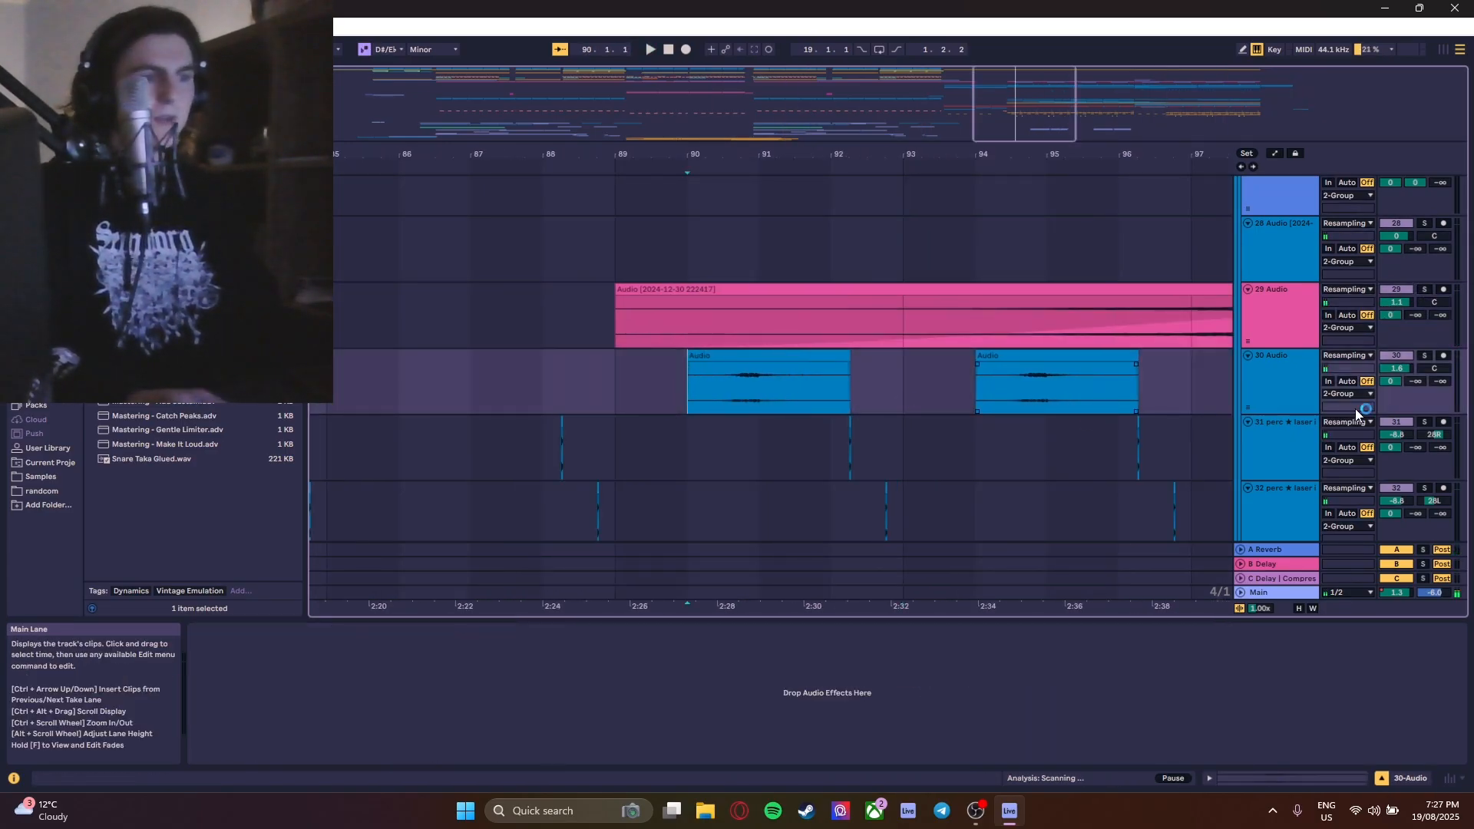
{"action": "left_click", "coordinate": [1426, 356]}
{"action": "key", "text": "space"}
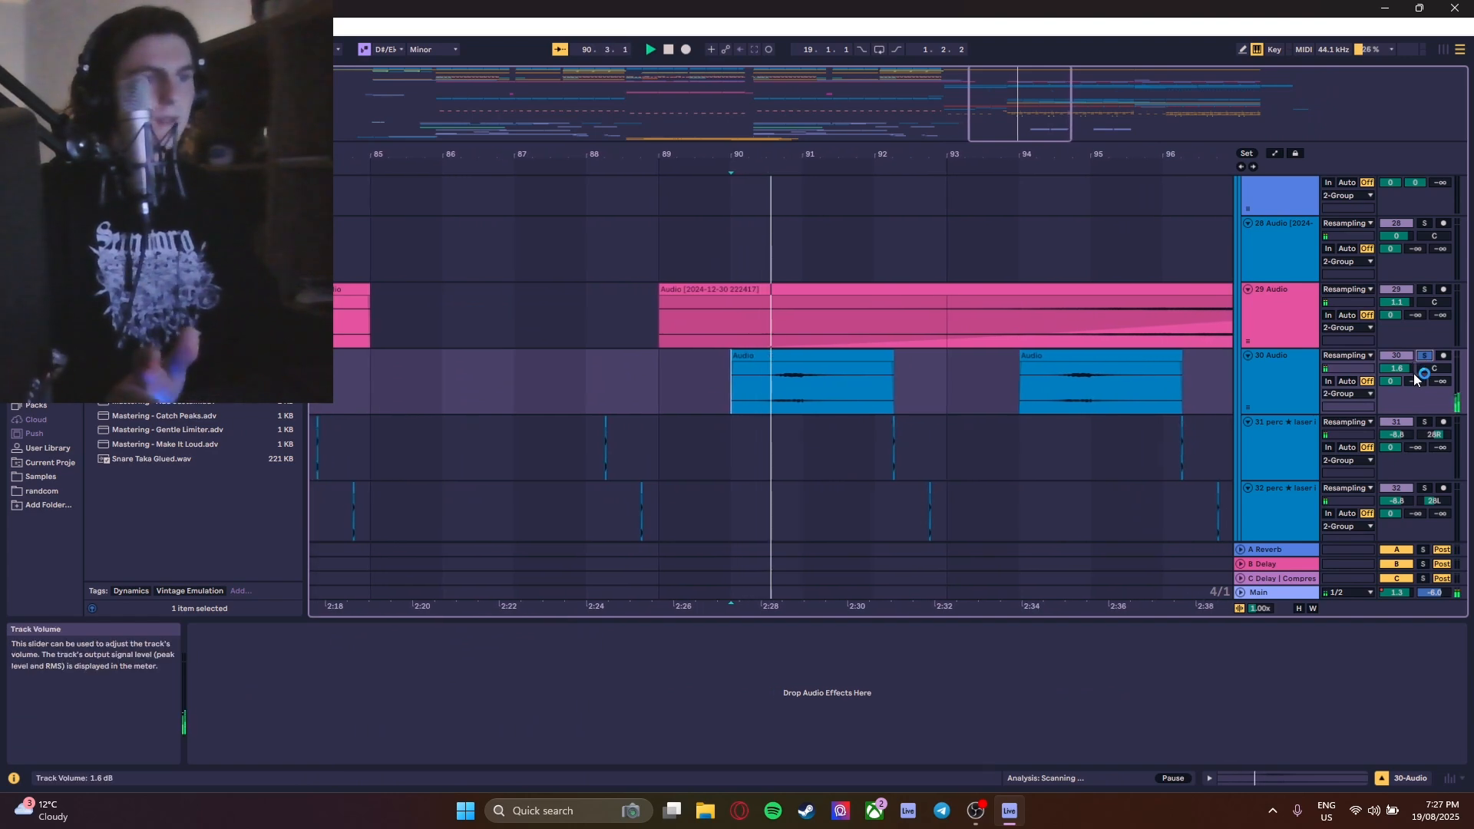
- Add the 31 and 32 perc laser tracks to the solo and play them from their clip in bar 88
{"action": "scroll", "coordinate": [768, 342], "scroll_direction": "down", "scroll_amount": 5}
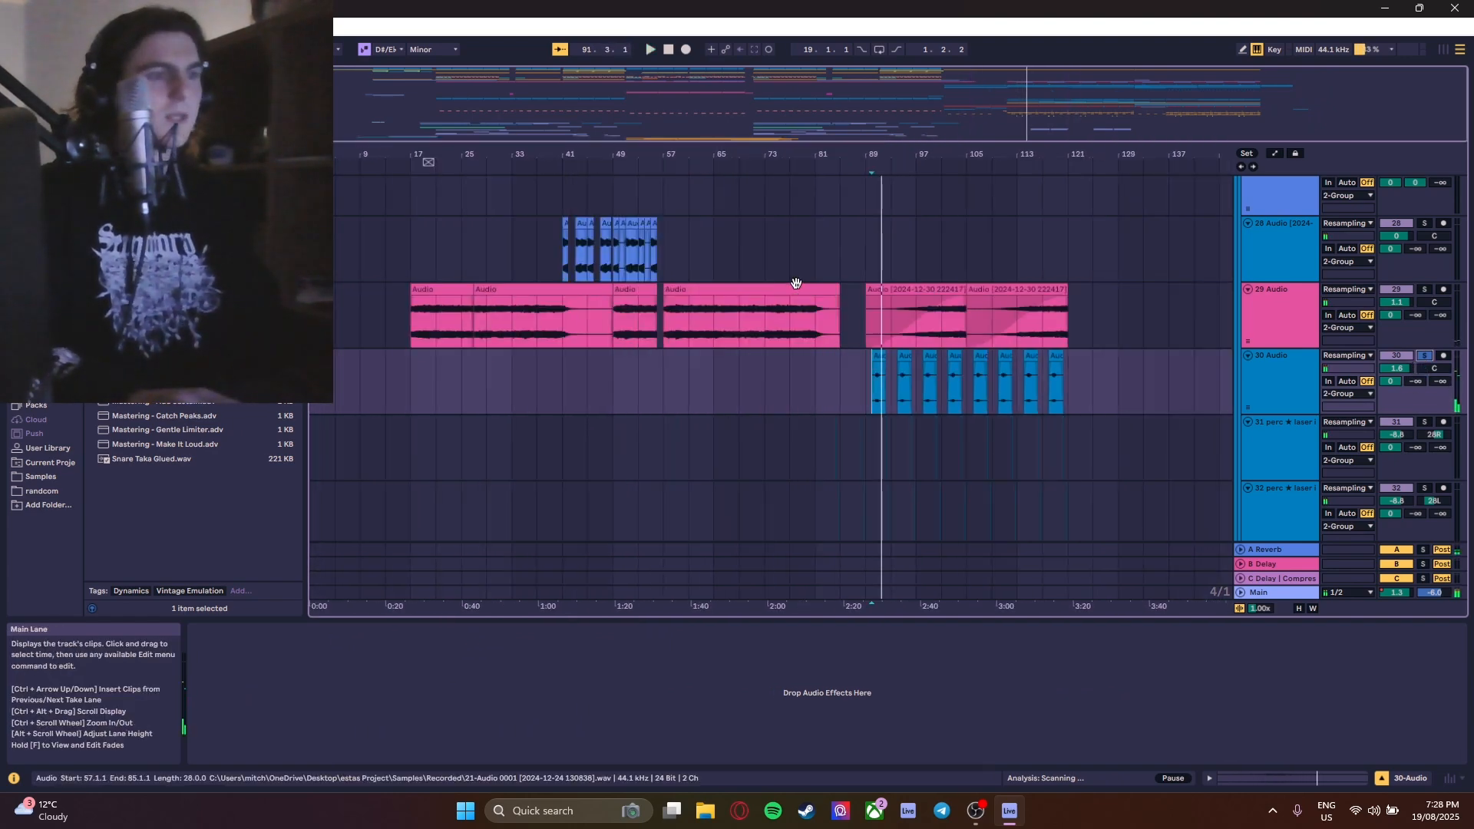
{"action": "scroll", "coordinate": [868, 318], "scroll_direction": "up", "scroll_amount": 5}
{"action": "scroll", "coordinate": [895, 325], "scroll_direction": "down", "scroll_amount": 5}
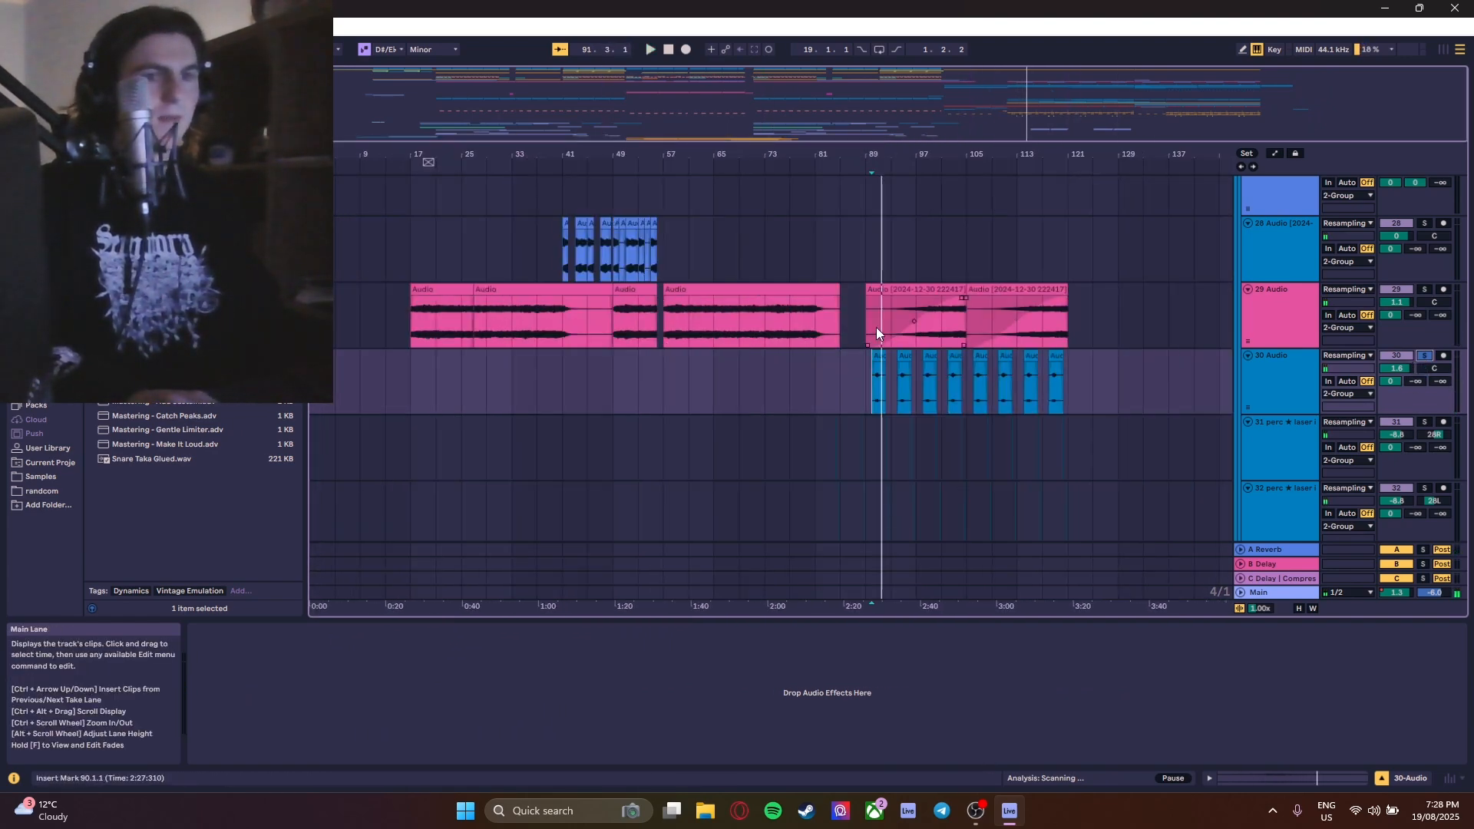
{"action": "left_click", "coordinate": [868, 446]}
{"action": "scroll", "coordinate": [680, 441], "scroll_direction": "up", "scroll_amount": 5}
{"action": "left_click", "coordinate": [1427, 421]}
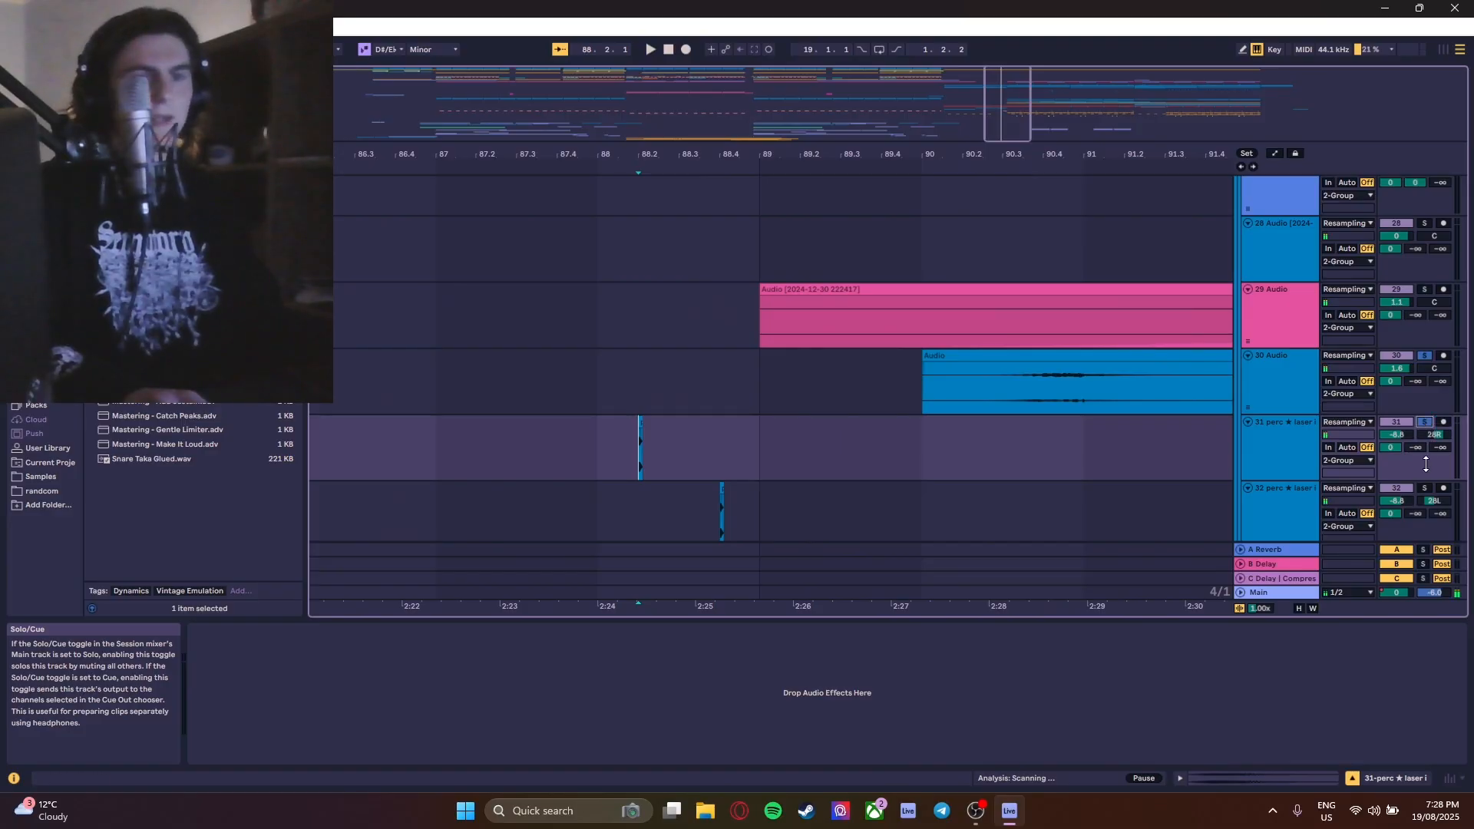
{"action": "left_click", "coordinate": [1427, 488]}
{"action": "key", "text": "space"}
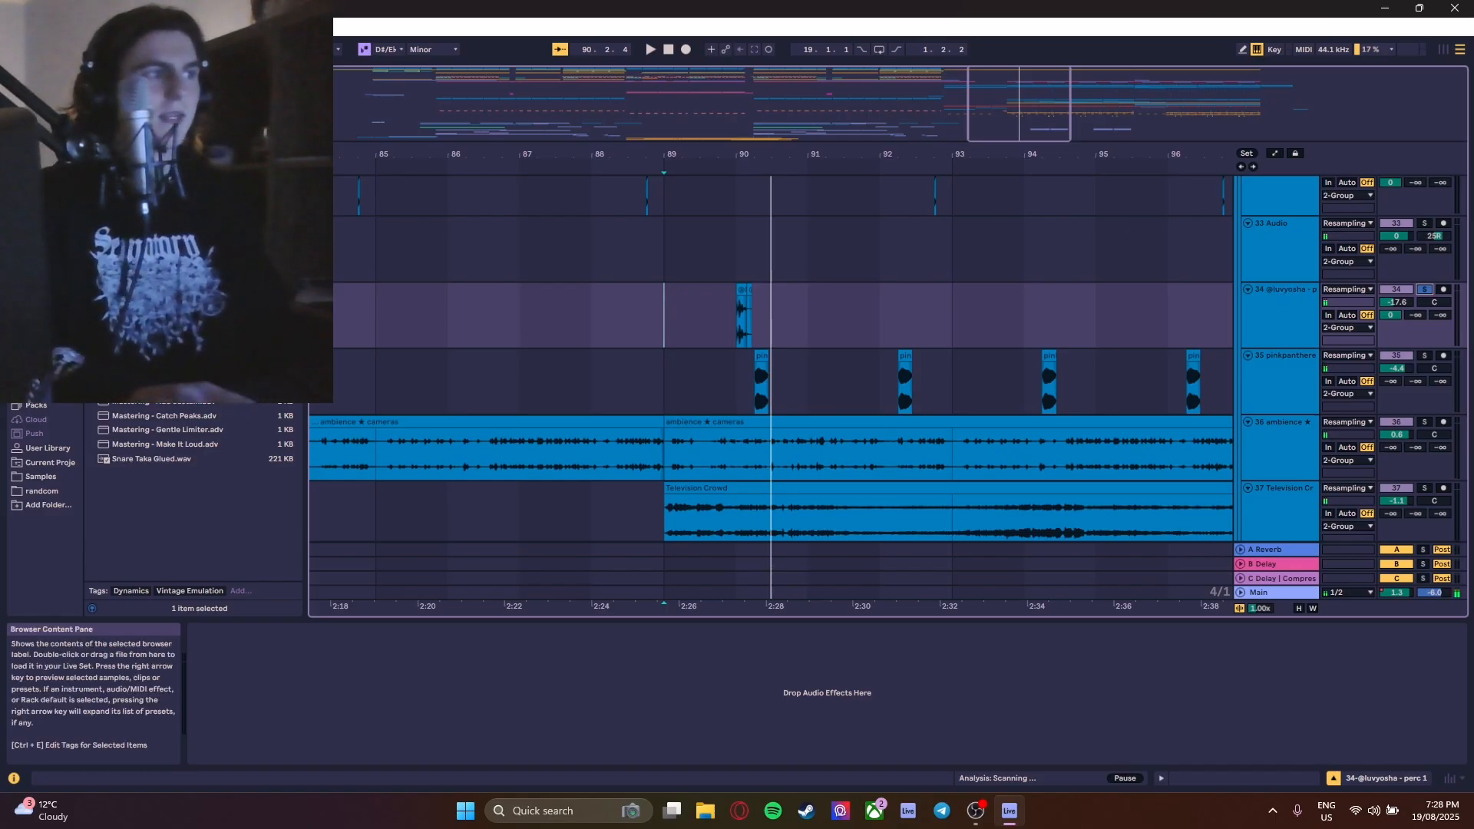
- Show the Samples folder in the browser, then add the 35 pinkpantheress track to the solo and play from bar 90
{"action": "left_click", "coordinate": [40, 477]}
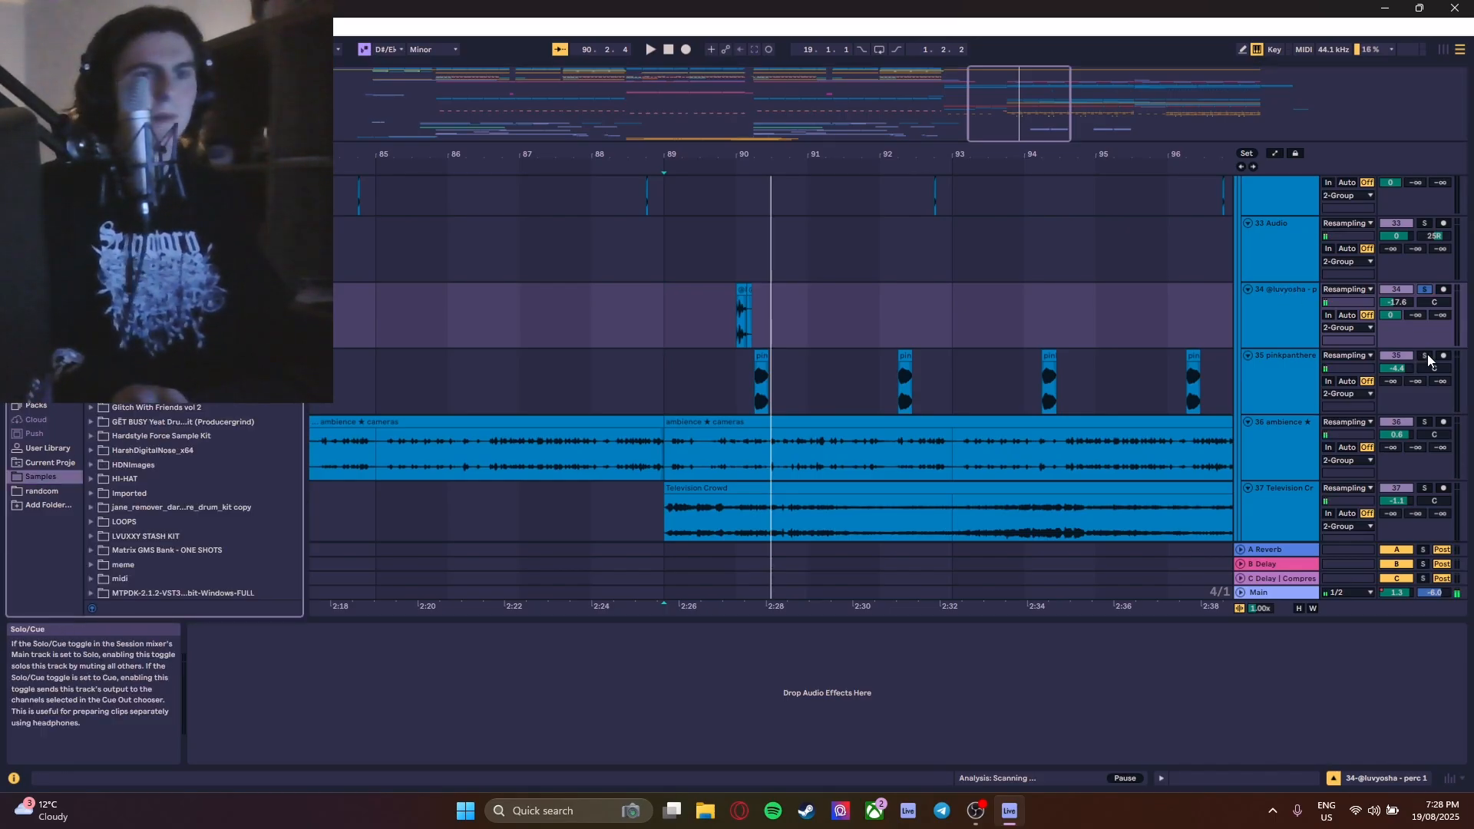
{"action": "left_click", "coordinate": [1426, 356]}
{"action": "left_click", "coordinate": [713, 396]}
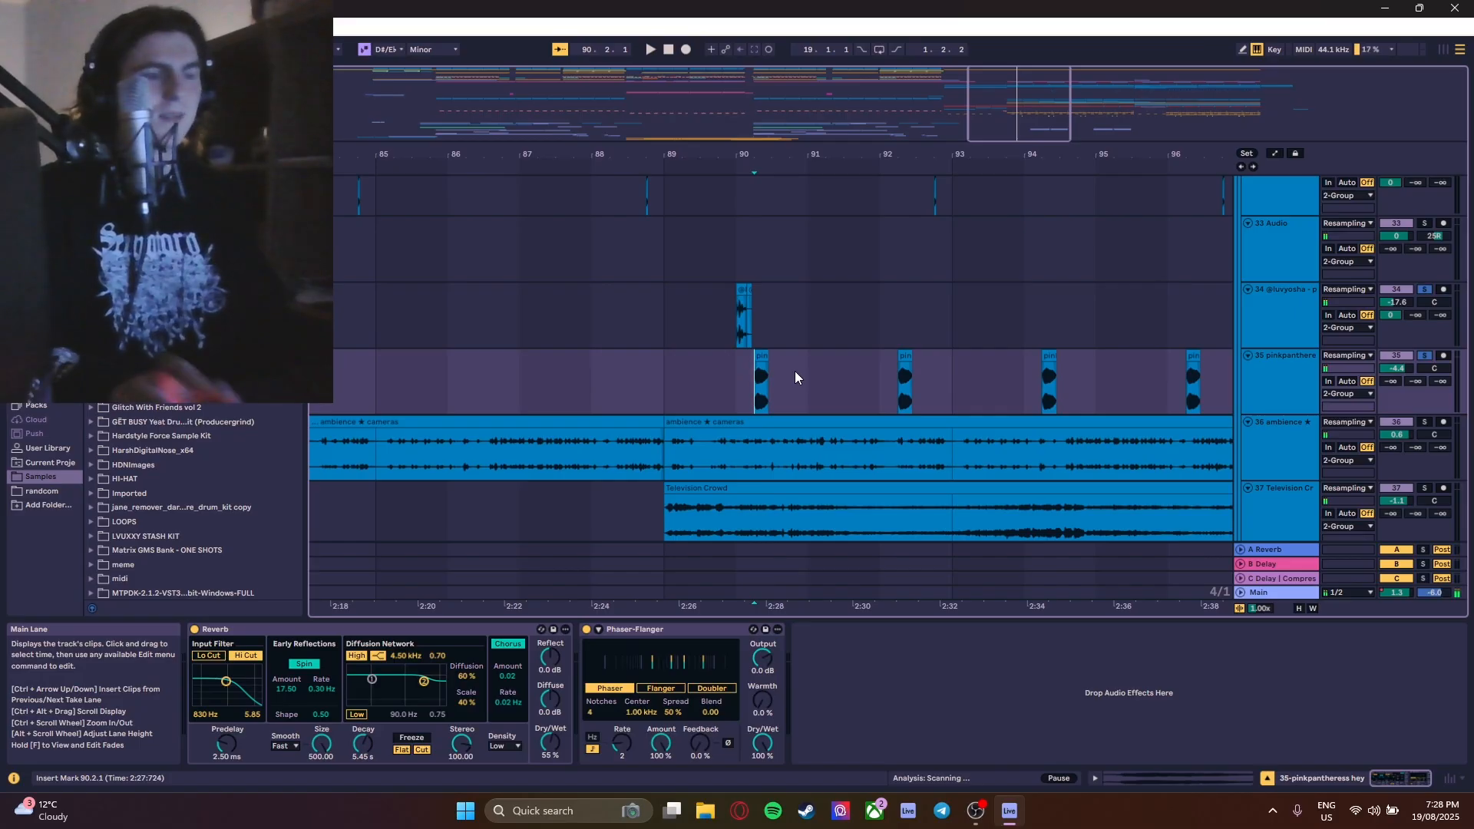
{"action": "key", "text": "space"}
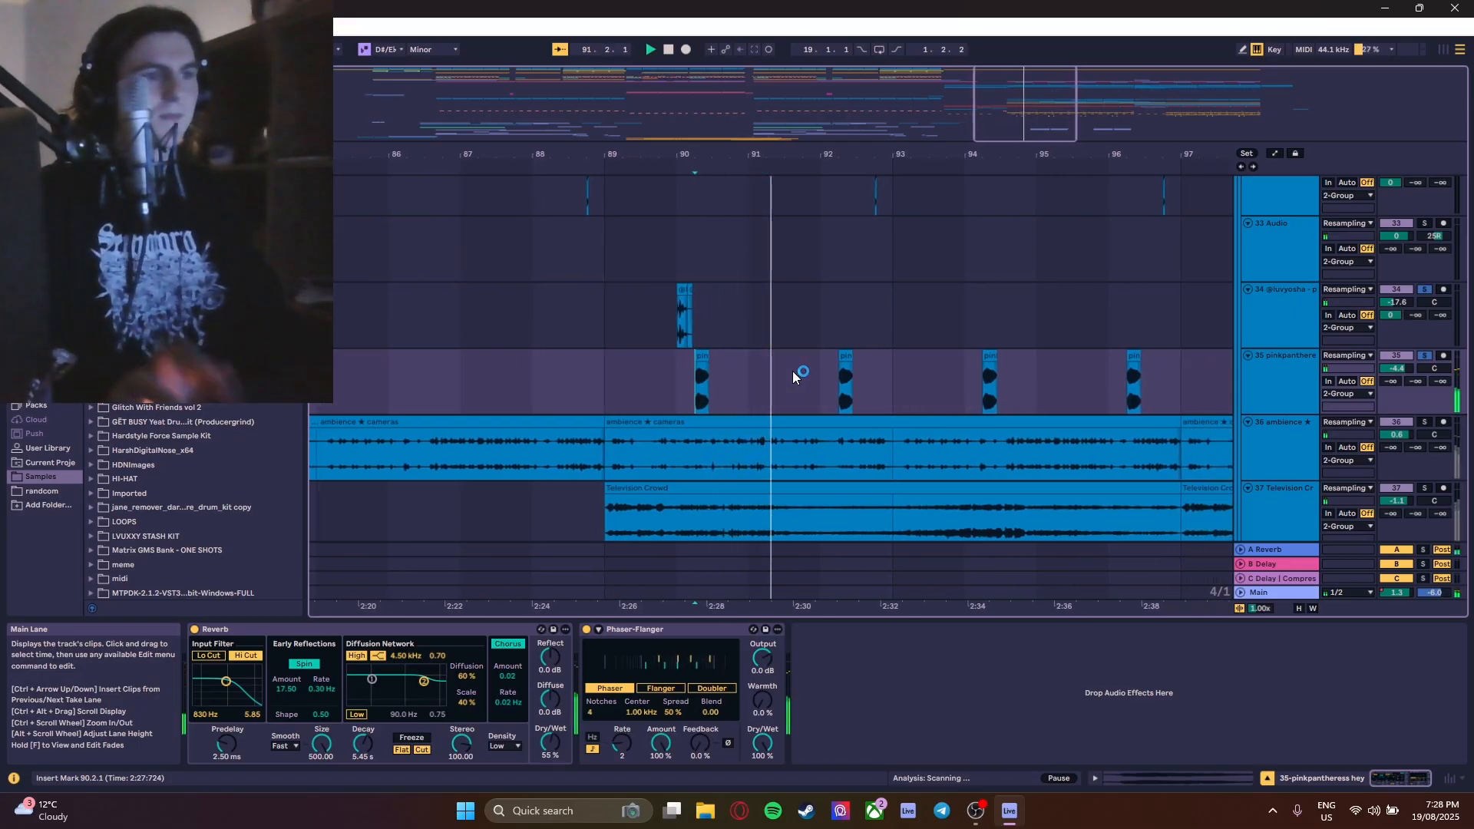
{"action": "scroll", "coordinate": [806, 380], "scroll_direction": "up", "scroll_amount": 2}
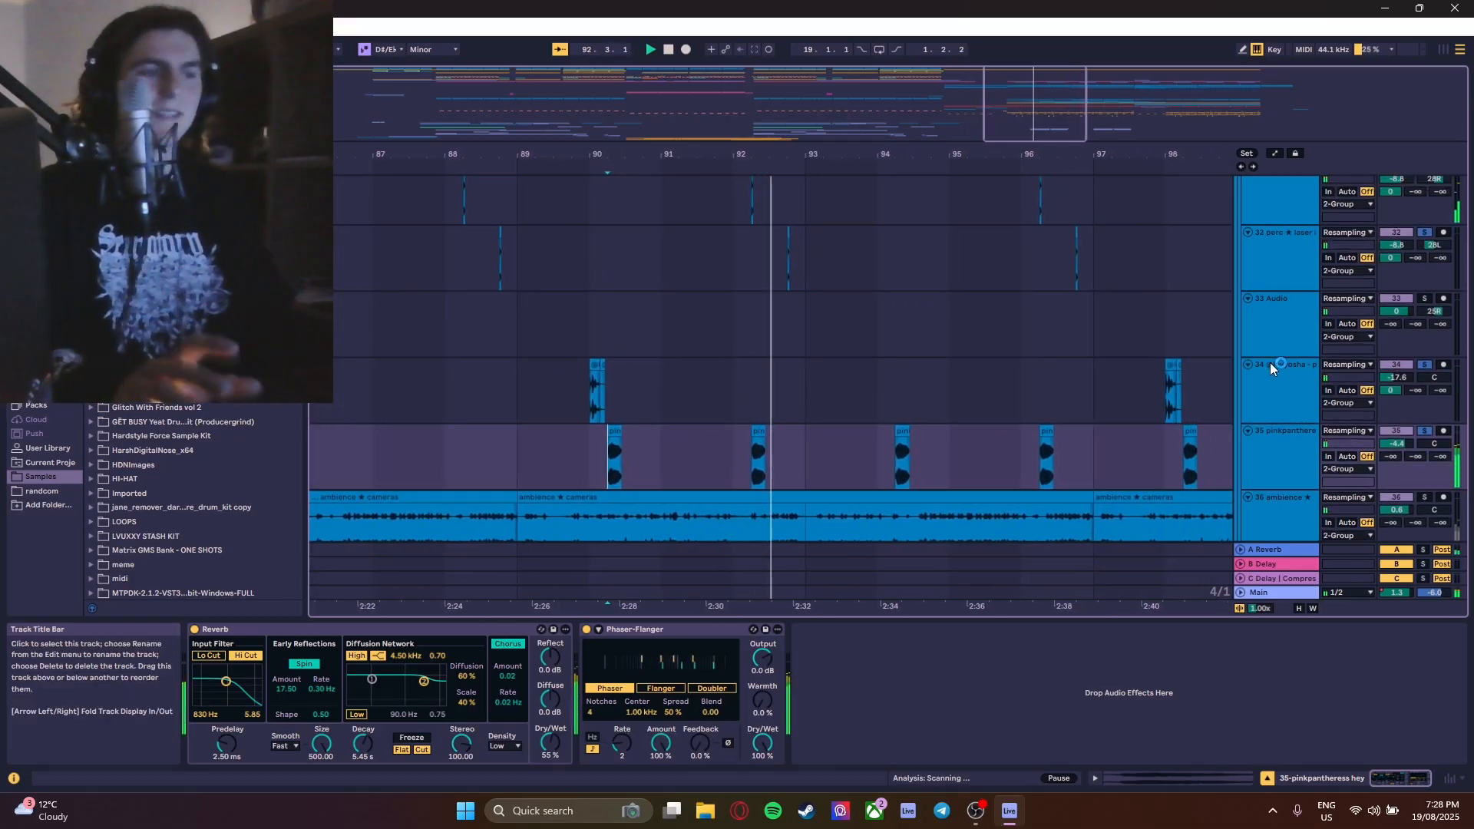
- Solo and play the 70 Serum track from bar 89, then view its Pro-Q 3 device
{"action": "scroll", "coordinate": [1129, 395], "scroll_direction": "up", "scroll_amount": 3}
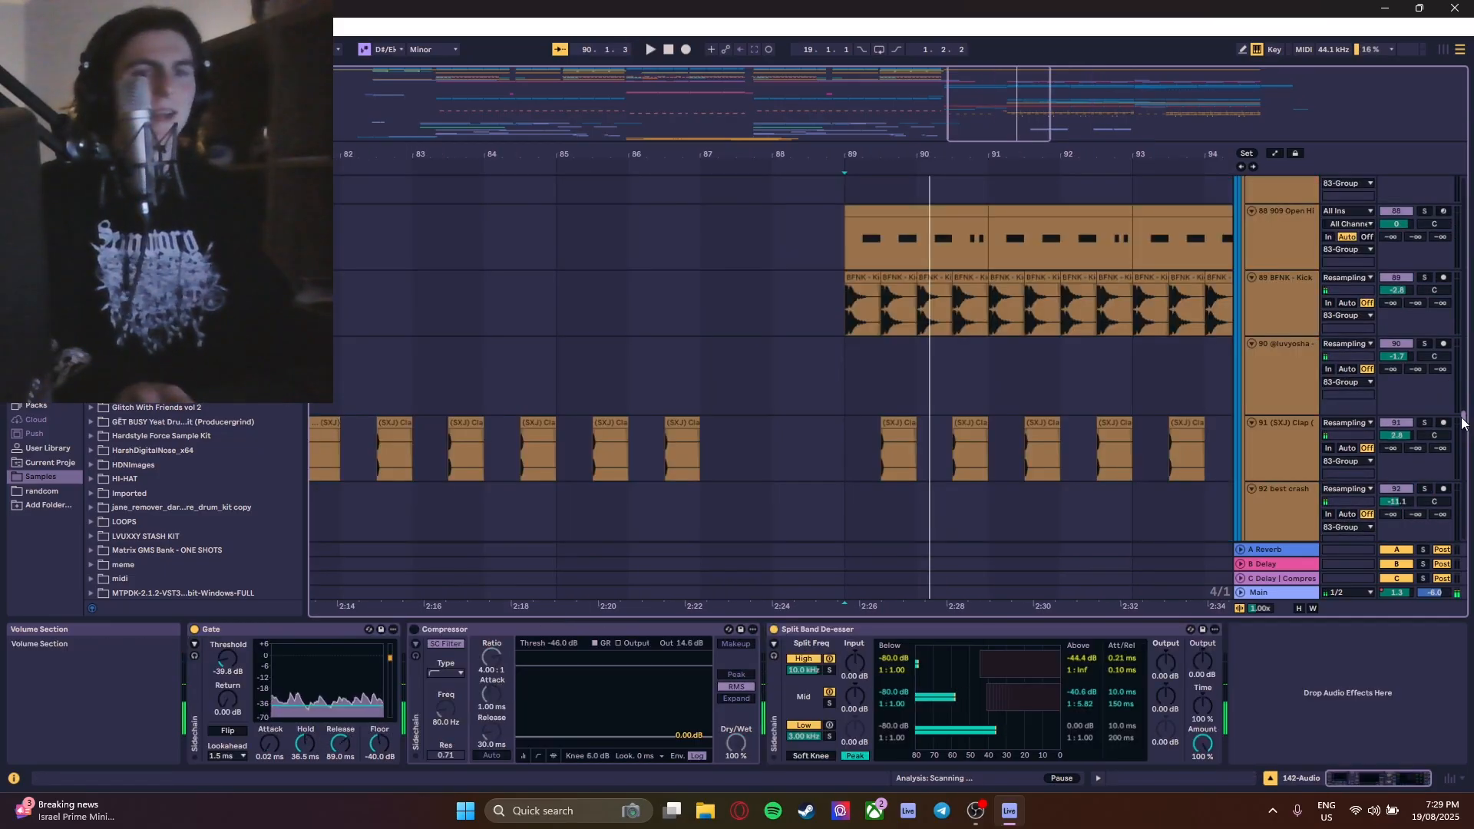
{"action": "left_click_drag", "start_coordinate": [1463, 421], "coordinate": [1150, 359]}
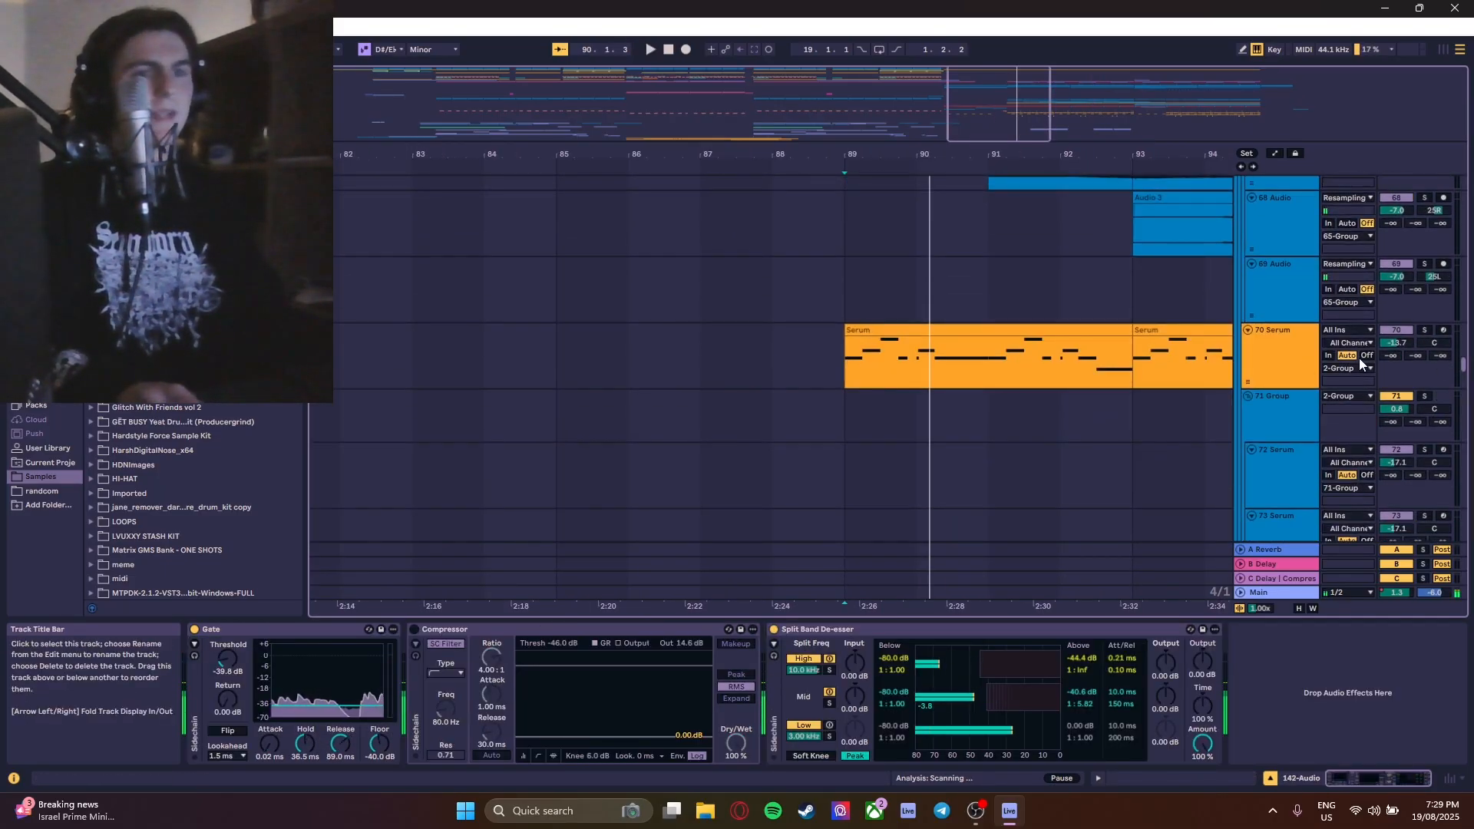
{"action": "left_click", "coordinate": [1421, 329]}
{"action": "key", "text": "space"}
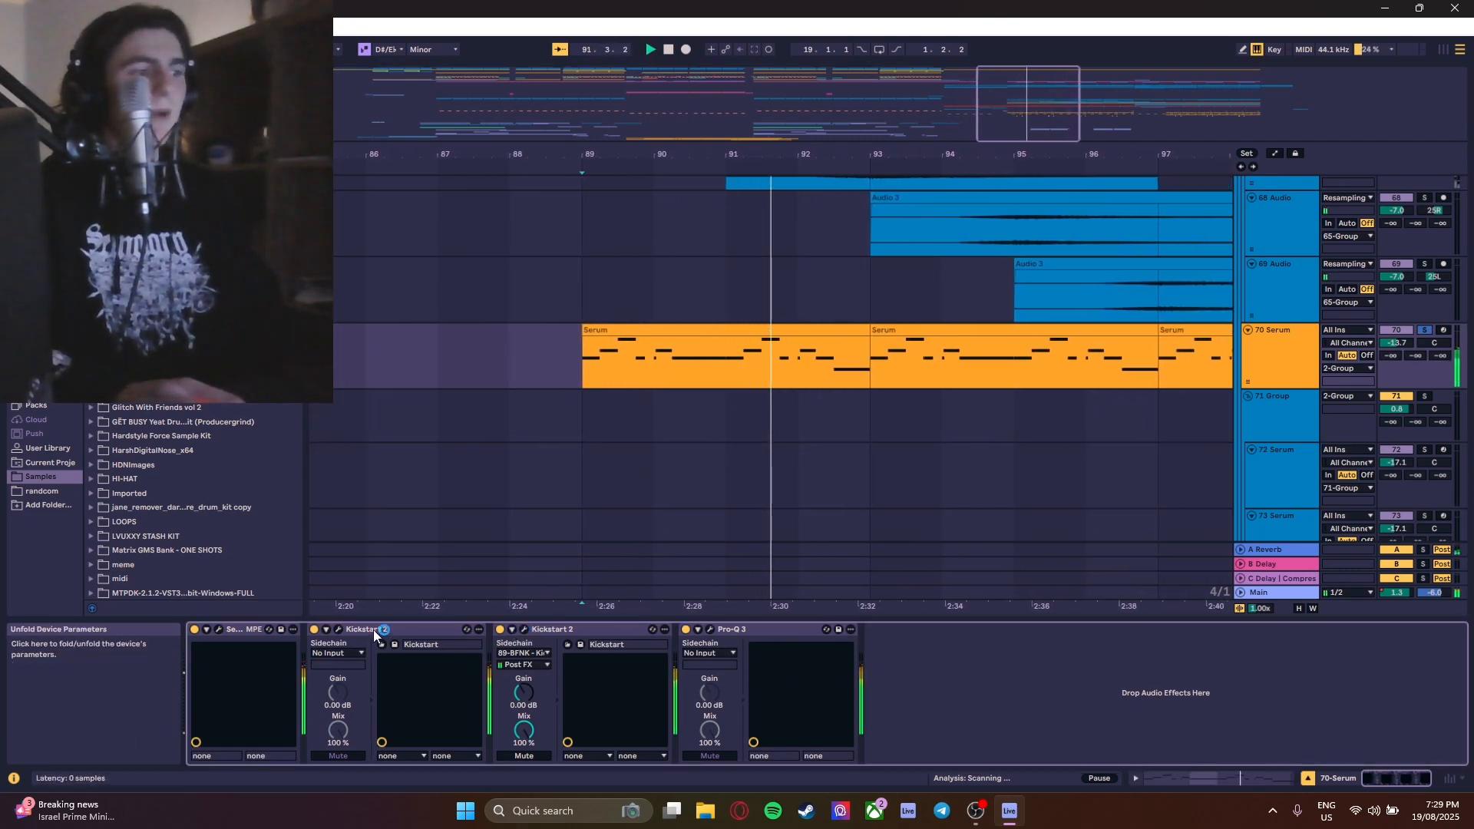
{"action": "left_click", "coordinate": [708, 630]}
{"action": "left_click", "coordinate": [722, 78]}
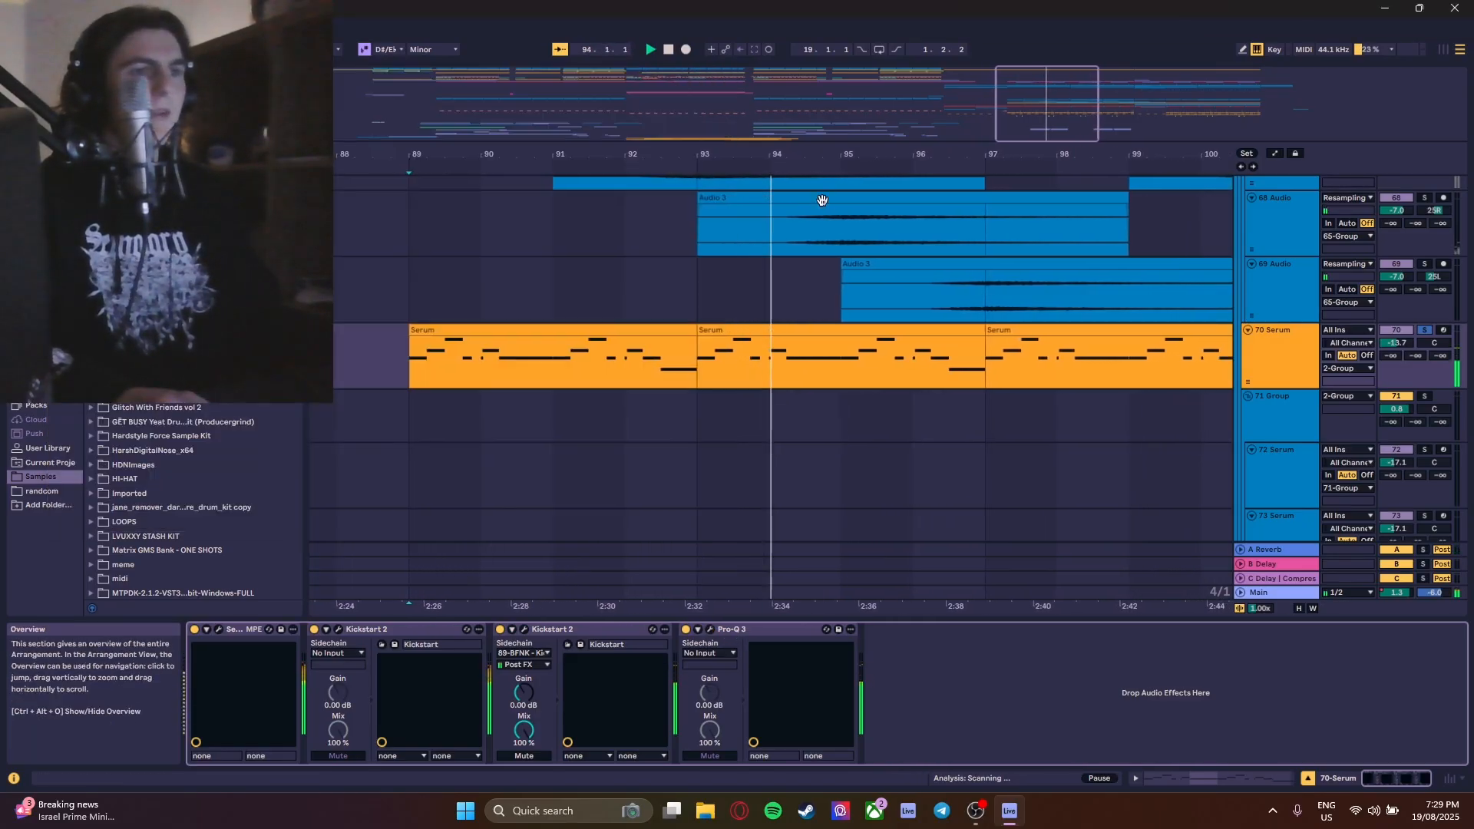
- View the Serum patch on the 70 Serum track while it plays, close the plug-in window and stop playback
{"action": "scroll", "coordinate": [873, 330], "scroll_direction": "up", "scroll_amount": 1}
{"action": "scroll", "coordinate": [873, 329], "scroll_direction": "up", "scroll_amount": 1}
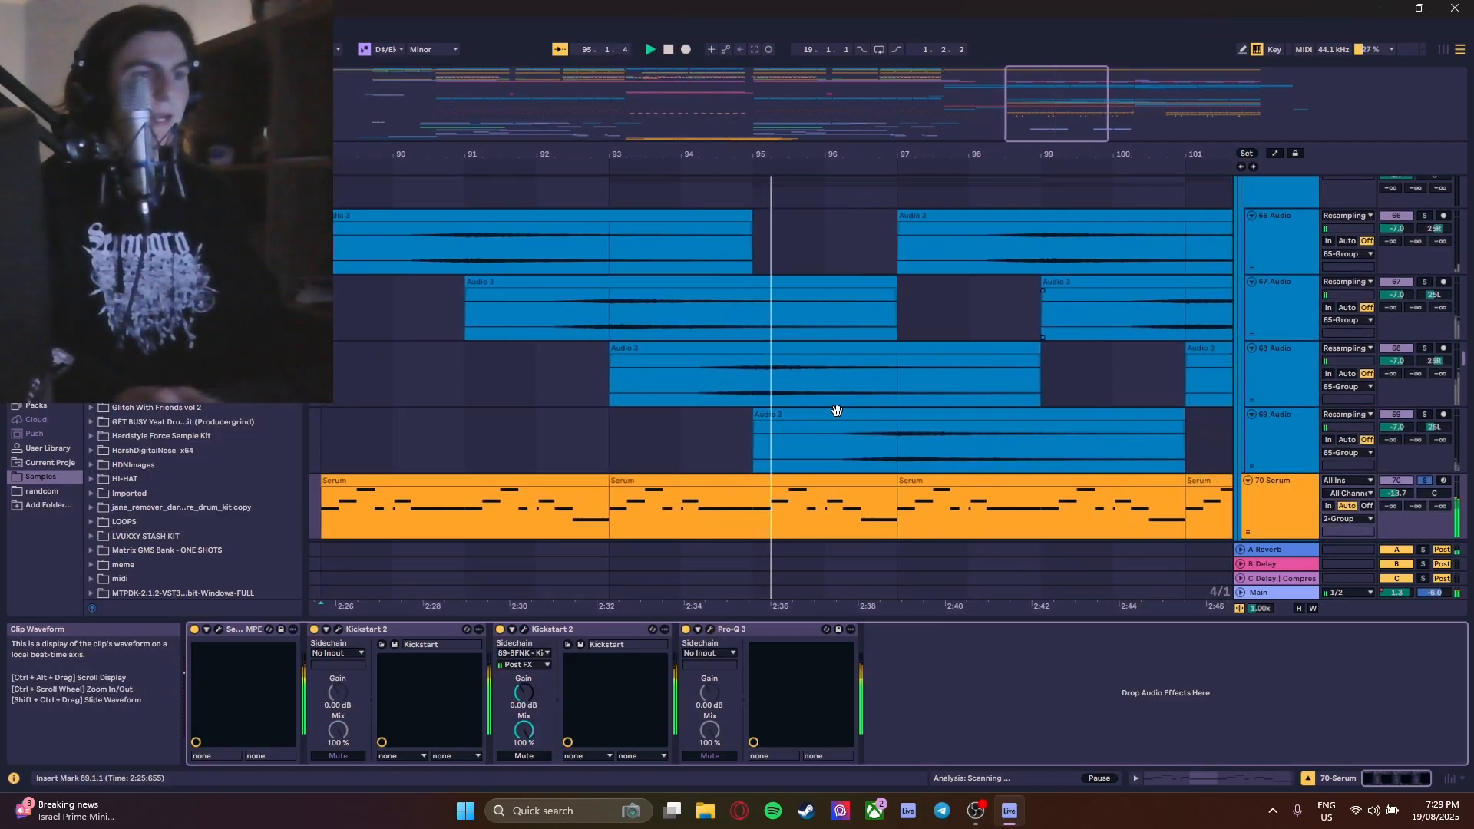
{"action": "left_click", "coordinate": [218, 629]}
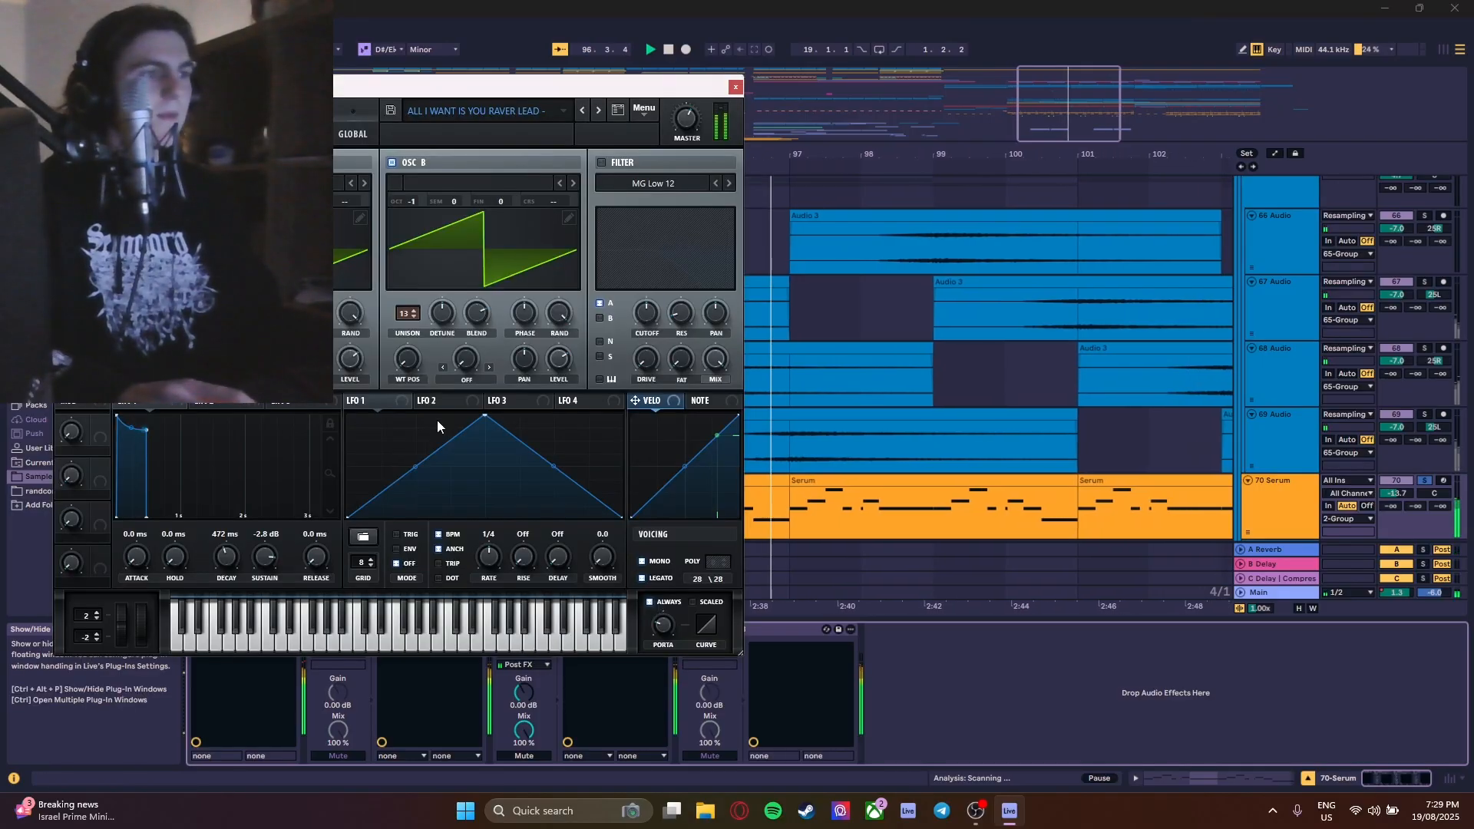
{"action": "left_click", "coordinate": [735, 87]}
{"action": "scroll", "coordinate": [829, 370], "scroll_direction": "down", "scroll_amount": 8}
{"action": "scroll", "coordinate": [918, 418], "scroll_direction": "up", "scroll_amount": 5}
{"action": "key", "text": "space"}
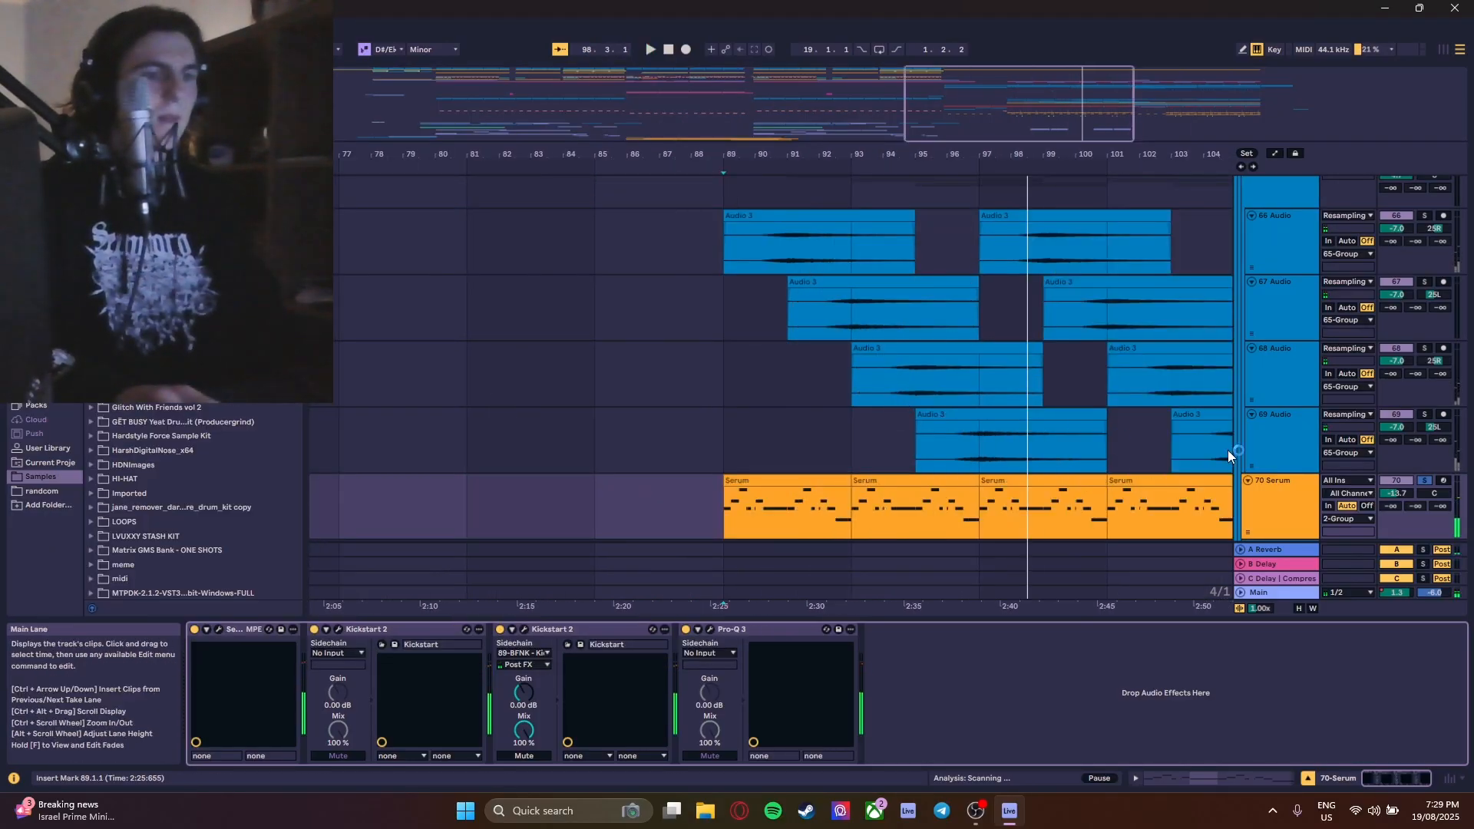
- Solo the 65 Group instead of the 70 Serum track and play its resampled audio layers from bar 89
{"action": "left_click", "coordinate": [1423, 481]}
{"action": "scroll", "coordinate": [801, 476], "scroll_direction": "down", "scroll_amount": 4}
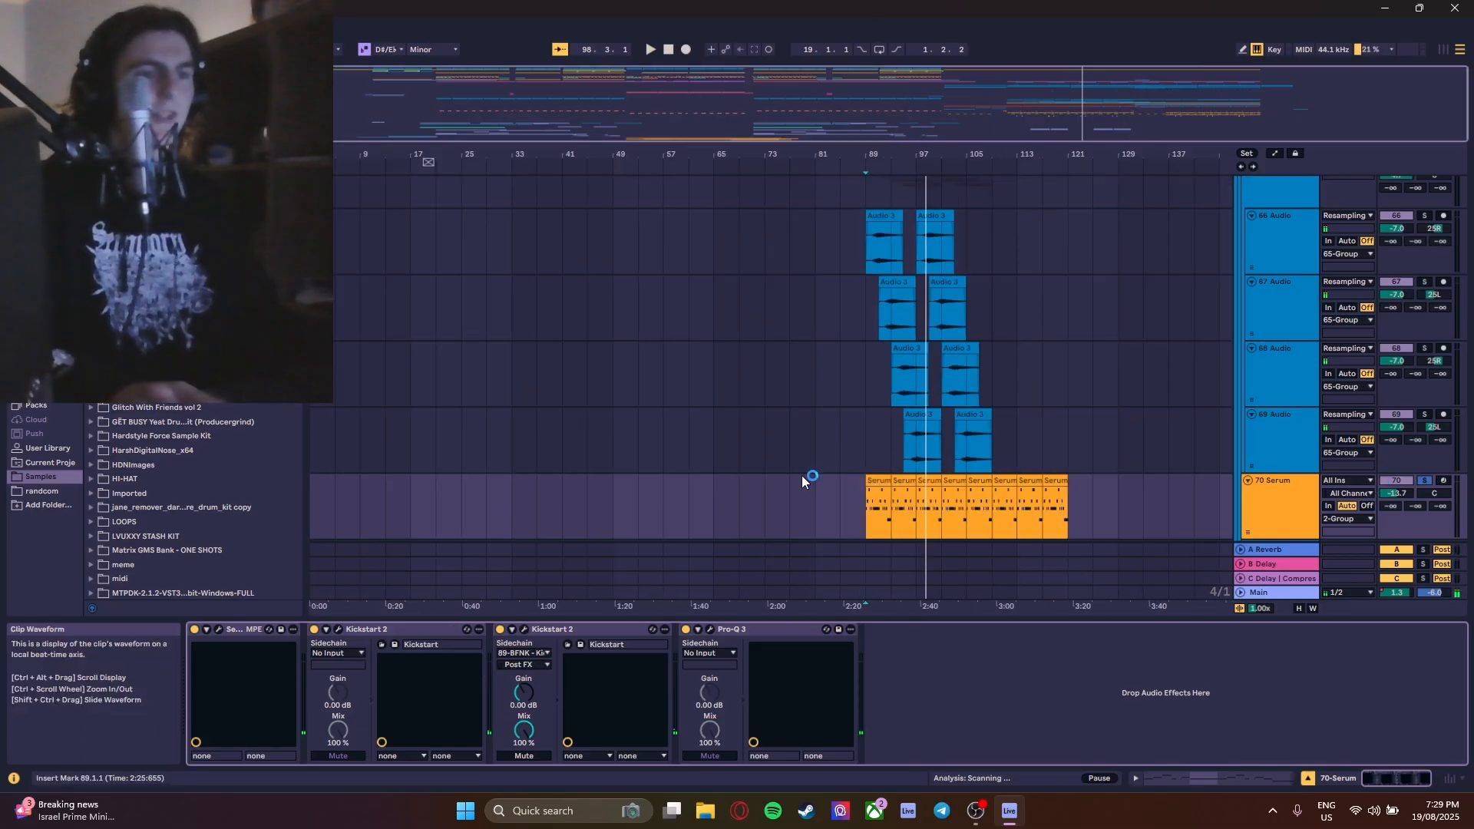
{"action": "scroll", "coordinate": [842, 384], "scroll_direction": "up", "scroll_amount": 4}
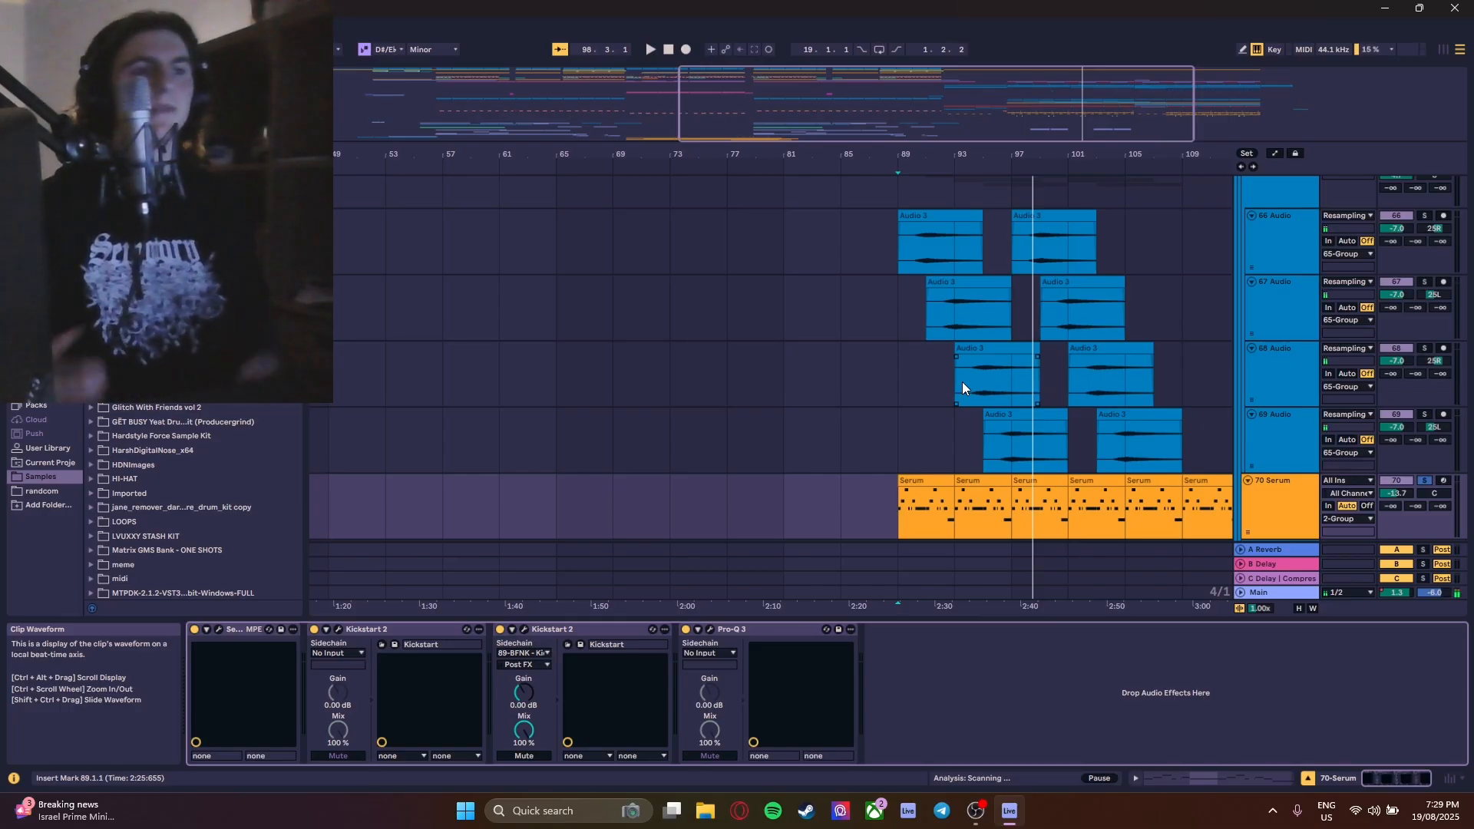
{"action": "left_click", "coordinate": [887, 237]}
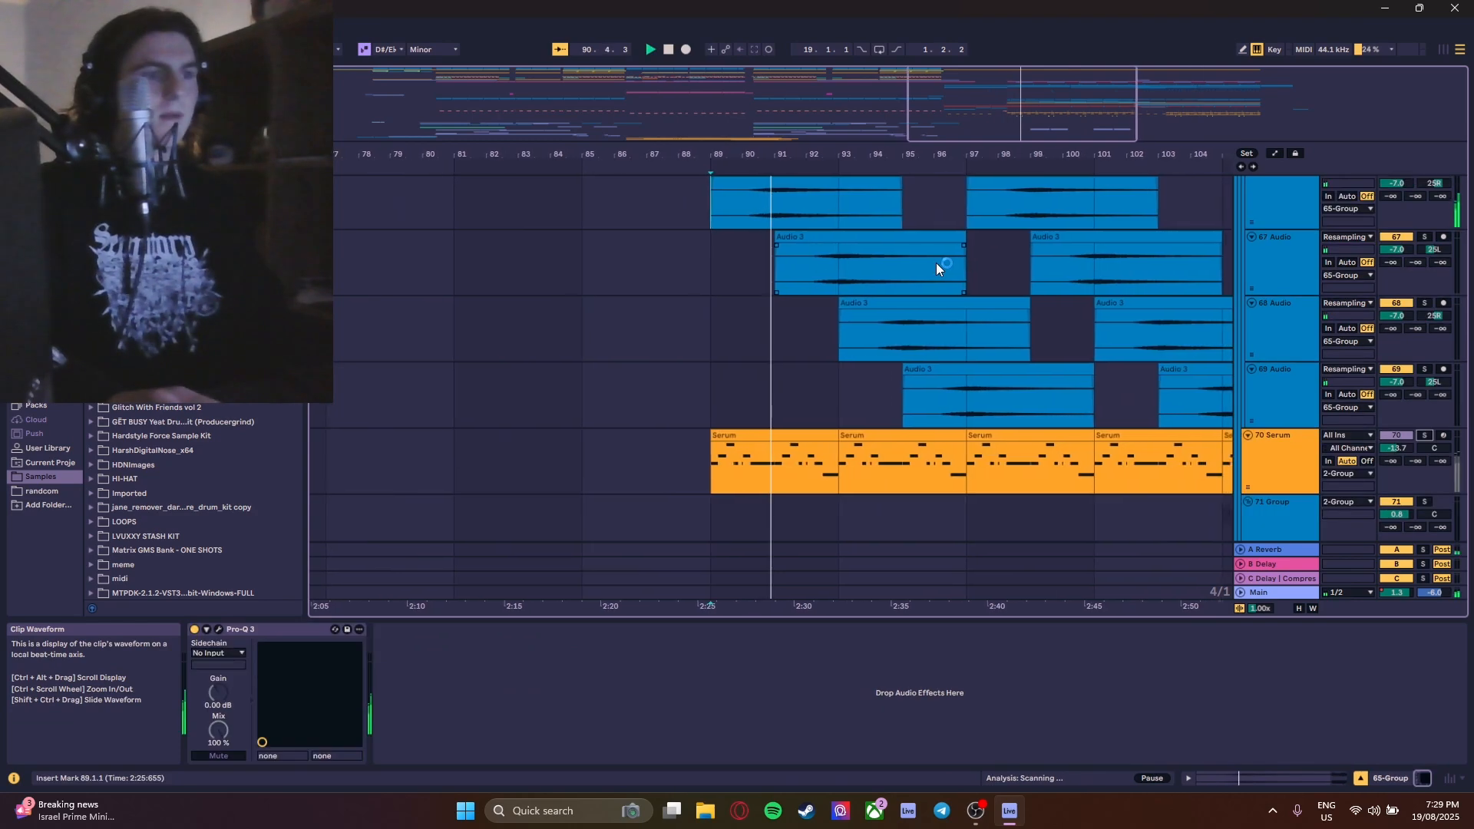
{"action": "scroll", "coordinate": [965, 247], "scroll_direction": "up", "scroll_amount": 3}
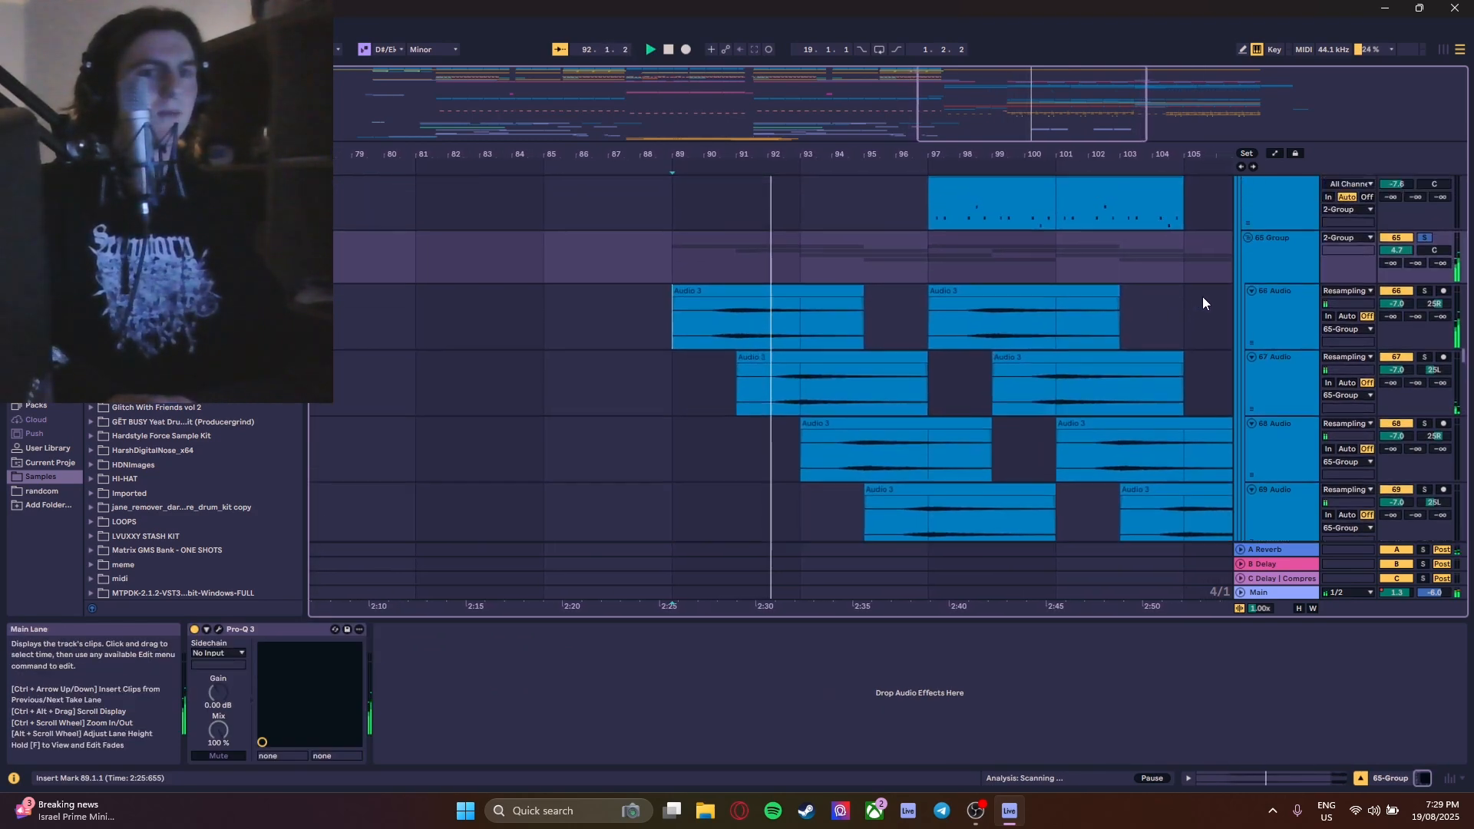
{"action": "scroll", "coordinate": [1203, 302], "scroll_direction": "down", "scroll_amount": 2}
{"action": "scroll", "coordinate": [1190, 322], "scroll_direction": "up", "scroll_amount": 5}
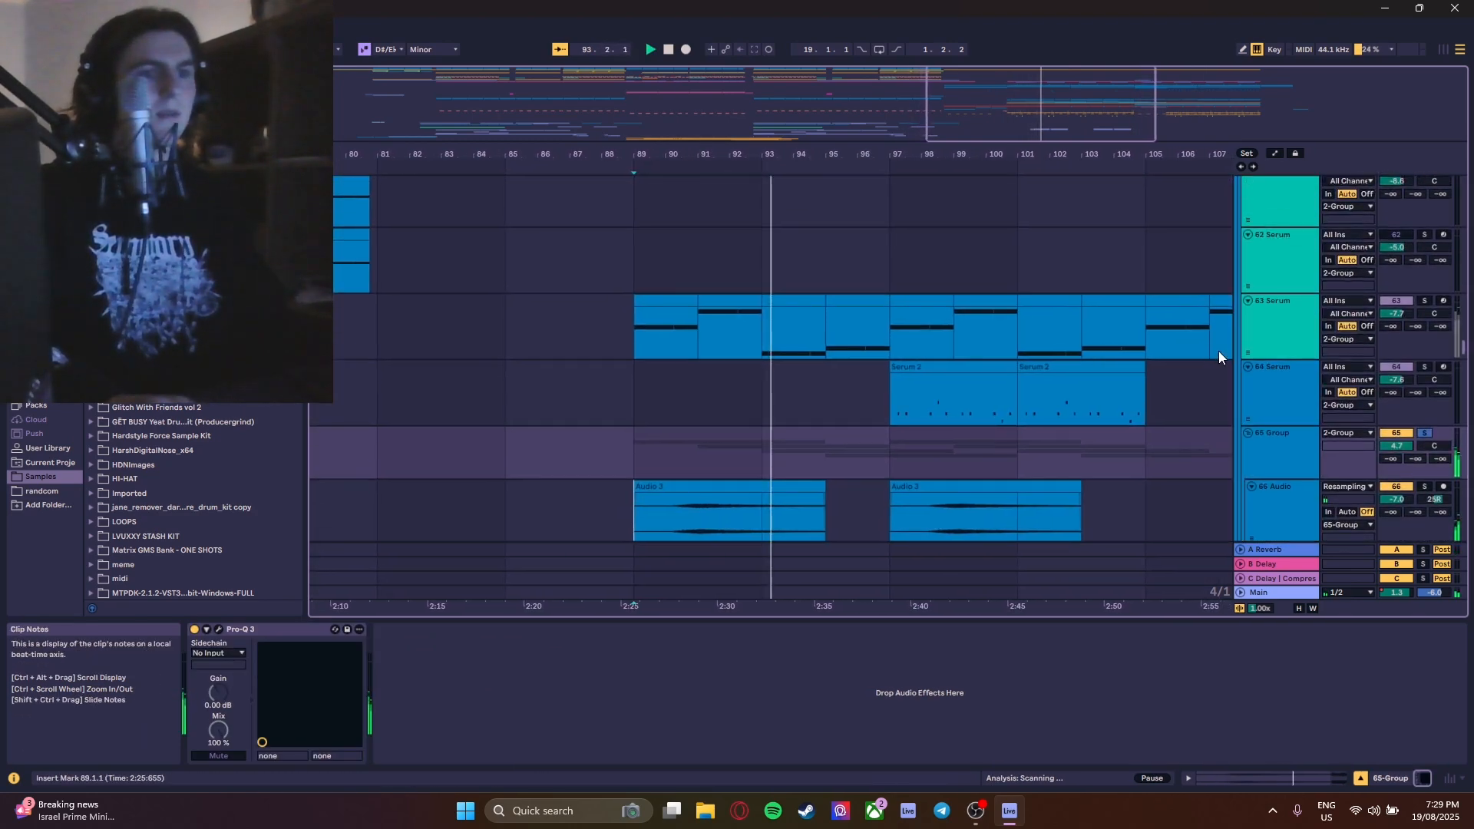
{"action": "scroll", "coordinate": [1224, 347], "scroll_direction": "down", "scroll_amount": 3}
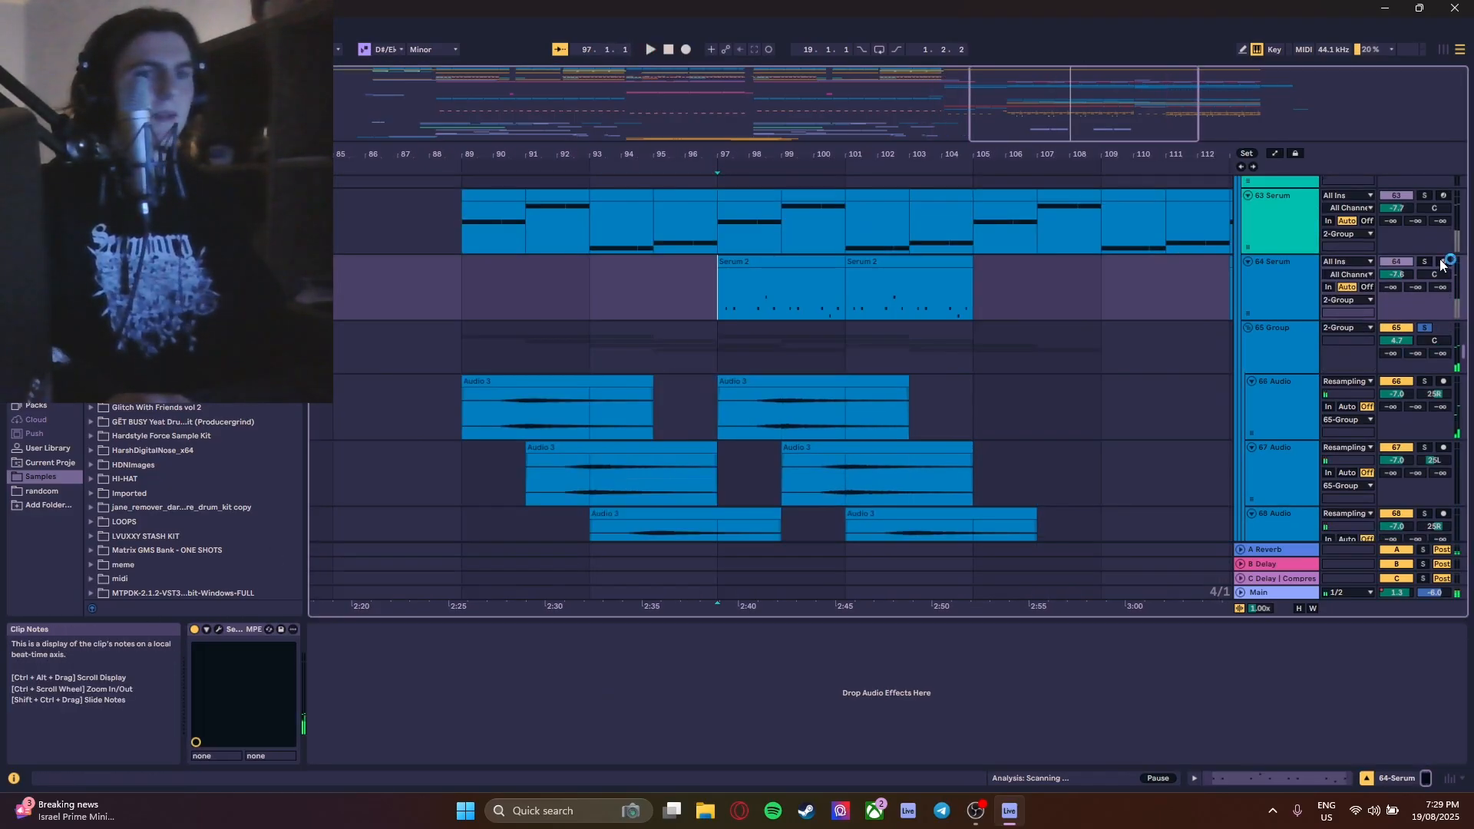
- Add the 64 Serum track to the 65 Group solo and play both from bar 97
{"action": "left_click", "coordinate": [1426, 262], "text": "ctrl"}
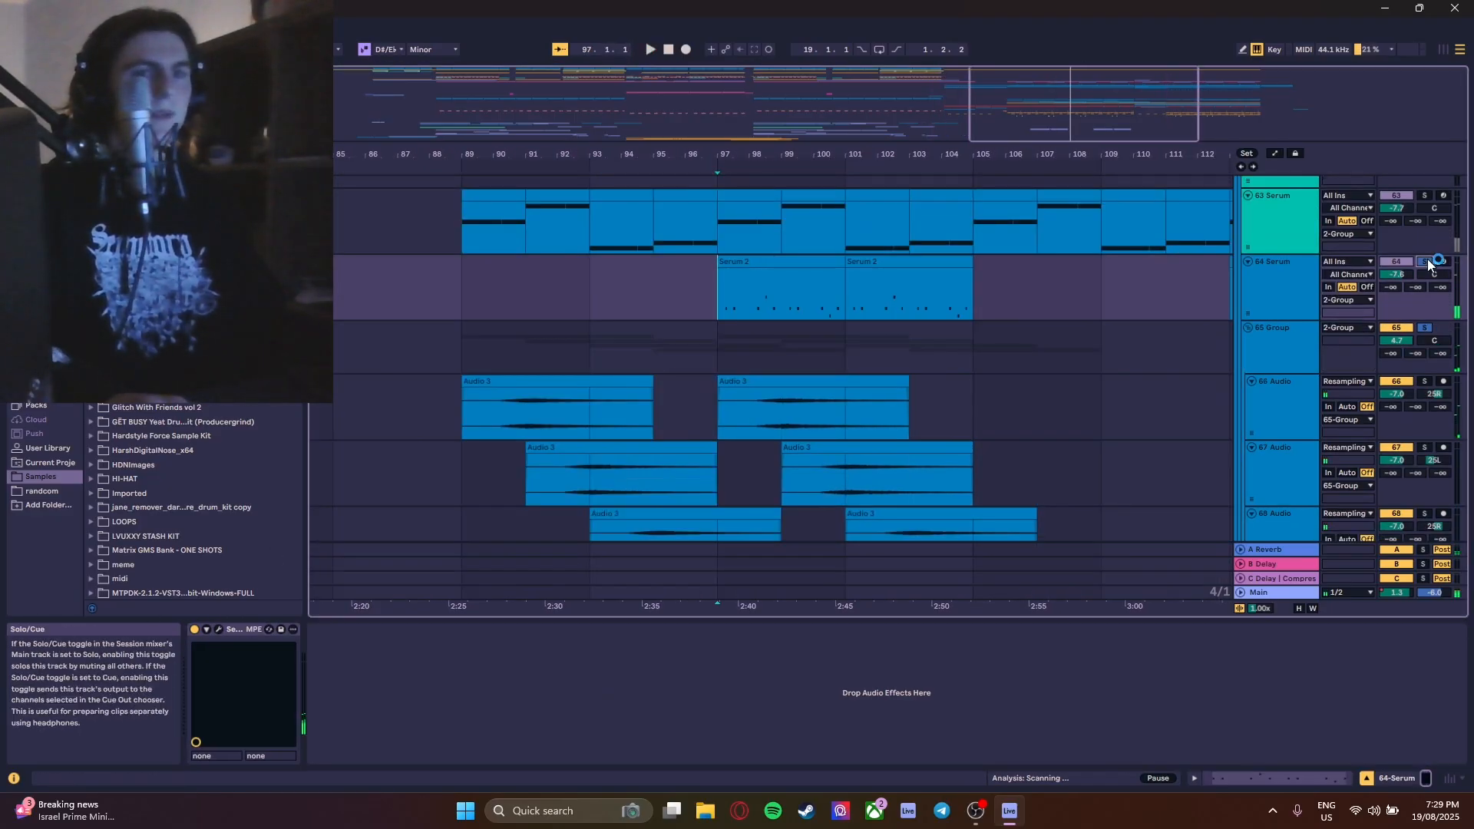
{"action": "key", "text": "space"}
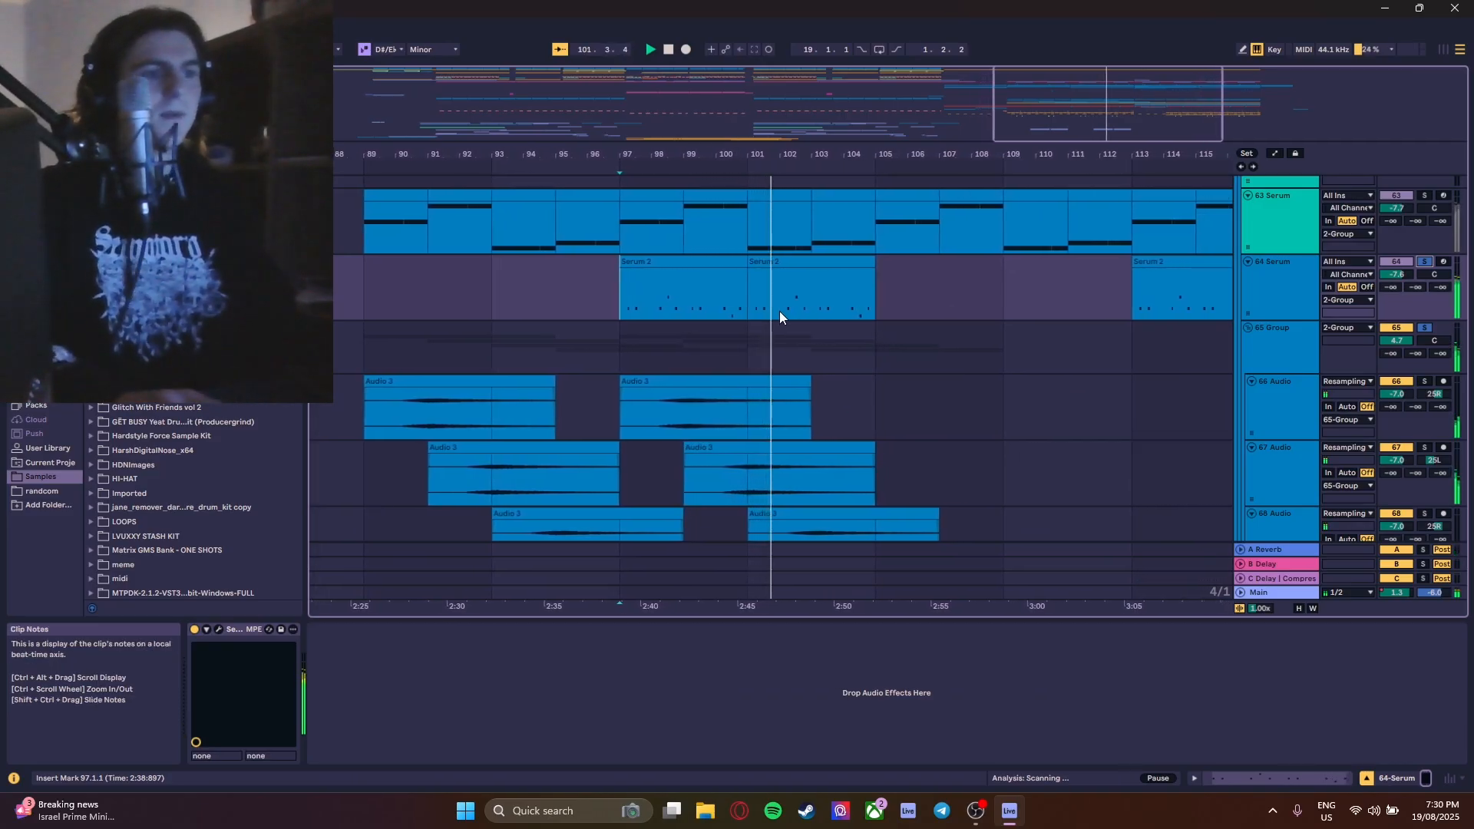
{"action": "scroll", "coordinate": [813, 315], "scroll_direction": "up", "scroll_amount": 4}
{"action": "scroll", "coordinate": [814, 315], "scroll_direction": "down", "scroll_amount": 2}
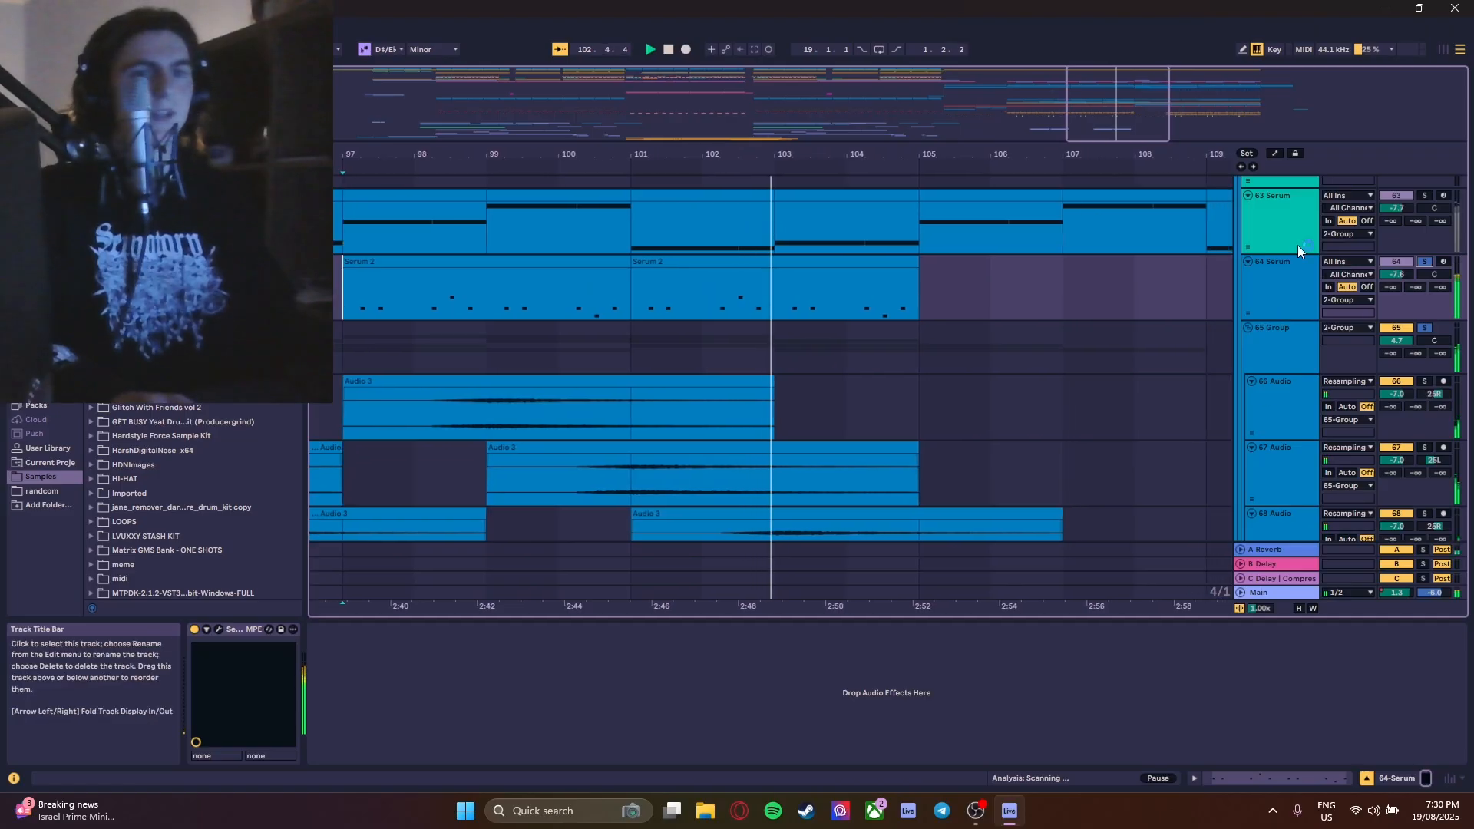
{"action": "right_click", "coordinate": [1380, 436]}
{"action": "left_click", "coordinate": [1090, 413]}
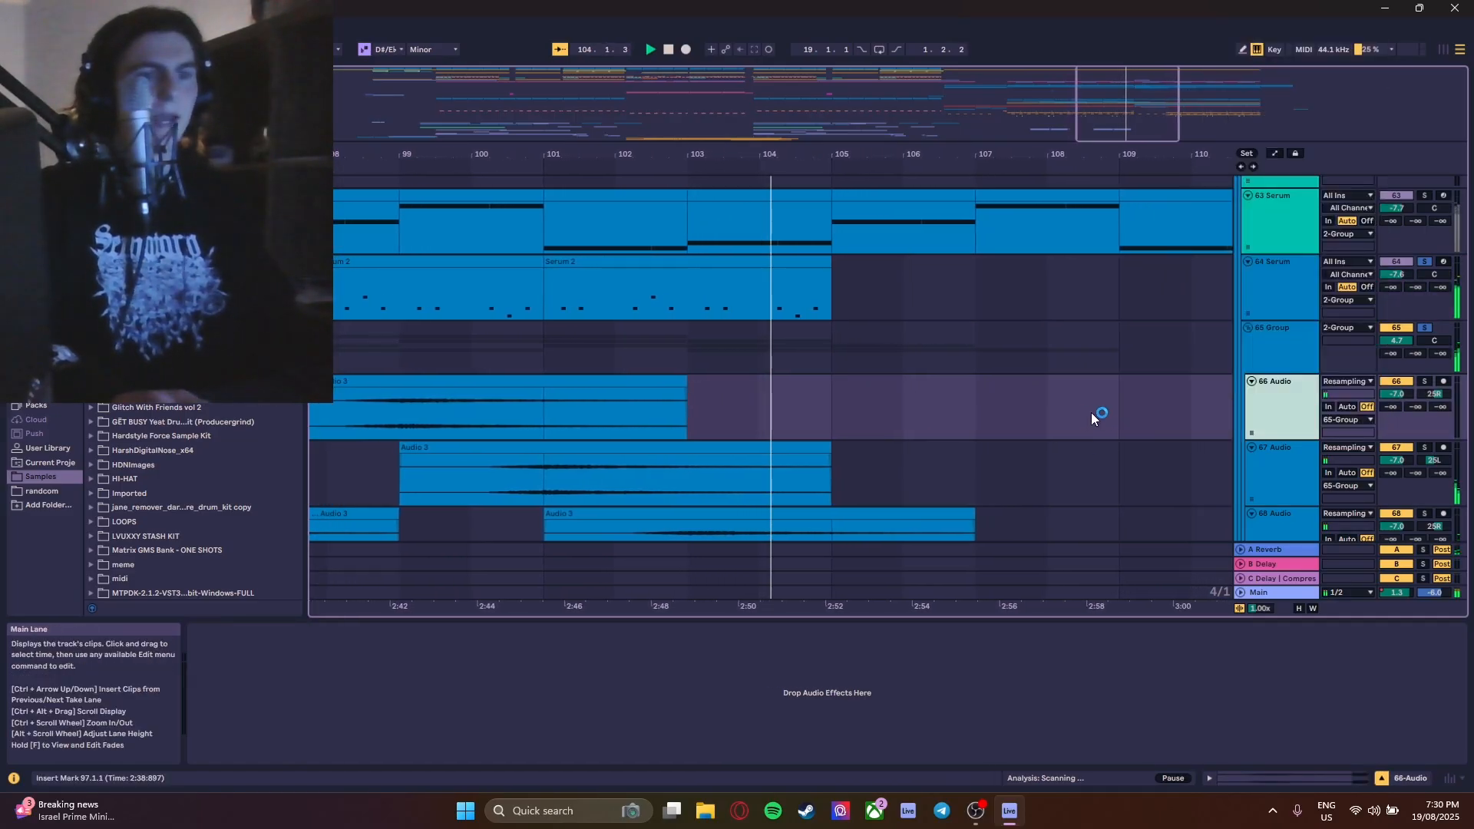
{"action": "scroll", "coordinate": [1121, 421], "scroll_direction": "down", "scroll_amount": 2}
{"action": "scroll", "coordinate": [1122, 421], "scroll_direction": "up", "scroll_amount": 3}
{"action": "scroll", "coordinate": [1105, 421], "scroll_direction": "down", "scroll_amount": 5}
{"action": "key", "text": "space"}
{"action": "scroll", "coordinate": [929, 351], "scroll_direction": "up", "scroll_amount": 3}
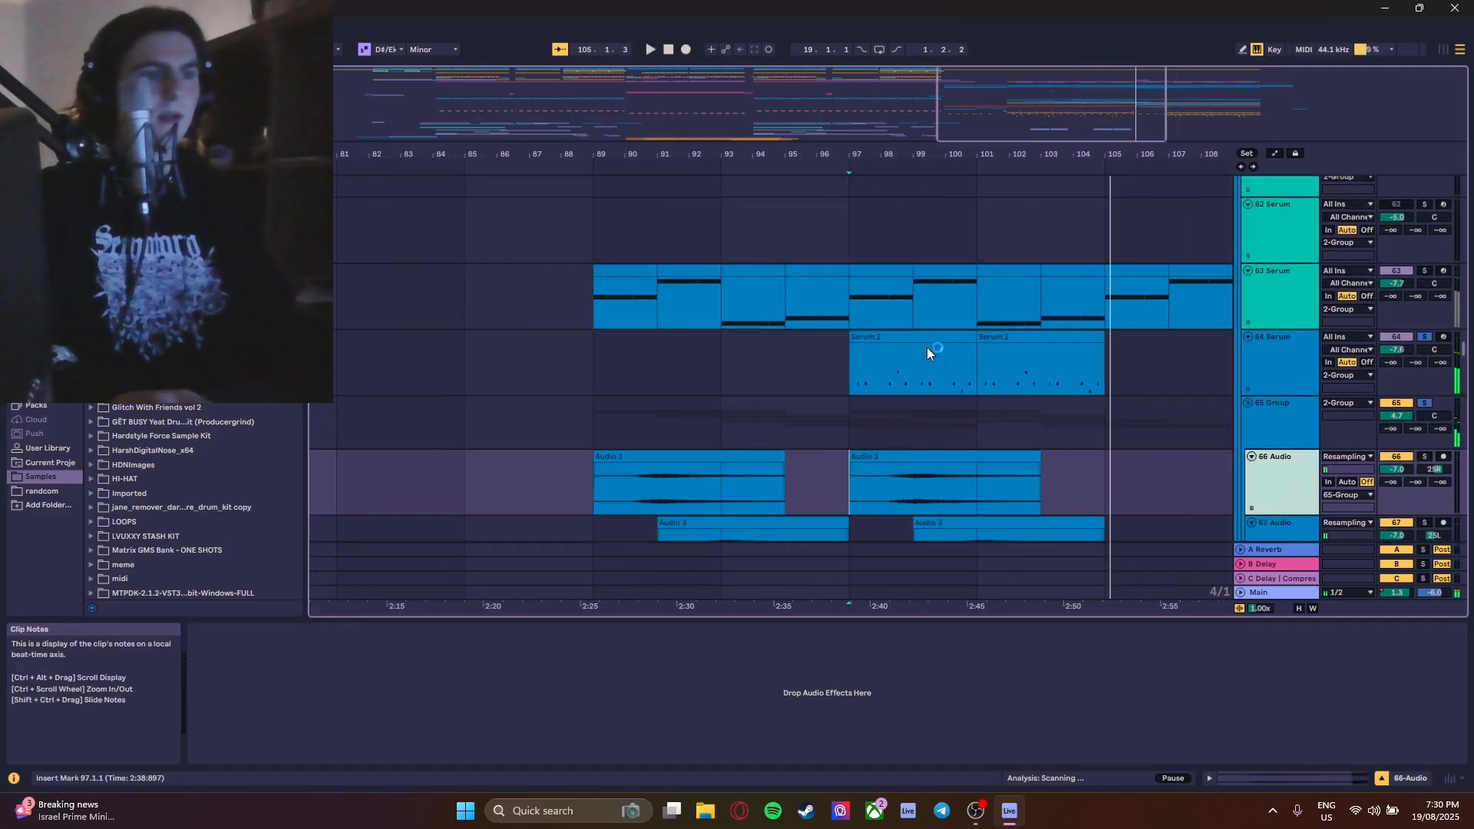
- Add the 63 Serum track to the solo and play it from its first clip in bar 89
{"action": "left_click", "coordinate": [601, 300]}
{"action": "key", "text": "space"}
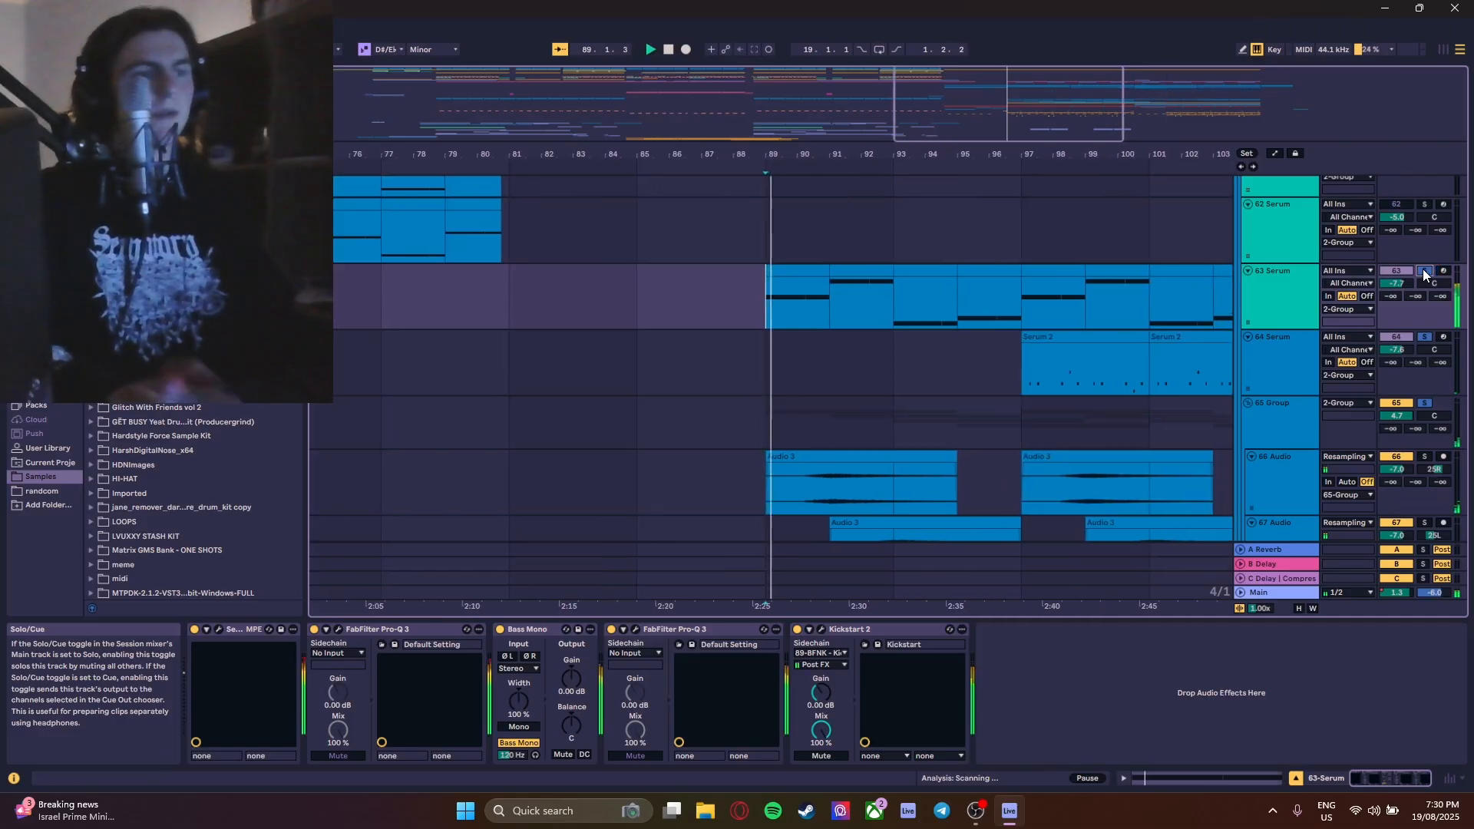
{"action": "scroll", "coordinate": [1188, 345], "scroll_direction": "up", "scroll_amount": 2}
{"action": "scroll", "coordinate": [1188, 345], "scroll_direction": "down", "scroll_amount": 3}
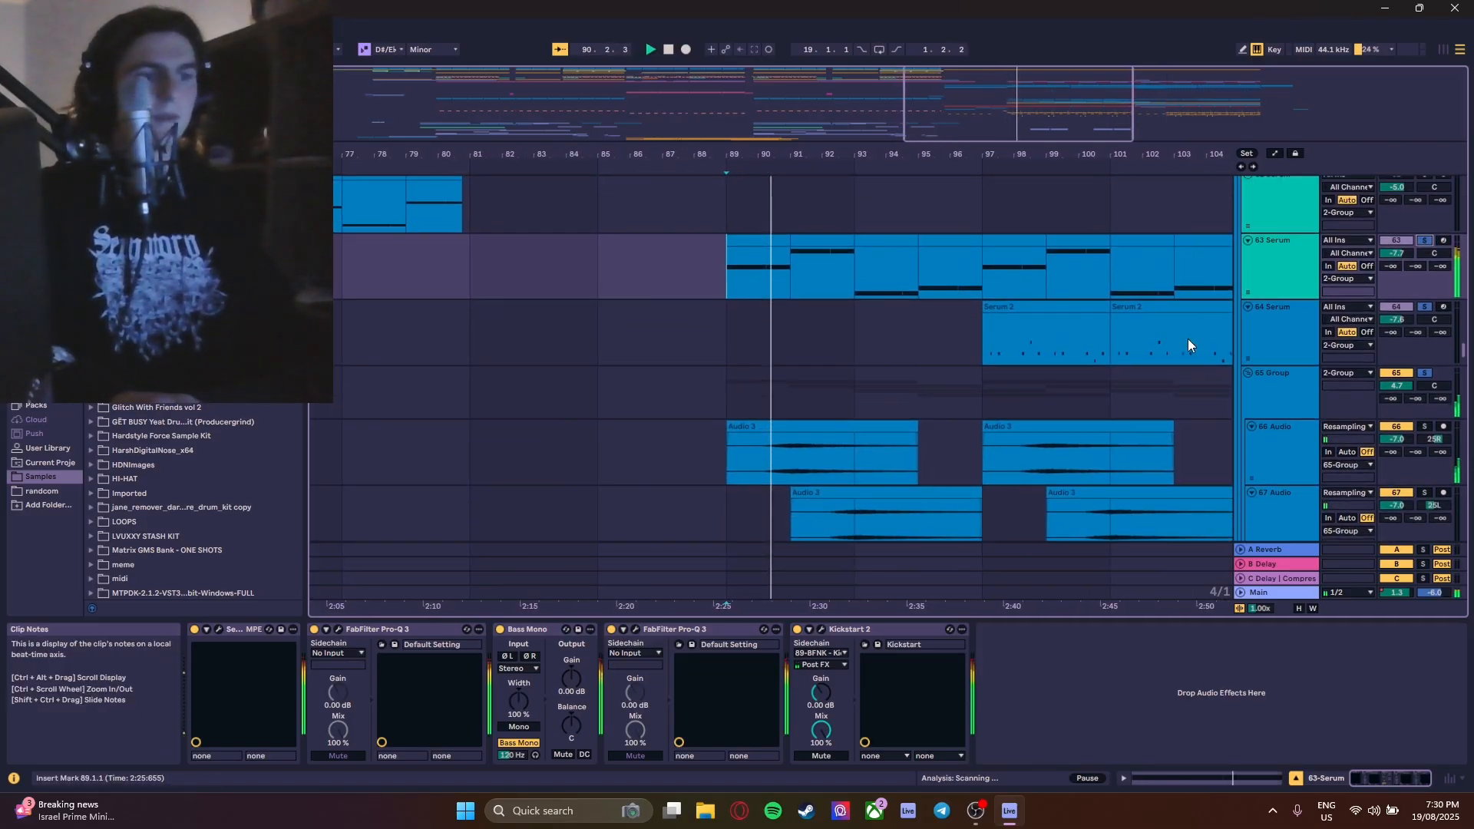
{"action": "scroll", "coordinate": [1187, 340], "scroll_direction": "up", "scroll_amount": 5}
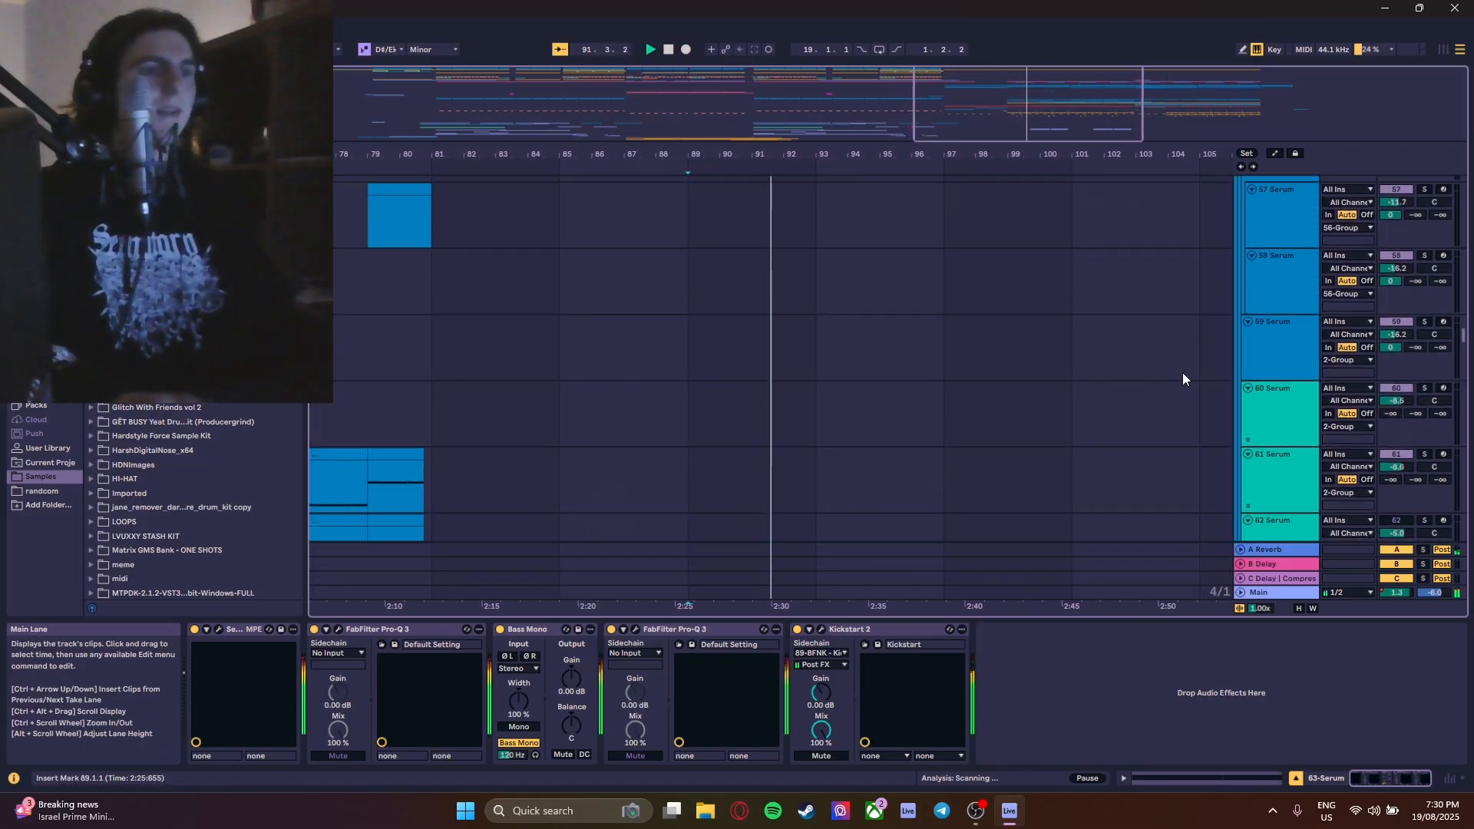
- Look through the Serum, hat, effect and vocal tracks for other layers used from bar 89, and stop playback
{"action": "scroll", "coordinate": [1182, 372], "scroll_direction": "down", "scroll_amount": 2}
{"action": "scroll", "coordinate": [1178, 373], "scroll_direction": "down", "scroll_amount": 1}
{"action": "scroll", "coordinate": [1175, 376], "scroll_direction": "up", "scroll_amount": 5}
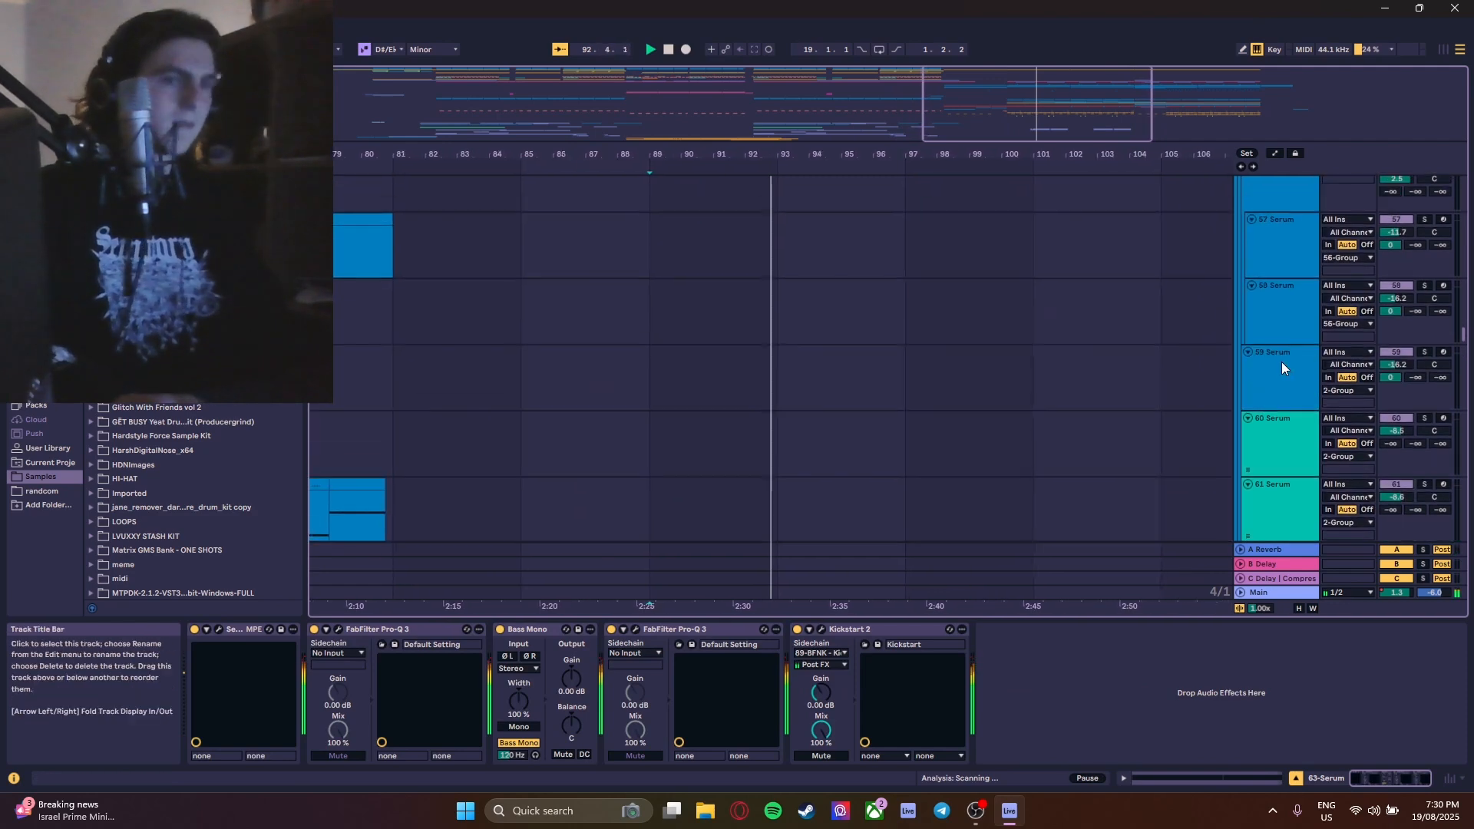
{"action": "mouse_move", "coordinate": [1466, 330]}
{"action": "left_mouse_down"}
{"action": "mouse_move", "coordinate": [1466, 276]}
{"action": "mouse_move", "coordinate": [1464, 369]}
{"action": "mouse_move", "coordinate": [1464, 355]}
{"action": "left_mouse_up"}
{"action": "scroll", "coordinate": [1099, 392], "scroll_direction": "down", "scroll_amount": 6}
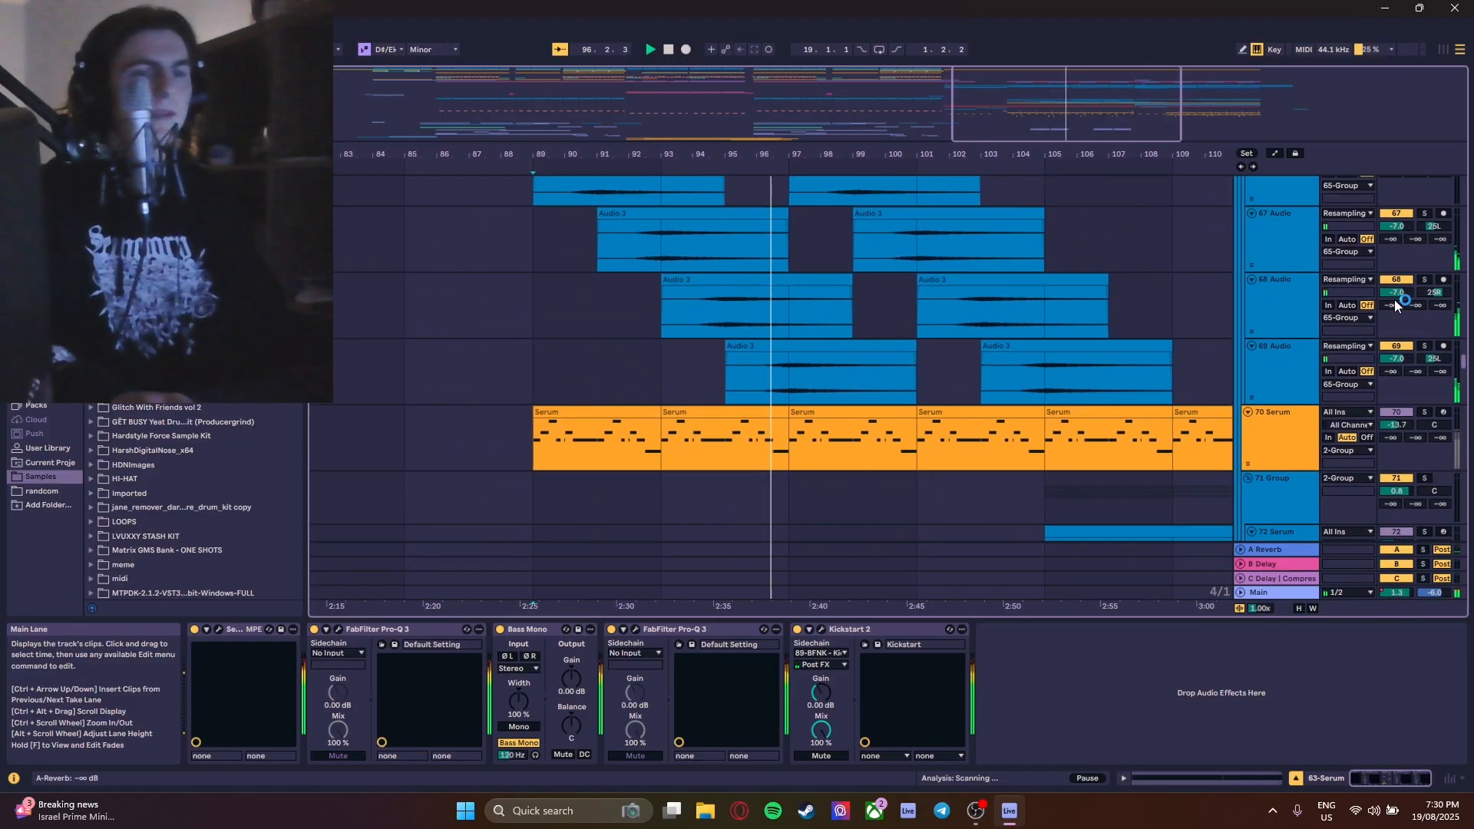
{"action": "left_click_drag", "start_coordinate": [1464, 368], "coordinate": [1466, 382]}
{"action": "scroll", "coordinate": [837, 270], "scroll_direction": "up", "scroll_amount": 3}
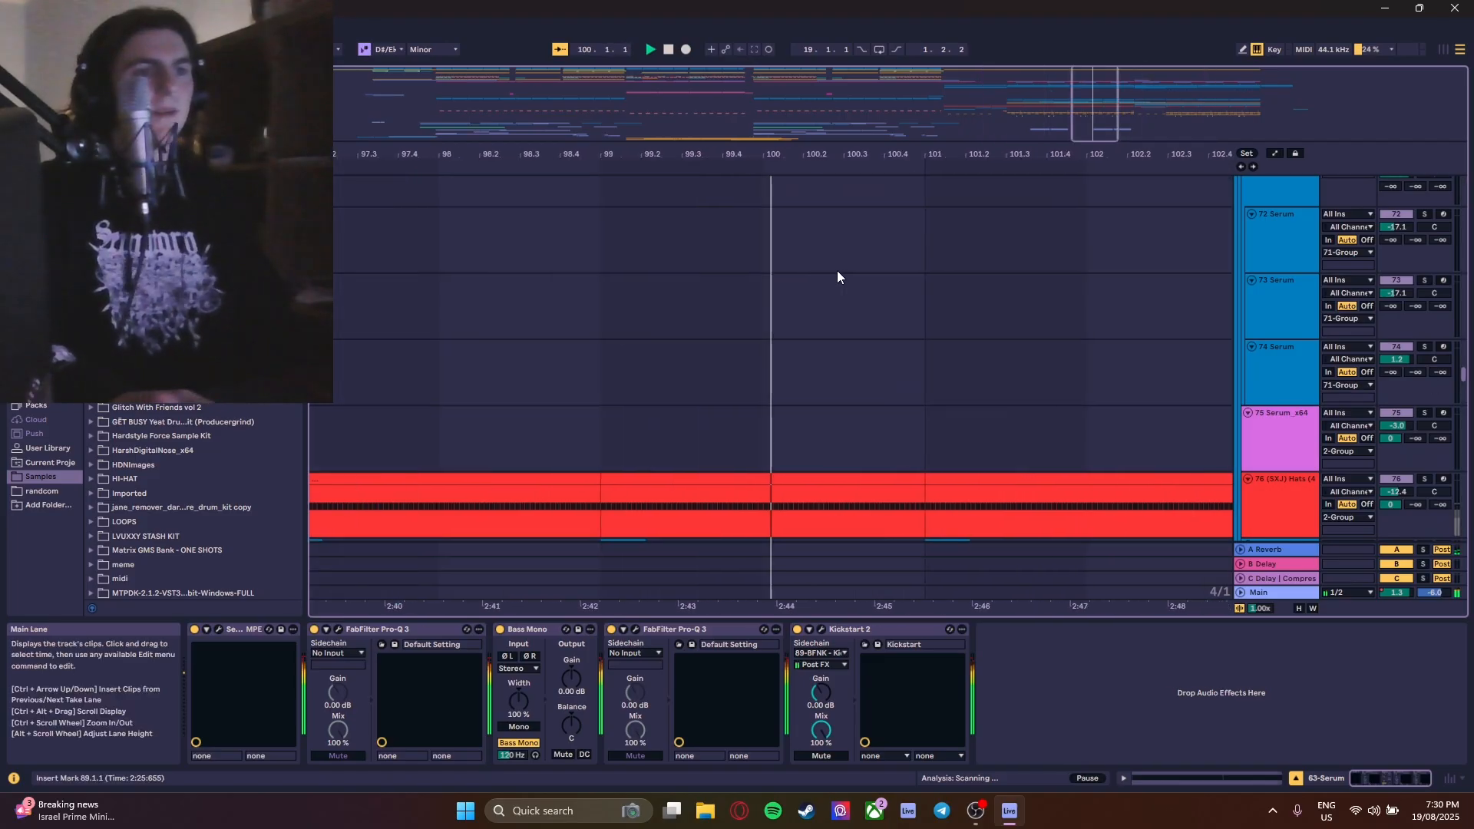
{"action": "scroll", "coordinate": [837, 271], "scroll_direction": "down", "scroll_amount": 8}
{"action": "scroll", "coordinate": [827, 293], "scroll_direction": "down", "scroll_amount": 4}
{"action": "scroll", "coordinate": [1250, 327], "scroll_direction": "down", "scroll_amount": 4}
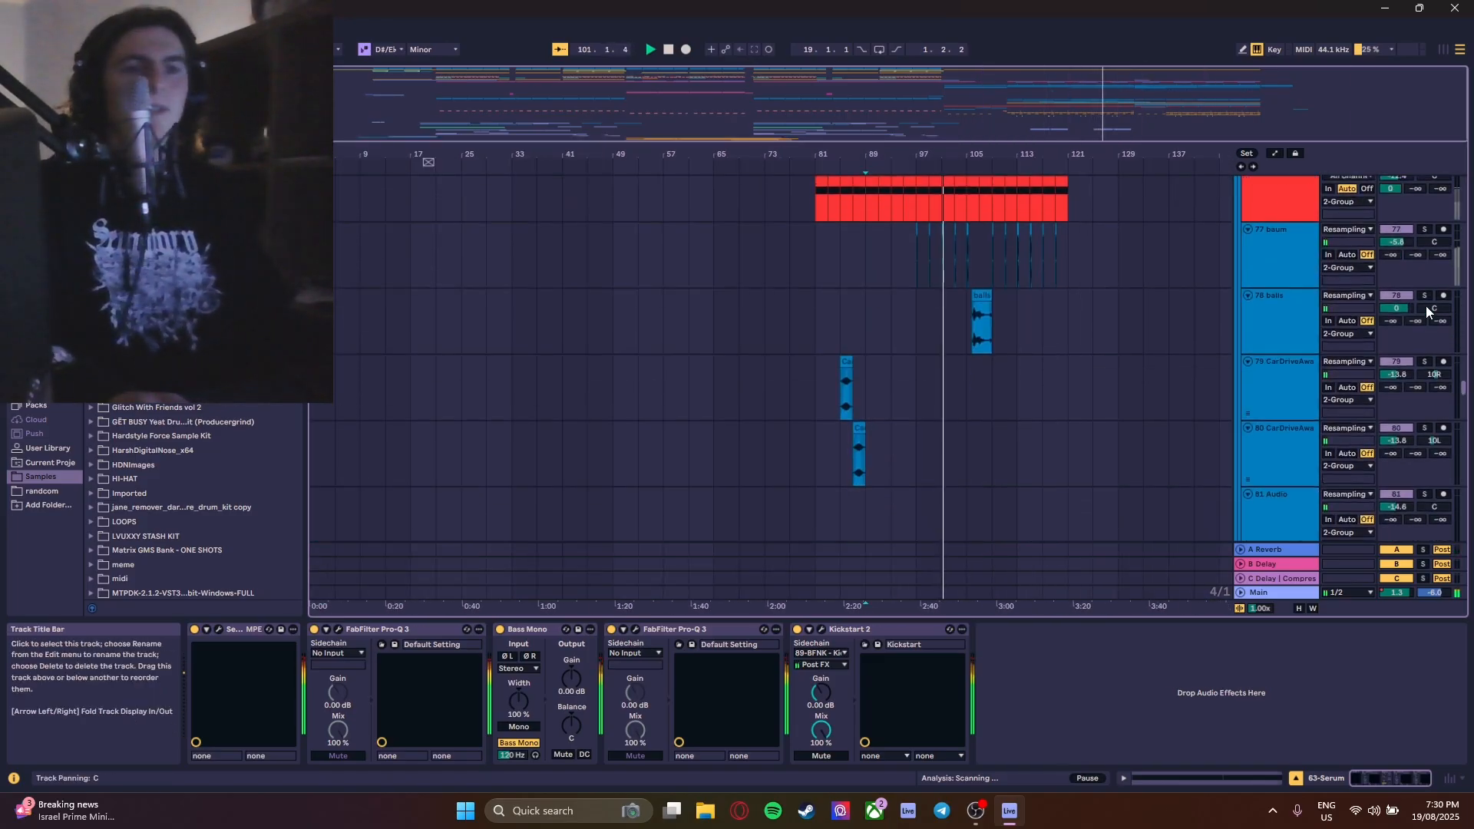
{"action": "left_click_drag", "start_coordinate": [1465, 389], "coordinate": [1462, 551]}
{"action": "scroll", "coordinate": [977, 331], "scroll_direction": "up", "scroll_amount": 8}
{"action": "key", "text": "space"}
{"action": "scroll", "coordinate": [968, 325], "scroll_direction": "up", "scroll_amount": 4}
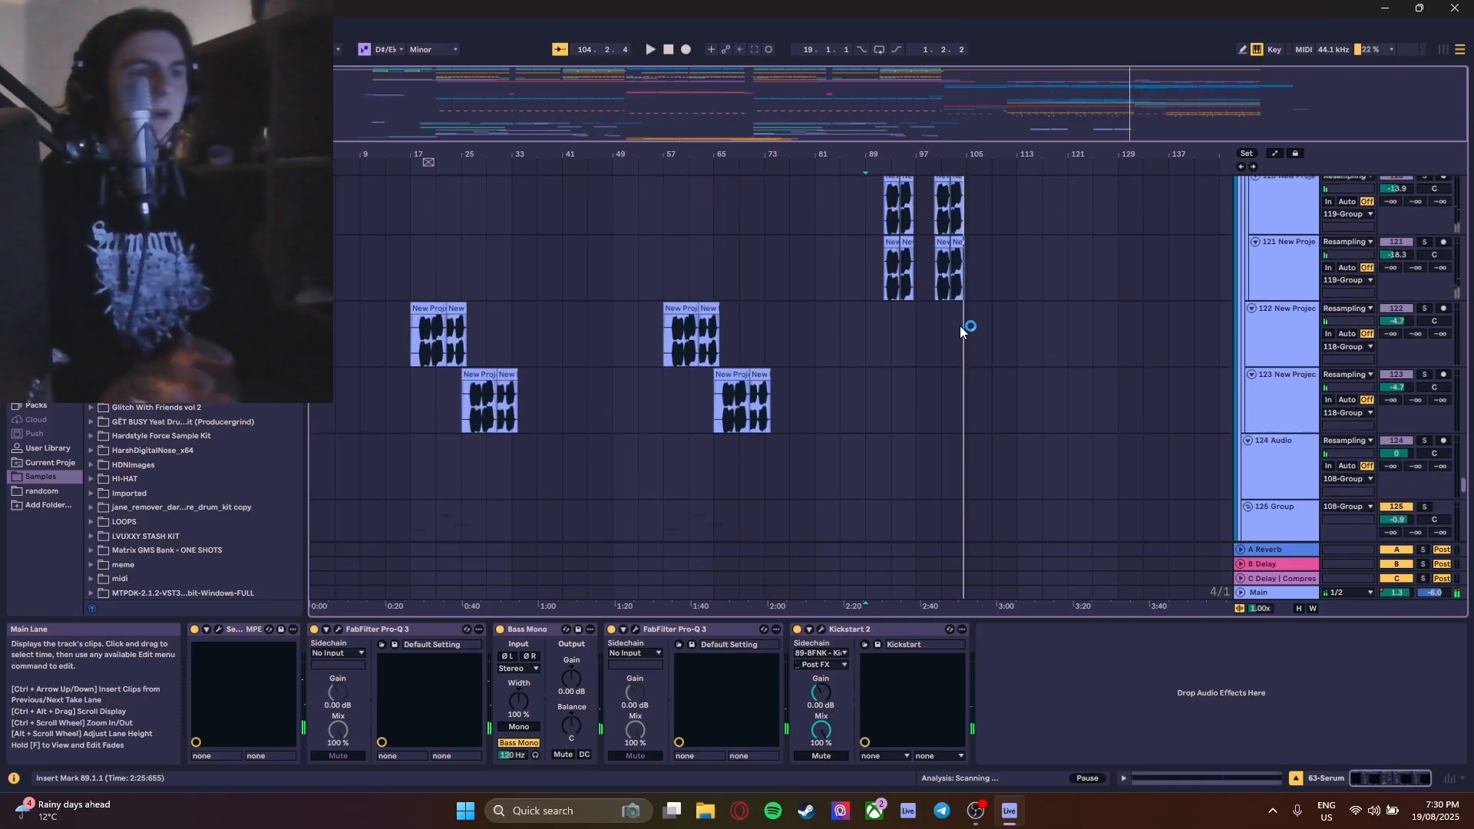
- Solo the 119 Group and play its layered voice clips from just before bar 92
{"action": "scroll", "coordinate": [959, 325], "scroll_direction": "up", "scroll_amount": 10}
{"action": "scroll", "coordinate": [660, 246], "scroll_direction": "up", "scroll_amount": 2}
{"action": "scroll", "coordinate": [660, 247], "scroll_direction": "down", "scroll_amount": 5}
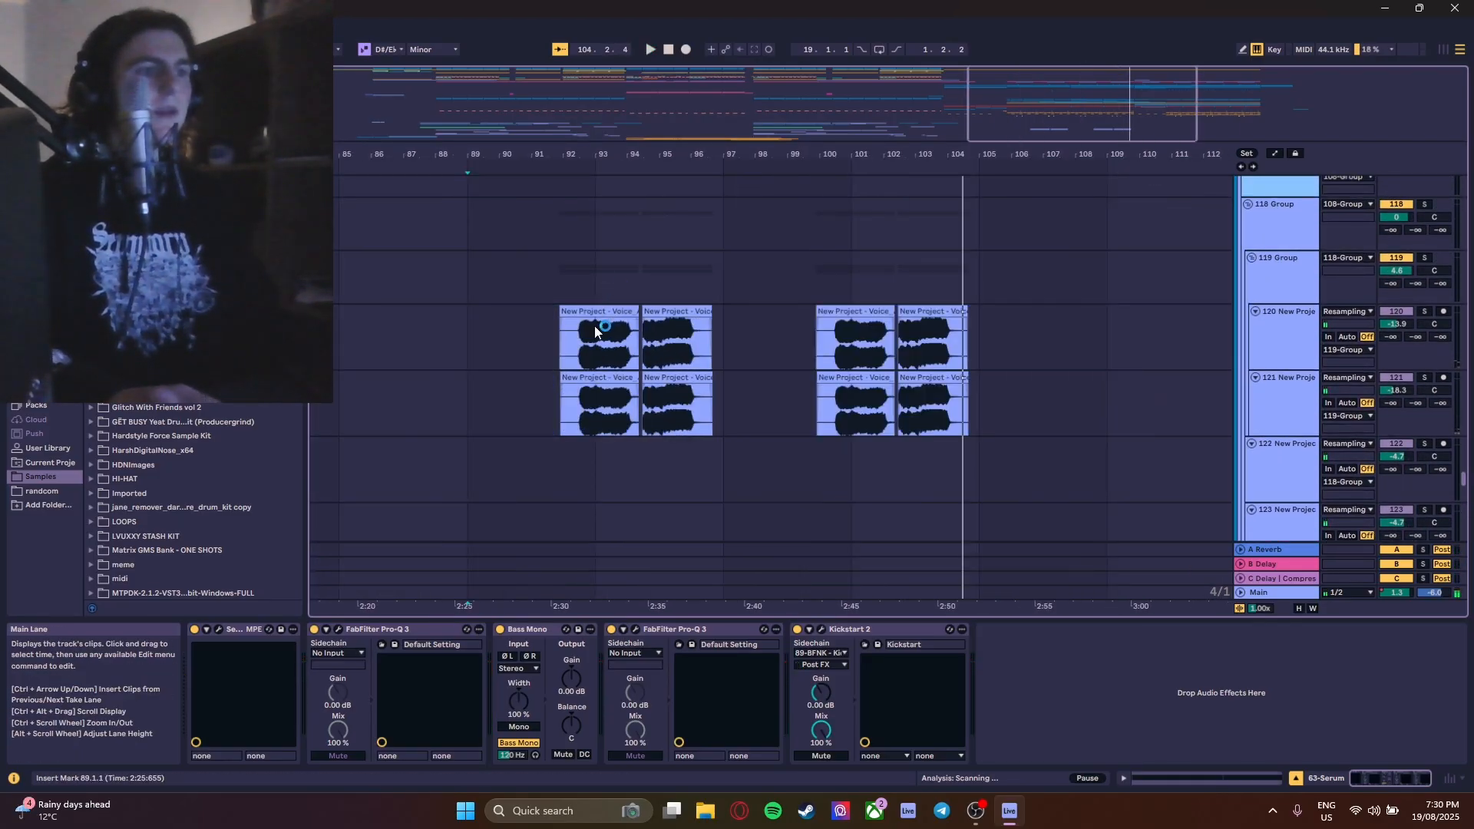
{"action": "left_click", "coordinate": [595, 326]}
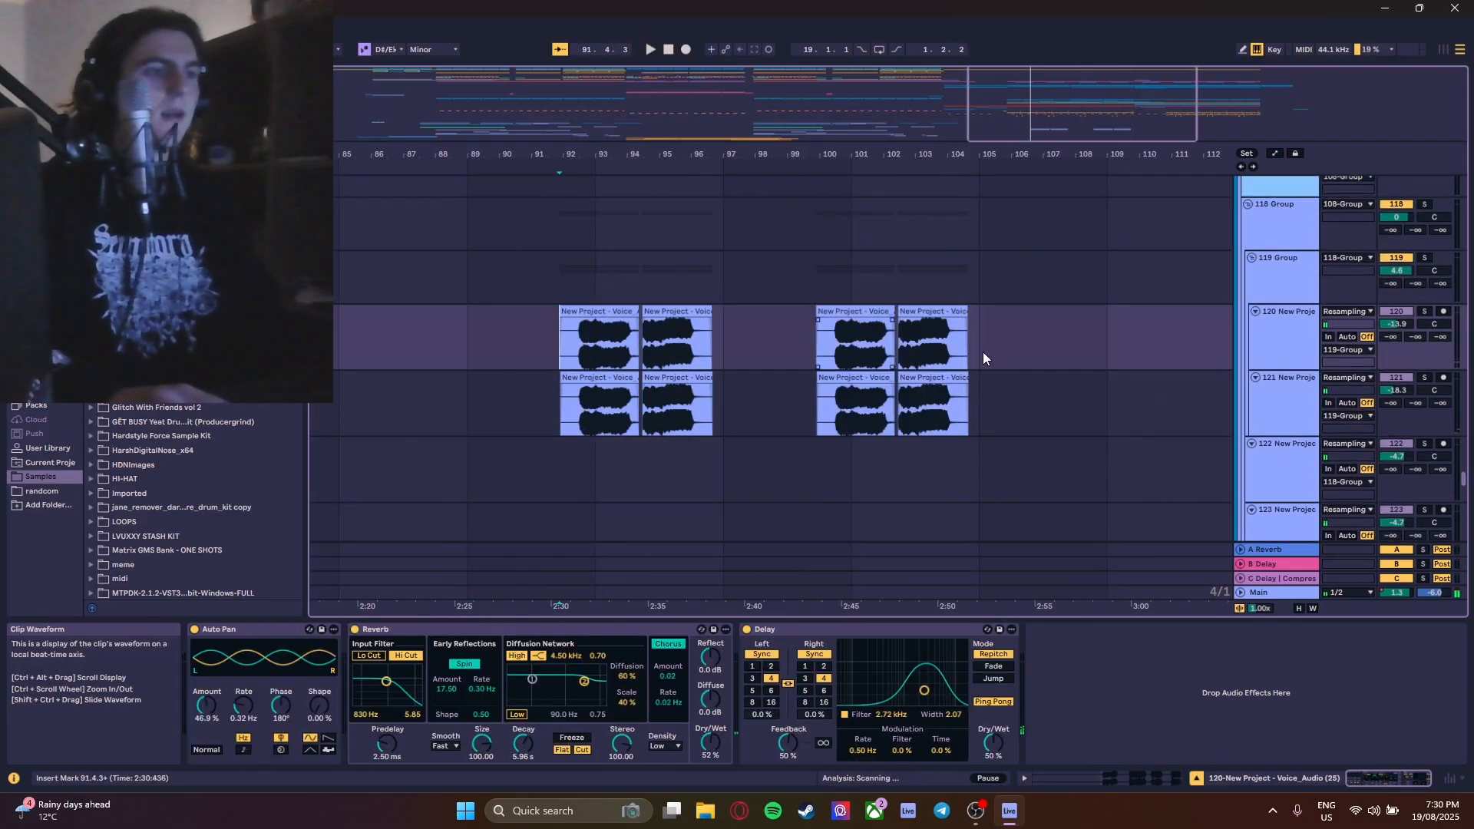
{"action": "left_click", "coordinate": [1424, 258]}
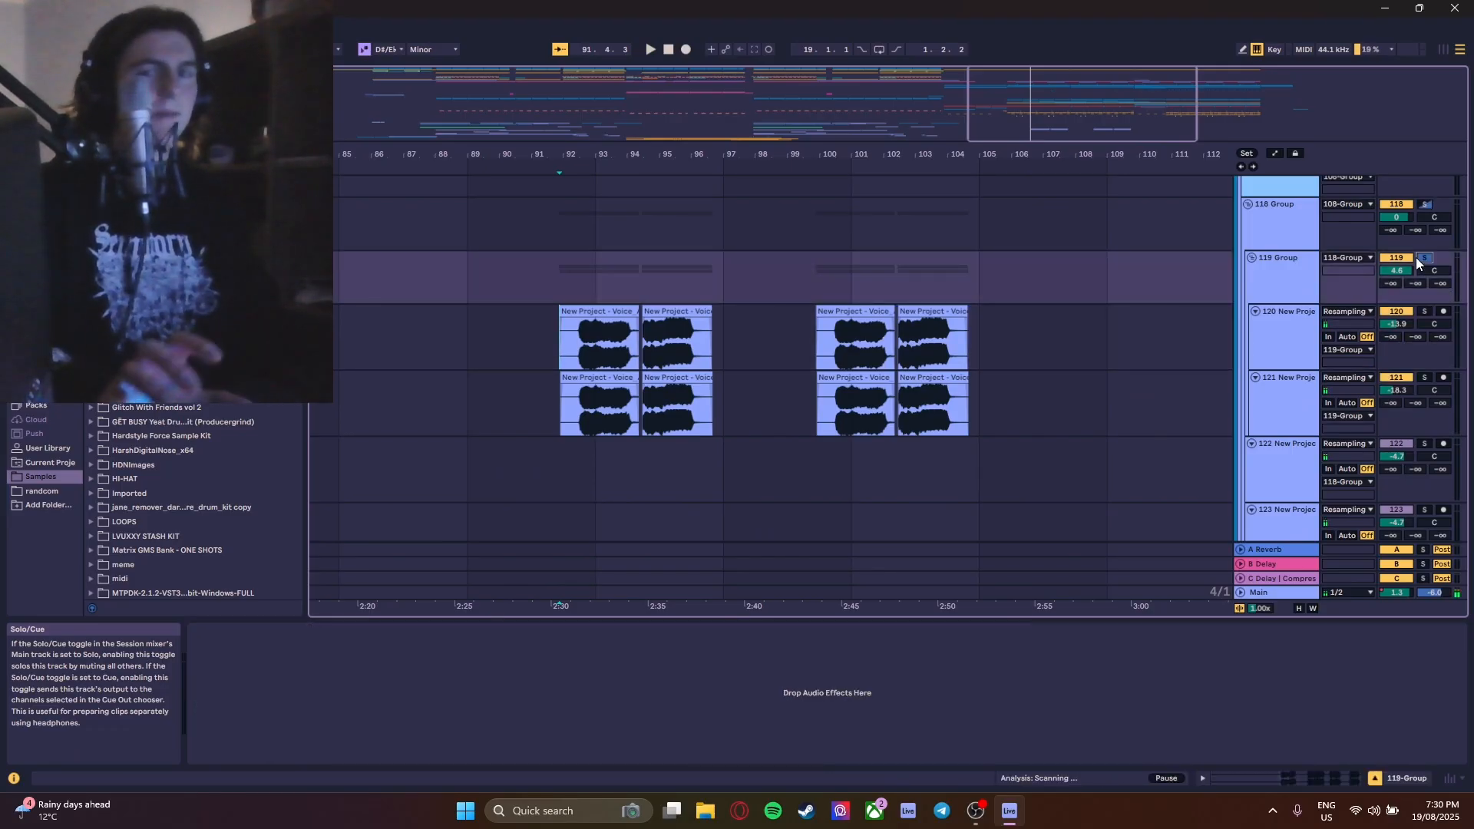
{"action": "key", "text": "space"}
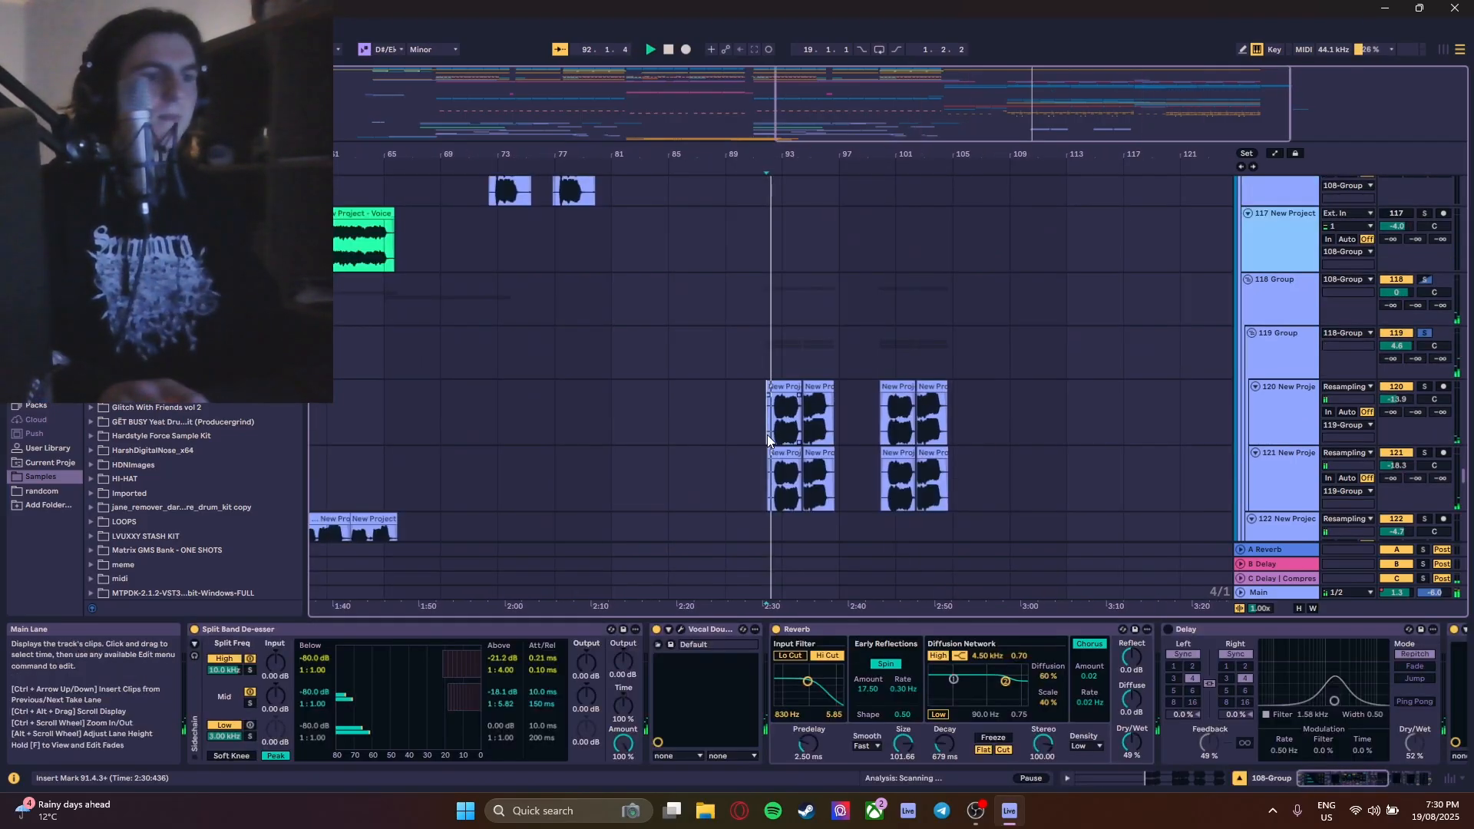
{"action": "scroll", "coordinate": [795, 406], "scroll_direction": "up", "scroll_amount": 8}
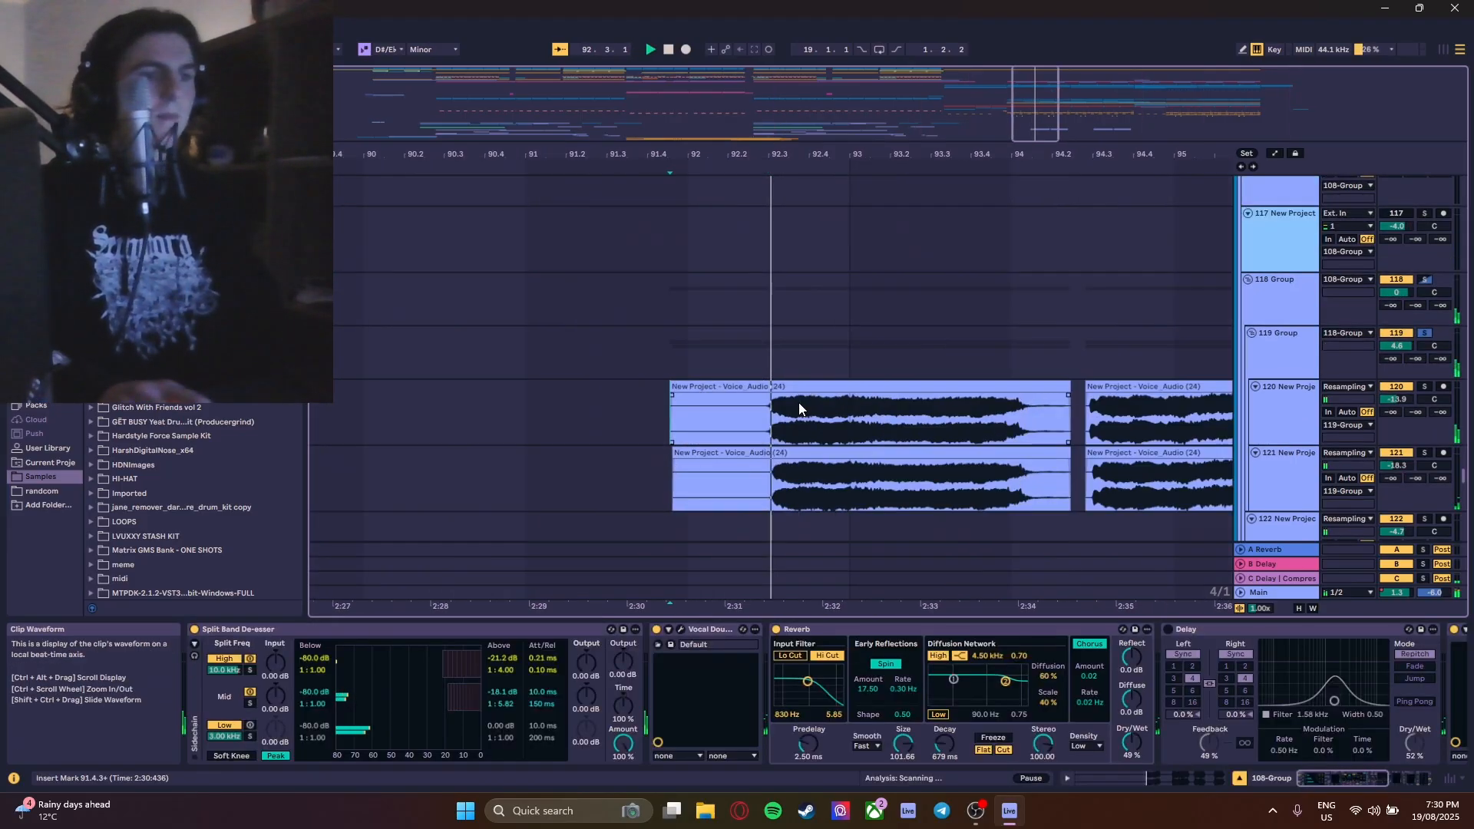
{"action": "scroll", "coordinate": [833, 404], "scroll_direction": "down", "scroll_amount": 10}
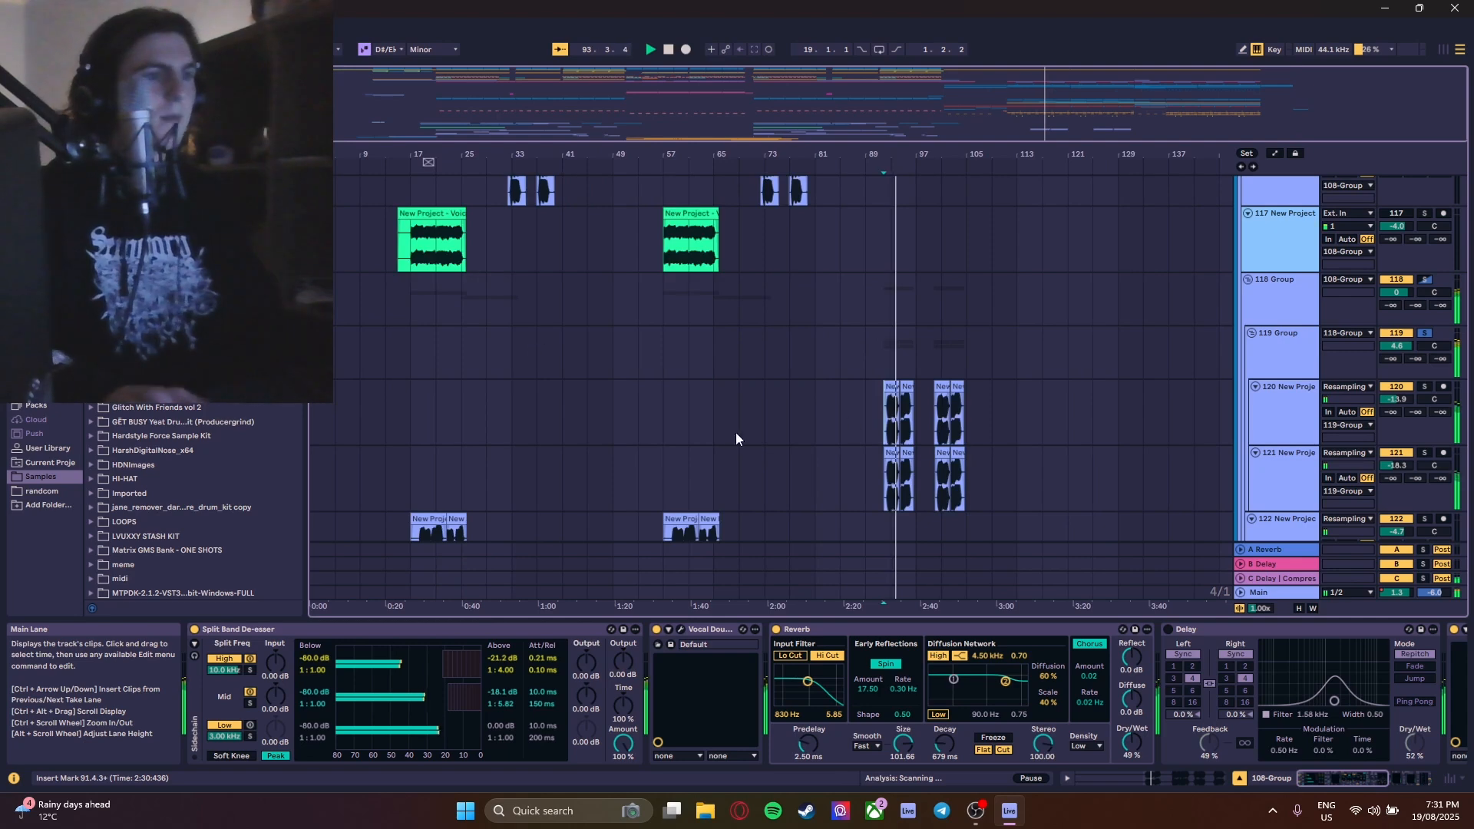
- Look over the vocal tracks inside the 108 Group while the solo plays, and stop playback at the drum tracks
{"action": "scroll", "coordinate": [1400, 351], "scroll_direction": "up", "scroll_amount": 10}
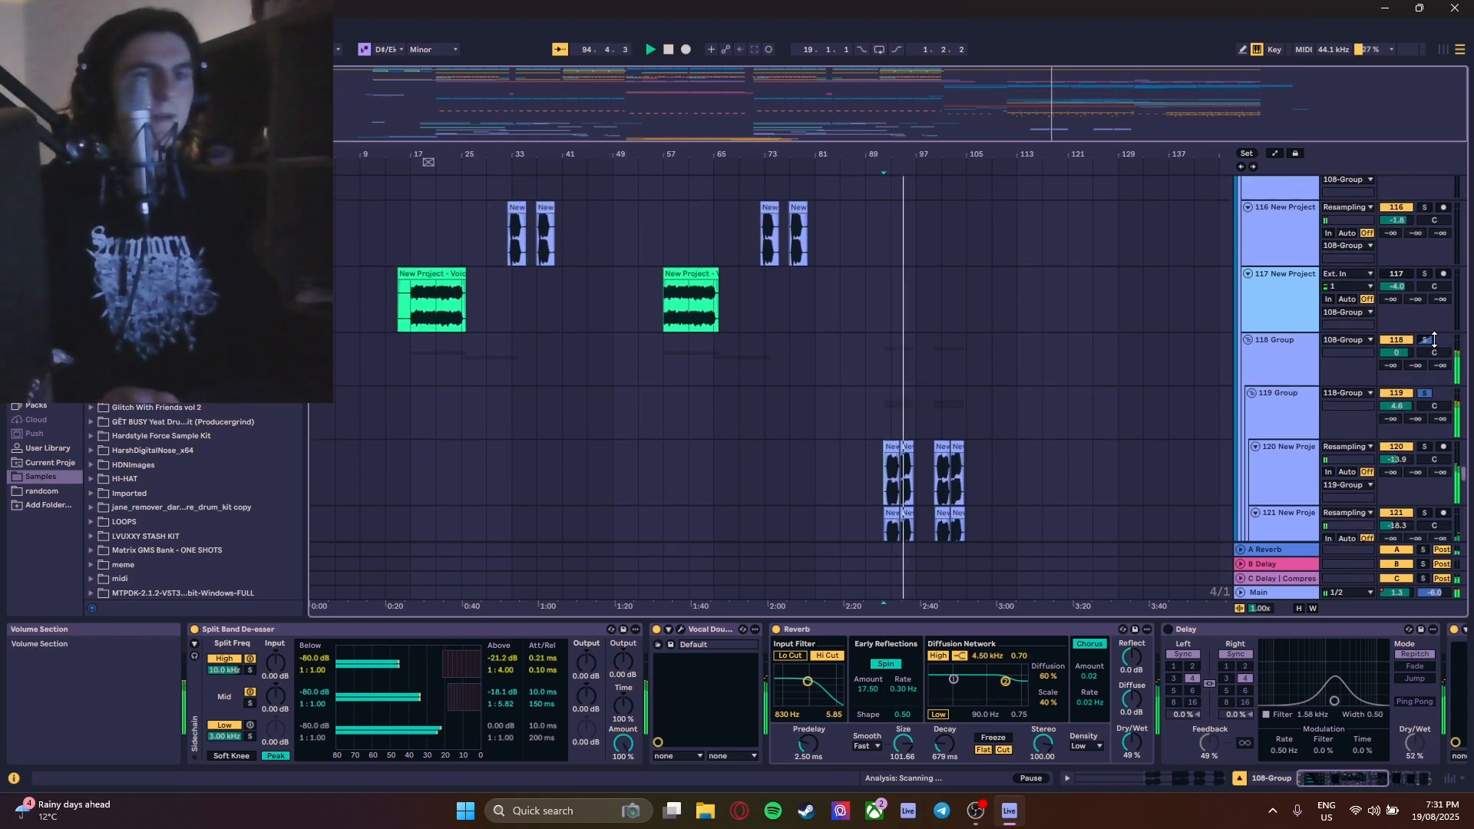
{"action": "scroll", "coordinate": [1428, 338], "scroll_direction": "up", "scroll_amount": 4}
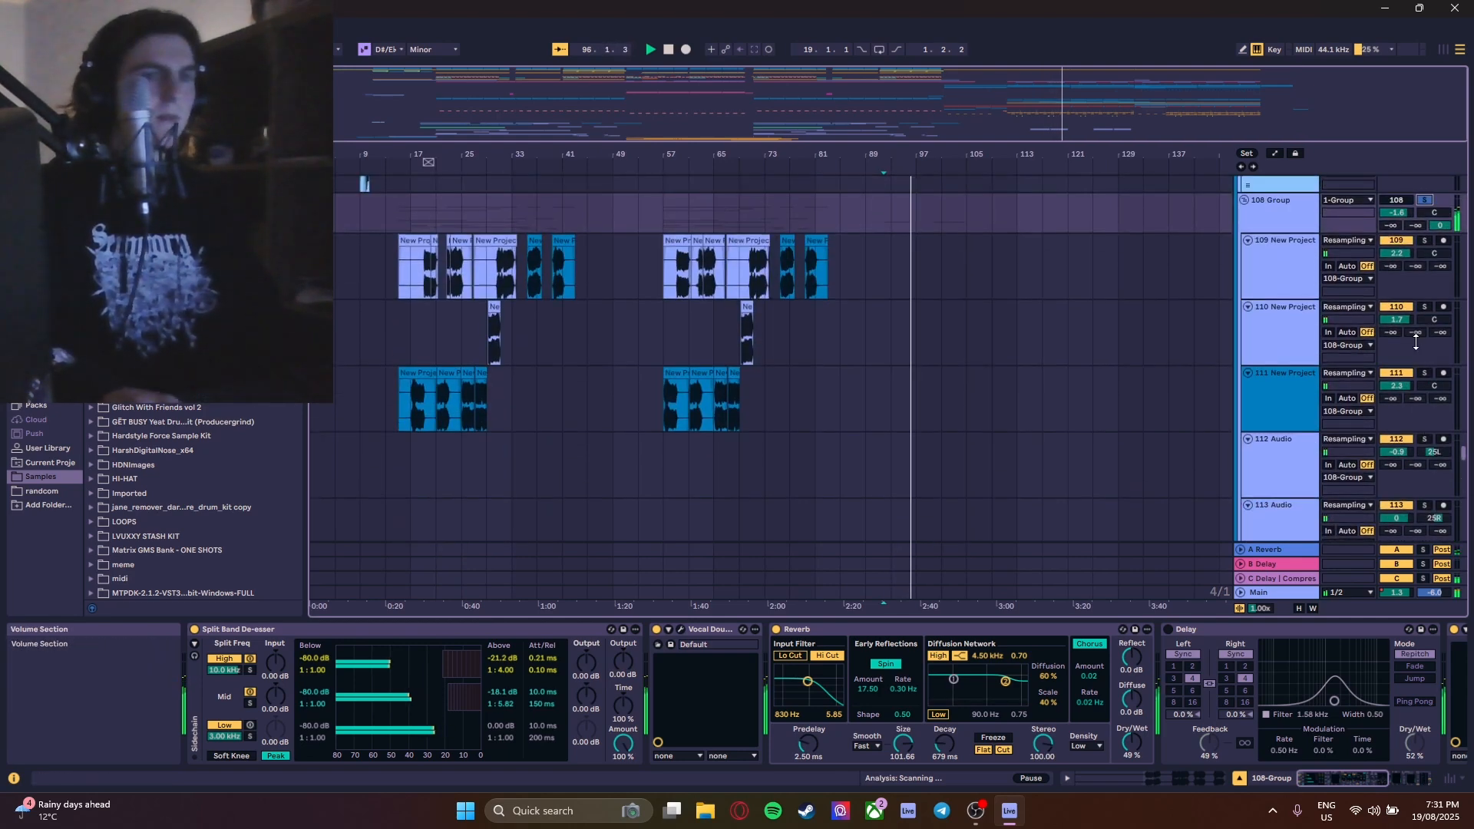
{"action": "left_click", "coordinate": [1428, 304]}
{"action": "scroll", "coordinate": [1290, 343], "scroll_direction": "up", "scroll_amount": 2}
{"action": "scroll", "coordinate": [1146, 296], "scroll_direction": "up", "scroll_amount": 15}
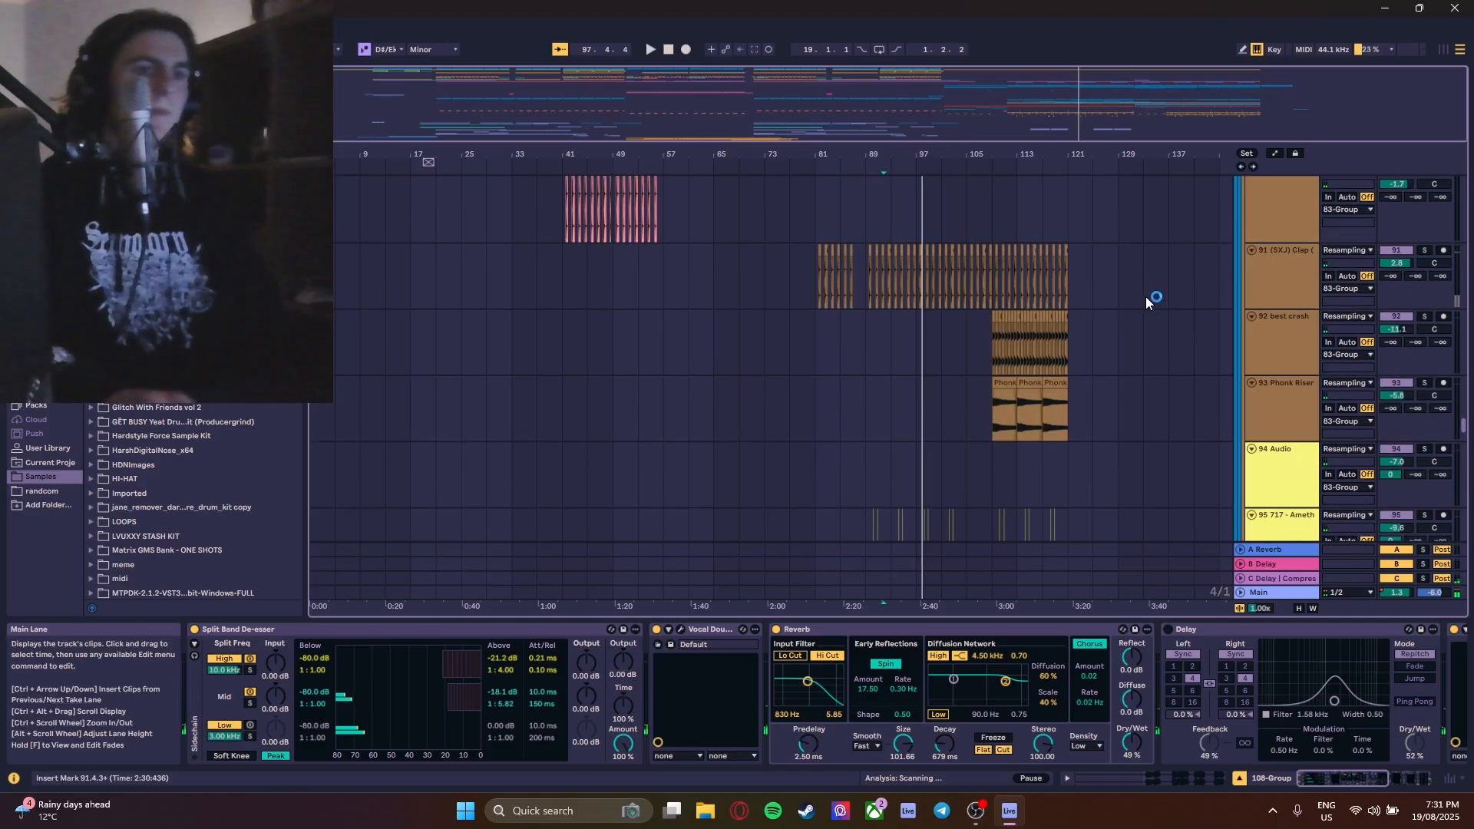
- Clear the solo and play the full arrangement briefly from bar 105, where the kick drops out
{"action": "scroll", "coordinate": [998, 395], "scroll_direction": "down", "scroll_amount": 1}
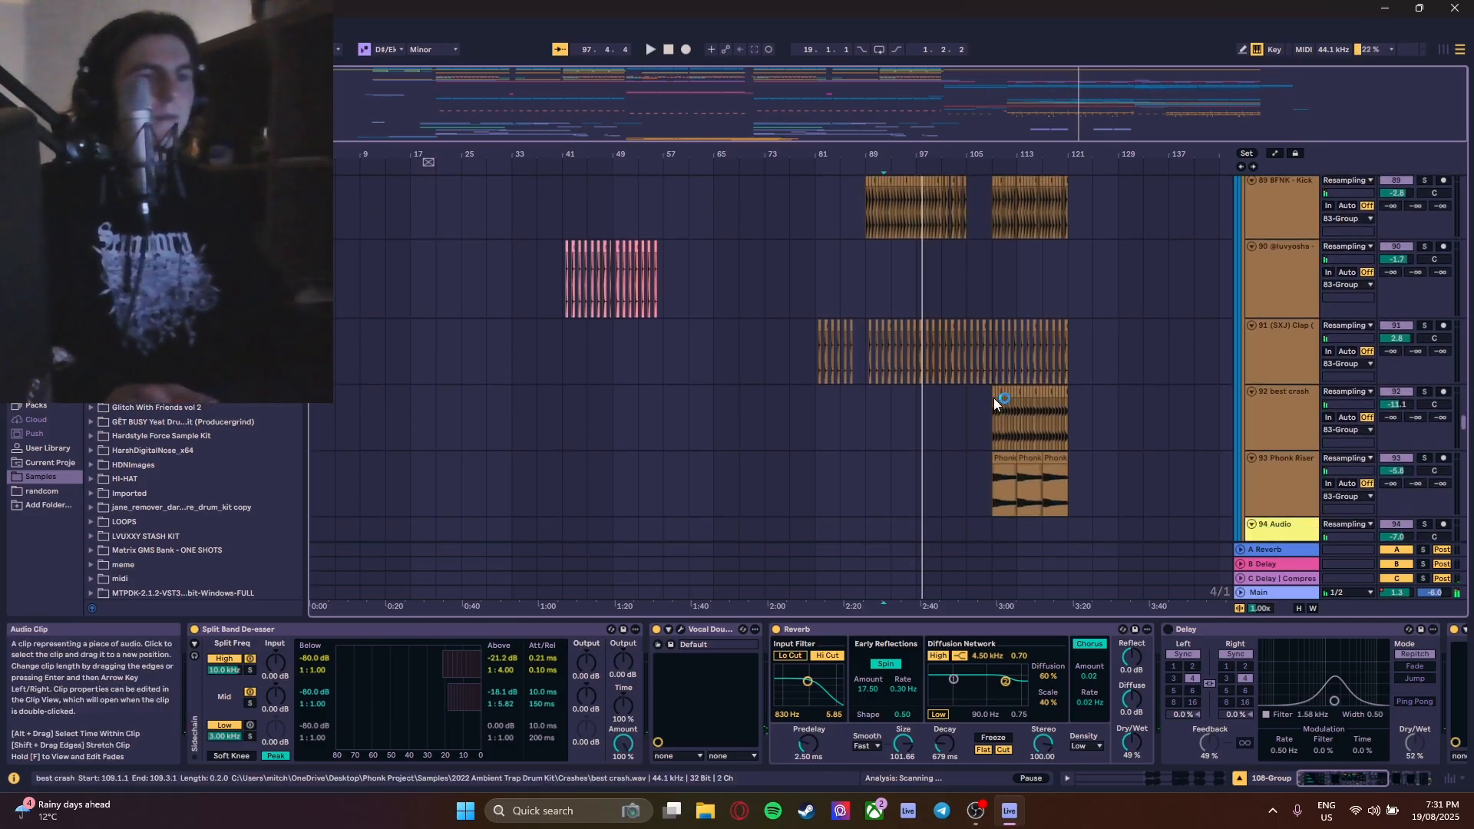
{"action": "scroll", "coordinate": [998, 403], "scroll_direction": "up", "scroll_amount": 3, "text": "ctrl"}
{"action": "left_click", "coordinate": [999, 410]}
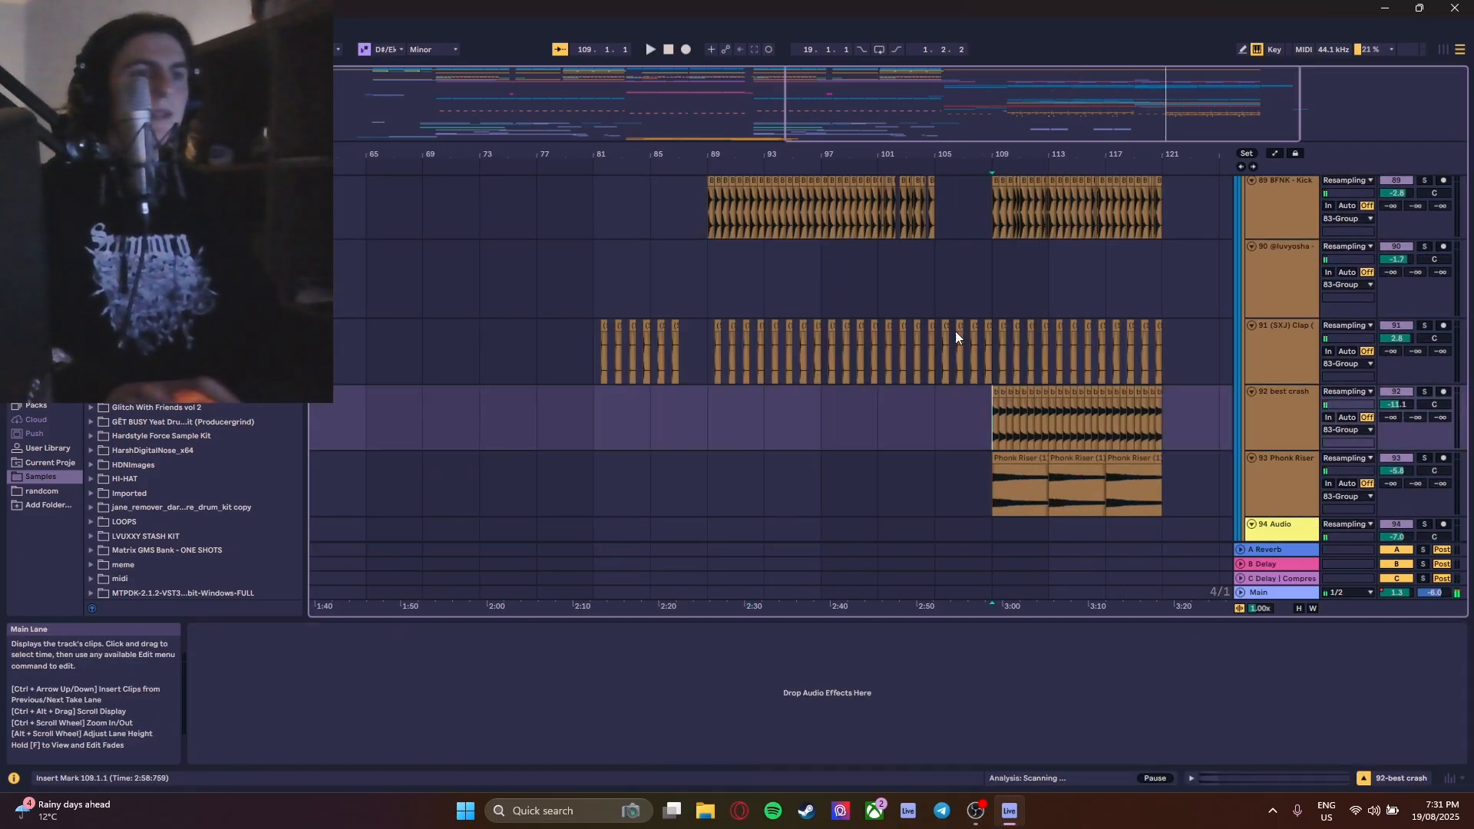
{"action": "left_click", "coordinate": [959, 300]}
{"action": "key", "text": "space"}
{"action": "scroll", "coordinate": [1121, 276], "scroll_direction": "up", "scroll_amount": 6, "text": "ctrl"}
{"action": "scroll", "coordinate": [1055, 255], "scroll_direction": "down", "scroll_amount": 6, "text": "ctrl"}
{"action": "scroll", "coordinate": [1013, 265], "scroll_direction": "up", "scroll_amount": 3}
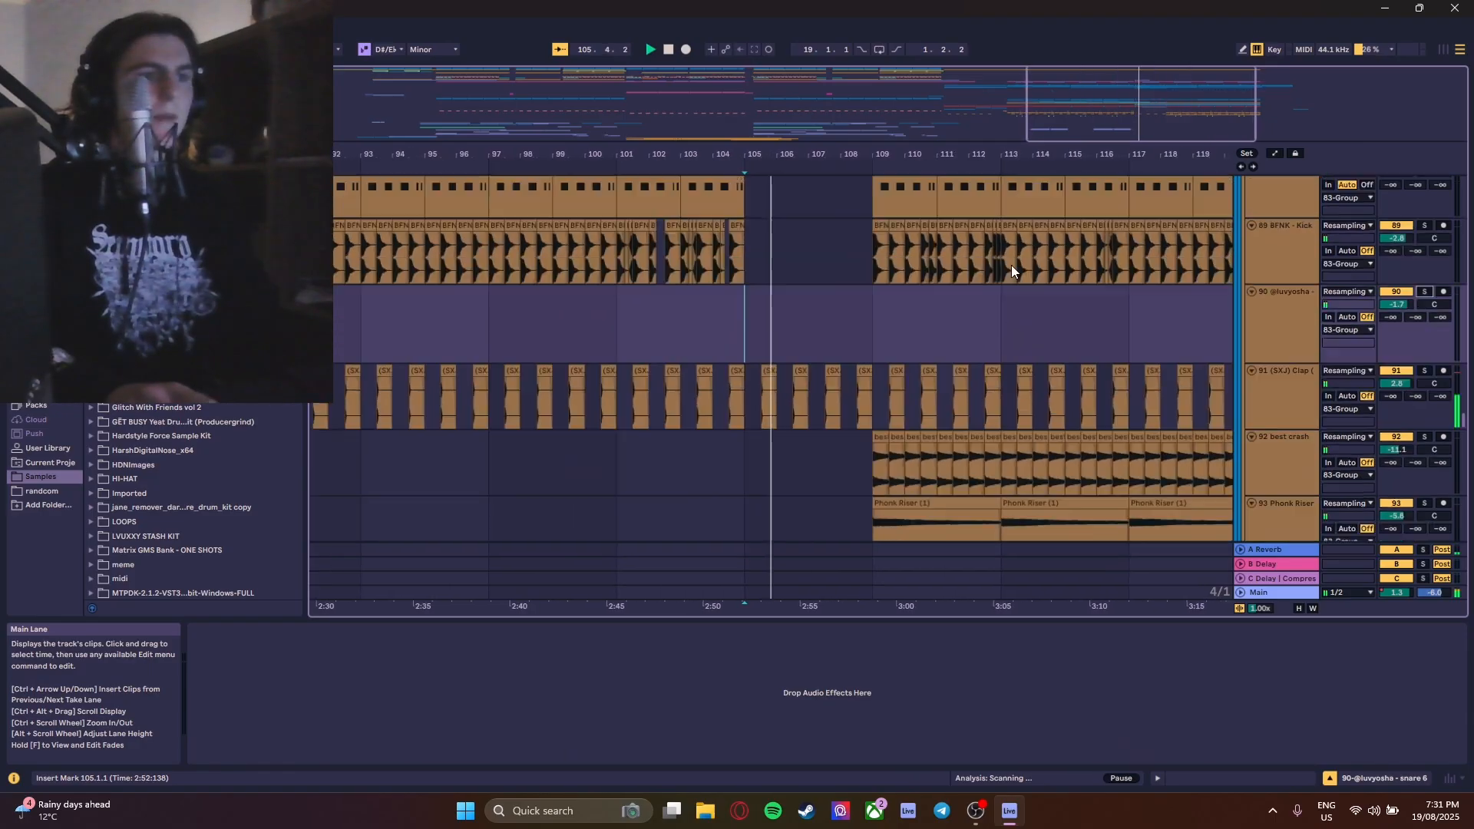
{"action": "key", "text": "space"}
- Solo the butcher scream track, play its clip from bar 105, and clear the solo
{"action": "left_click_drag", "start_coordinate": [1465, 418], "coordinate": [1464, 277]}
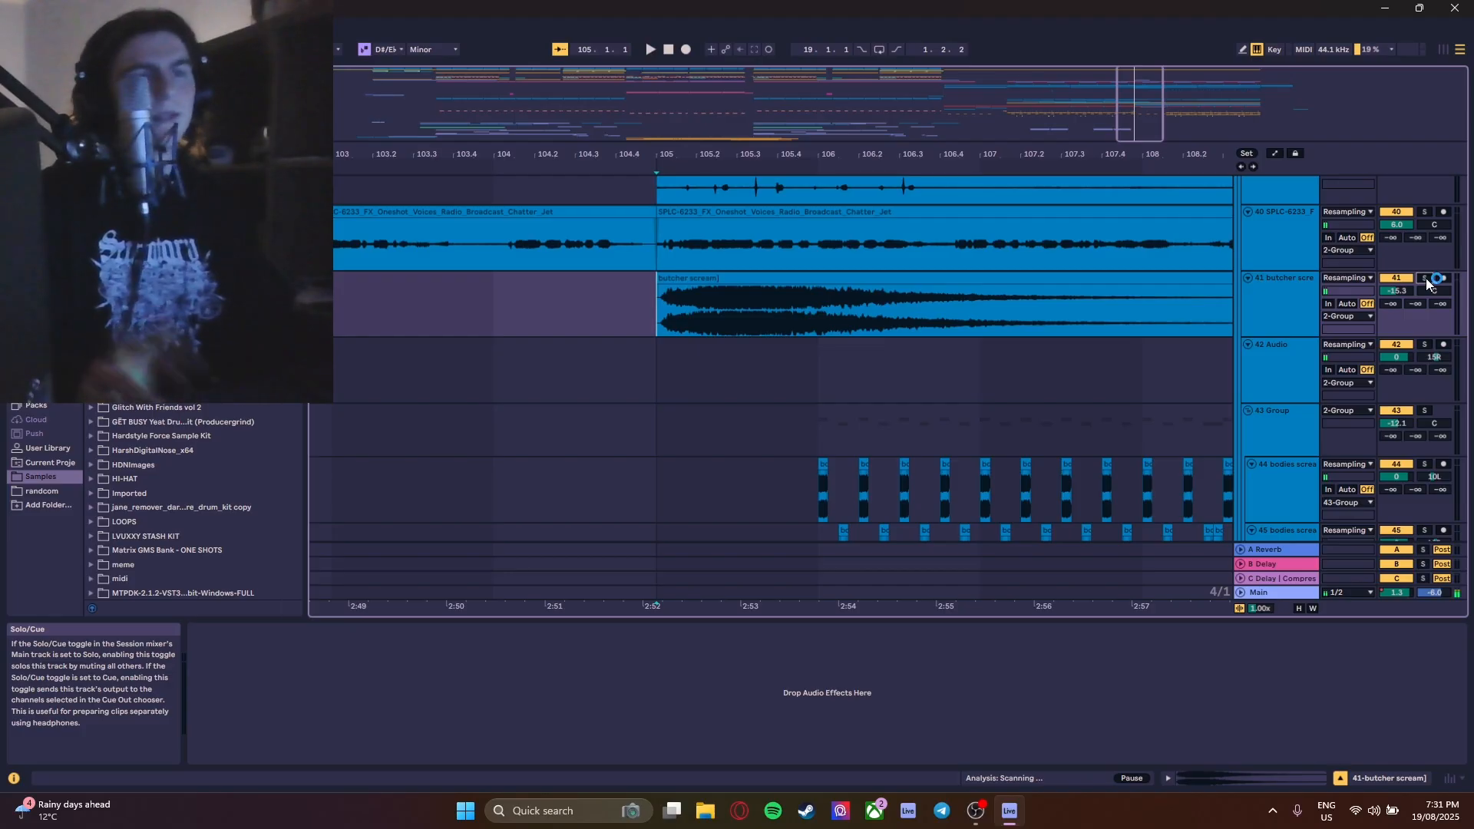
{"action": "left_click", "coordinate": [1426, 278]}
{"action": "key", "text": "space"}
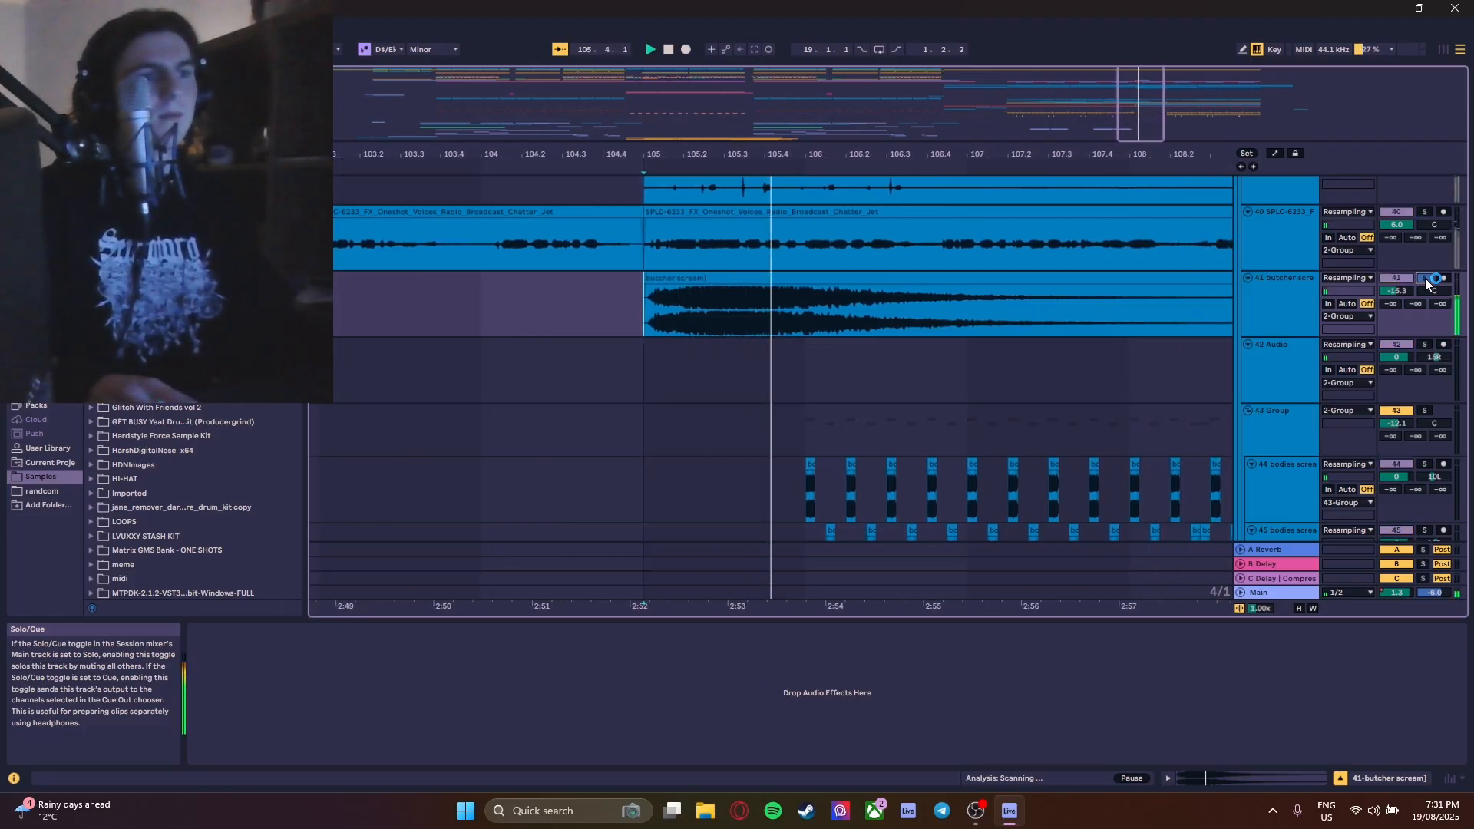
{"action": "left_click", "coordinate": [1425, 278]}
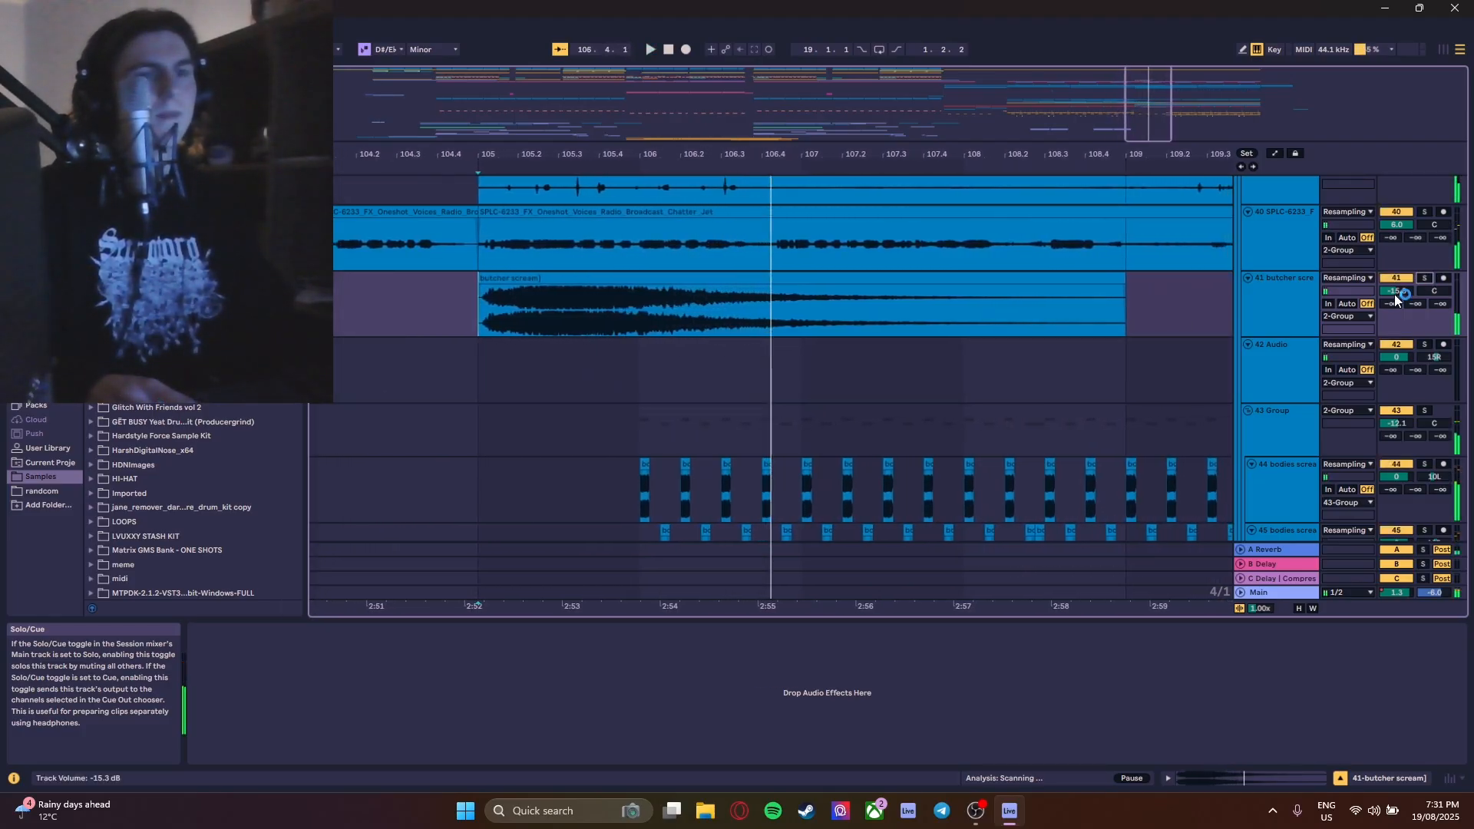
- Play the full arrangement from bar 101 through the scream impact at bar 105, and stop playback
{"action": "scroll", "coordinate": [917, 344], "scroll_direction": "down", "scroll_amount": 5, "text": "ctrl"}
{"action": "scroll", "coordinate": [923, 361], "scroll_direction": "down", "scroll_amount": 4}
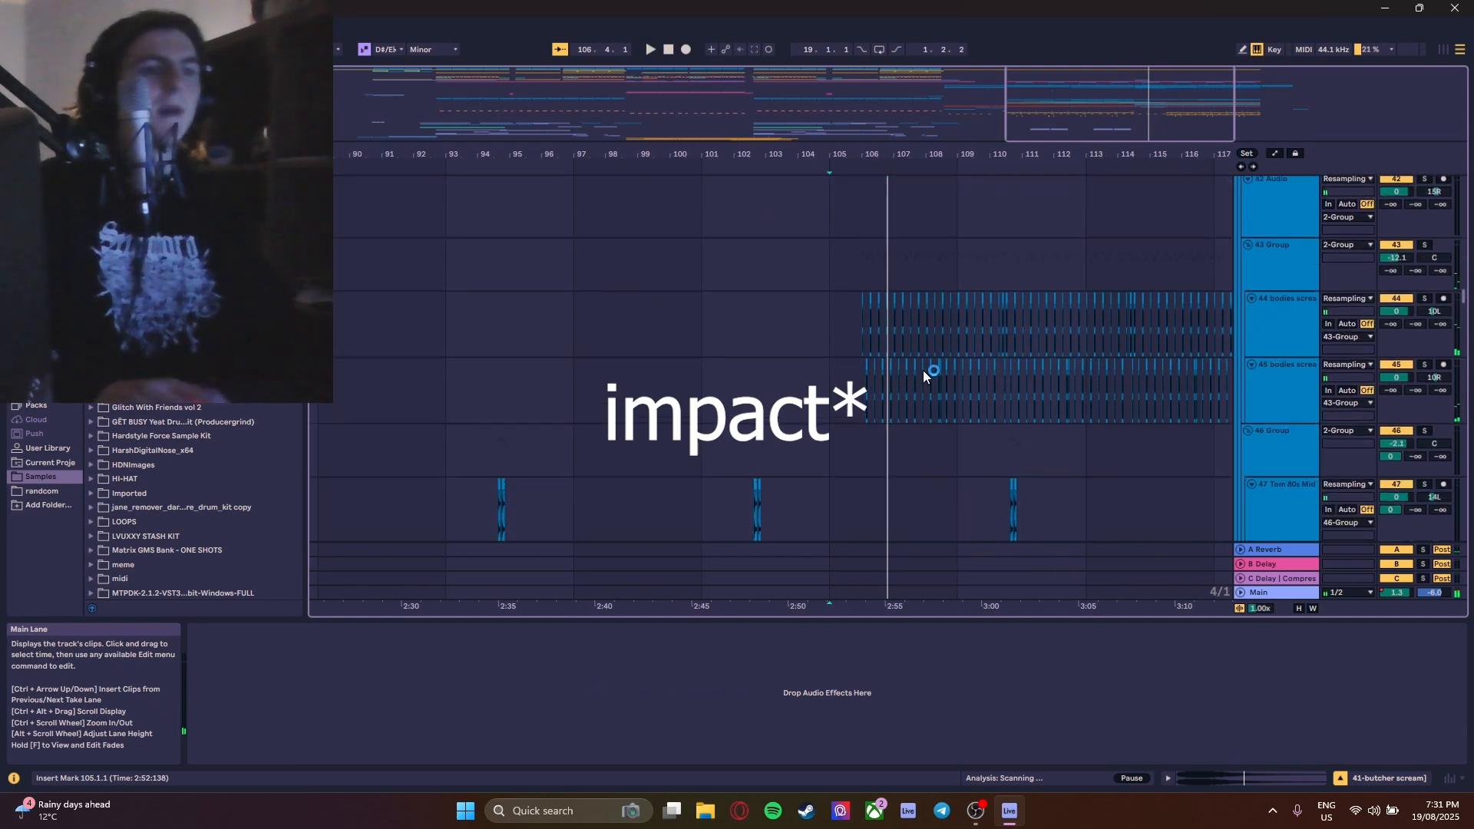
{"action": "scroll", "coordinate": [802, 295], "scroll_direction": "up", "scroll_amount": 4}
{"action": "left_click", "coordinate": [707, 424]}
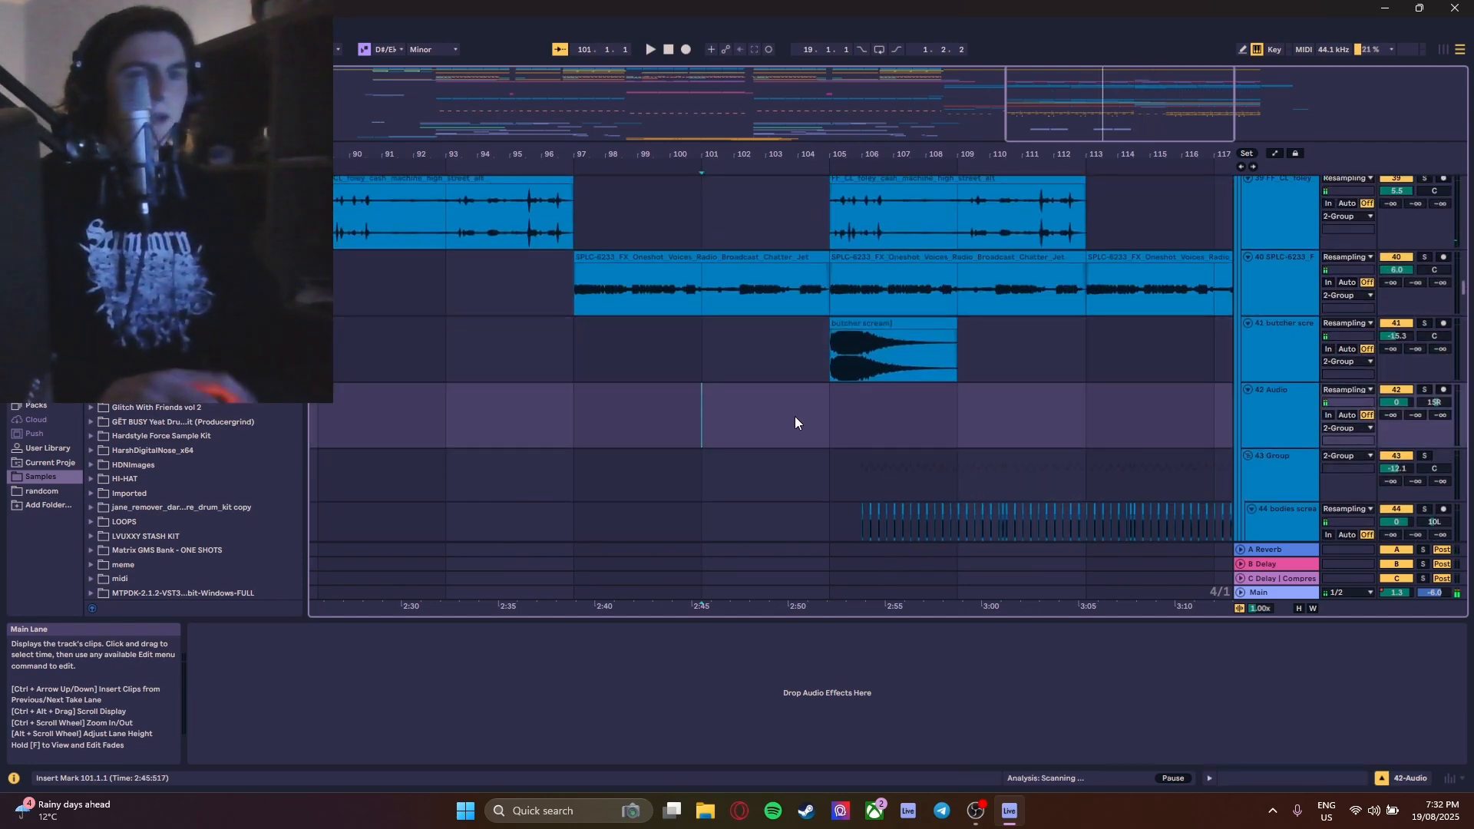
{"action": "key", "text": "space"}
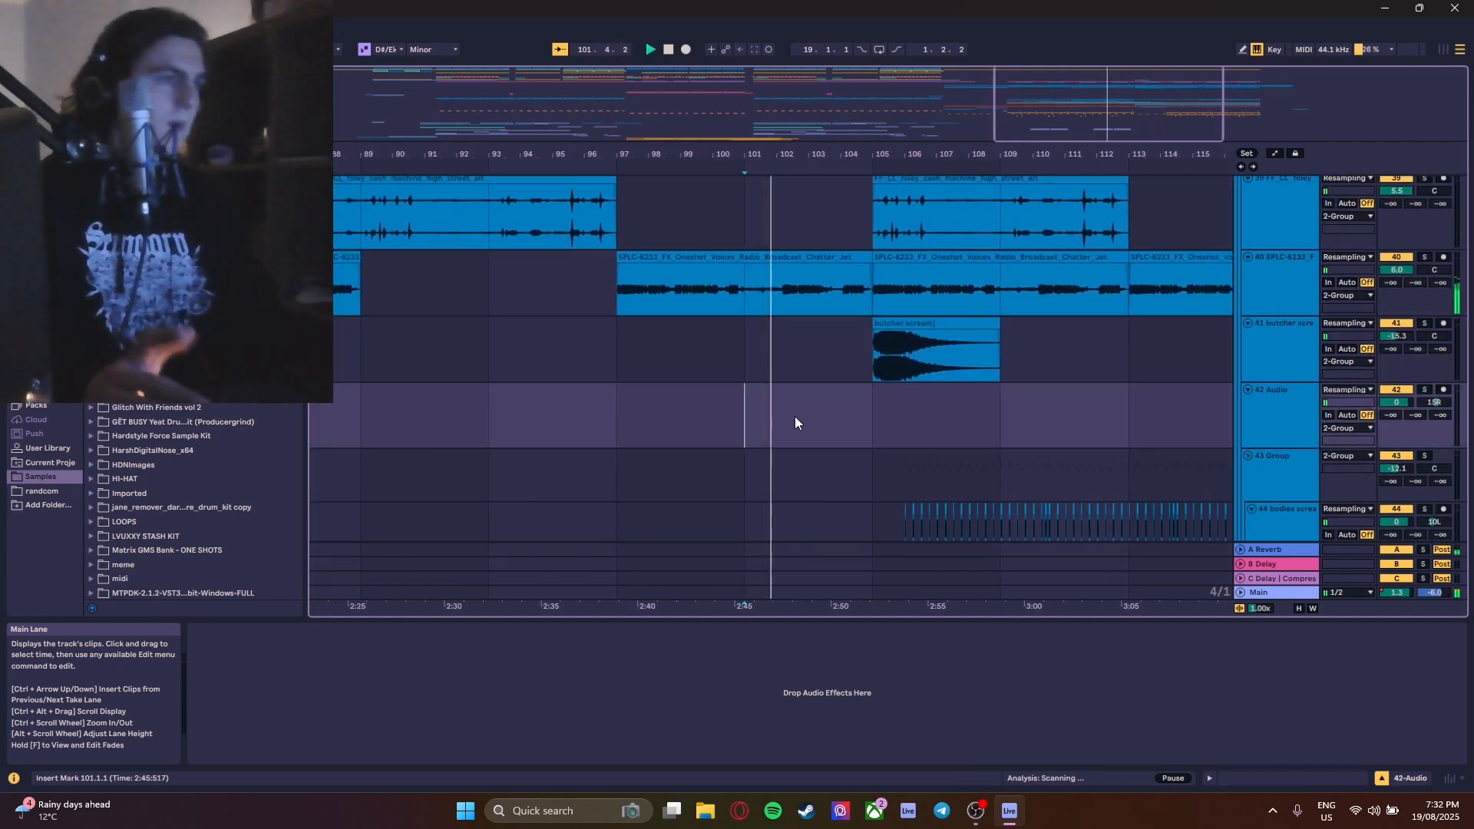
{"action": "scroll", "coordinate": [809, 422], "scroll_direction": "up", "scroll_amount": 4}
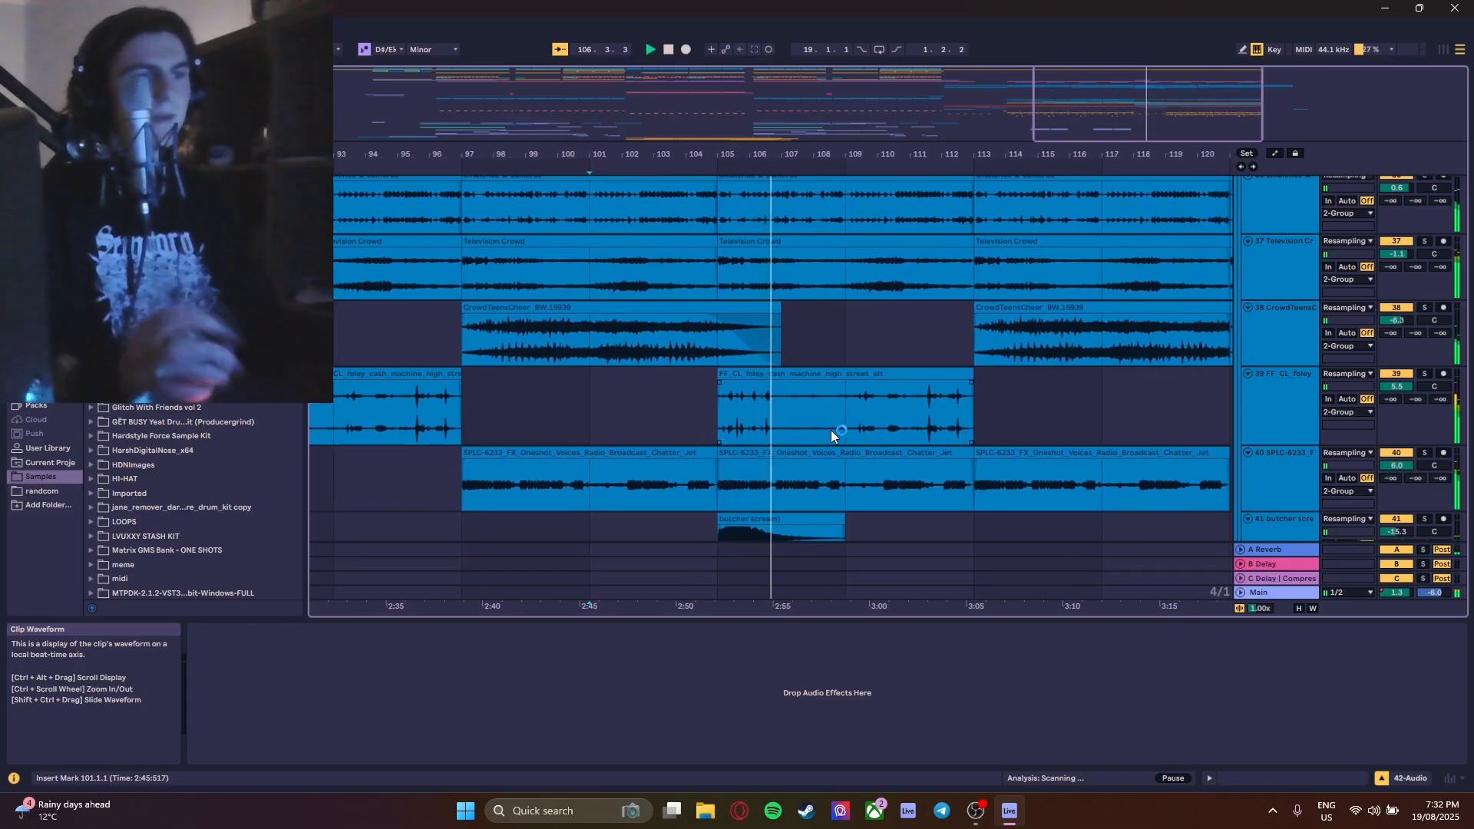
{"action": "scroll", "coordinate": [780, 395], "scroll_direction": "down", "scroll_amount": 3, "text": "ctrl"}
{"action": "scroll", "coordinate": [777, 394], "scroll_direction": "down", "scroll_amount": 5}
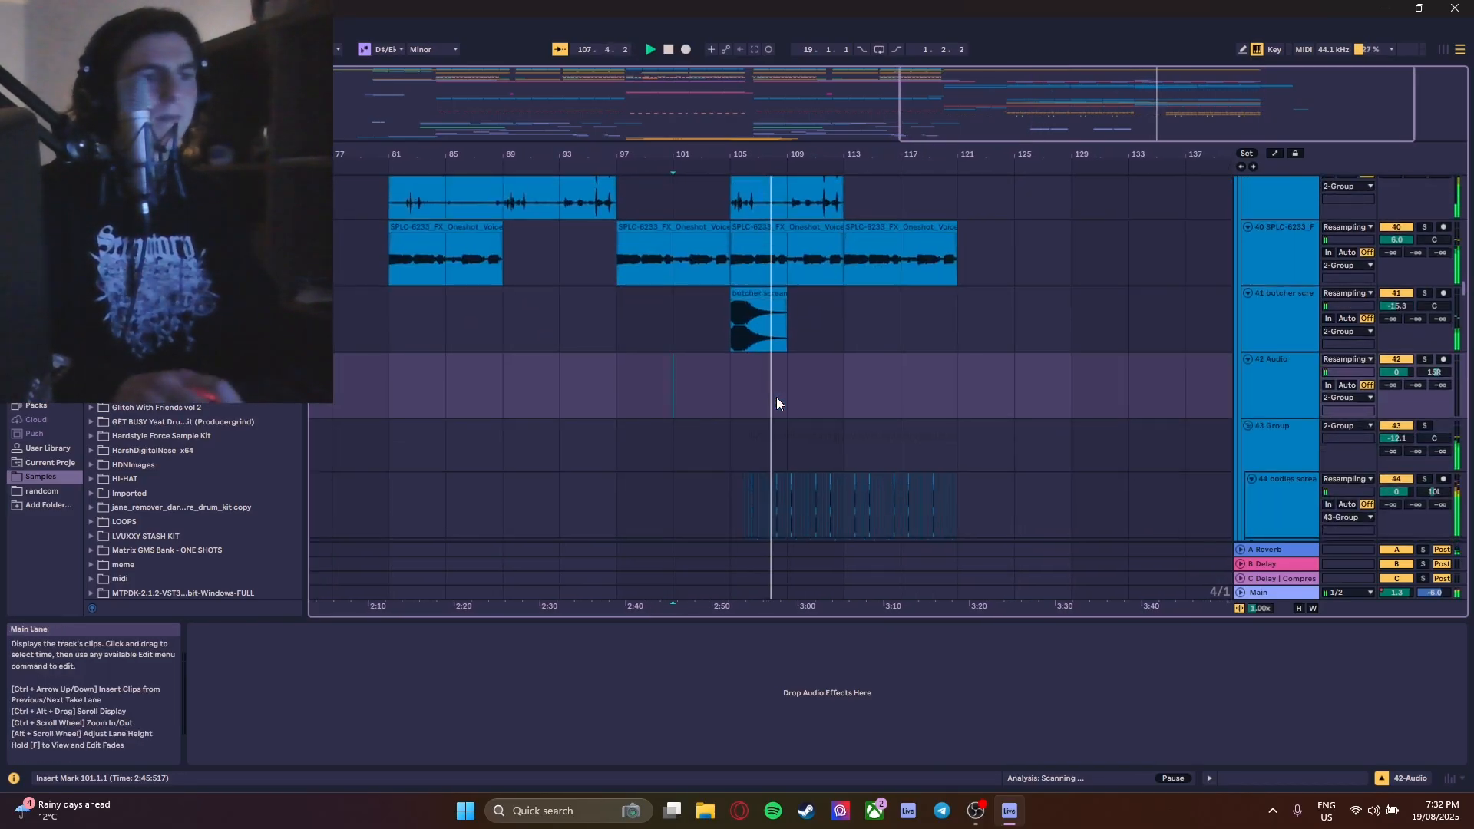
{"action": "scroll", "coordinate": [776, 397], "scroll_direction": "down", "scroll_amount": 2}
{"action": "scroll", "coordinate": [756, 374], "scroll_direction": "up", "scroll_amount": 4, "text": "ctrl"}
{"action": "scroll", "coordinate": [754, 370], "scroll_direction": "down", "scroll_amount": 2, "text": "ctrl"}
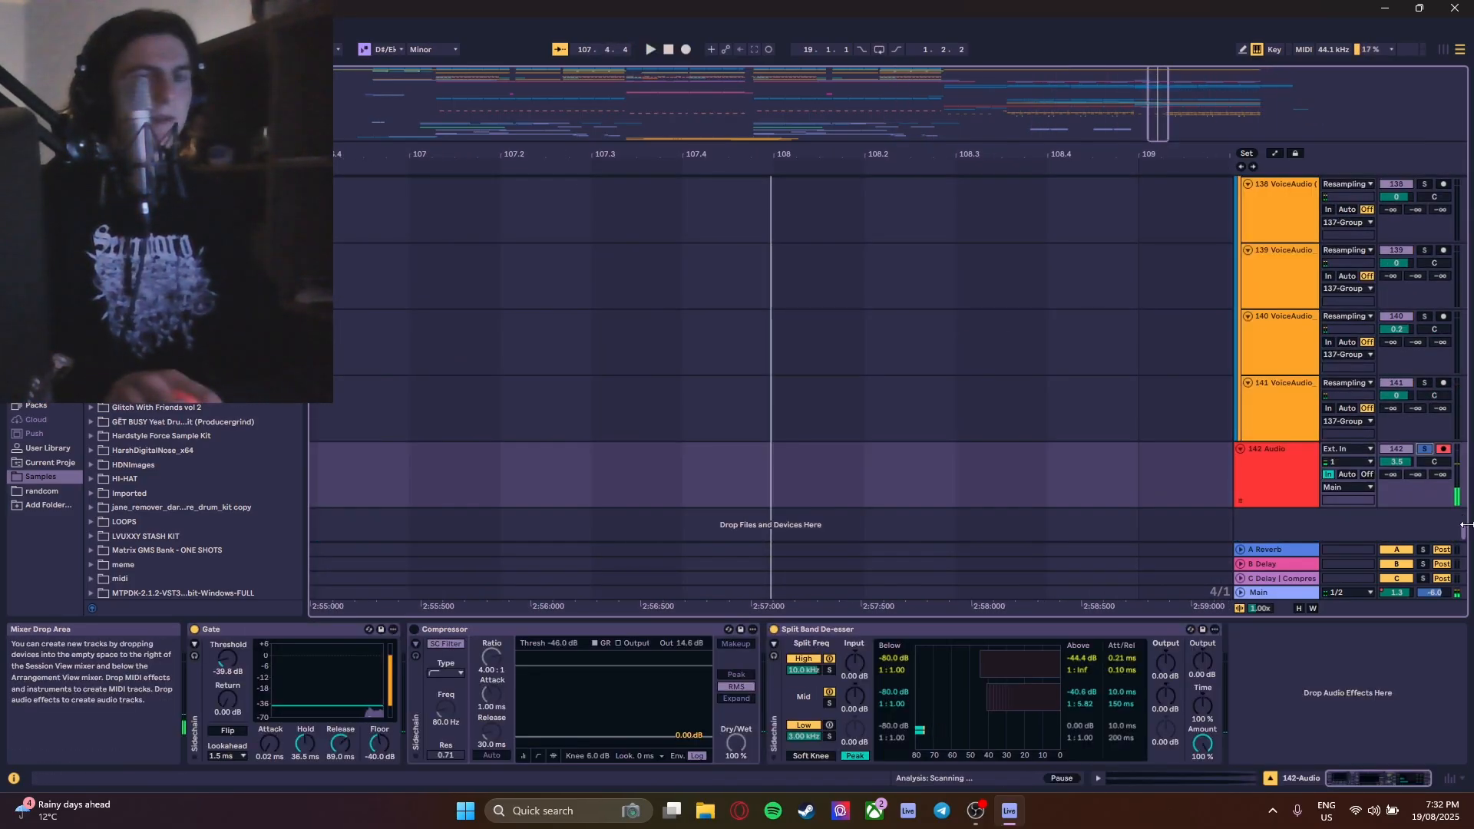
- Solo the 43 Group and play its repeating bodies clips from bar 106
{"action": "left_click_drag", "start_coordinate": [1466, 524], "coordinate": [1469, 281]}
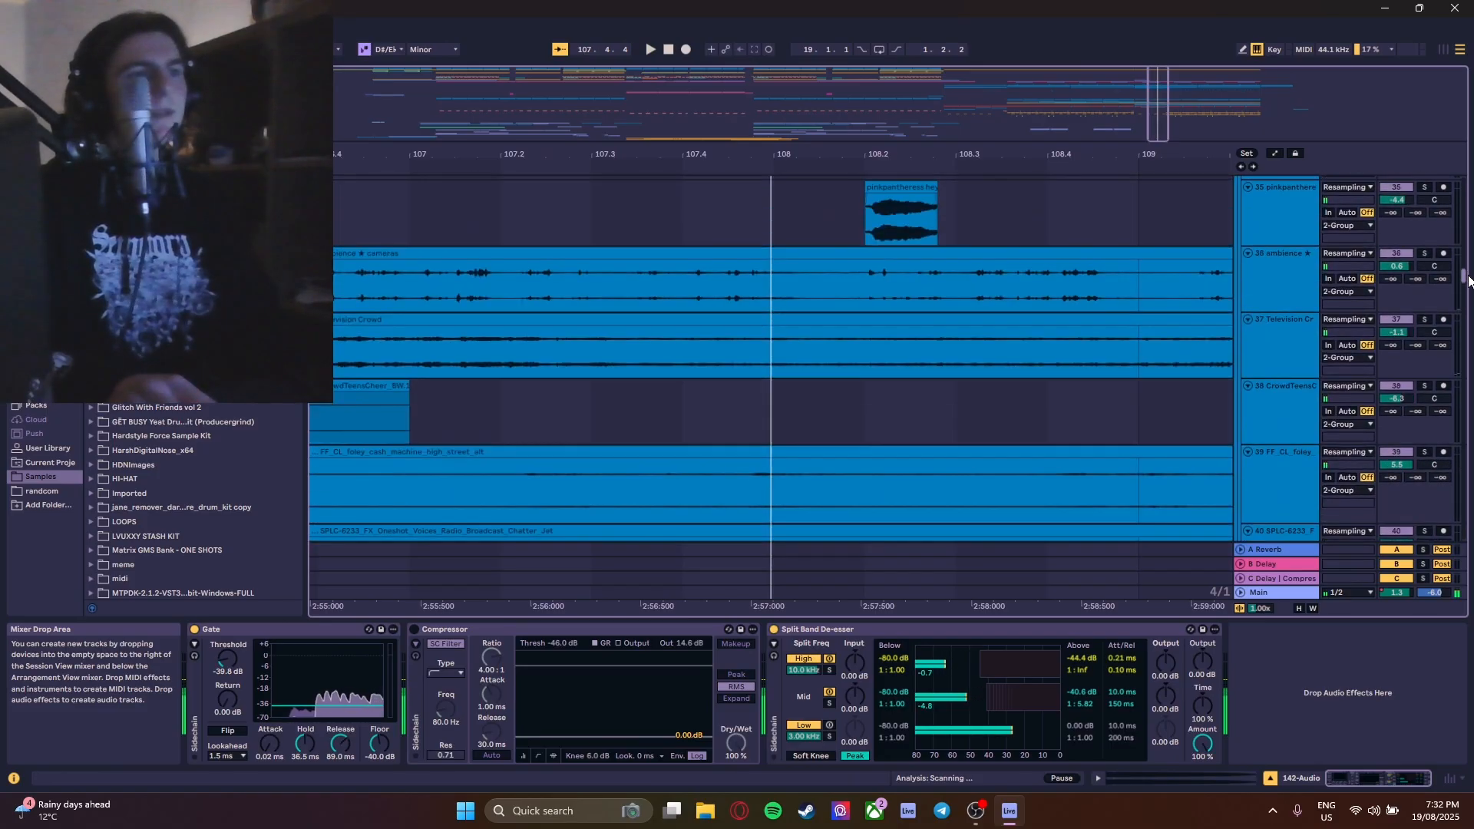
{"action": "scroll", "coordinate": [955, 360], "scroll_direction": "down", "scroll_amount": 3, "text": "ctrl"}
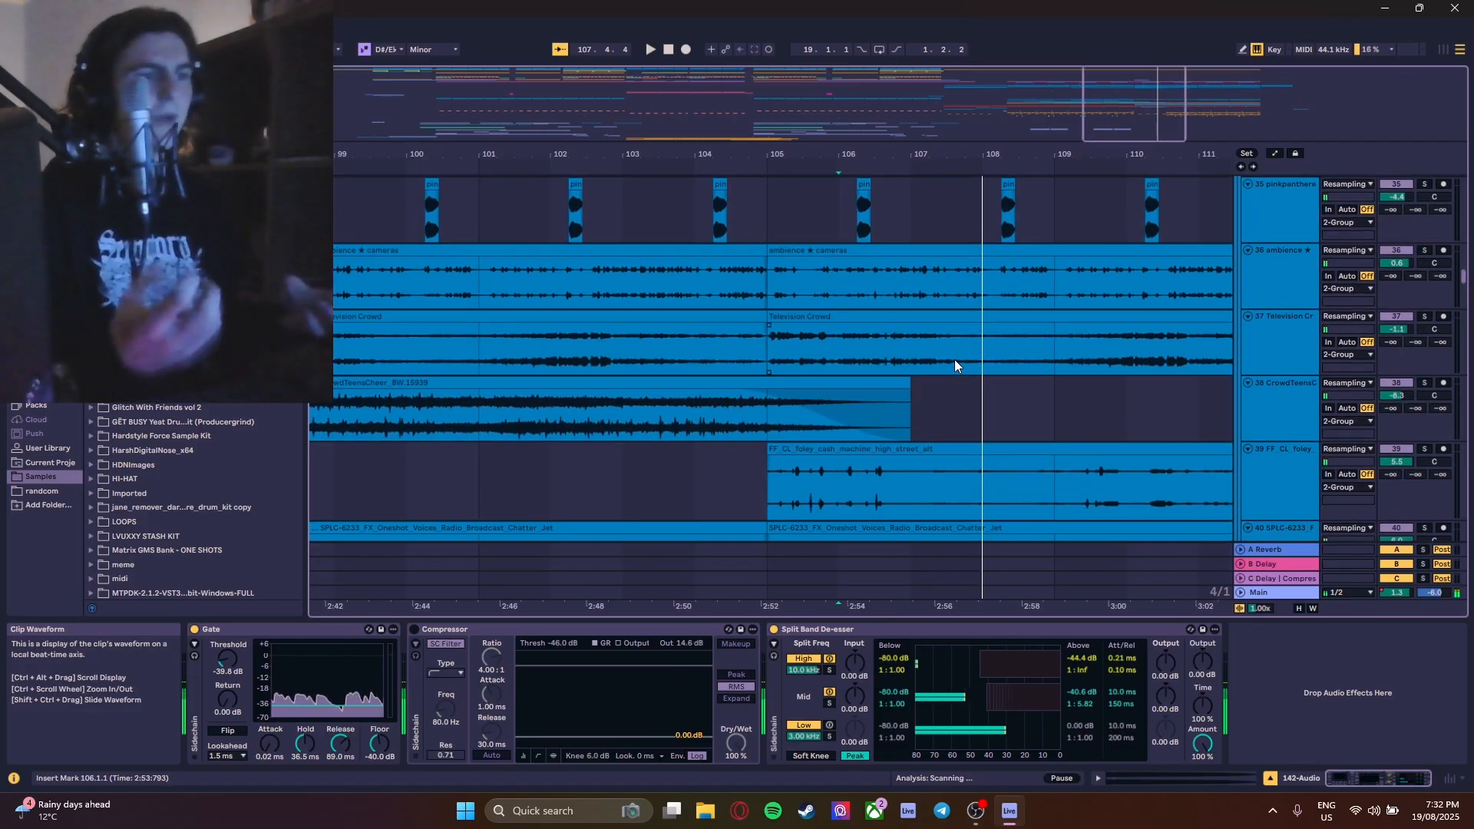
{"action": "scroll", "coordinate": [862, 437], "scroll_direction": "down", "scroll_amount": 5}
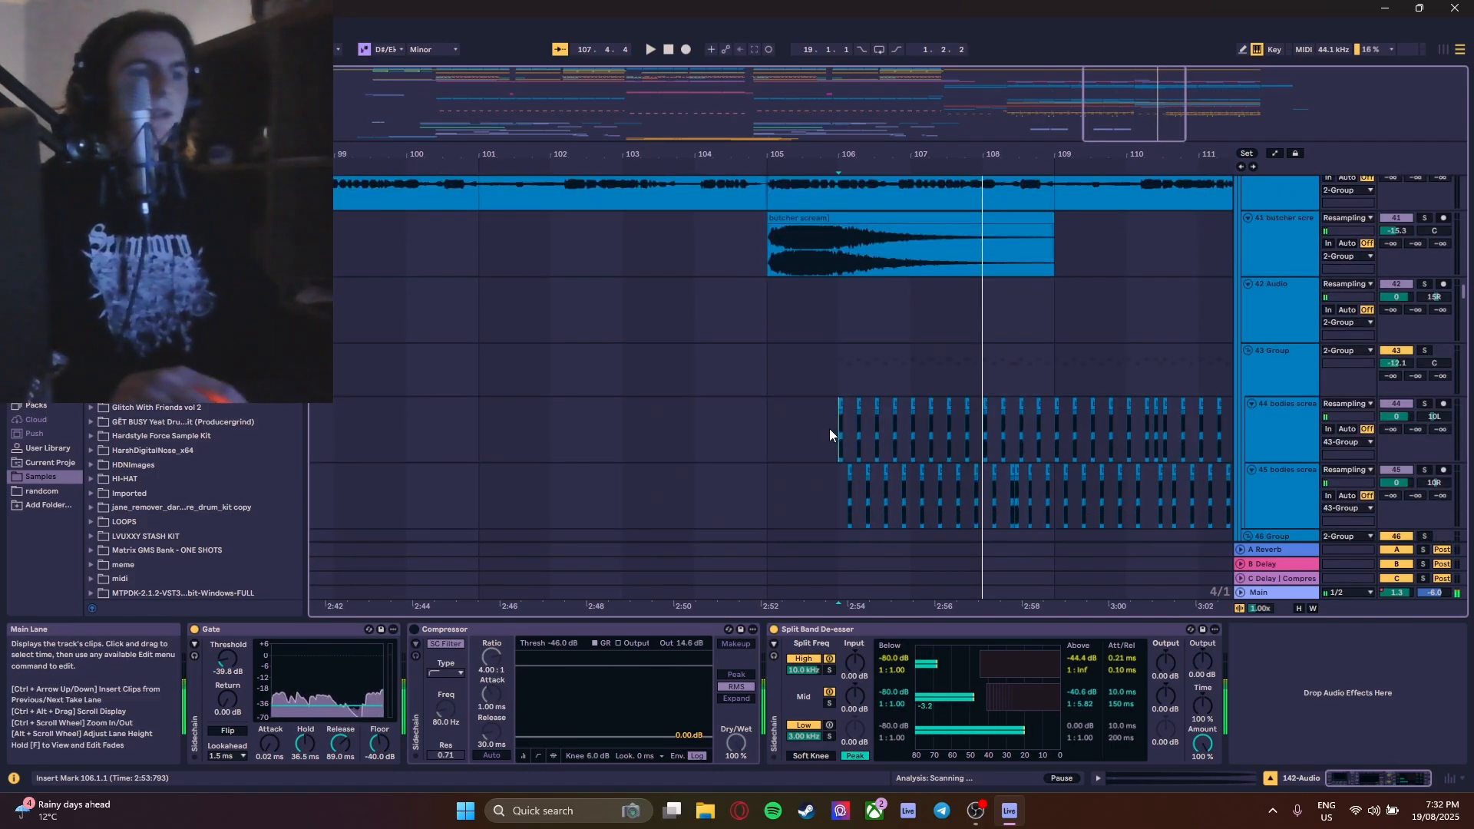
{"action": "left_click", "coordinate": [834, 428]}
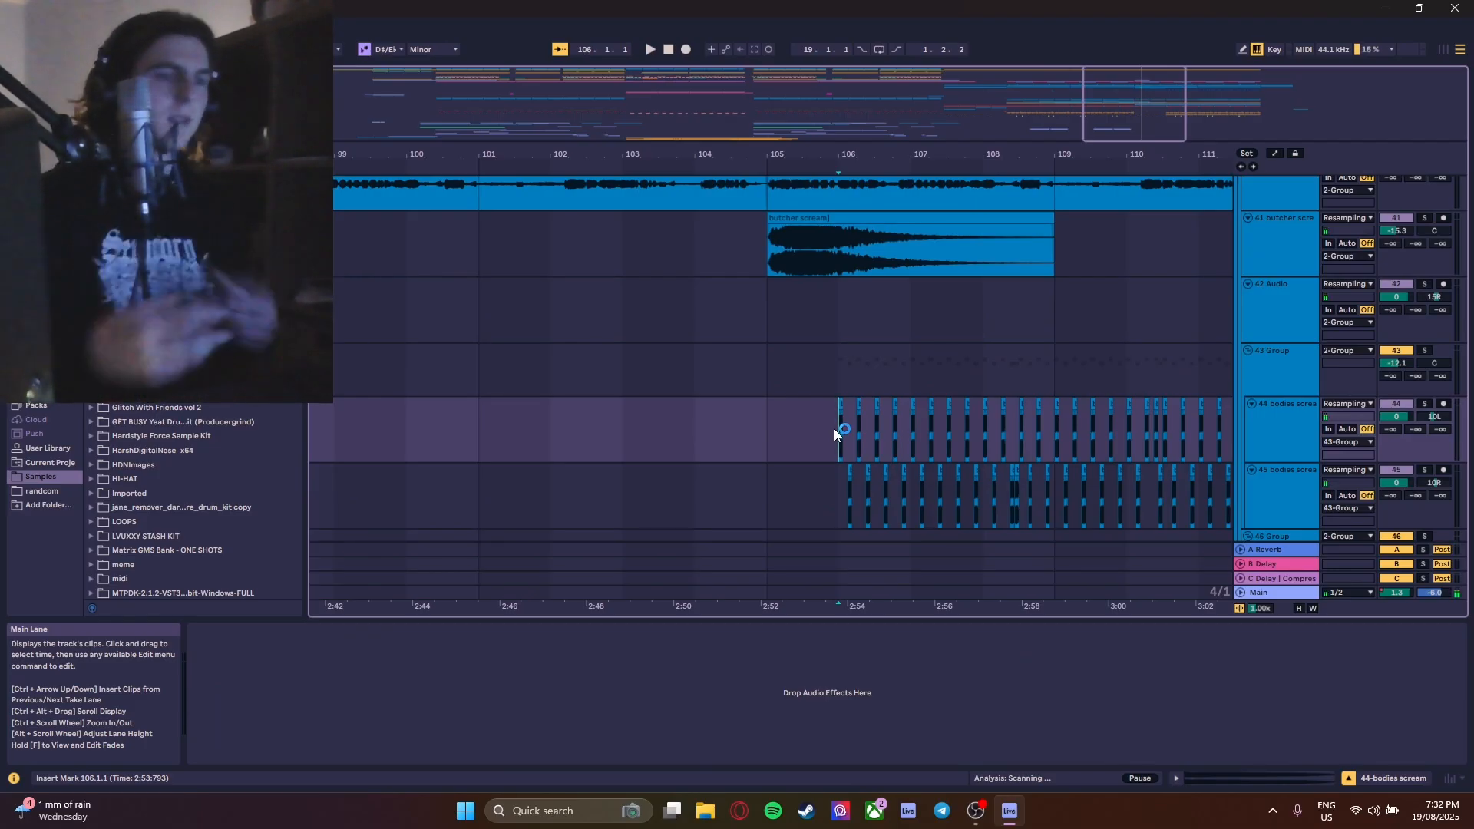
{"action": "key", "text": "space"}
{"action": "left_click", "coordinate": [1425, 350]}
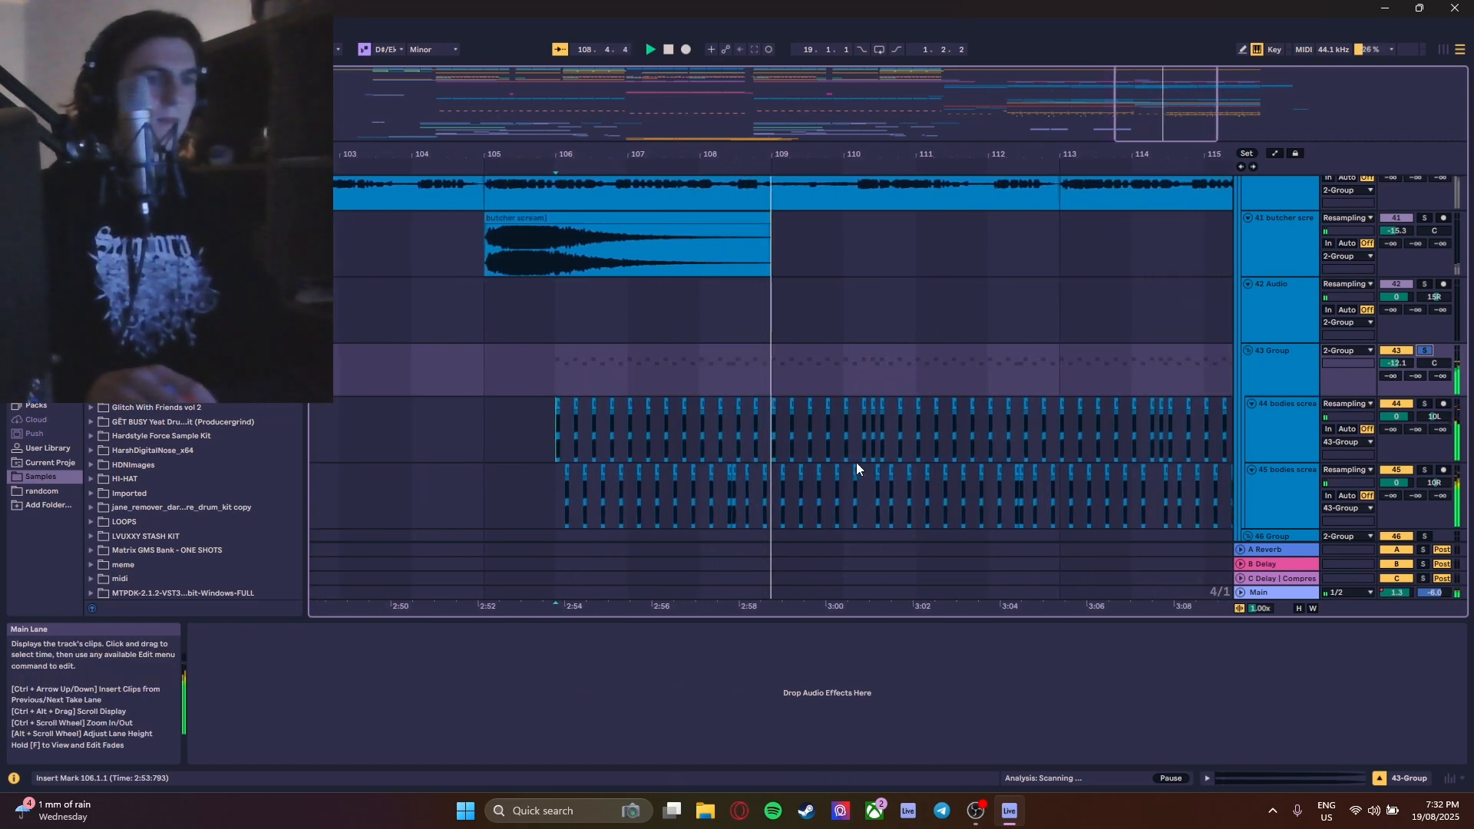
- Solo the 46 Group and play its Tom 80s Mid and Low clips from 110.3.3
{"action": "scroll", "coordinate": [855, 462], "scroll_direction": "down", "scroll_amount": 5}
{"action": "left_click", "coordinate": [1426, 265]}
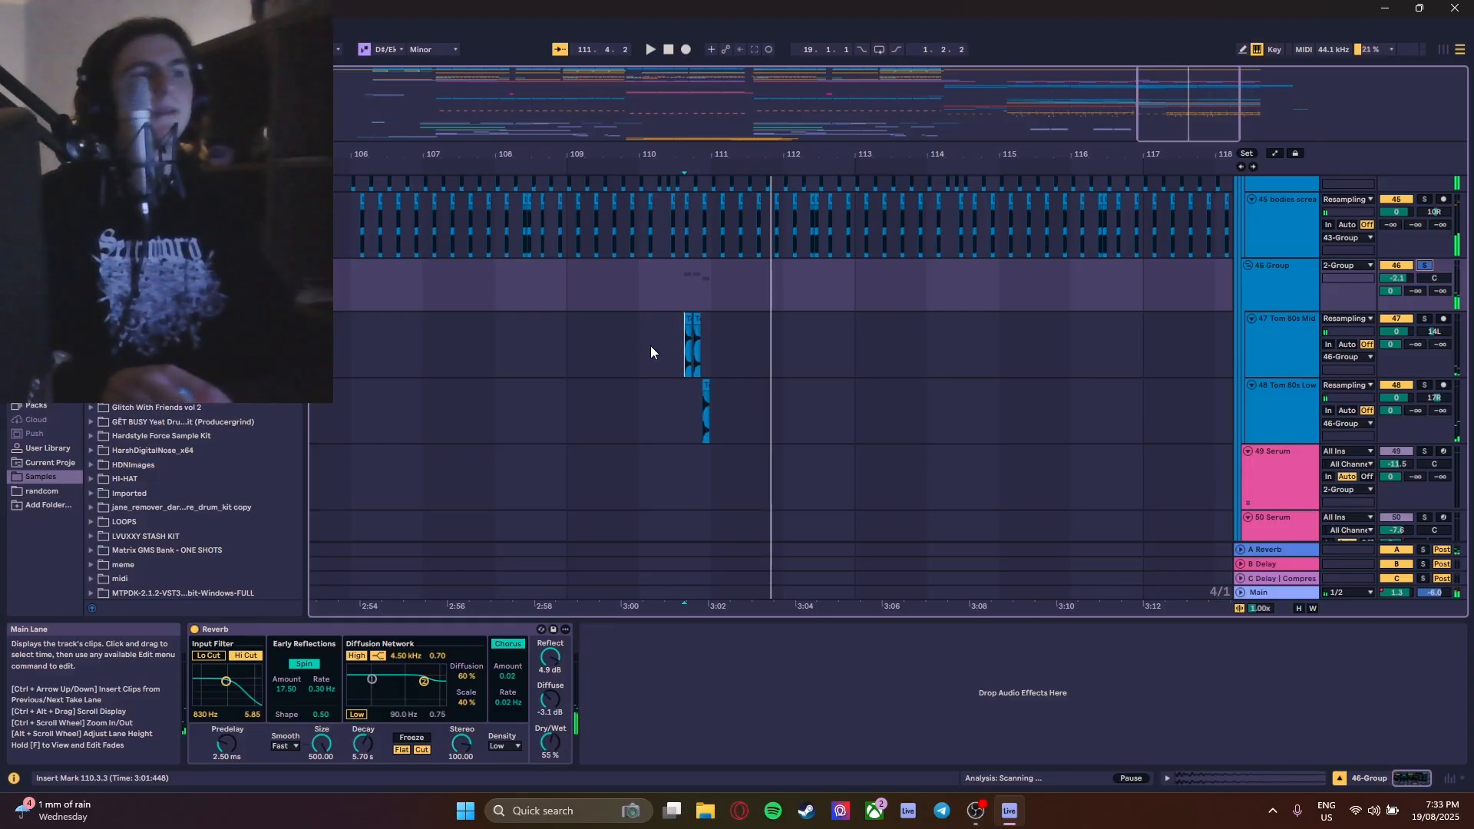
{"action": "scroll", "coordinate": [651, 347], "scroll_direction": "up", "scroll_amount": 5}
{"action": "scroll", "coordinate": [1137, 358], "scroll_direction": "down", "scroll_amount": 5}
{"action": "scroll", "coordinate": [1201, 355], "scroll_direction": "up", "scroll_amount": 5}
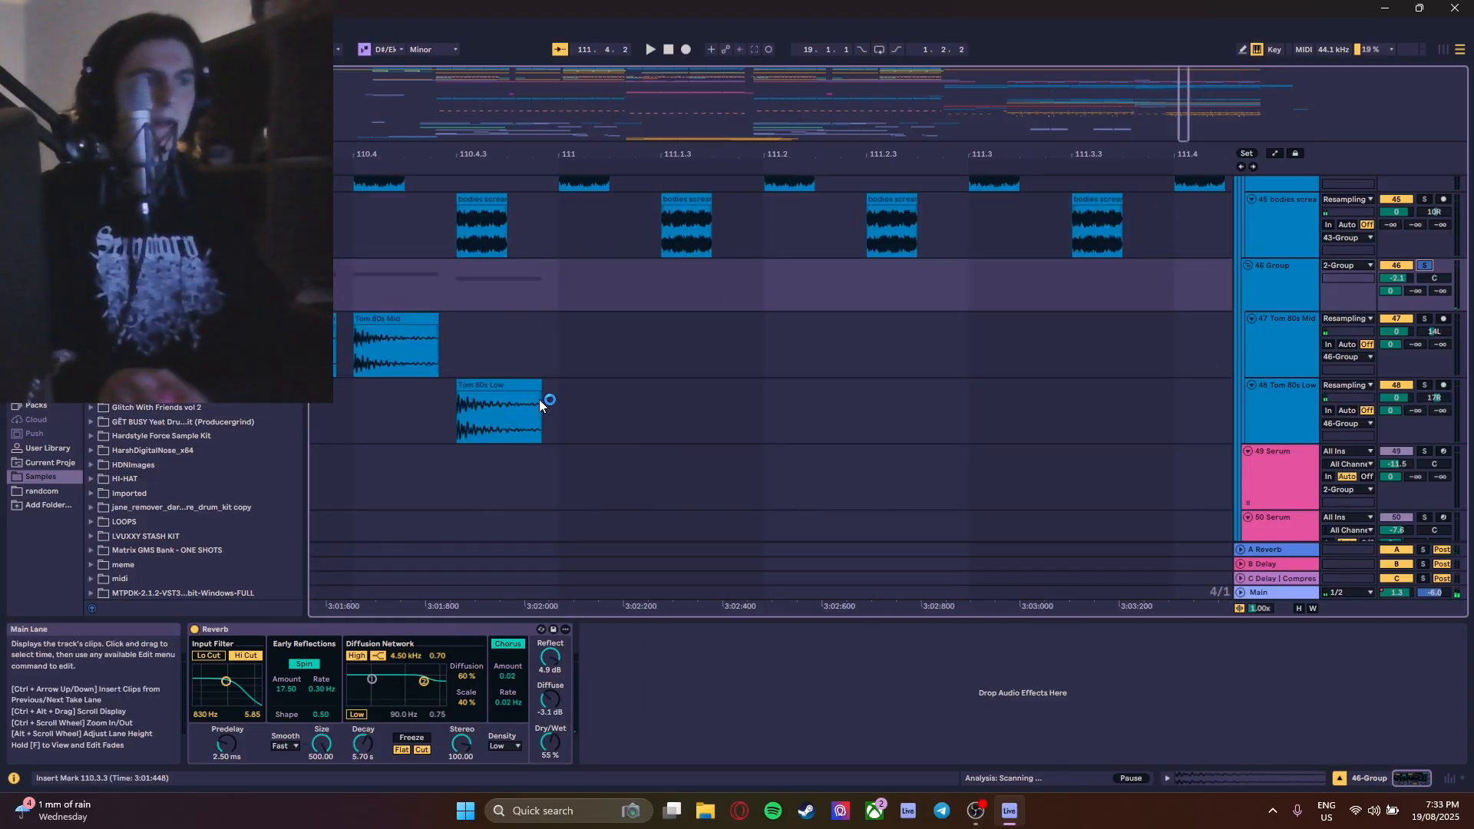
{"action": "scroll", "coordinate": [541, 399], "scroll_direction": "down", "scroll_amount": 5}
{"action": "left_click", "coordinate": [485, 333]}
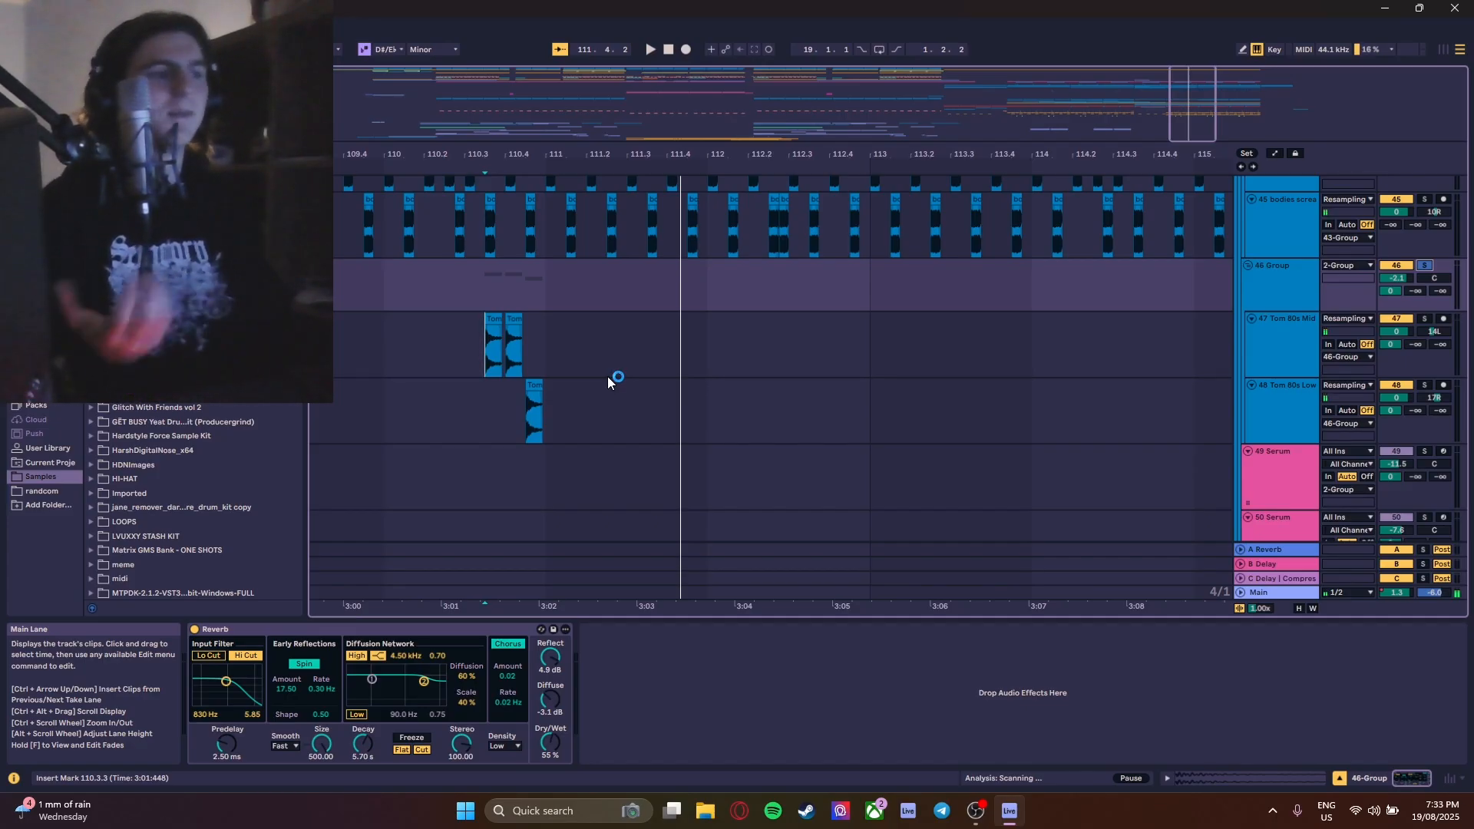
{"action": "key", "text": "space"}
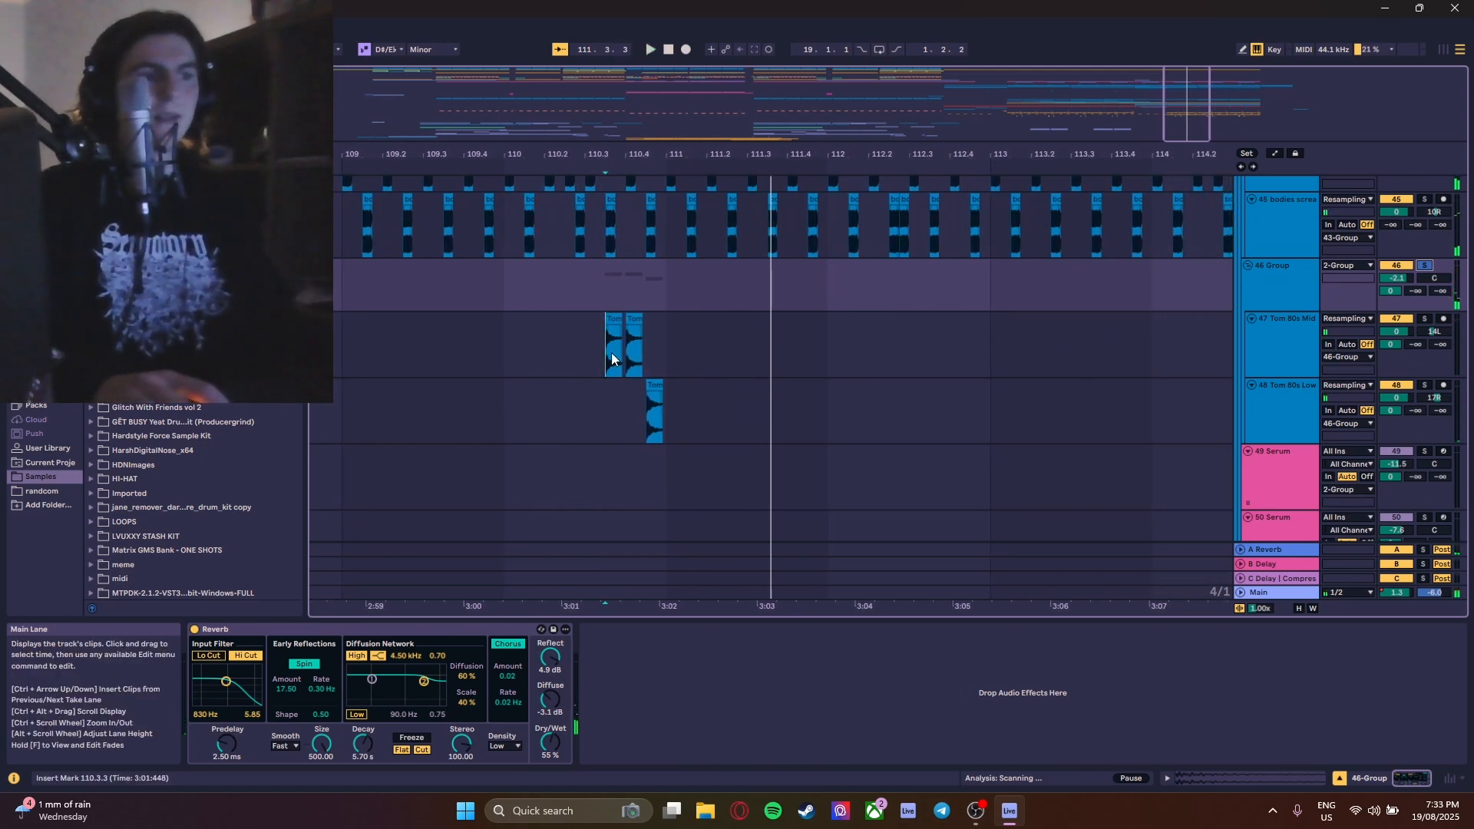
- Examine the placement and panning of the Tom 80s clips, and look through the other tracks for further layers
{"action": "scroll", "coordinate": [609, 354], "scroll_direction": "up", "scroll_amount": 5}
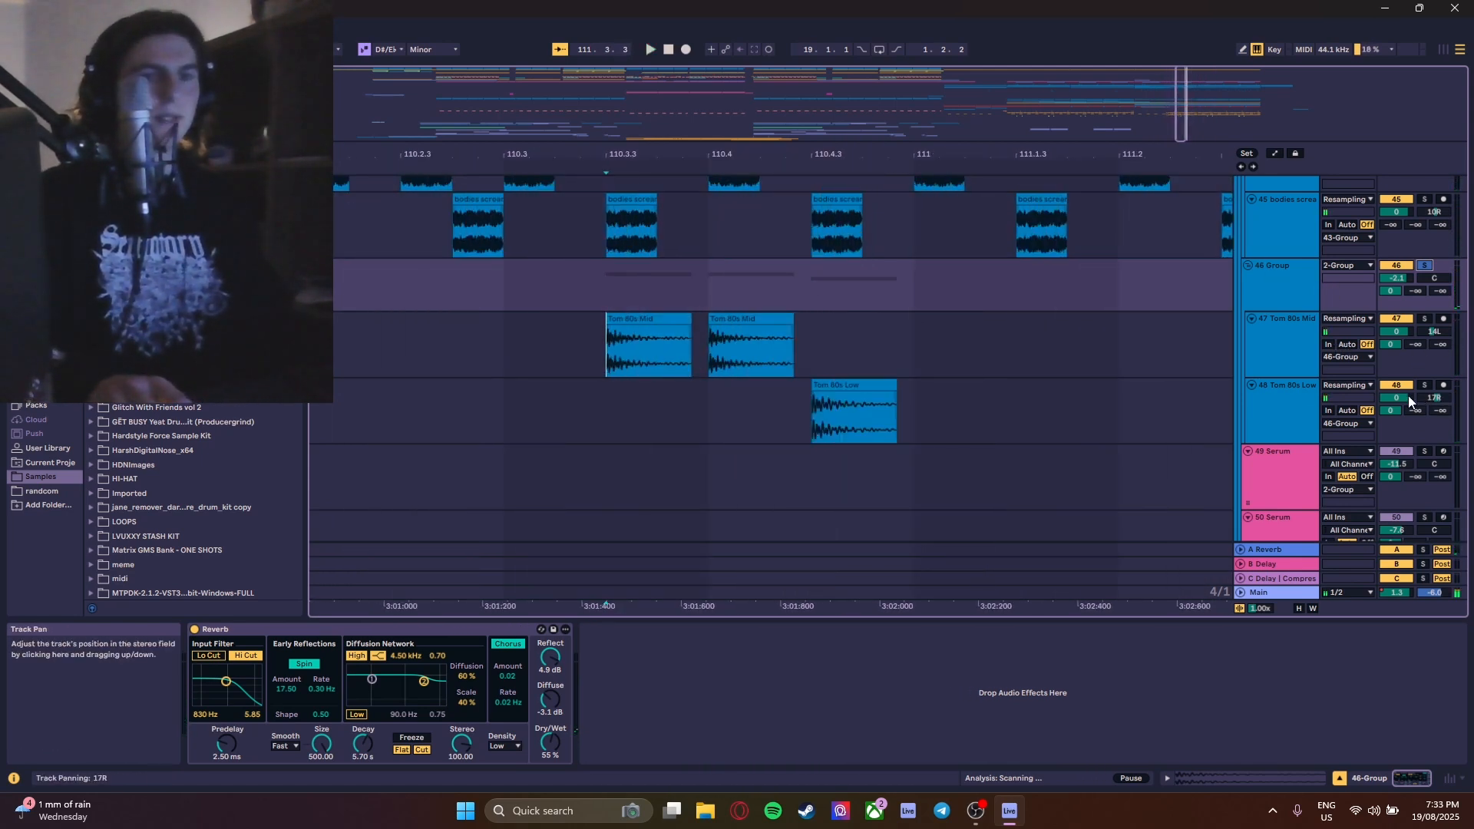
{"action": "scroll", "coordinate": [975, 346], "scroll_direction": "down", "scroll_amount": 5}
{"action": "scroll", "coordinate": [1021, 346], "scroll_direction": "down", "scroll_amount": 5}
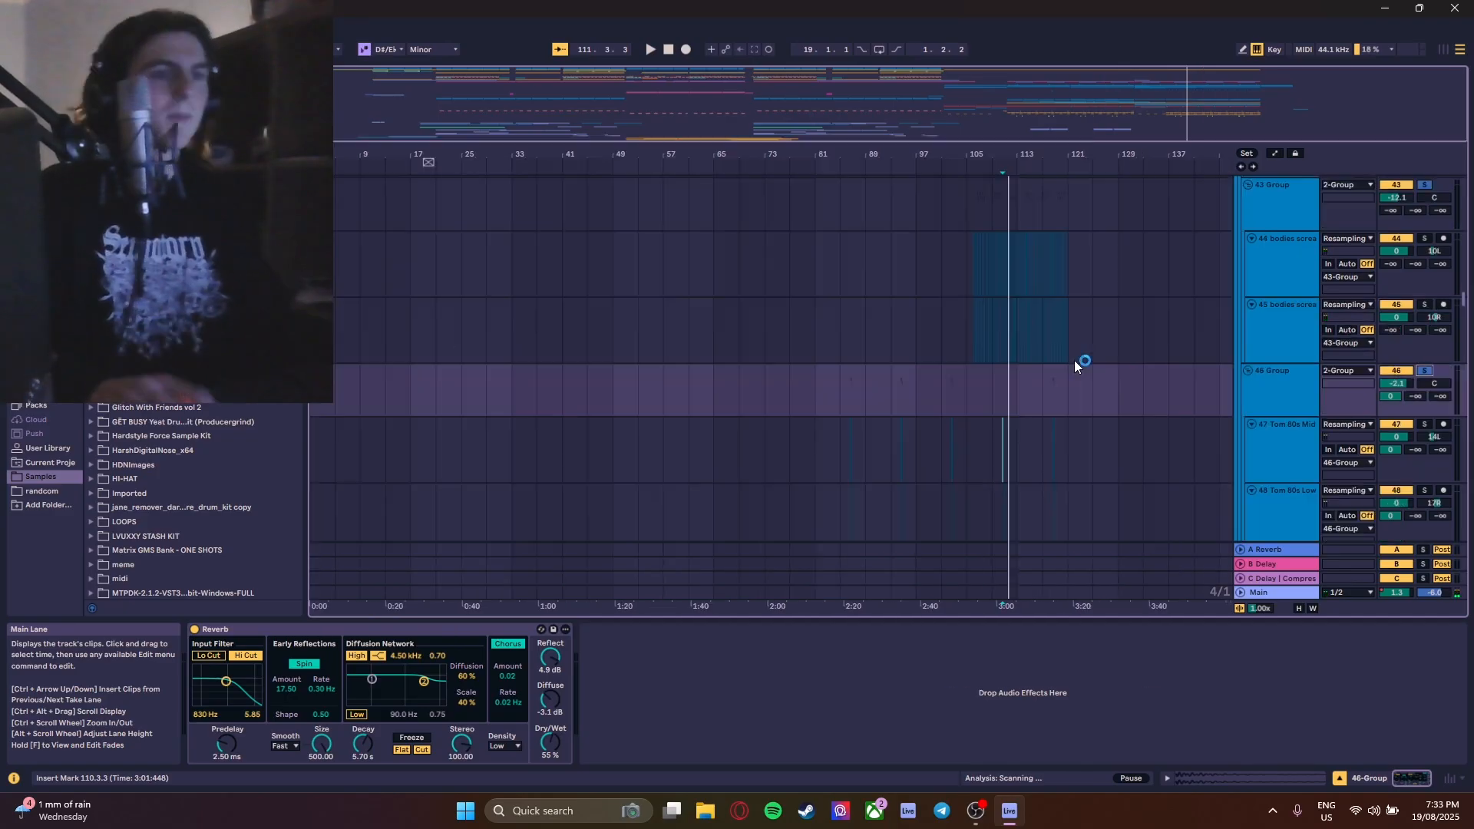
{"action": "scroll", "coordinate": [1091, 368], "scroll_direction": "up", "scroll_amount": 5}
{"action": "scroll", "coordinate": [1054, 381], "scroll_direction": "up", "scroll_amount": 10}
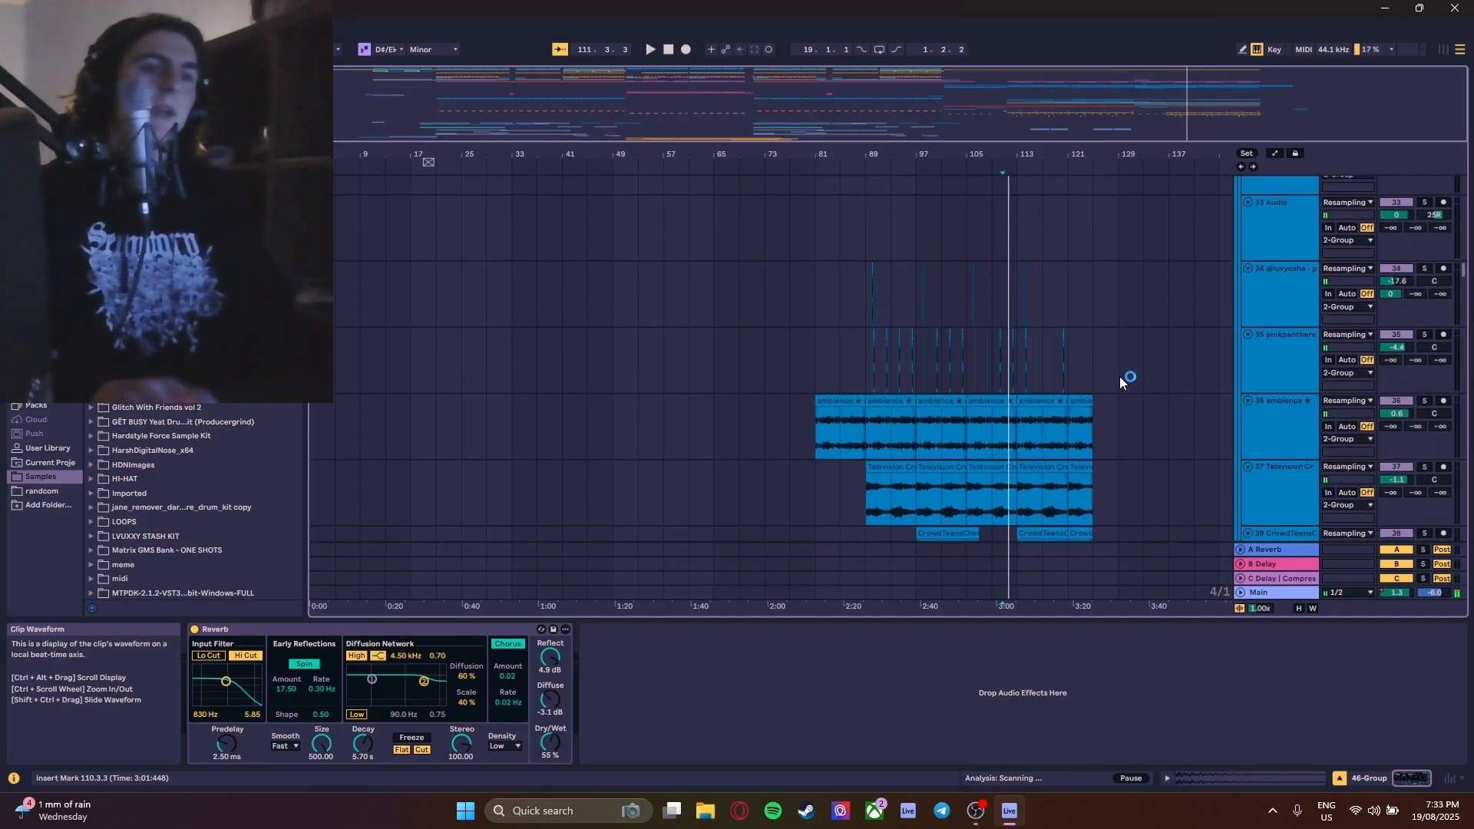
{"action": "scroll", "coordinate": [1221, 357], "scroll_direction": "down", "scroll_amount": 15}
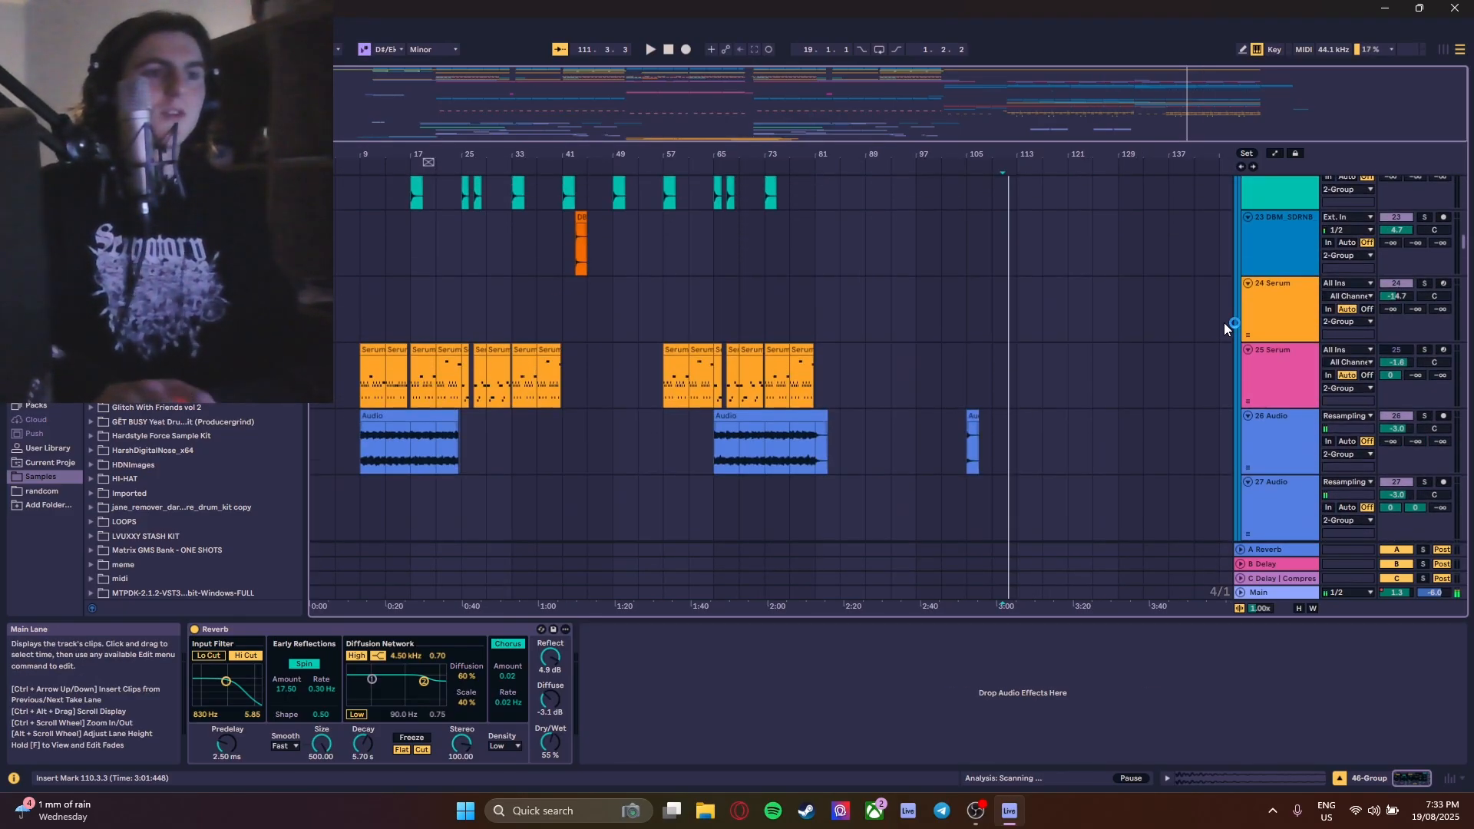
{"action": "scroll", "coordinate": [980, 282], "scroll_direction": "up", "scroll_amount": 3}
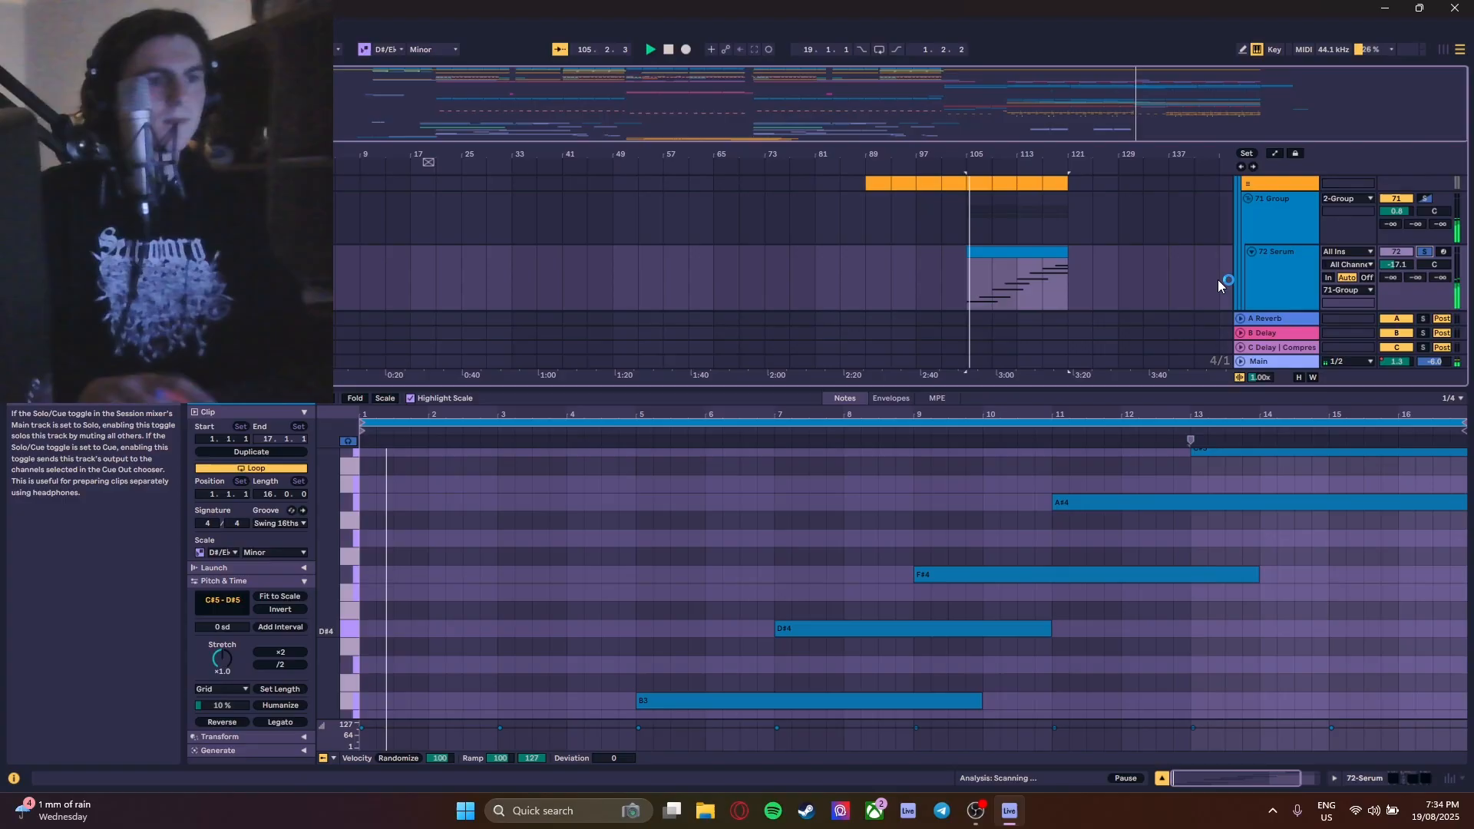
- Solo the 73 and 74 Serum tracks in the 71 Group during playback, and show the 73 Serum clip's notes
{"action": "scroll", "coordinate": [1175, 269], "scroll_direction": "down", "scroll_amount": 2}
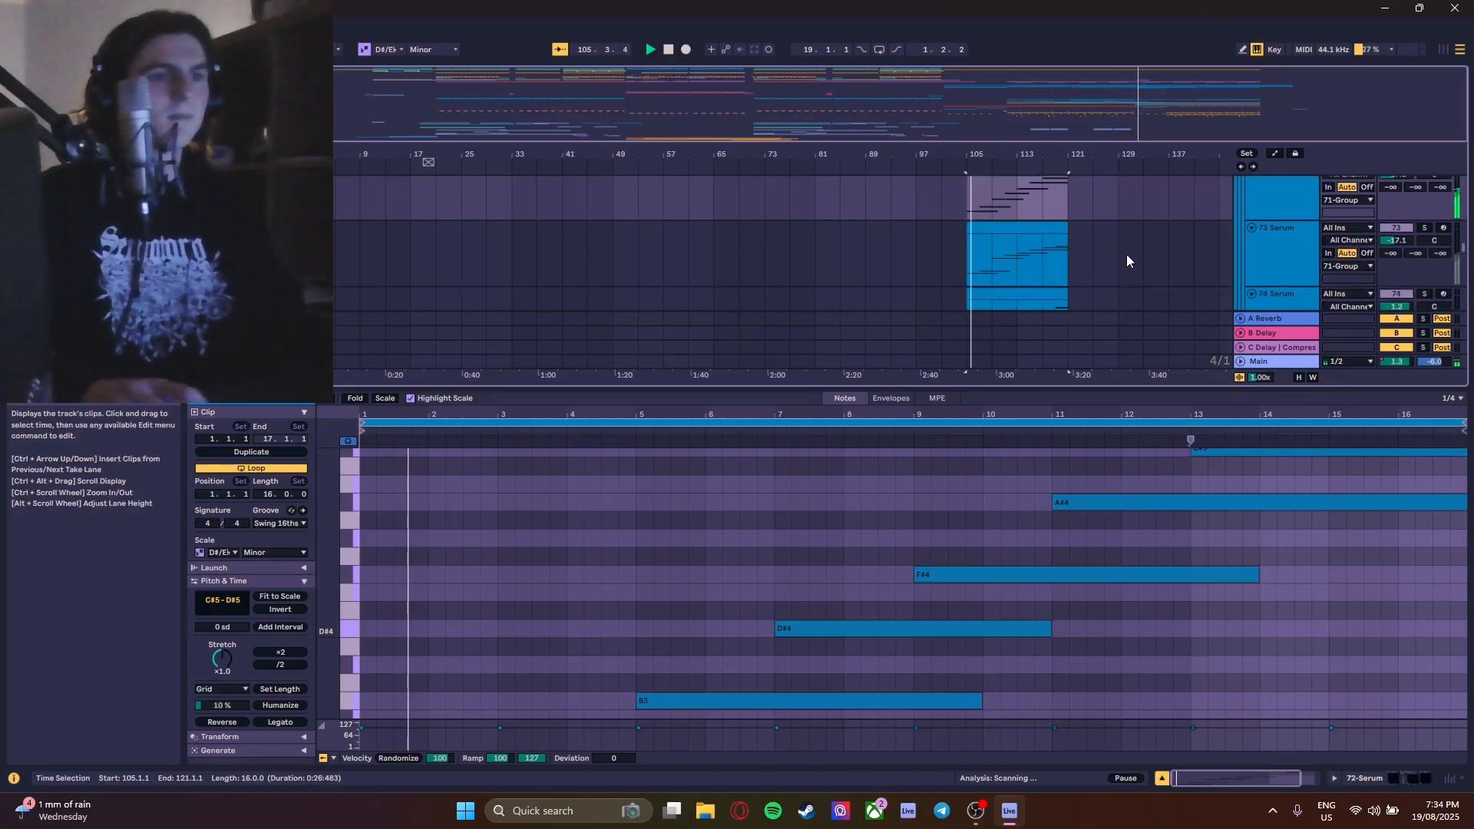
{"action": "scroll", "coordinate": [1126, 255], "scroll_direction": "up", "scroll_amount": 3}
{"action": "left_click", "coordinate": [1424, 227]}
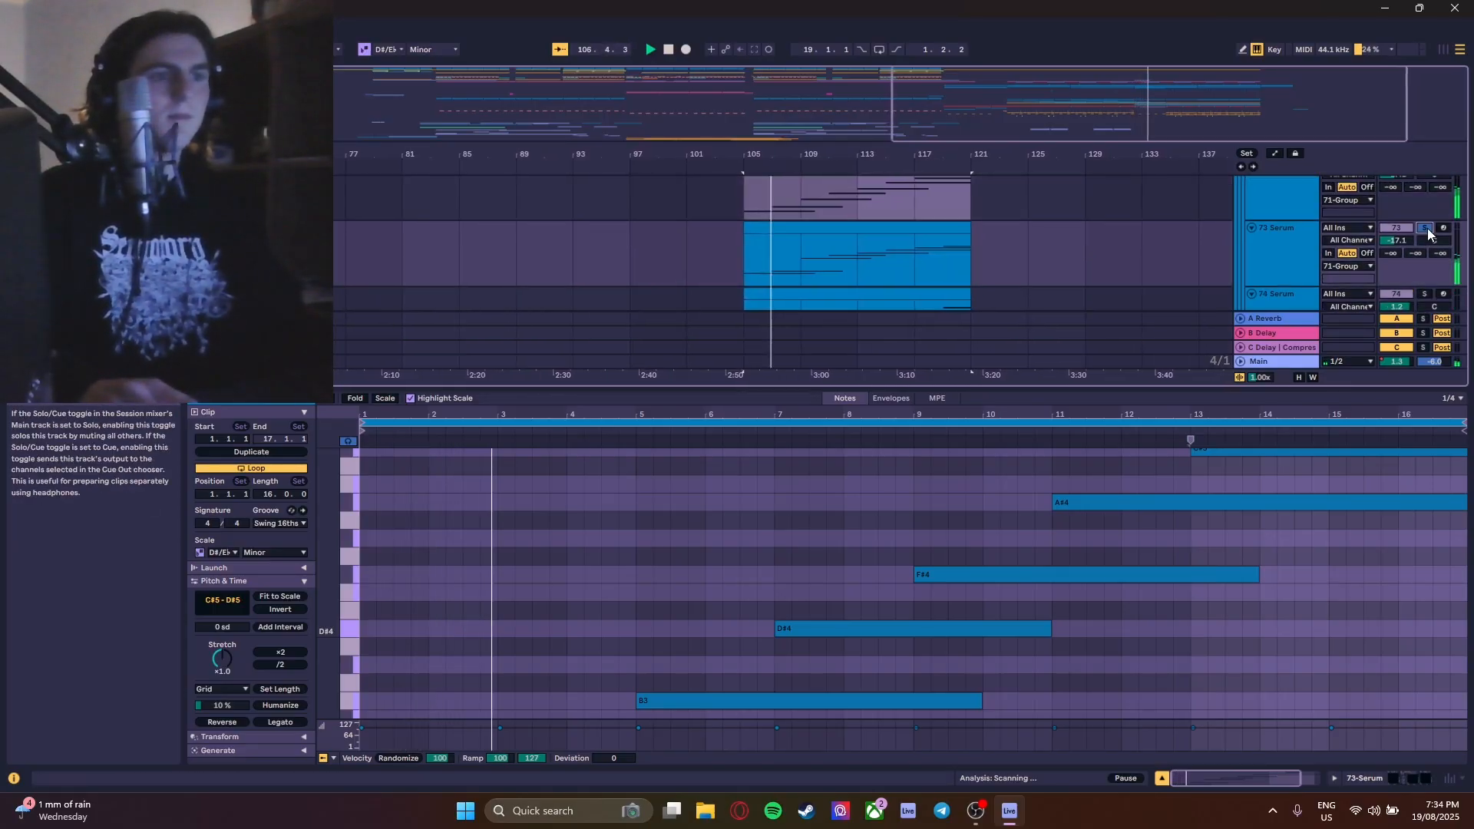
{"action": "left_click", "coordinate": [812, 234]}
{"action": "scroll", "coordinate": [826, 587], "scroll_direction": "down", "scroll_amount": 3}
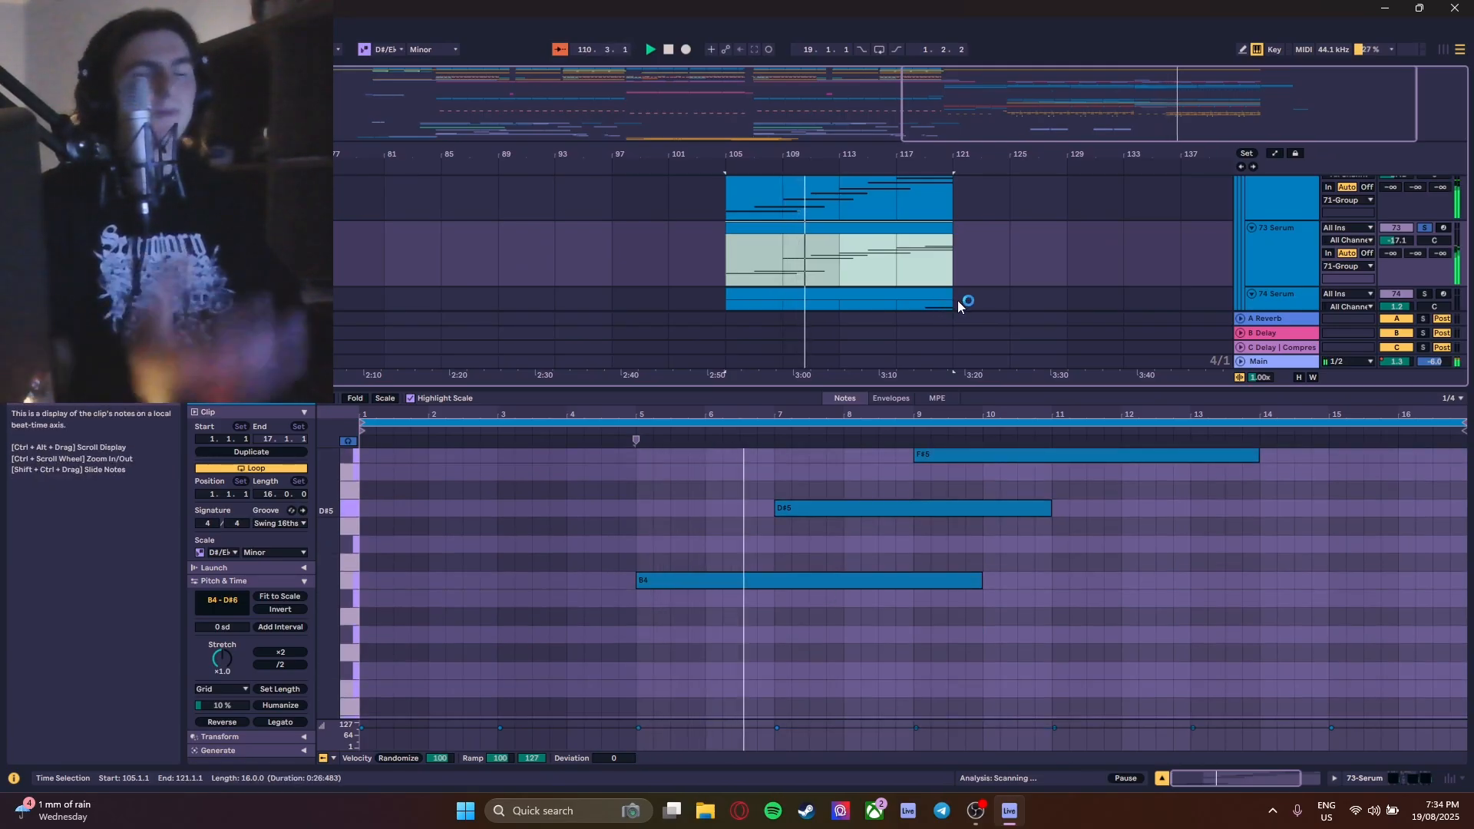
{"action": "scroll", "coordinate": [1131, 332], "scroll_direction": "down", "scroll_amount": 2}
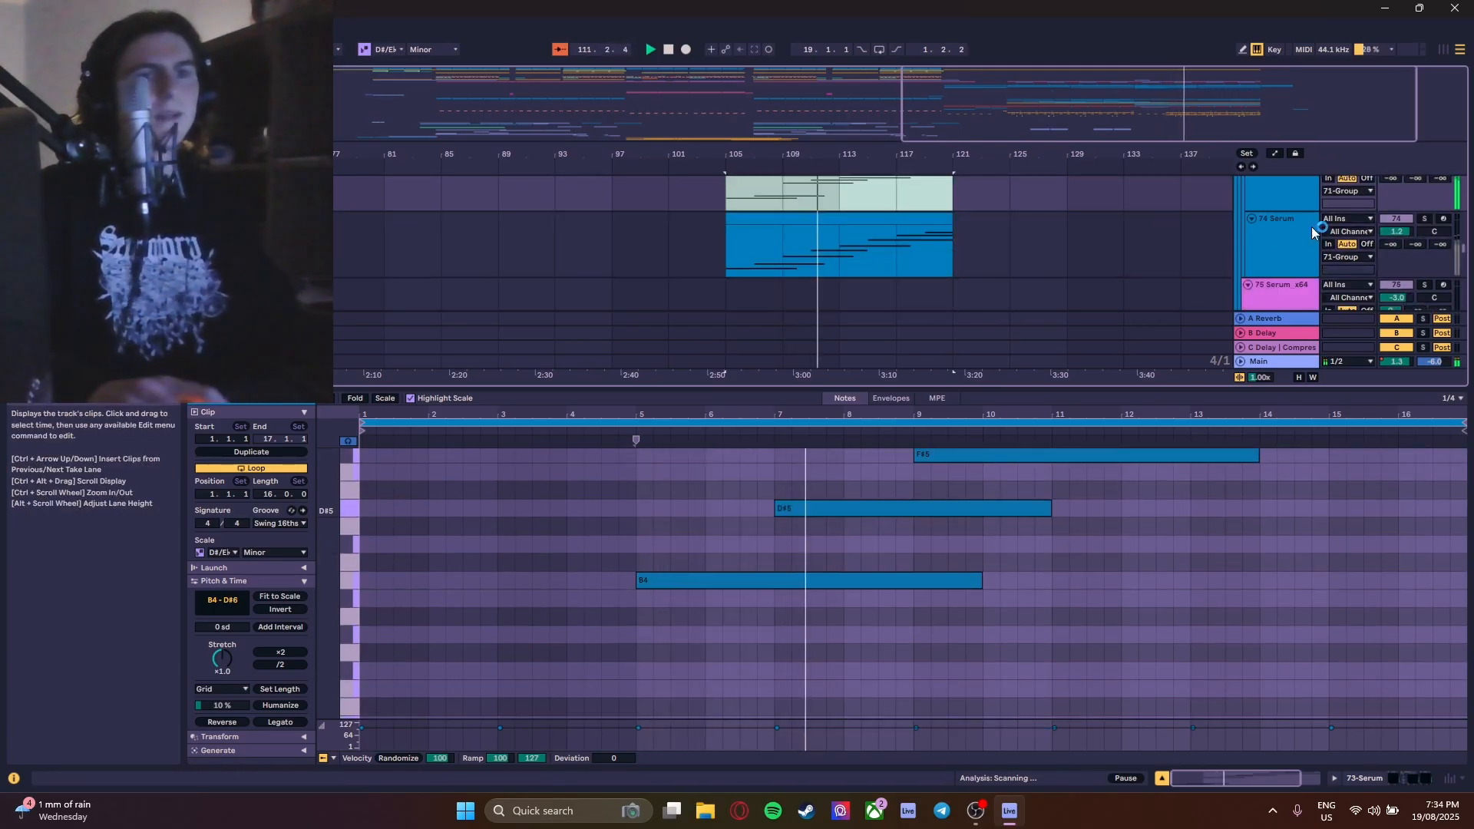
{"action": "left_click", "coordinate": [1424, 220]}
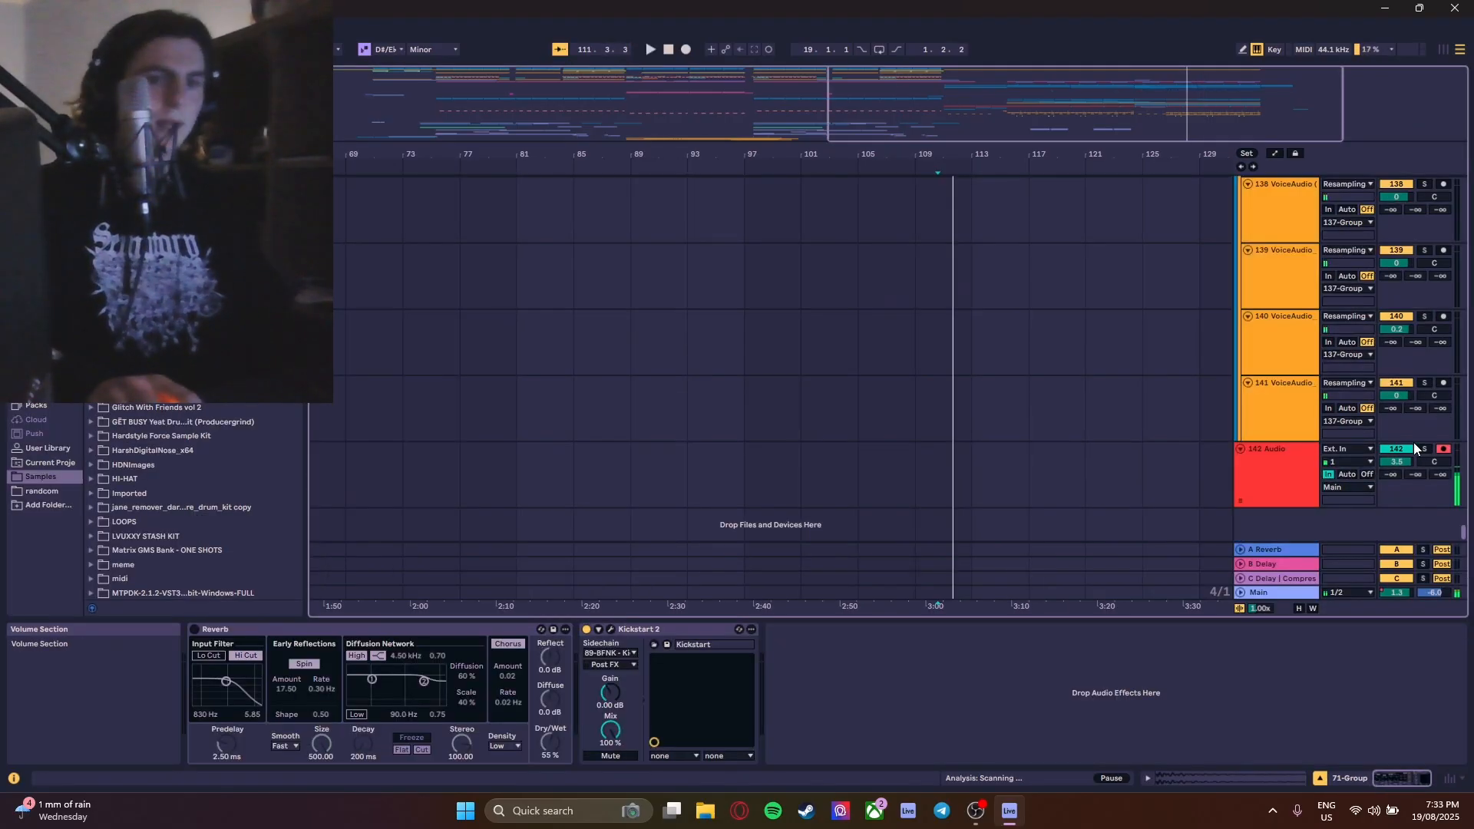
- Solo the 142 Audio input track and return to the tracks above it
{"action": "left_click", "coordinate": [1419, 441]}
{"action": "left_click", "coordinate": [1426, 447]}
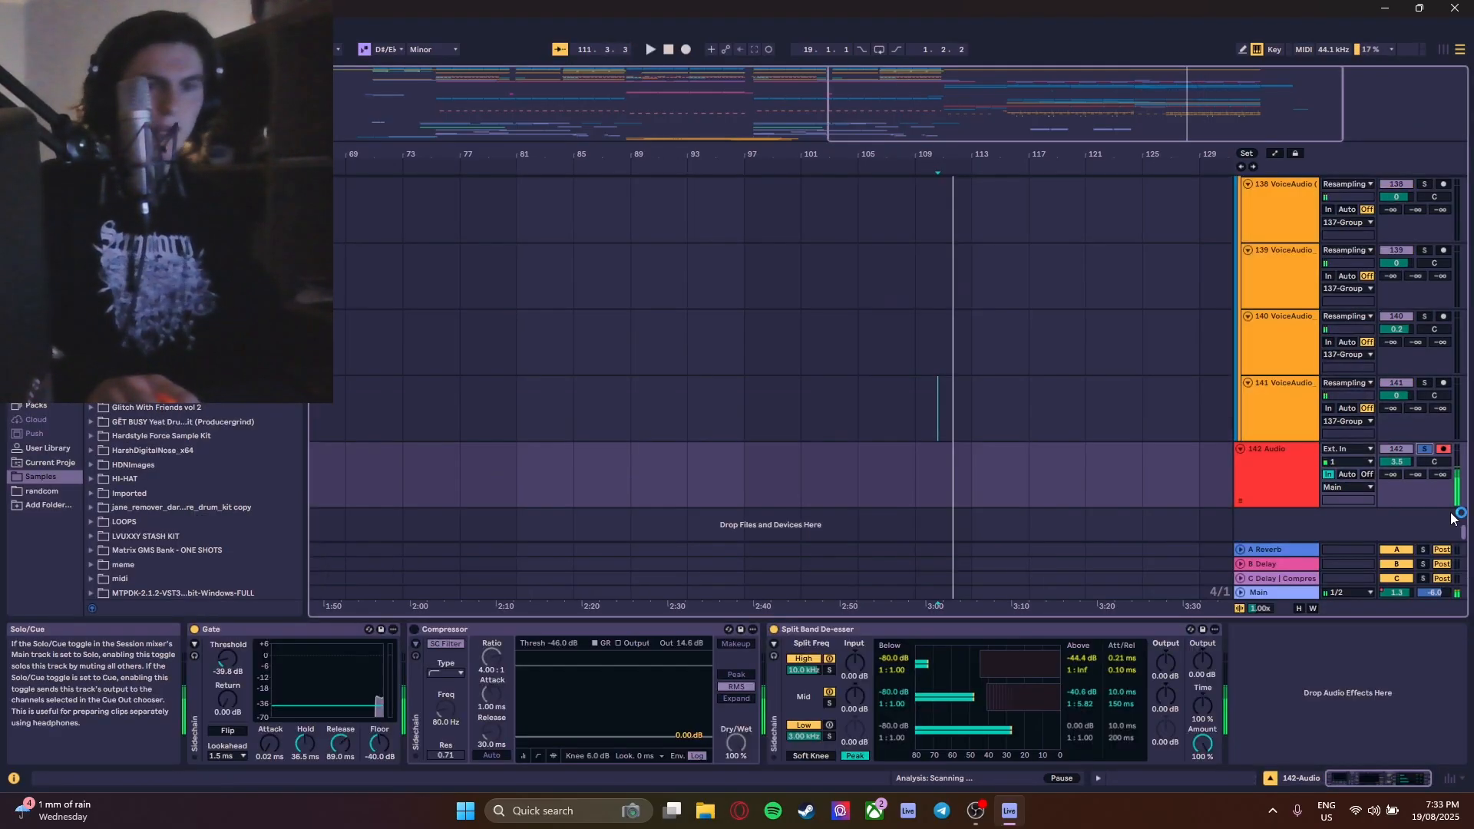
{"action": "scroll", "coordinate": [1463, 529], "scroll_direction": "up", "scroll_amount": 2}
{"action": "left_click_drag", "start_coordinate": [1464, 529], "coordinate": [1464, 372]}
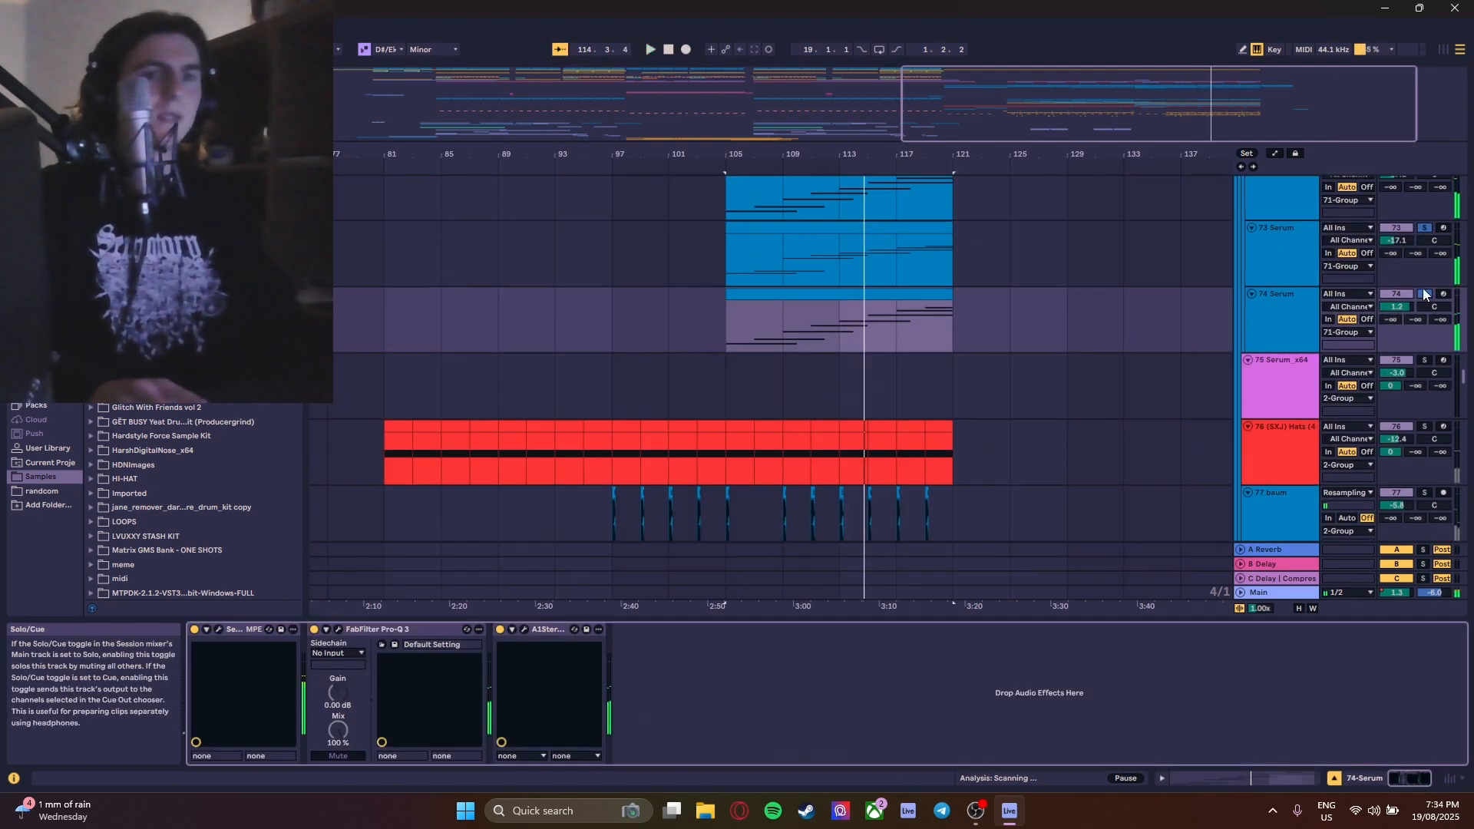
- Clear the Serum solos and play the full arrangement from bar 105
{"action": "key", "text": "space"}
{"action": "left_click", "coordinate": [730, 261]}
{"action": "key", "text": "space"}
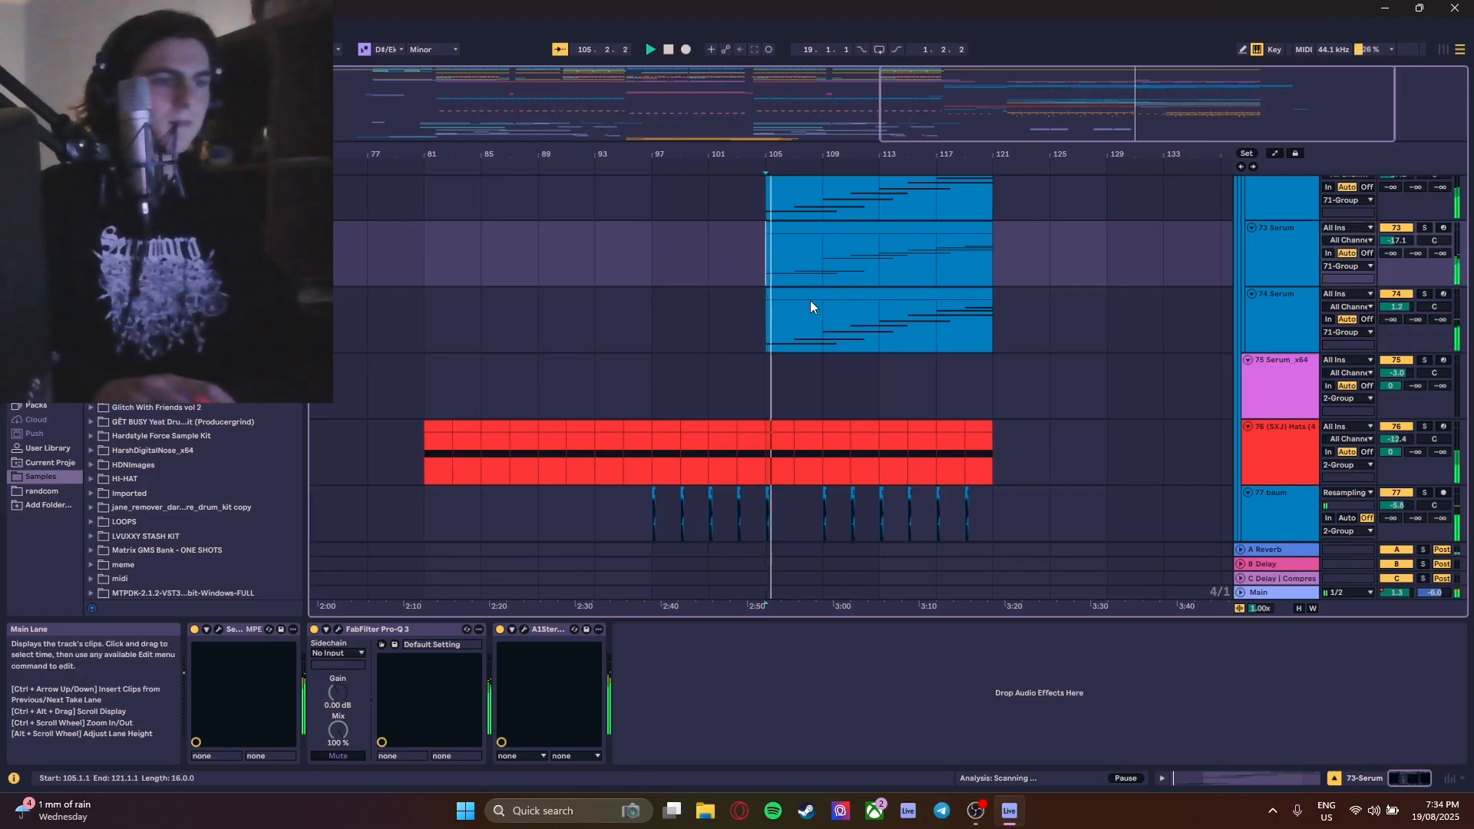
{"action": "scroll", "coordinate": [833, 310], "scroll_direction": "up", "scroll_amount": 5}
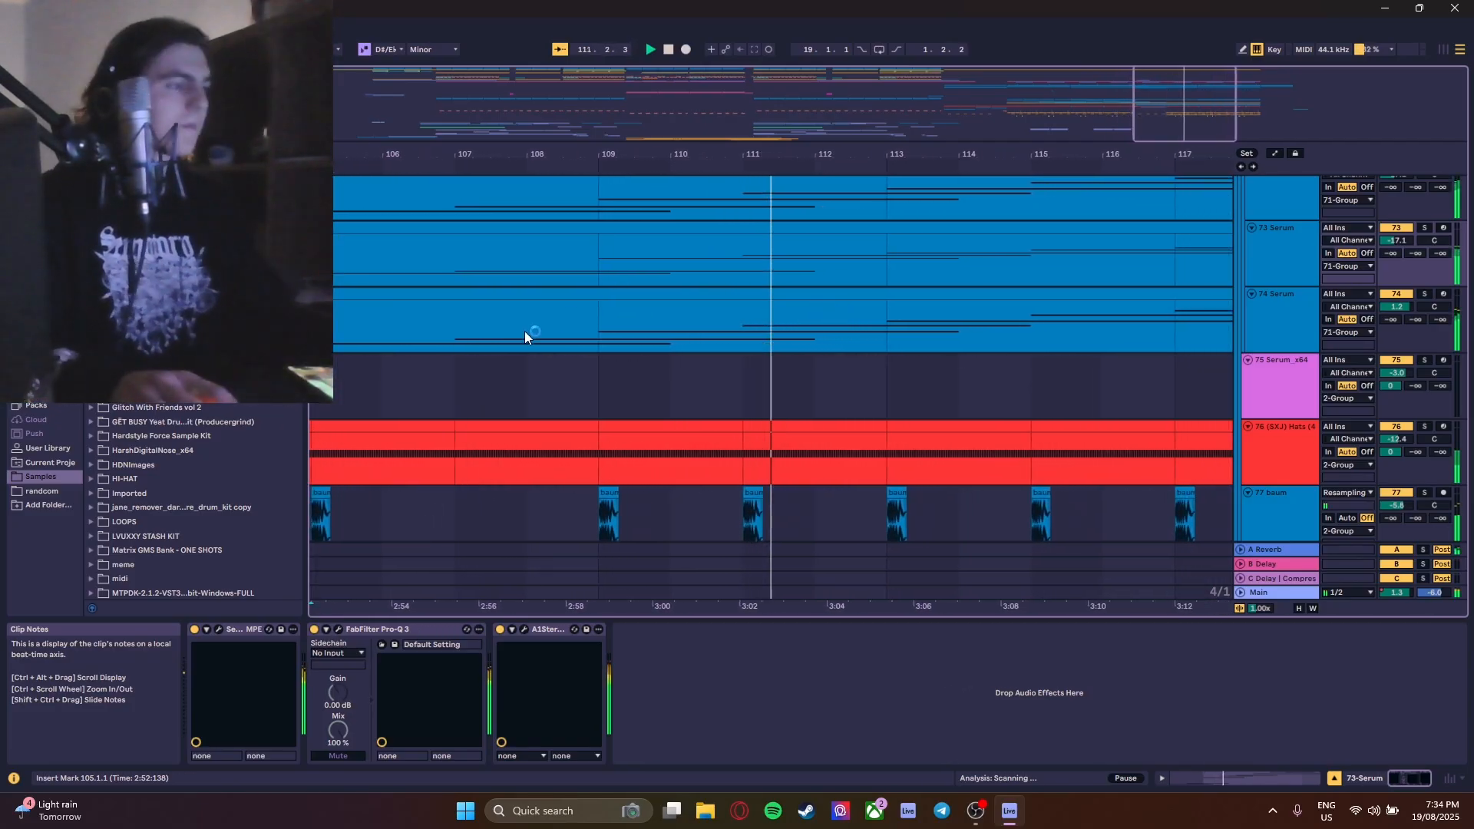
{"action": "scroll", "coordinate": [894, 368], "scroll_direction": "down", "scroll_amount": 3, "text": "ctrl"}
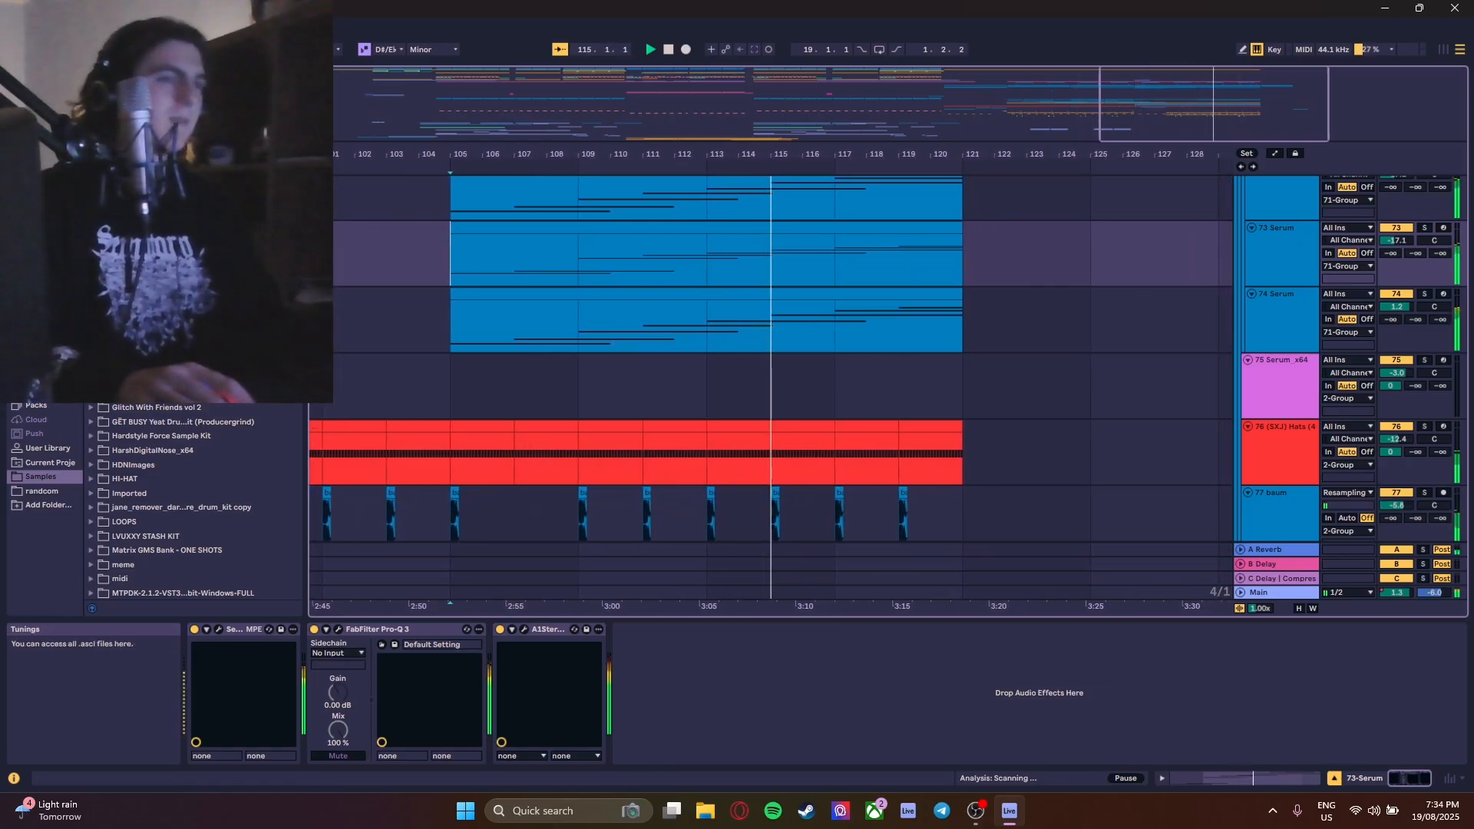
- Stop playback and look over the Serum and audio tracks across the whole arrangement, and the vocal clips in the 108 Group
{"action": "scroll", "coordinate": [1140, 350], "scroll_direction": "down", "scroll_amount": 5, "text": "ctrl"}
{"action": "scroll", "coordinate": [1130, 305], "scroll_direction": "up", "scroll_amount": 8}
{"action": "scroll", "coordinate": [1104, 322], "scroll_direction": "up", "scroll_amount": 8}
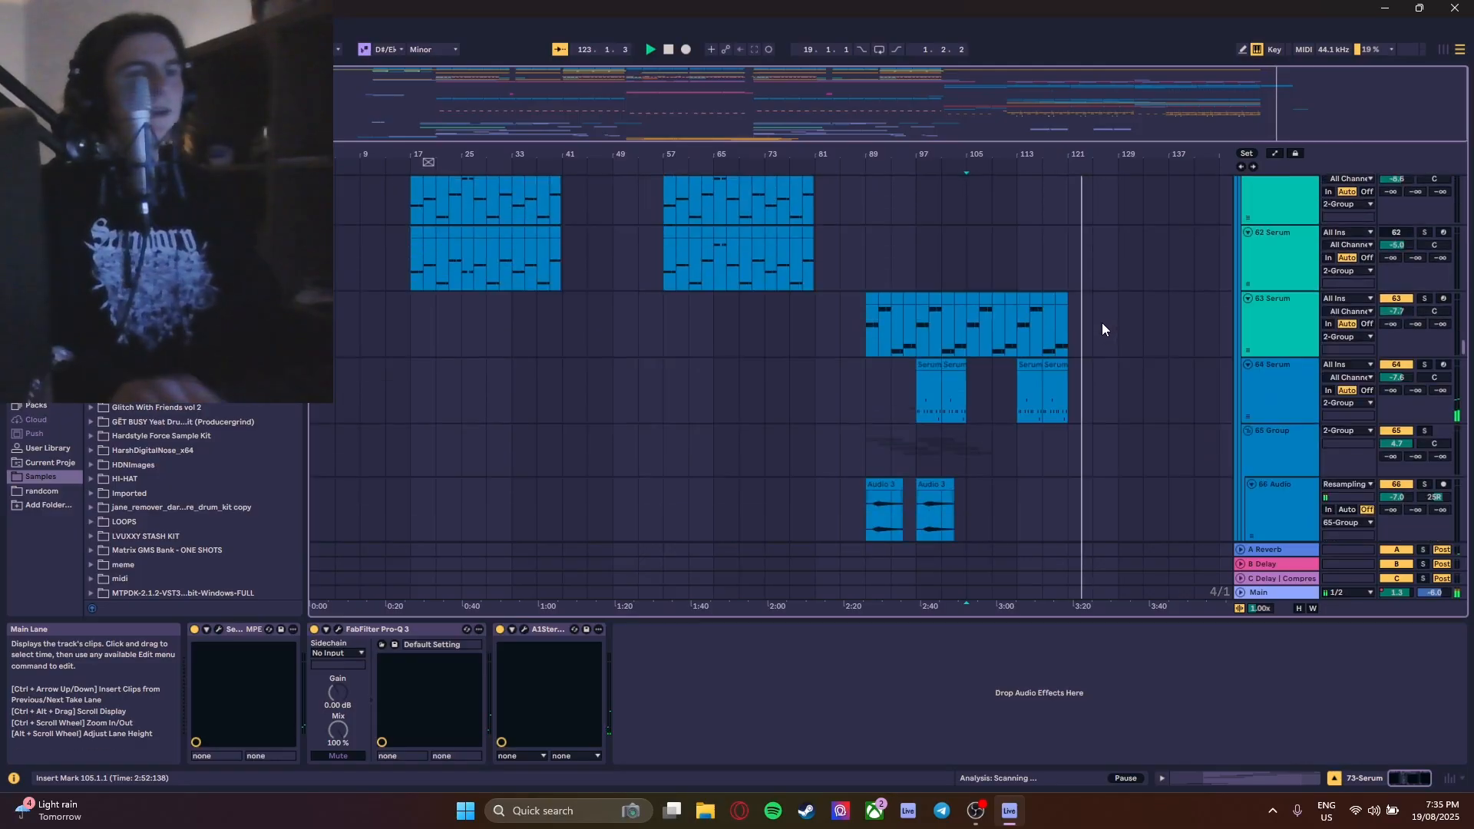
{"action": "scroll", "coordinate": [1100, 325], "scroll_direction": "up", "scroll_amount": 1}
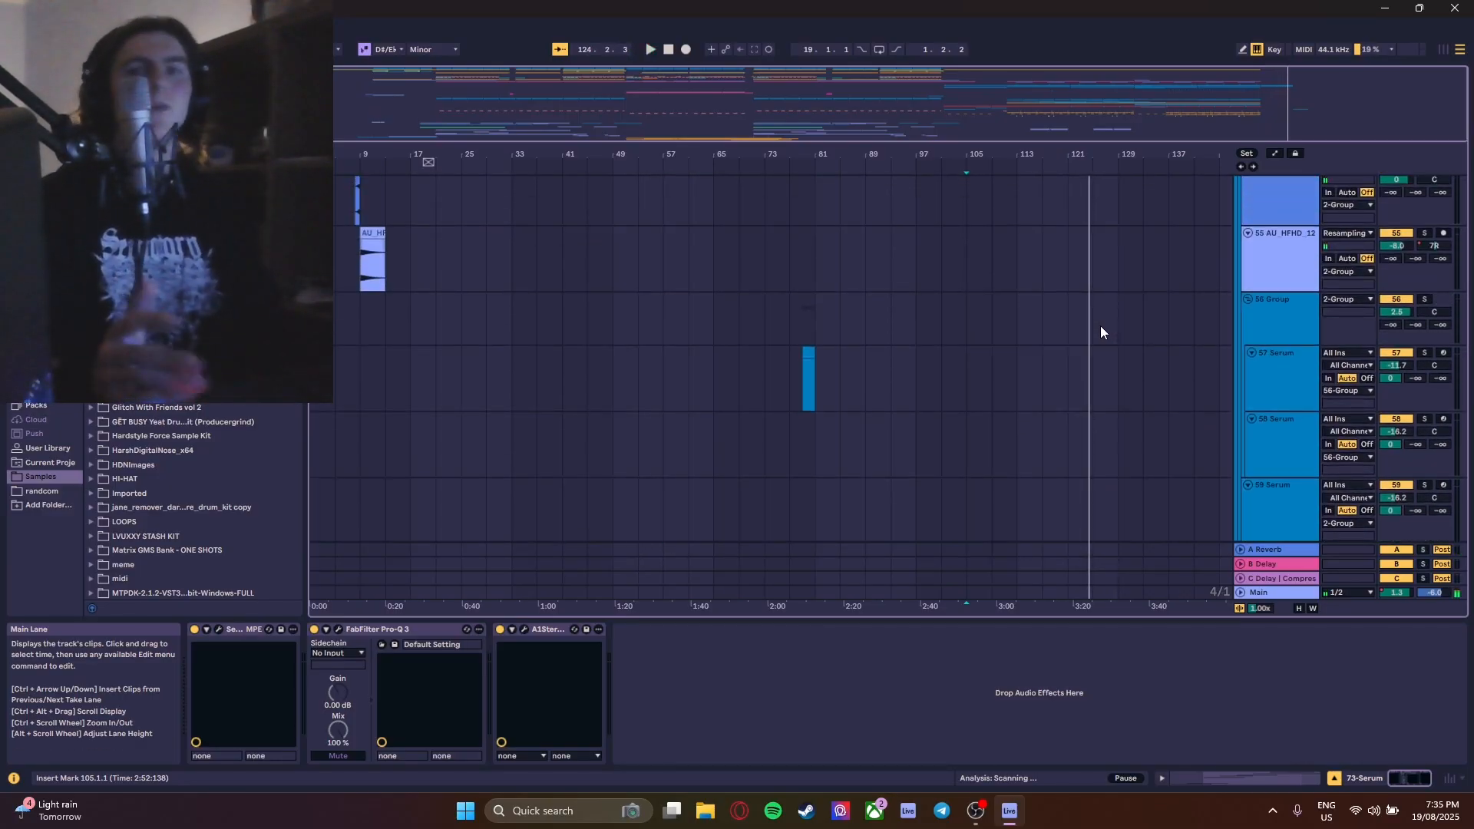
{"action": "scroll", "coordinate": [1105, 325], "scroll_direction": "up", "scroll_amount": 4}
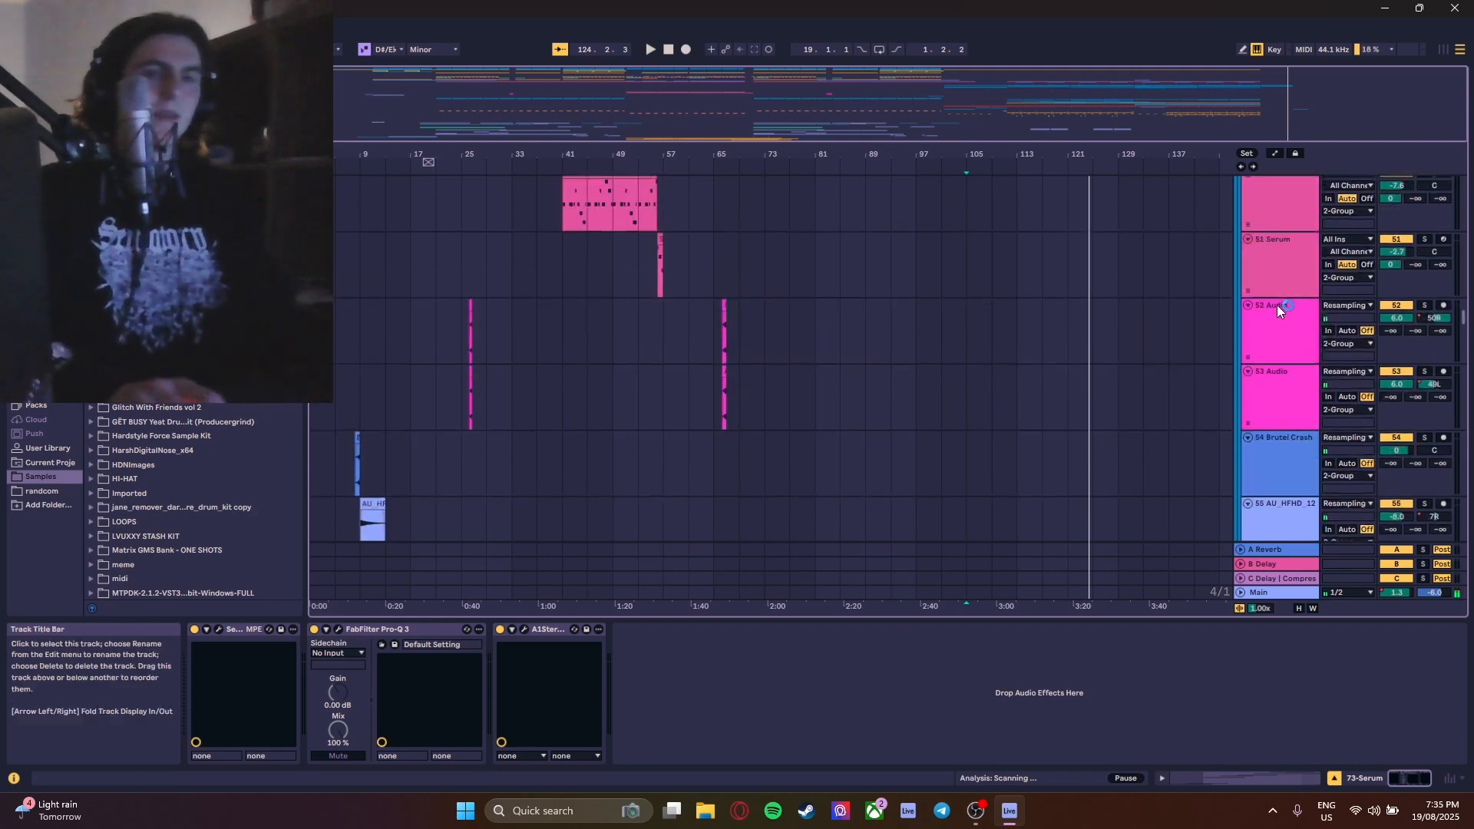
{"action": "left_click_drag", "start_coordinate": [1464, 321], "coordinate": [1467, 250]}
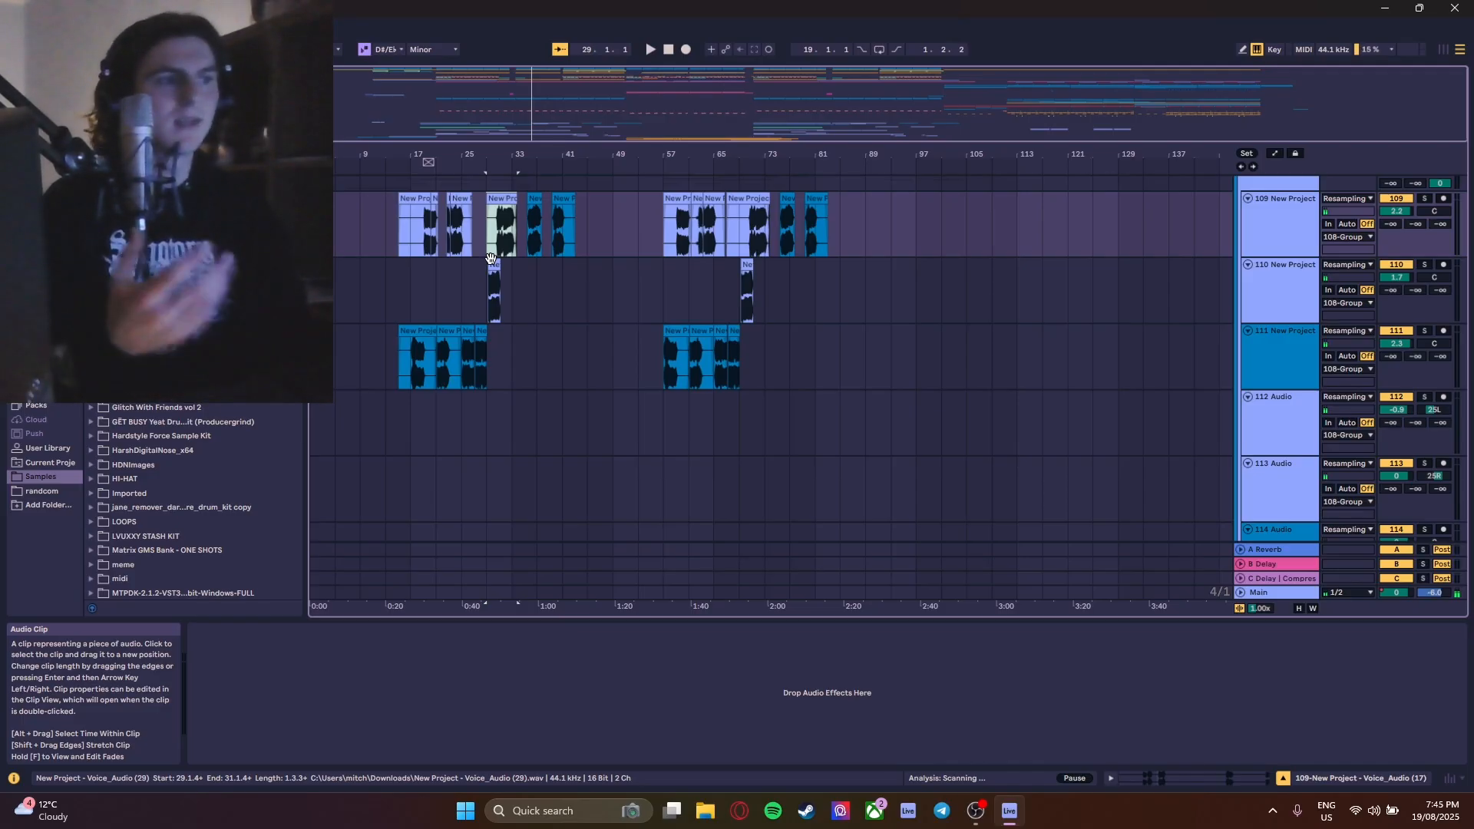
{"action": "scroll", "coordinate": [426, 338], "scroll_direction": "up", "scroll_amount": 2}
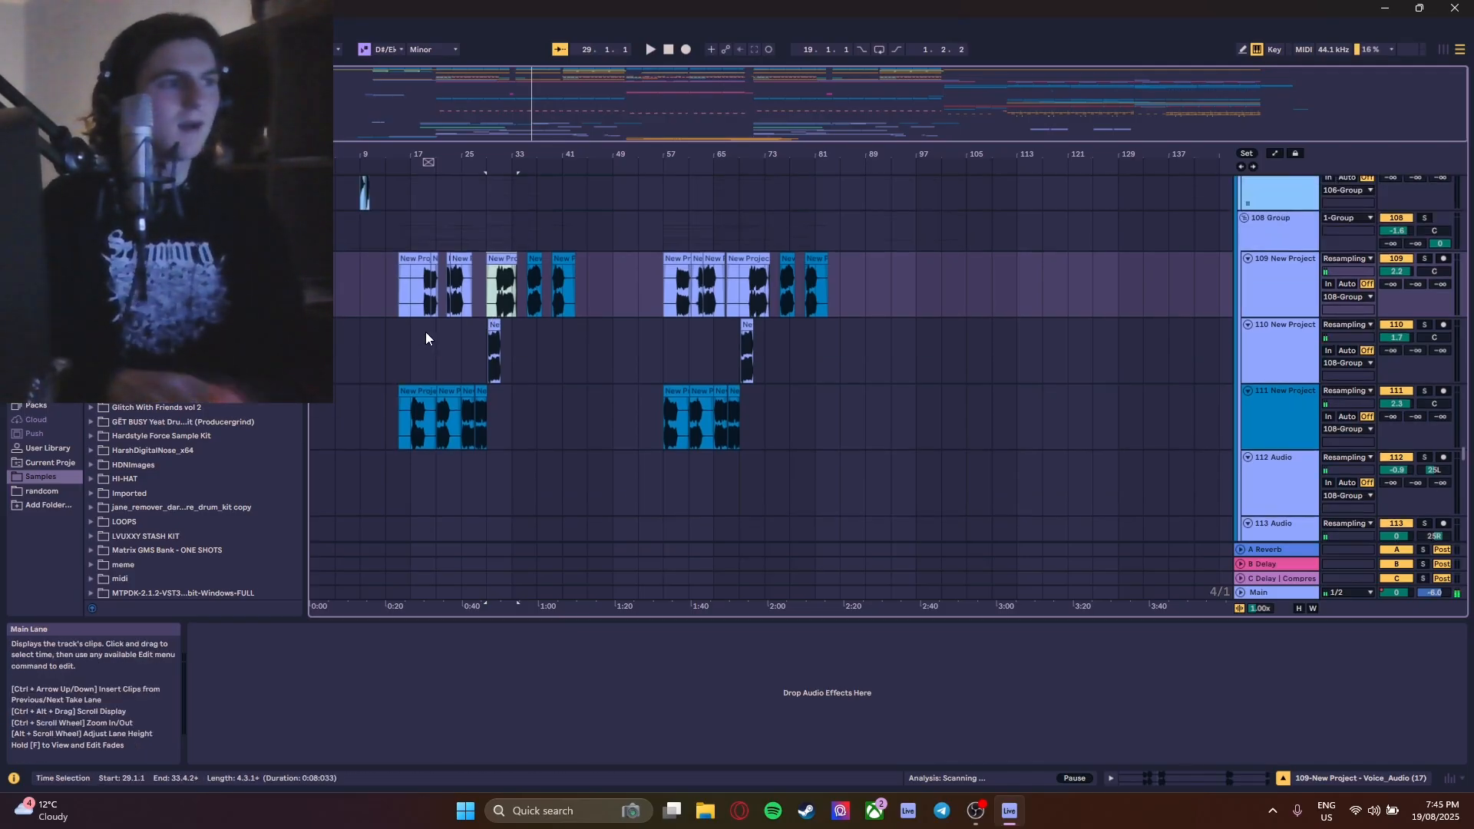